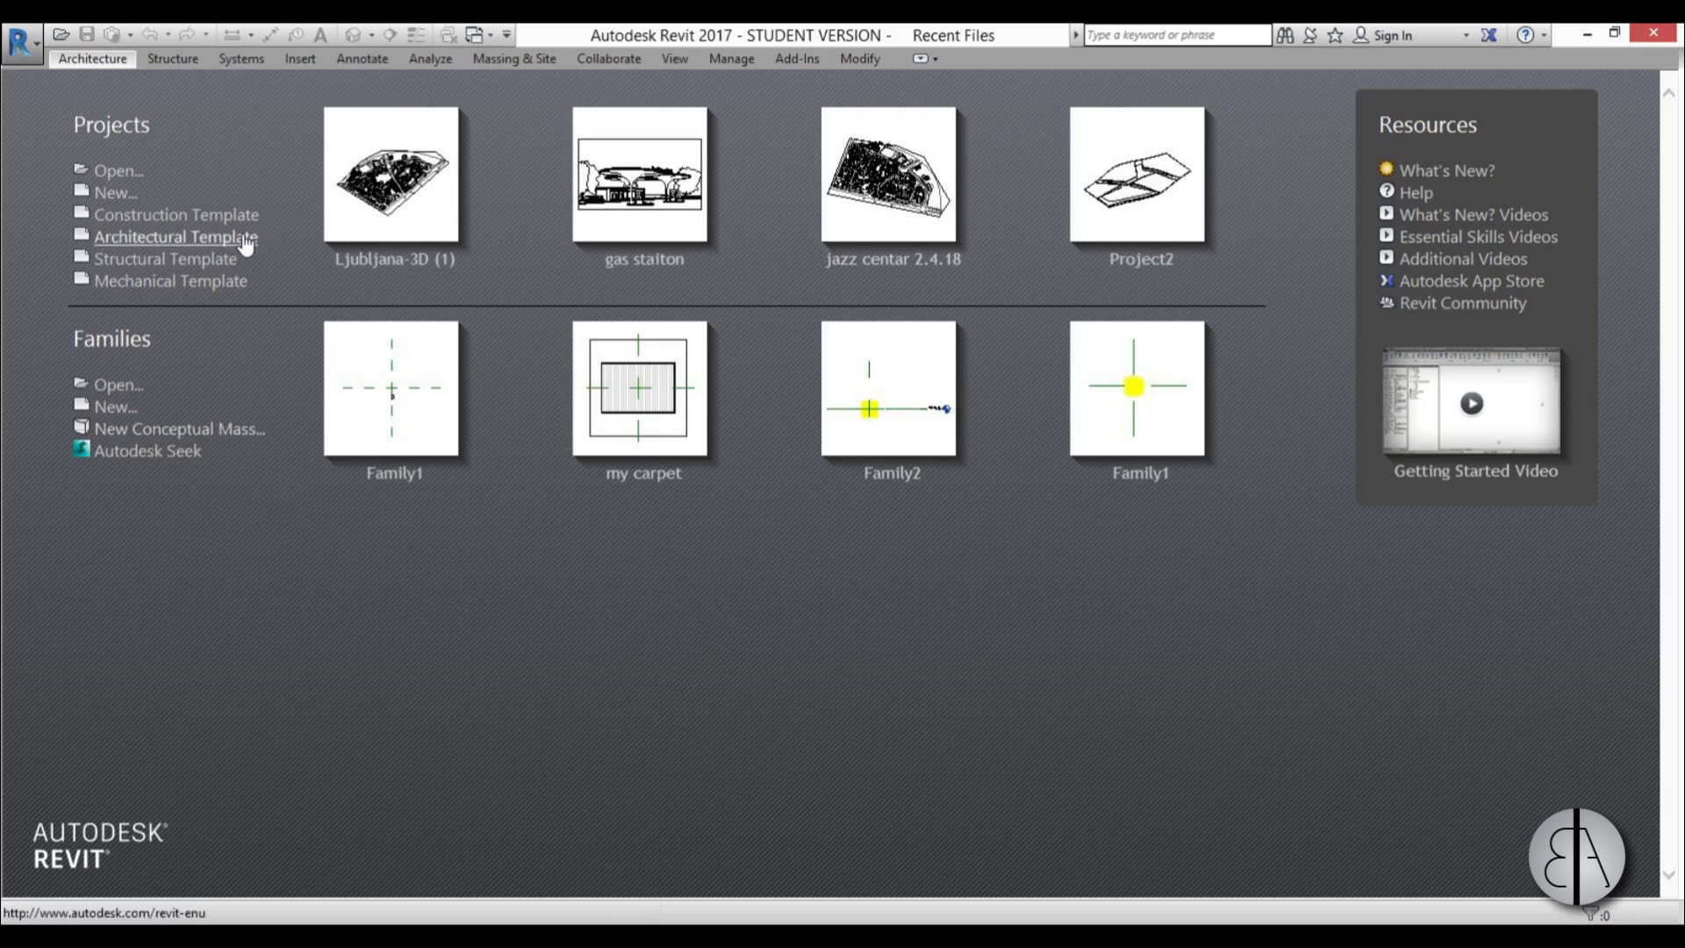
- Start a new project from the Architectural Template and set its length units to meters with 2 decimal places
click(838, 277)
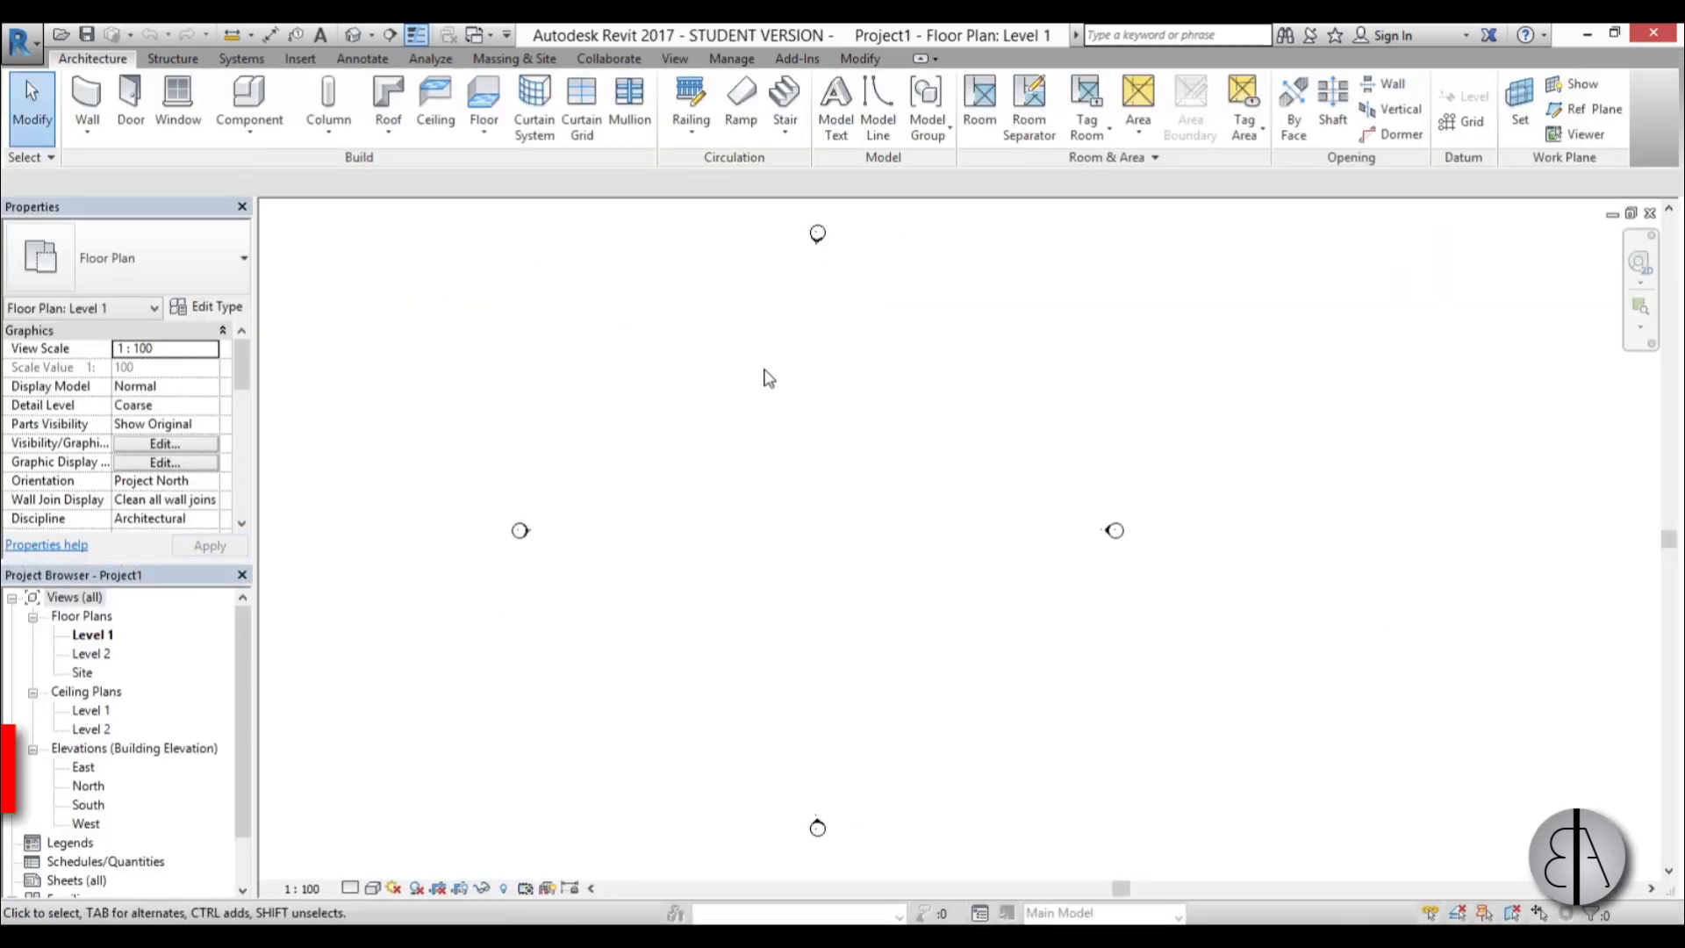
key(u)
key(n)
click(841, 386)
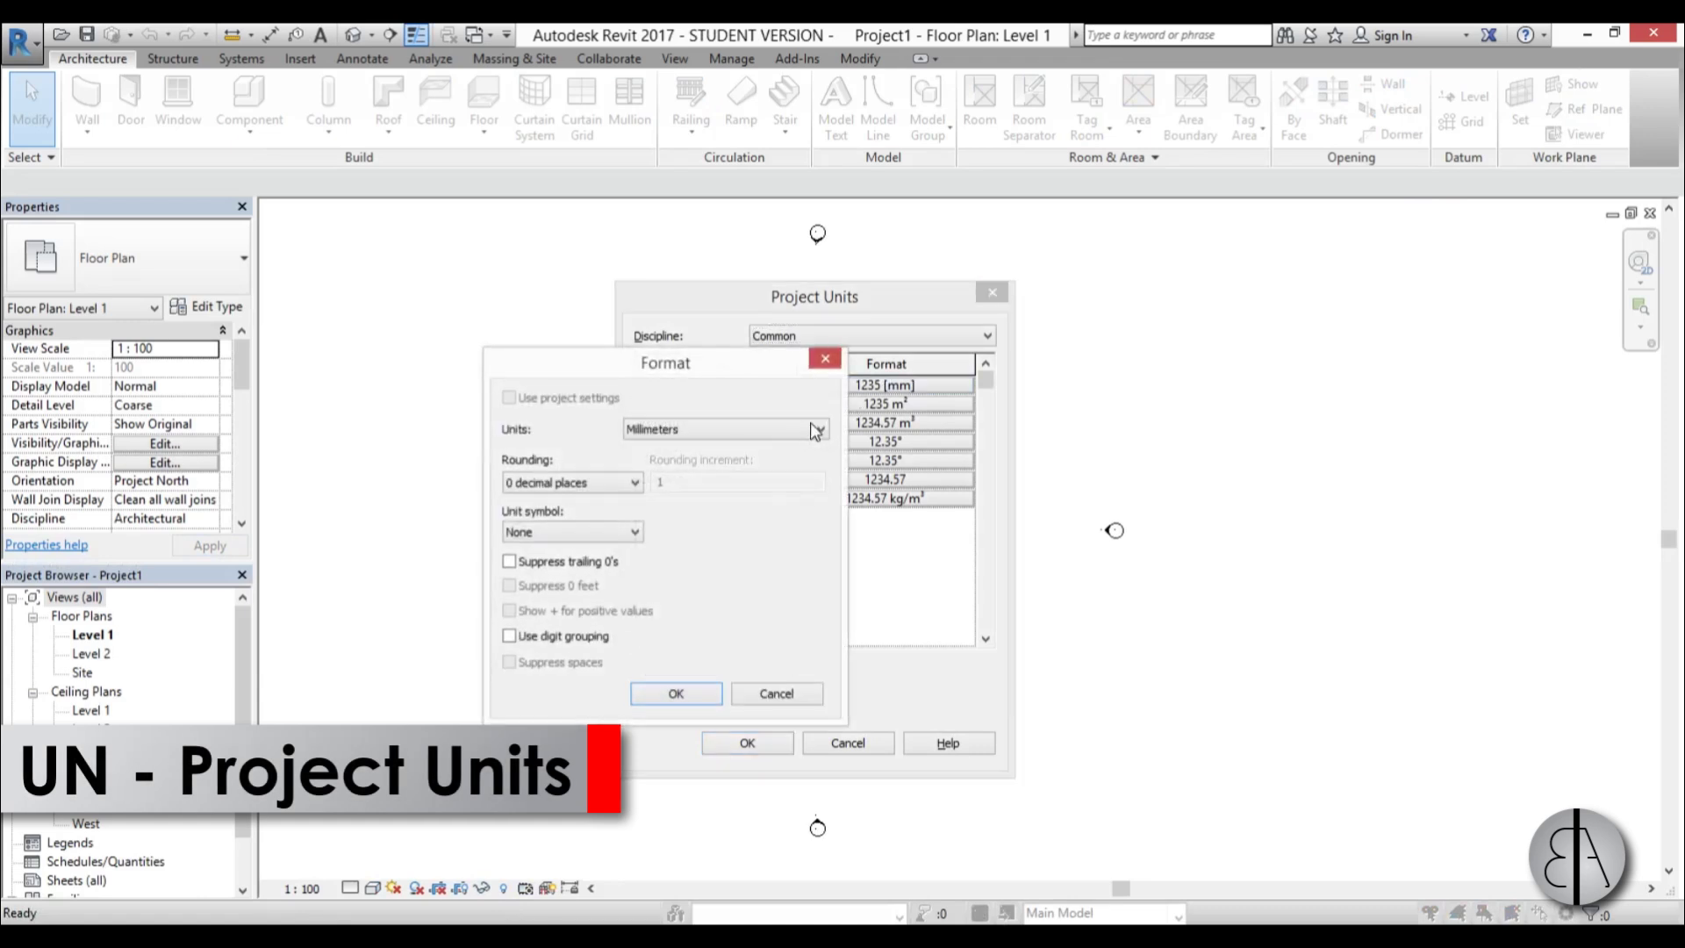
click(819, 428)
click(645, 500)
click(606, 485)
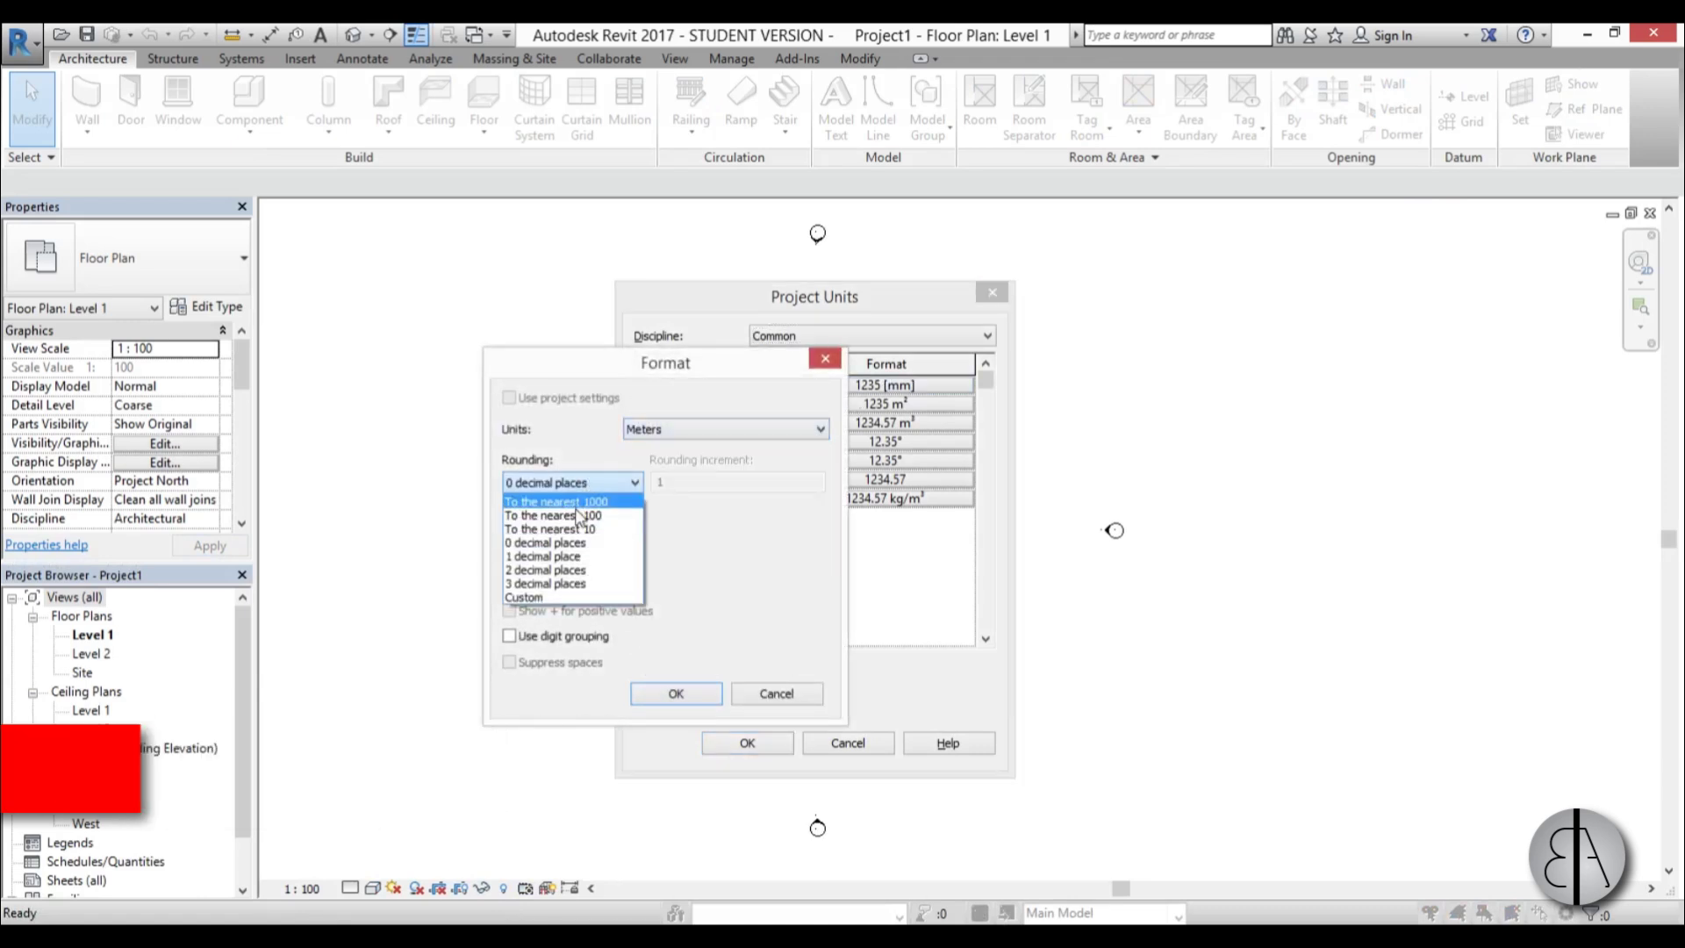
click(571, 562)
click(677, 694)
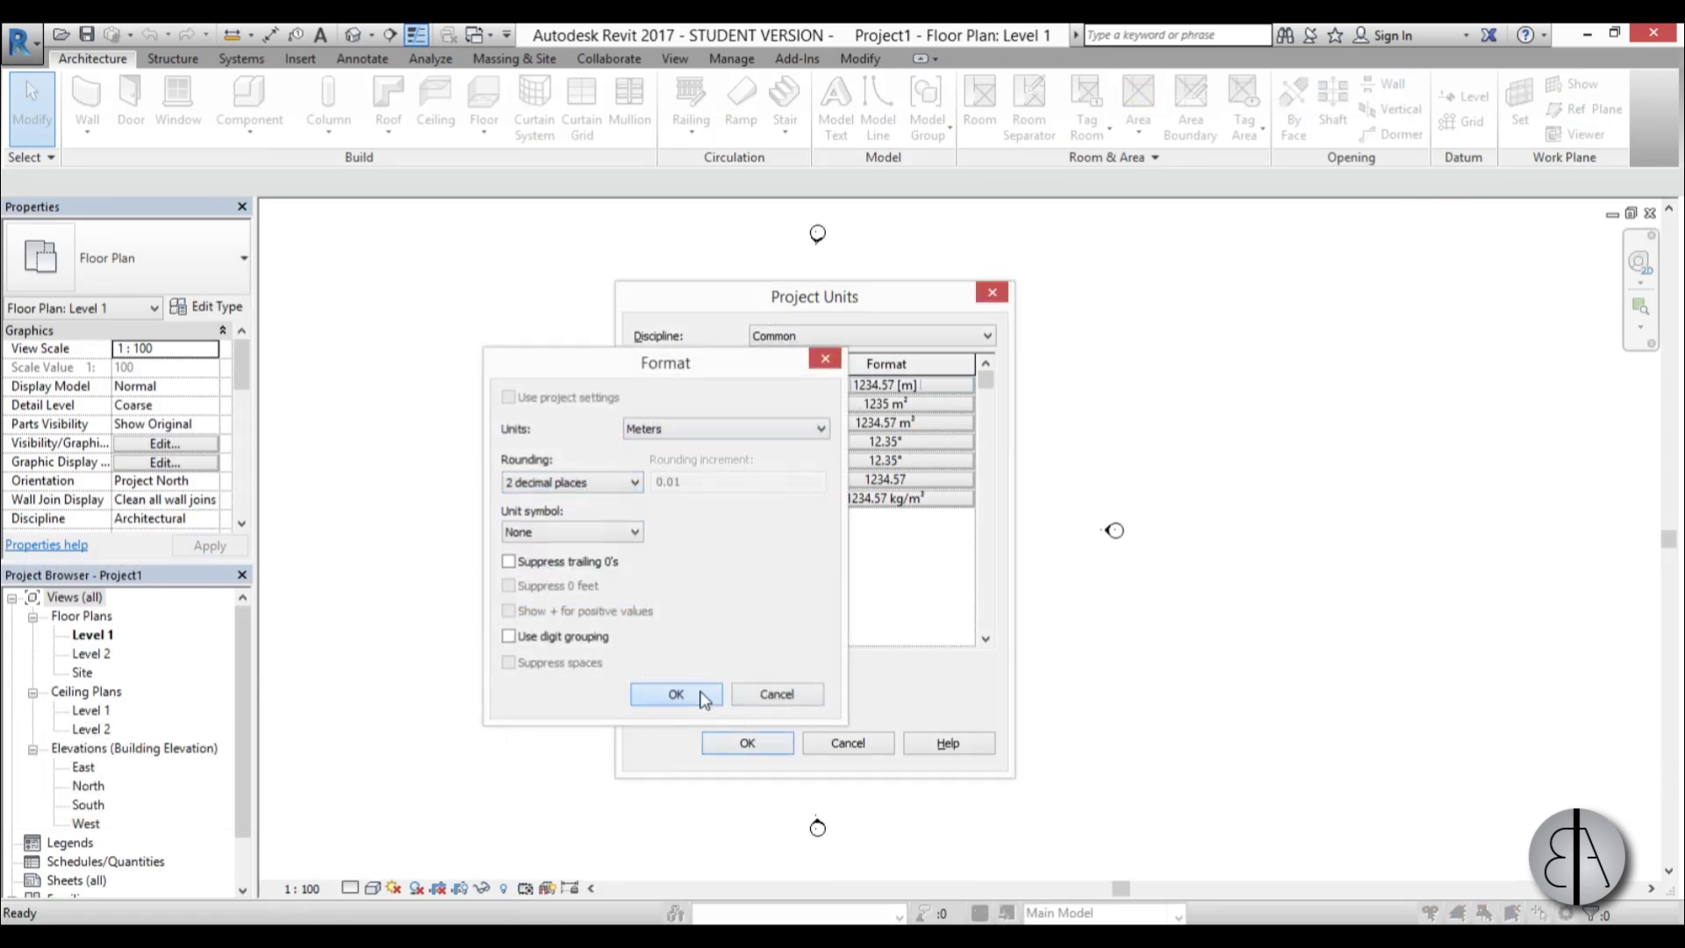
click(747, 743)
- Draw a horizontal Exterior - Render on Brick on Block wall about 25 m long between the elevation markers on Level 1
middle_drag(913, 475, 905, 474)
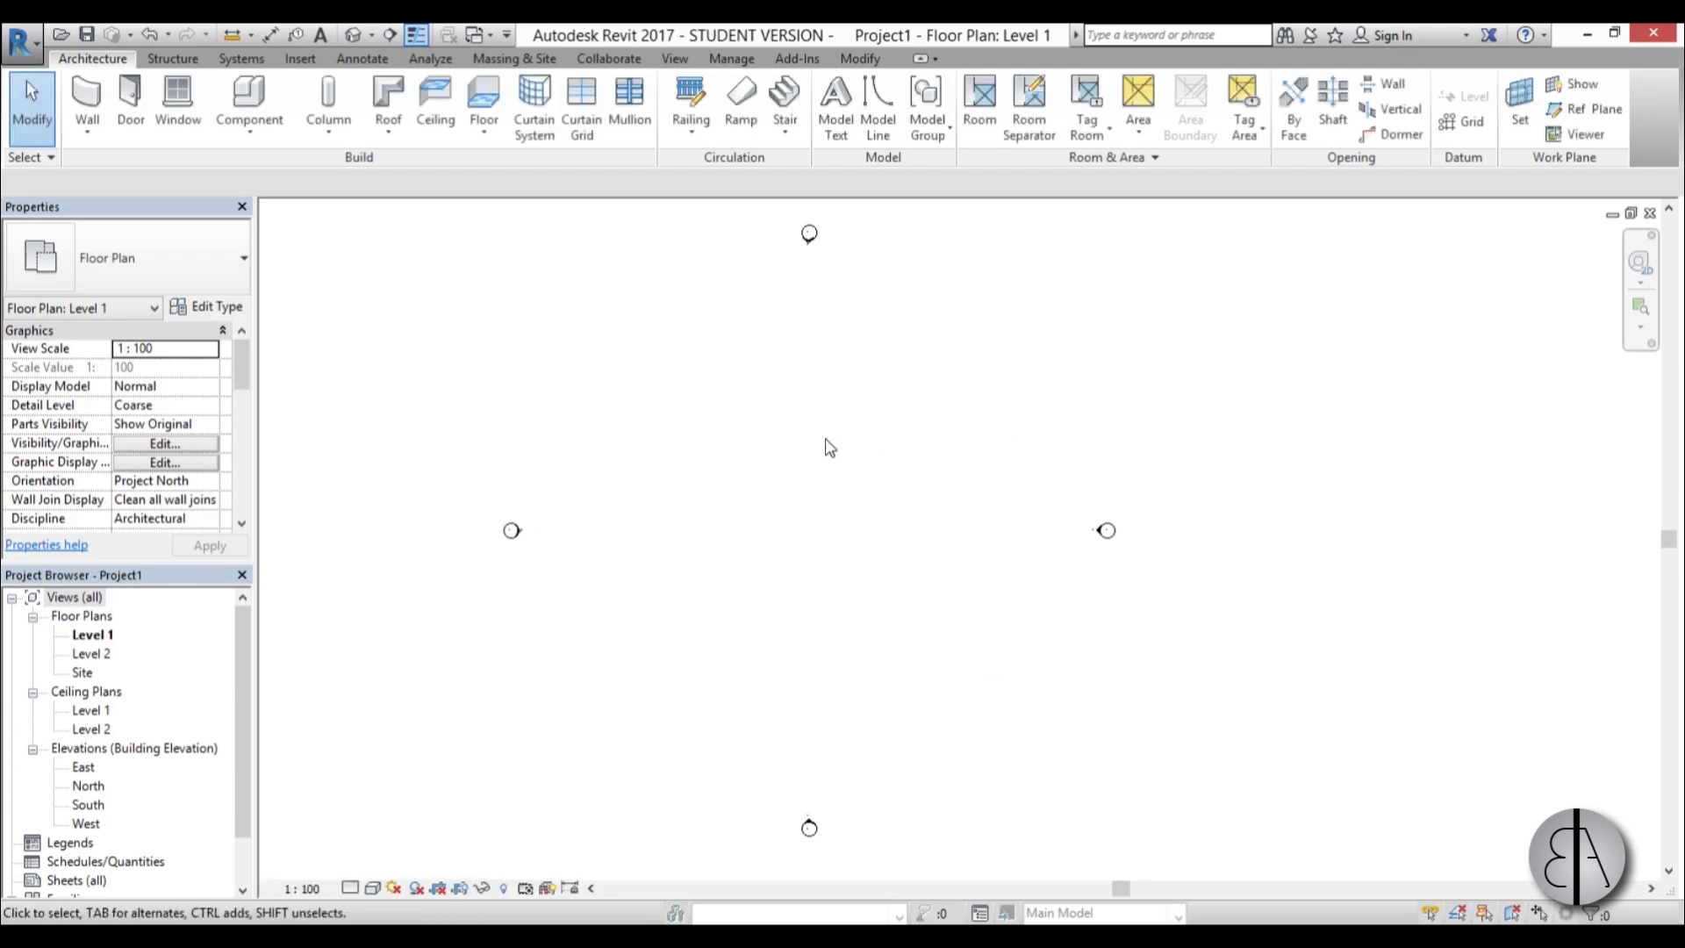
scroll(835, 442, up, 1)
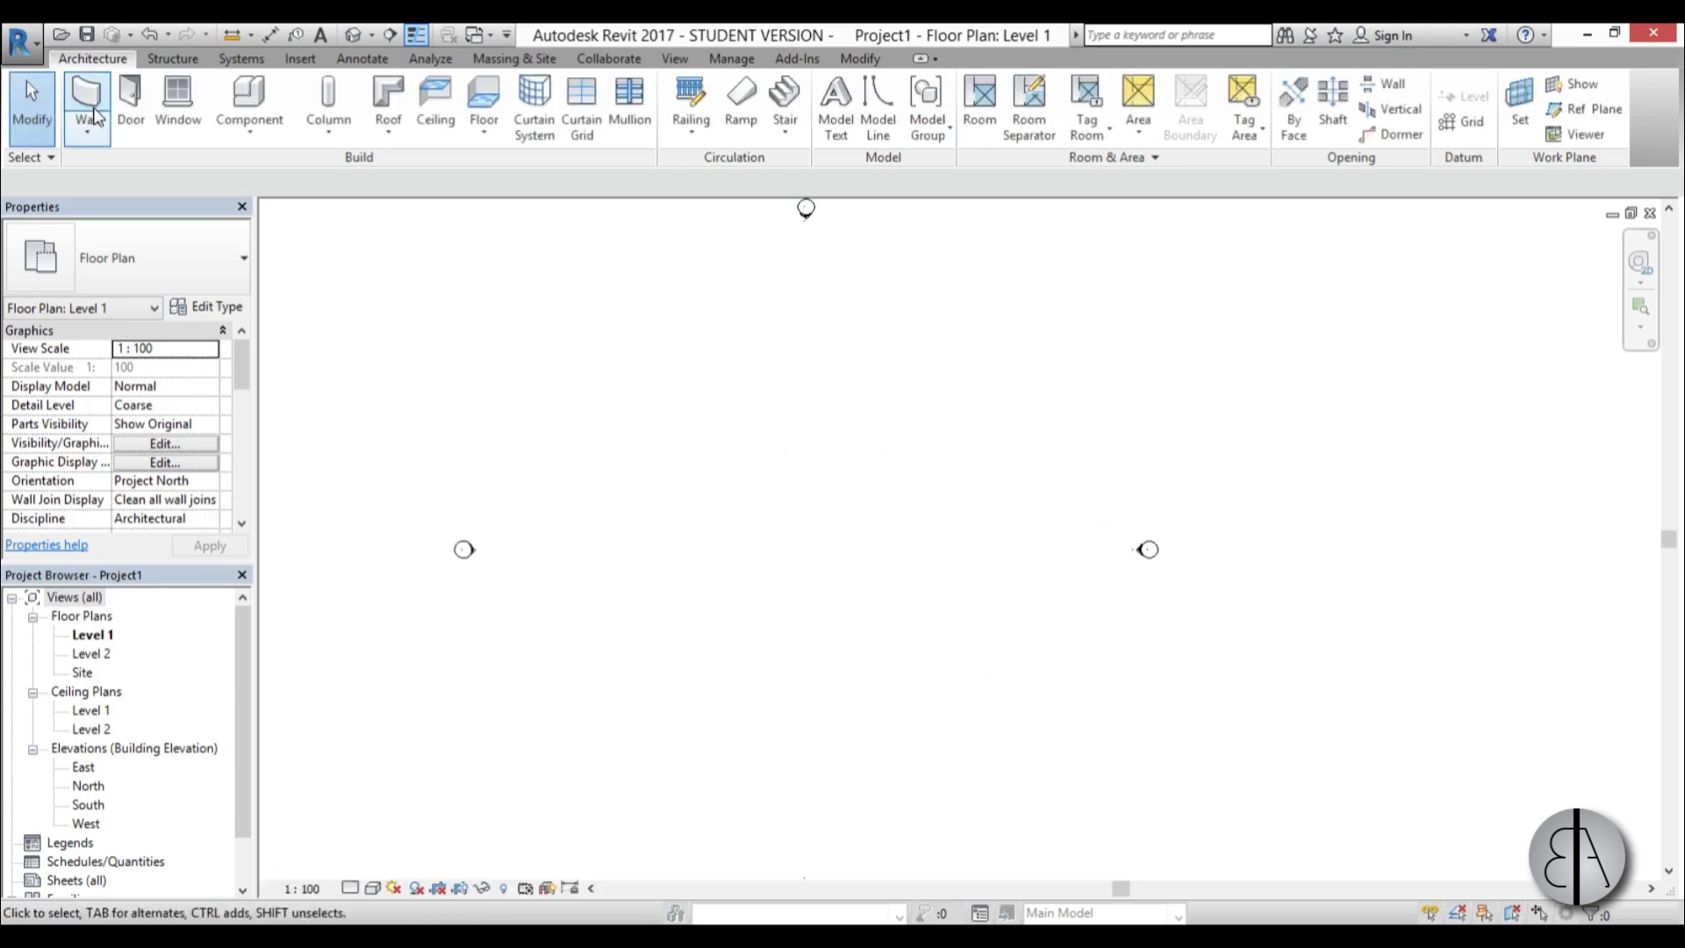
key(w)
key(a)
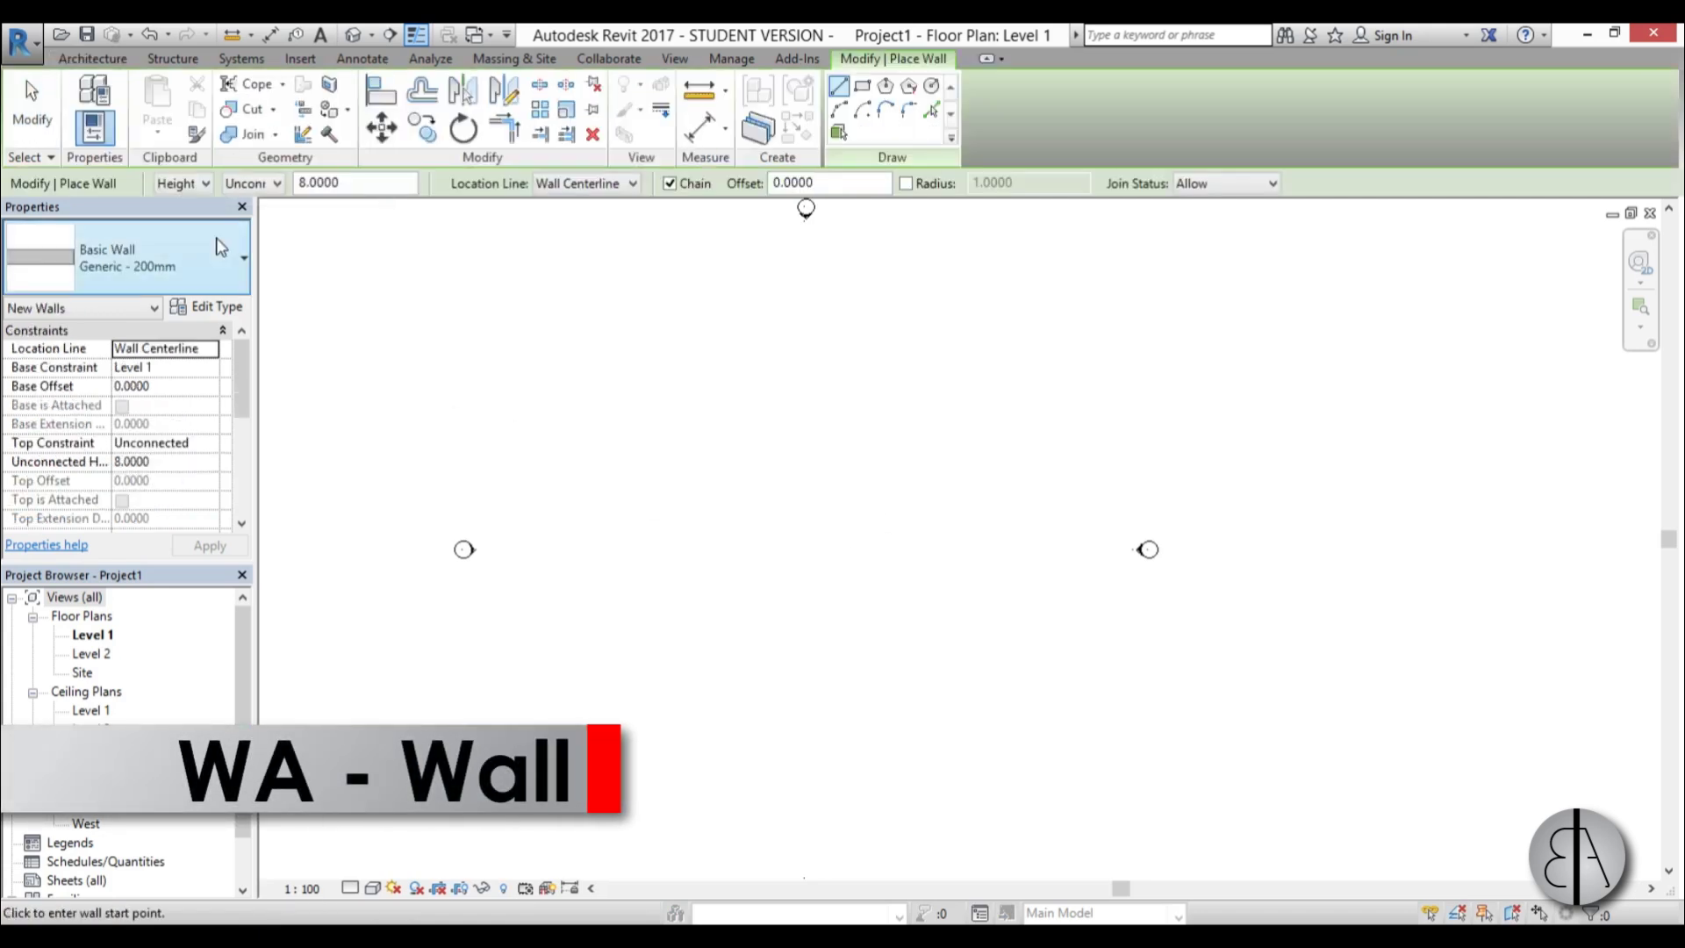
click(193, 272)
scroll(141, 544, down, 2)
scroll(140, 567, up, 6)
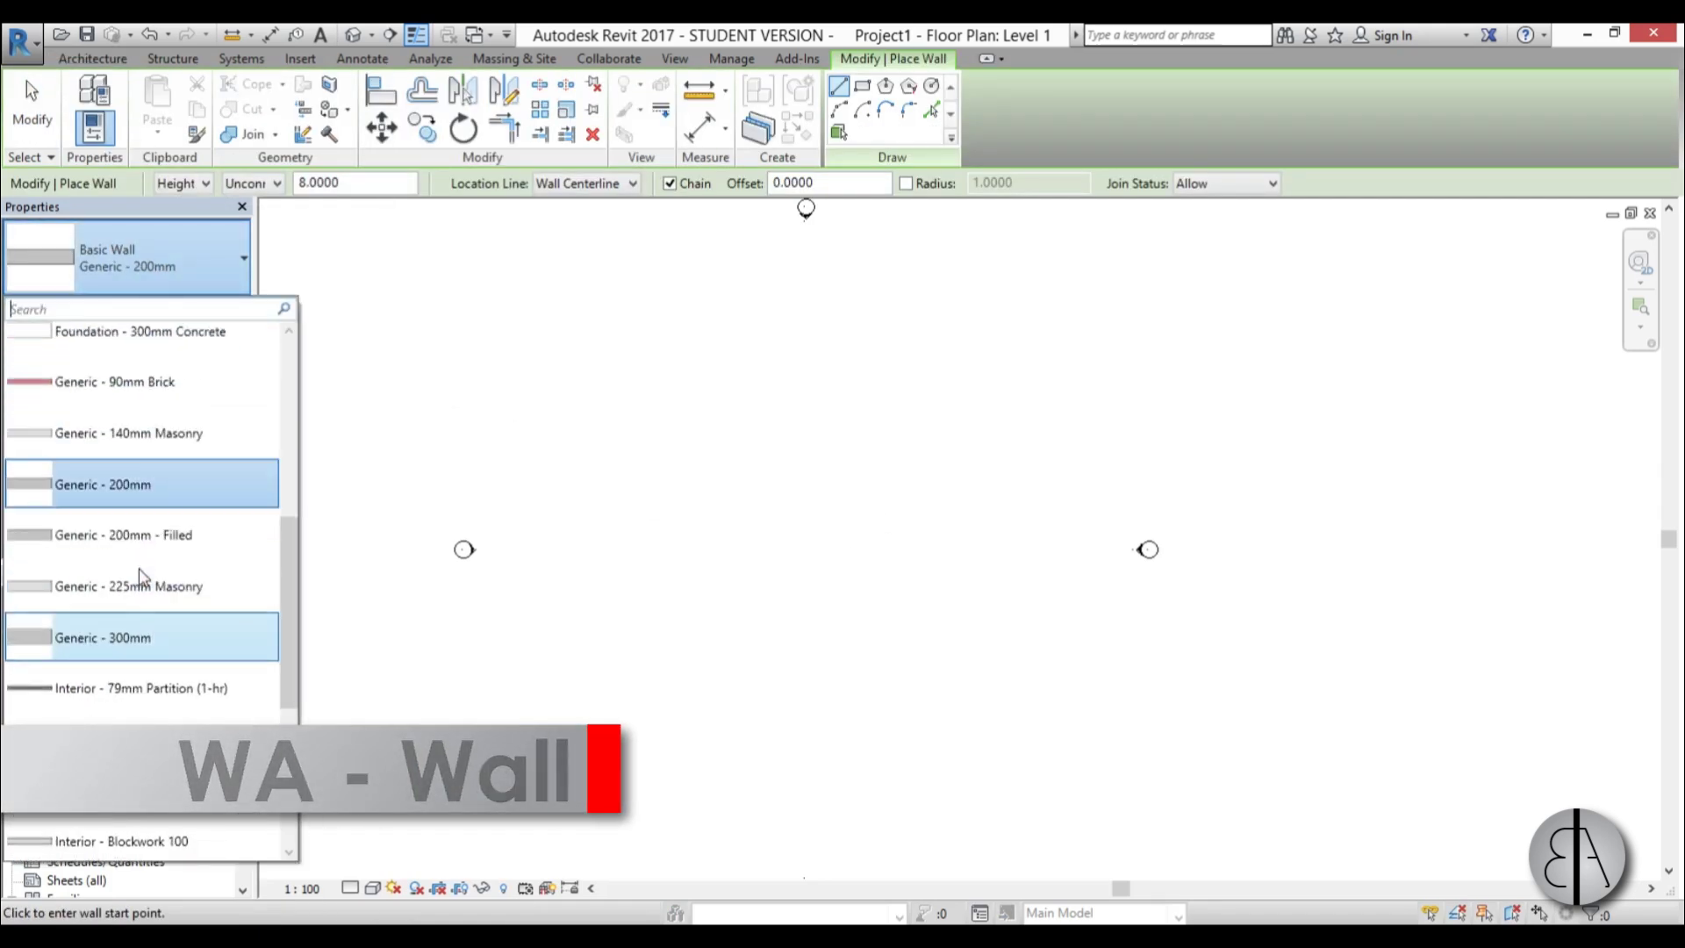
scroll(152, 562, up, 1)
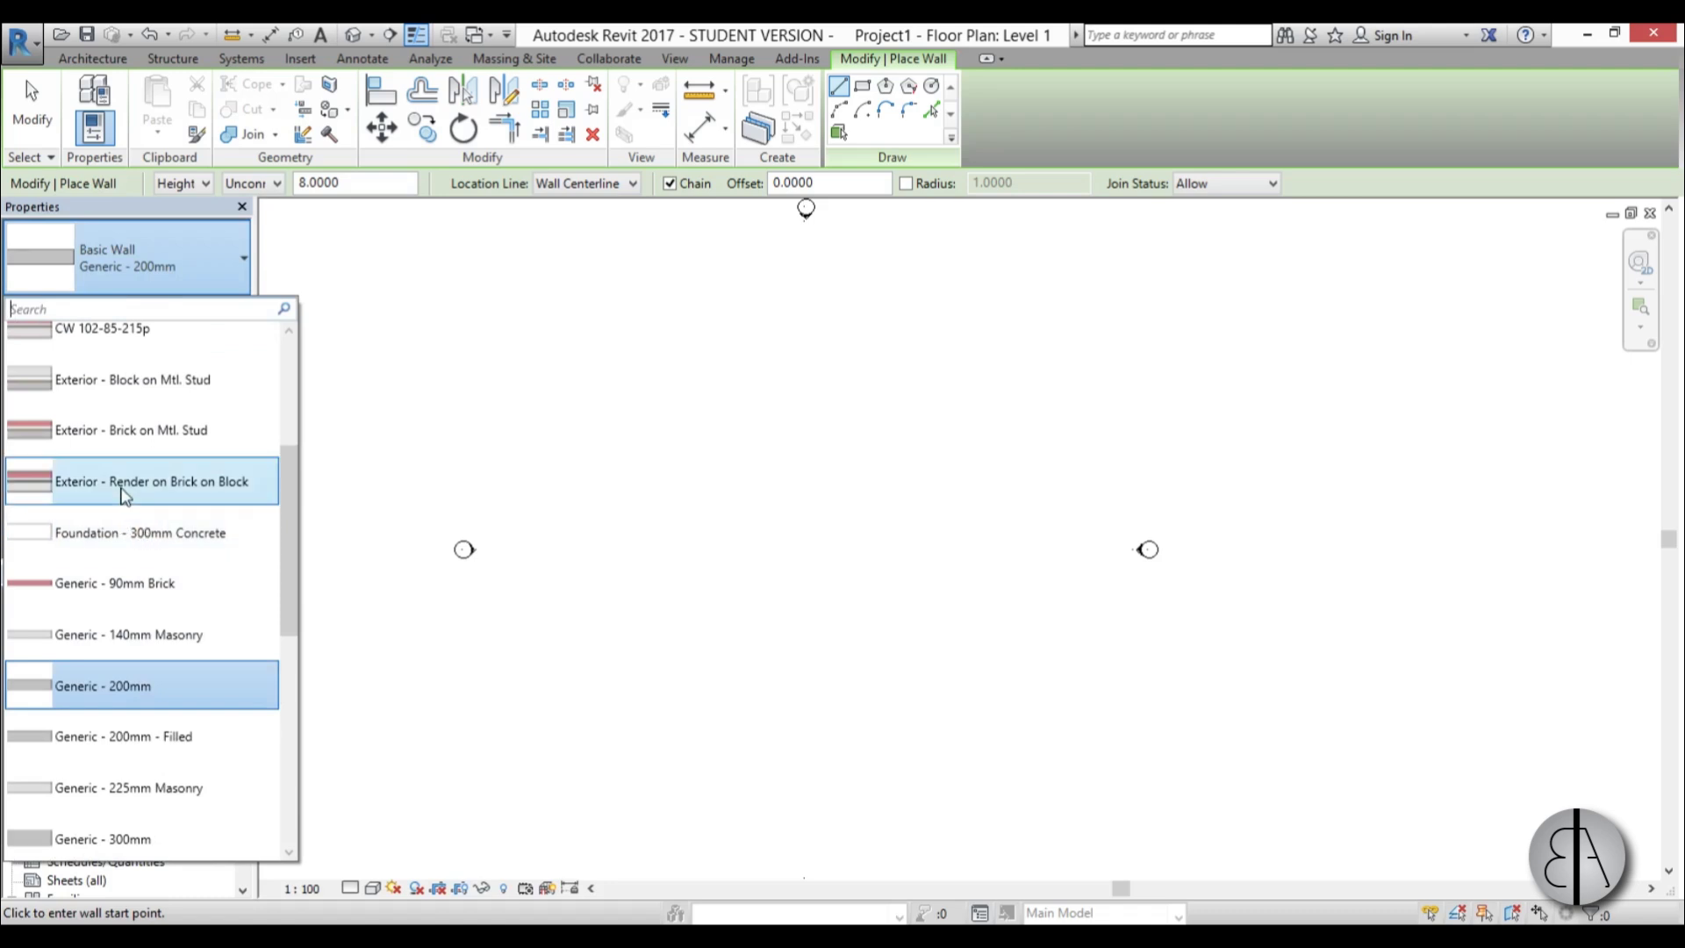
click(151, 484)
click(664, 540)
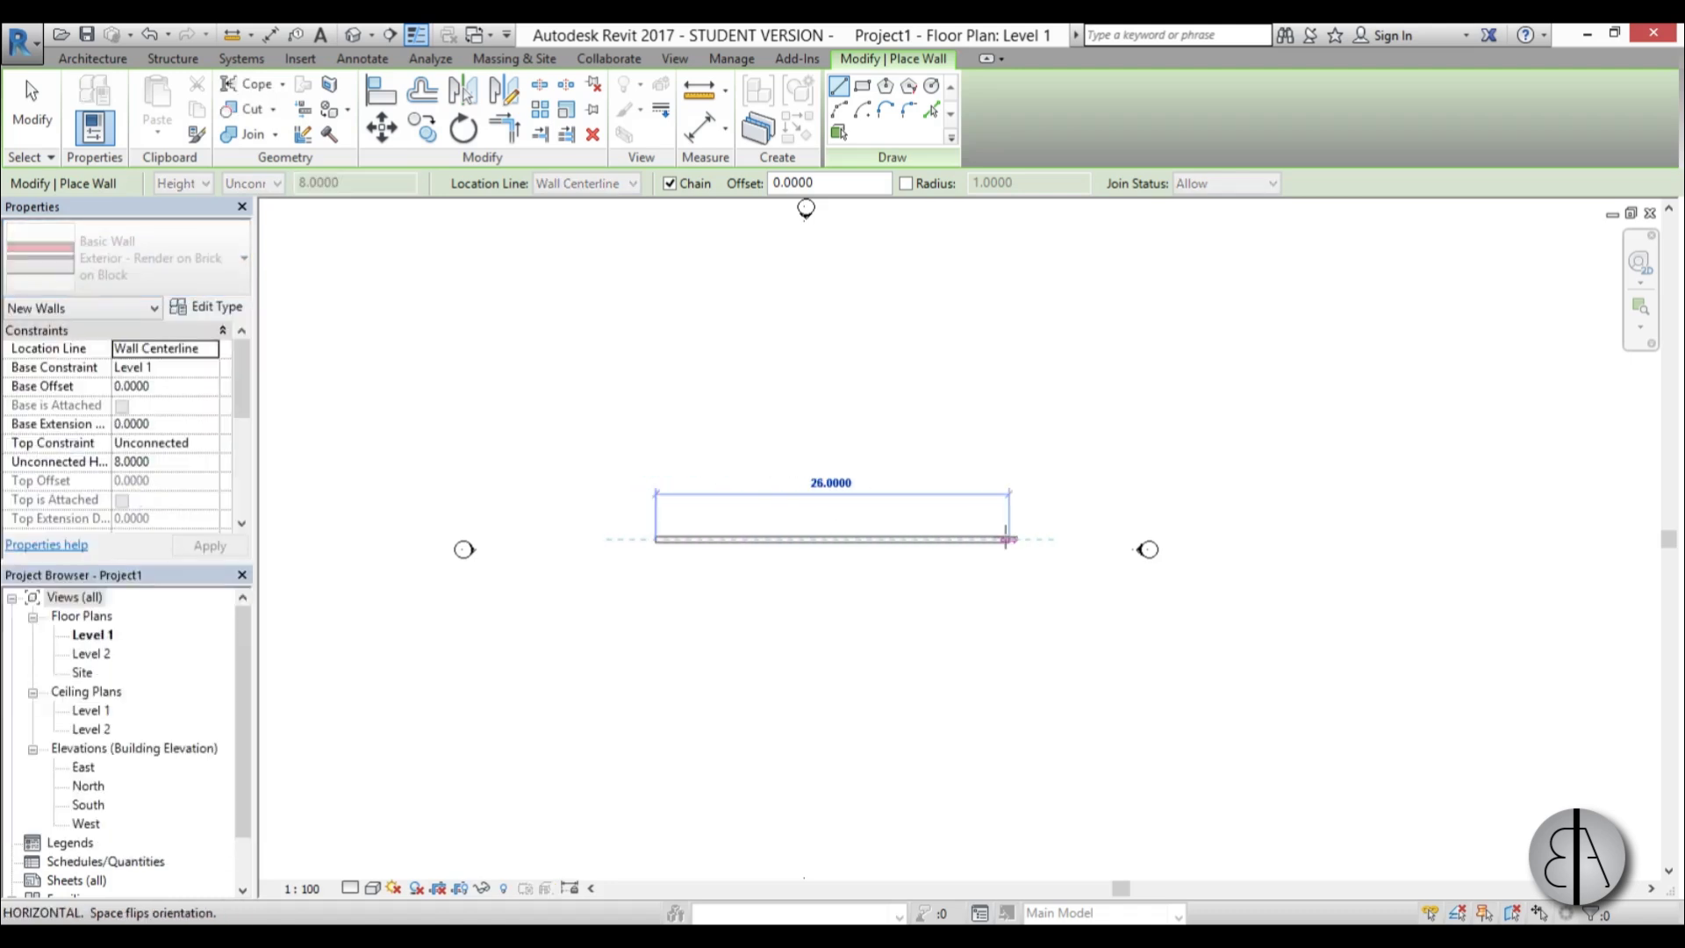
click(997, 538)
key(Escape)
- Set the Level 1 floor plan's detail level to Fine
scroll(981, 544, up, 3)
middle_drag(476, 647, 802, 678)
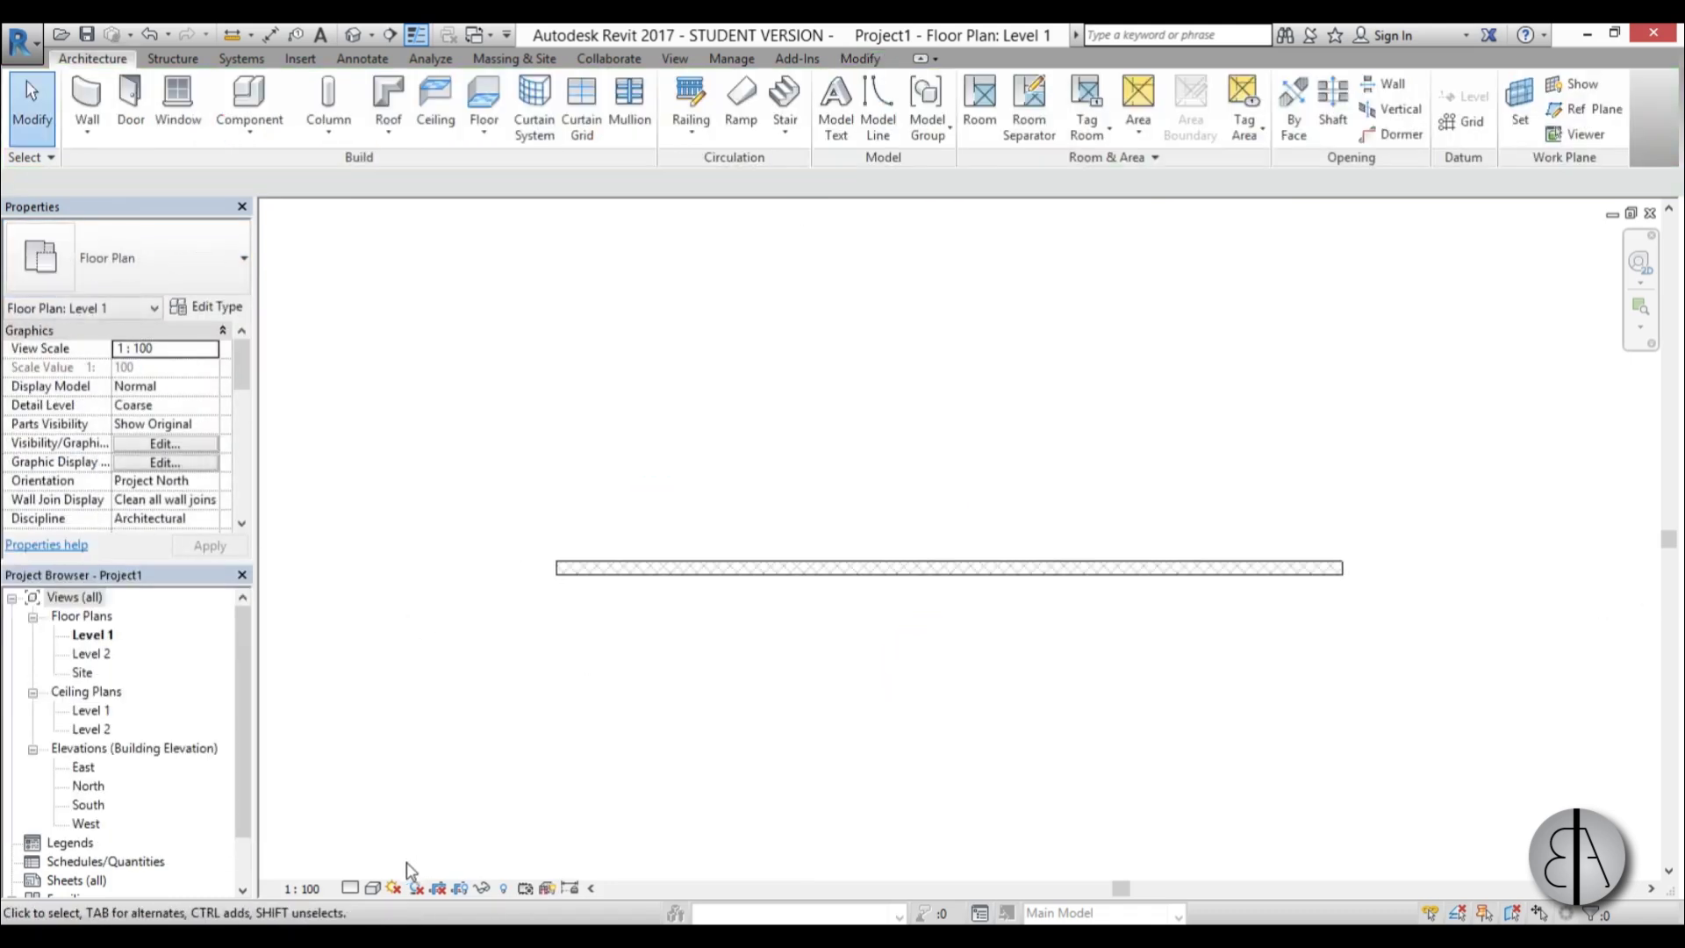
click(351, 889)
click(383, 866)
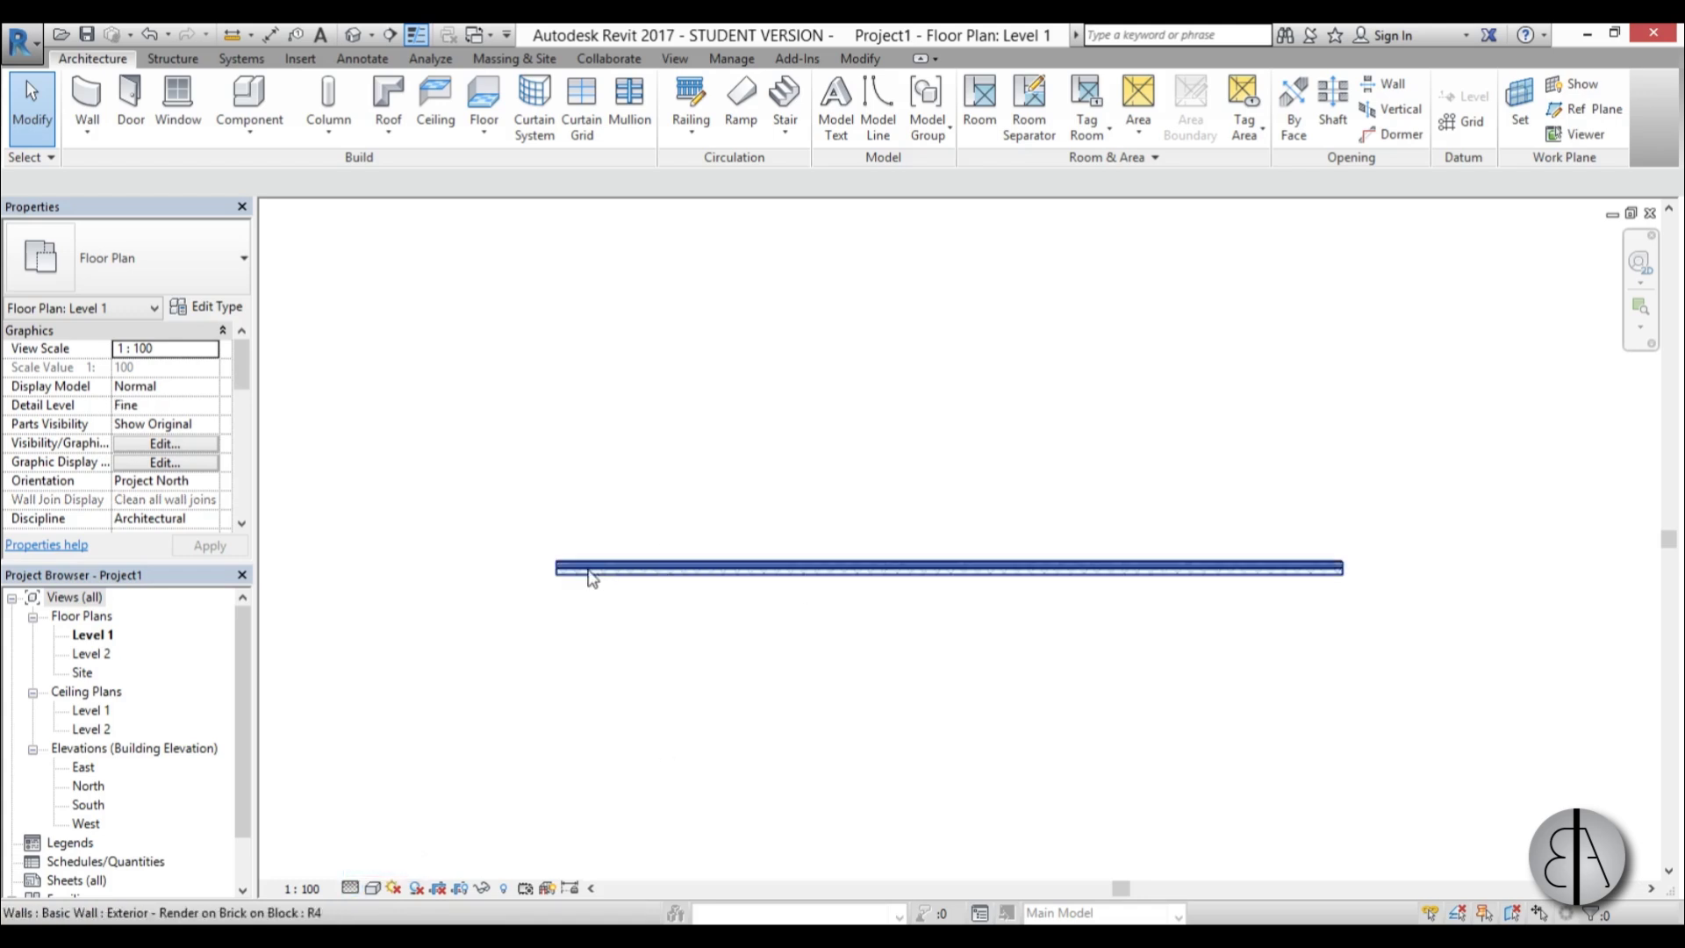
- Flip the brick wall's orientation so its exterior side faces the lower side of the plan
scroll(591, 588, up, 4)
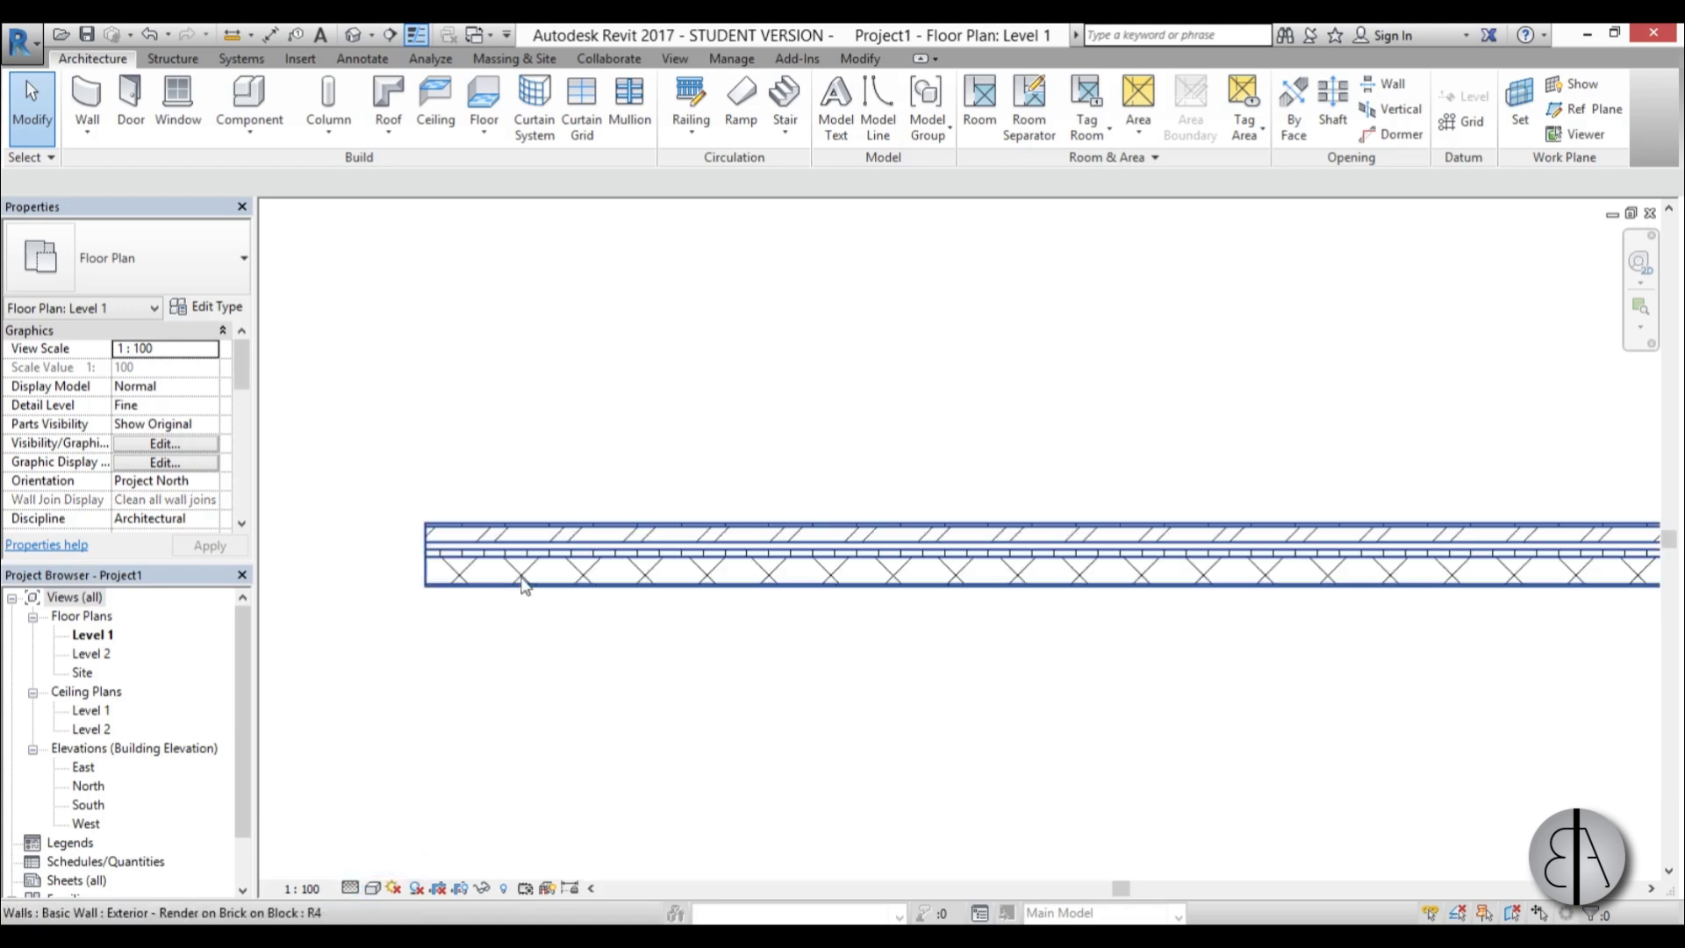
click(514, 572)
scroll(651, 503, down, 3)
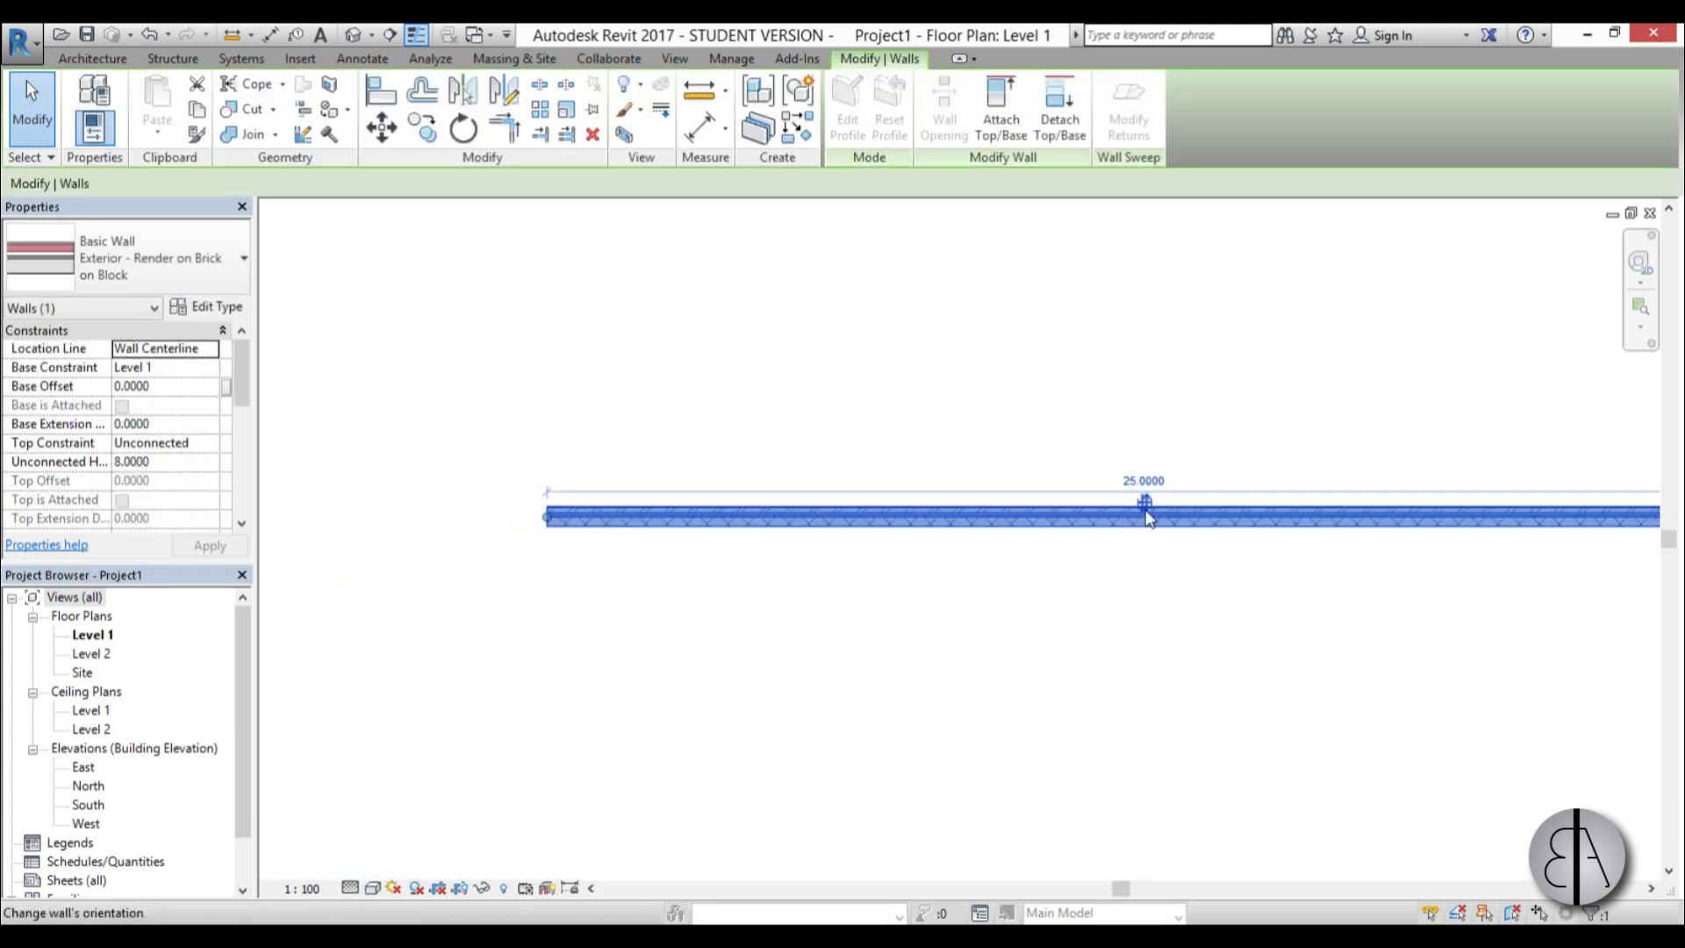
key(Escape)
scroll(597, 338, down, 2)
scroll(597, 337, down, 2)
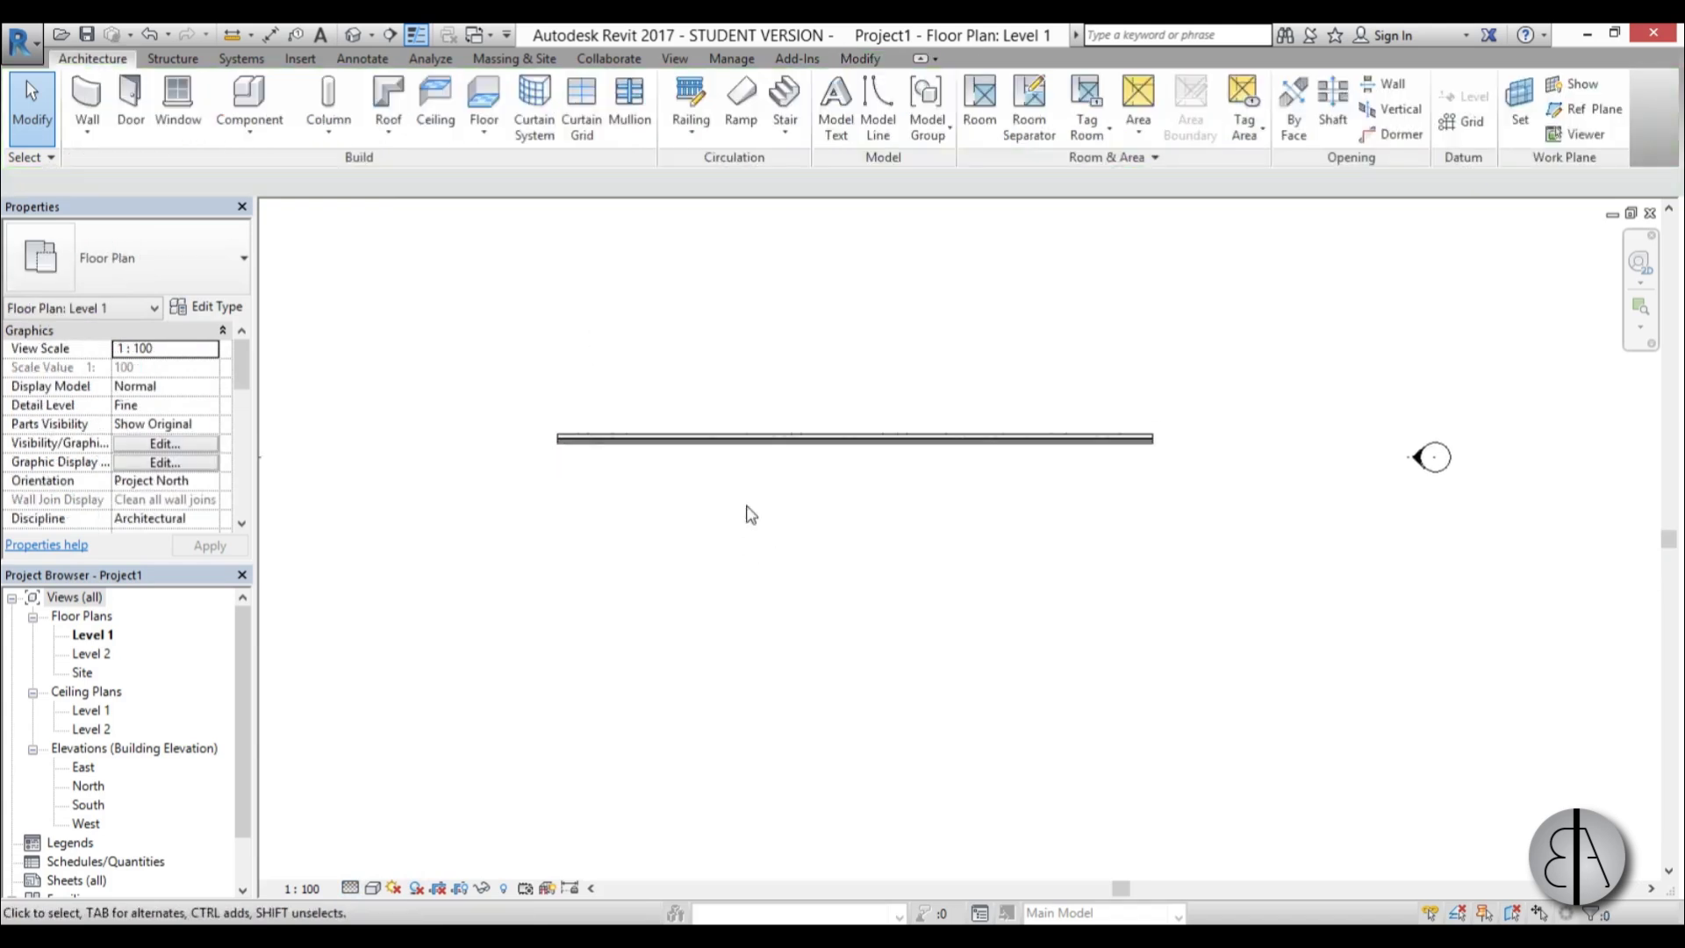
- Draw a Storefront curtain wall parallel to the brick wall, about 1.1 m below it and along its full length, with its orientation flipped
scroll(748, 512, up, 2)
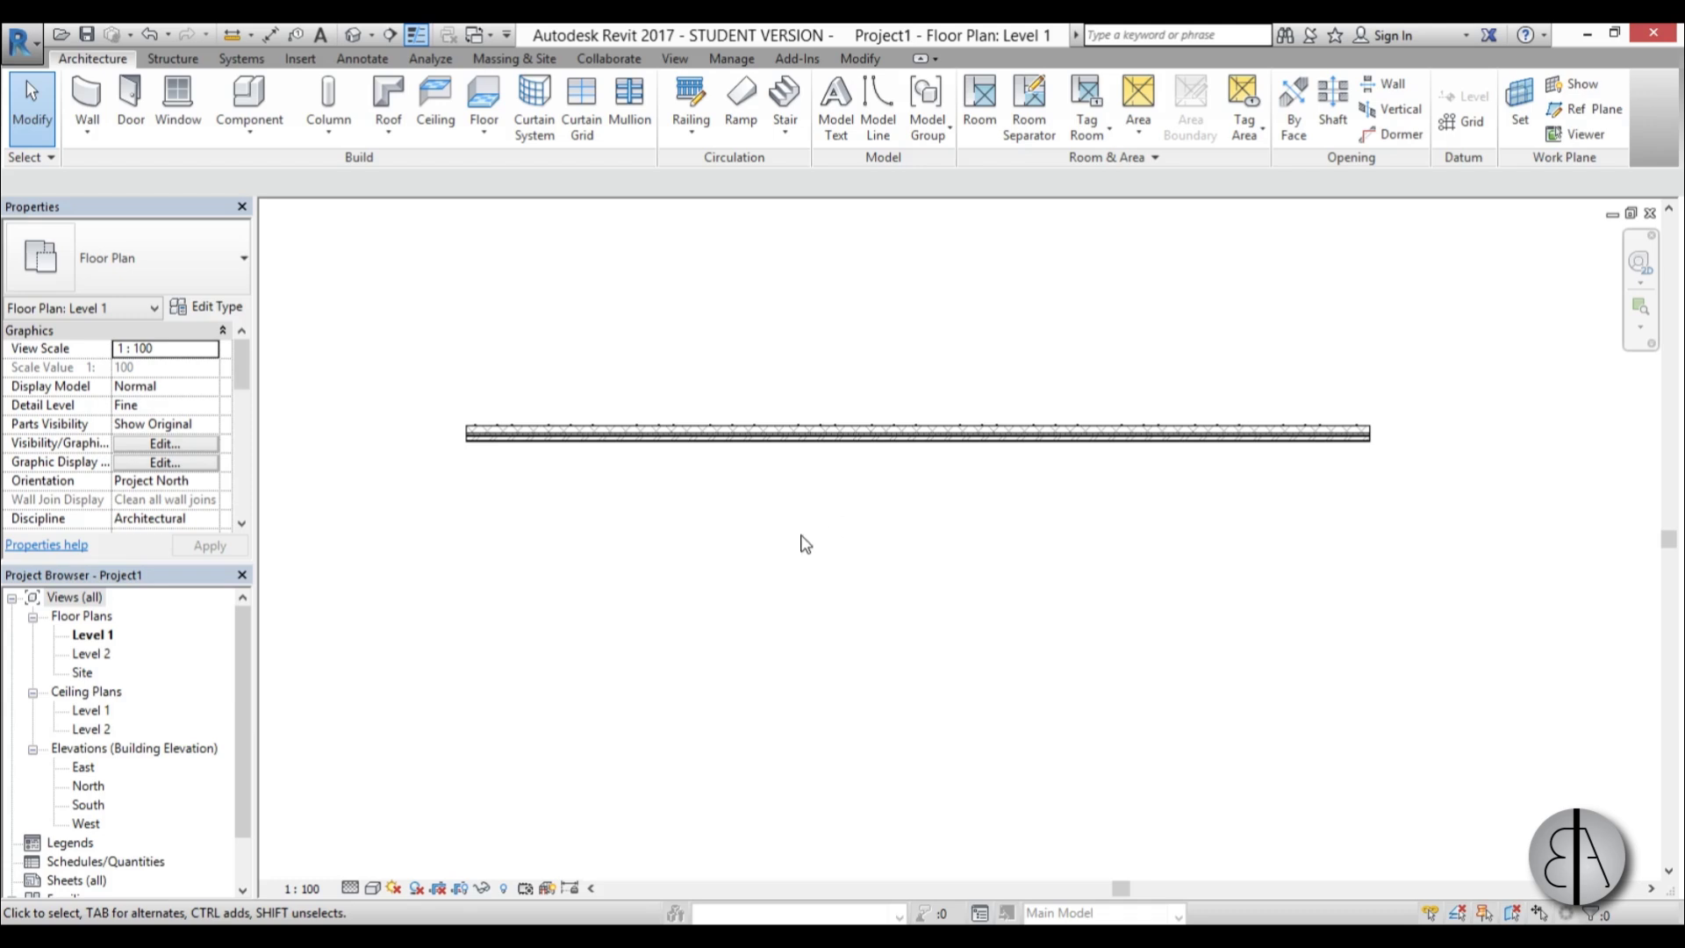
key(w)
key(a)
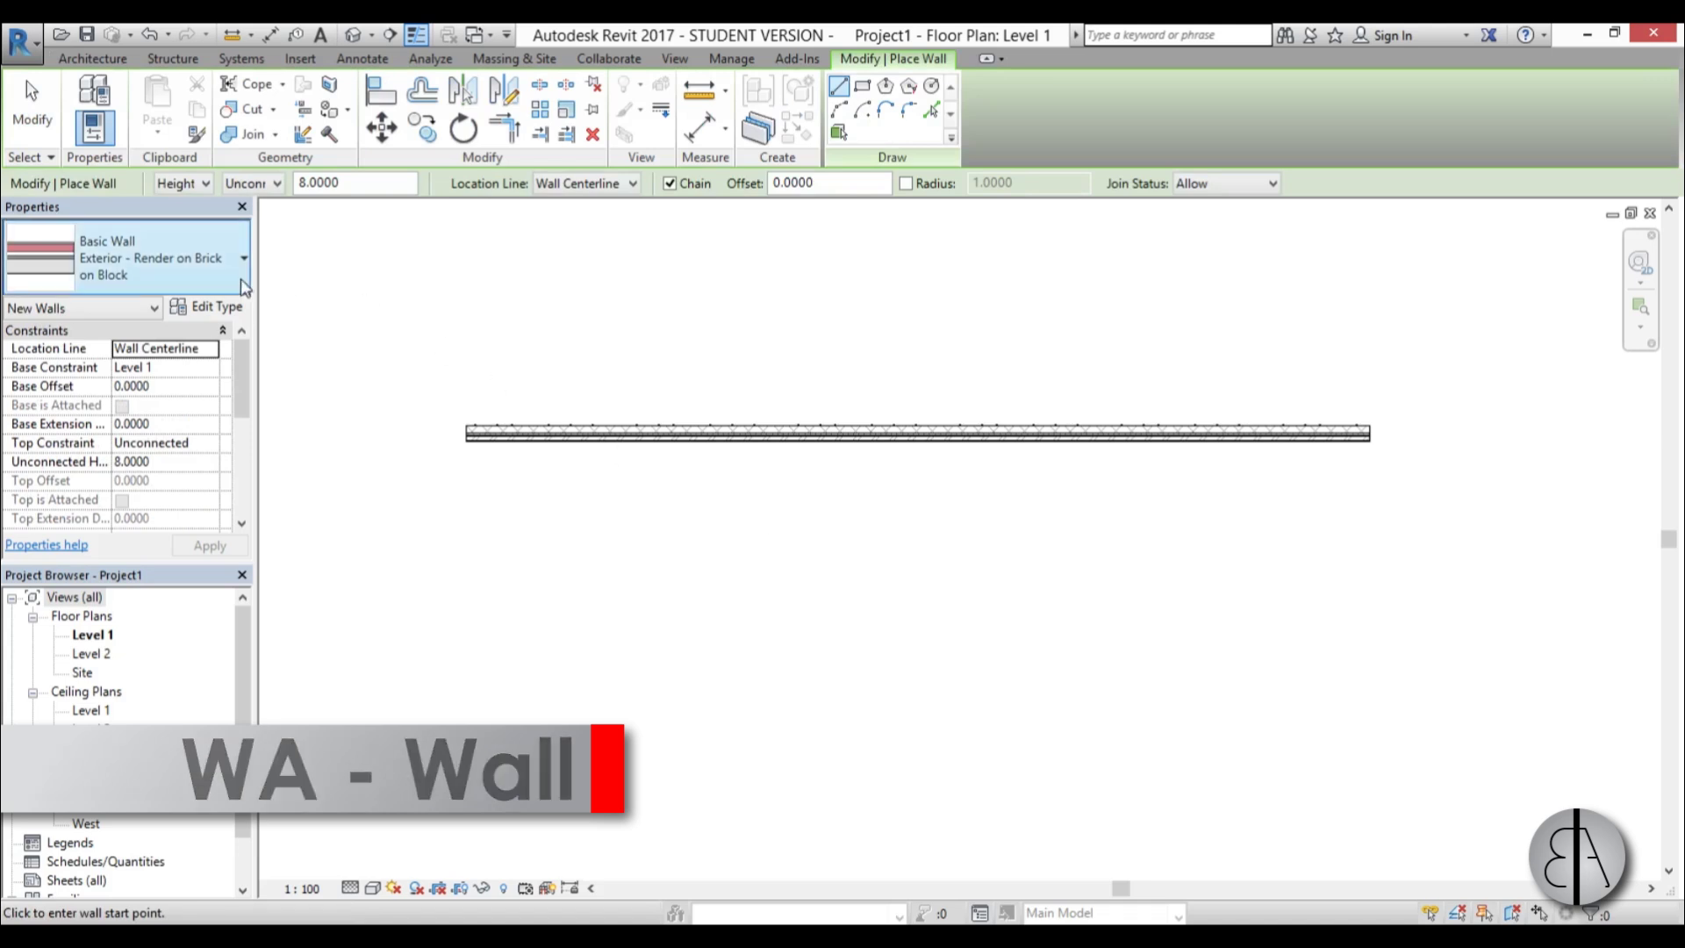
click(158, 258)
drag(285, 505, 197, 709)
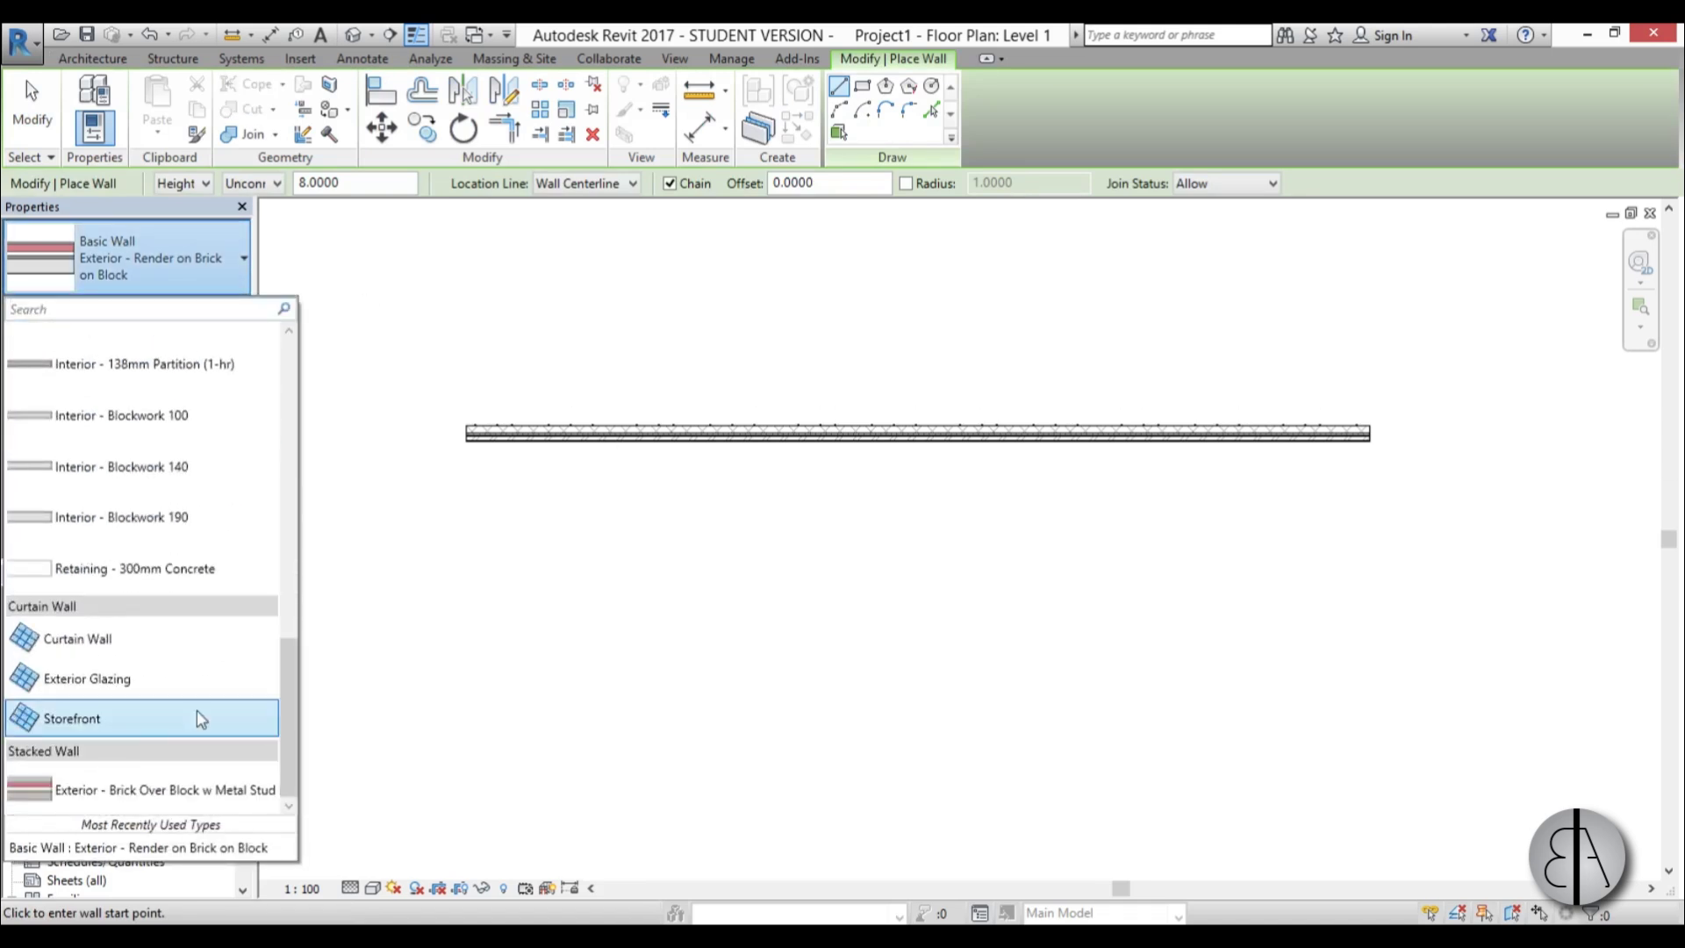
click(139, 726)
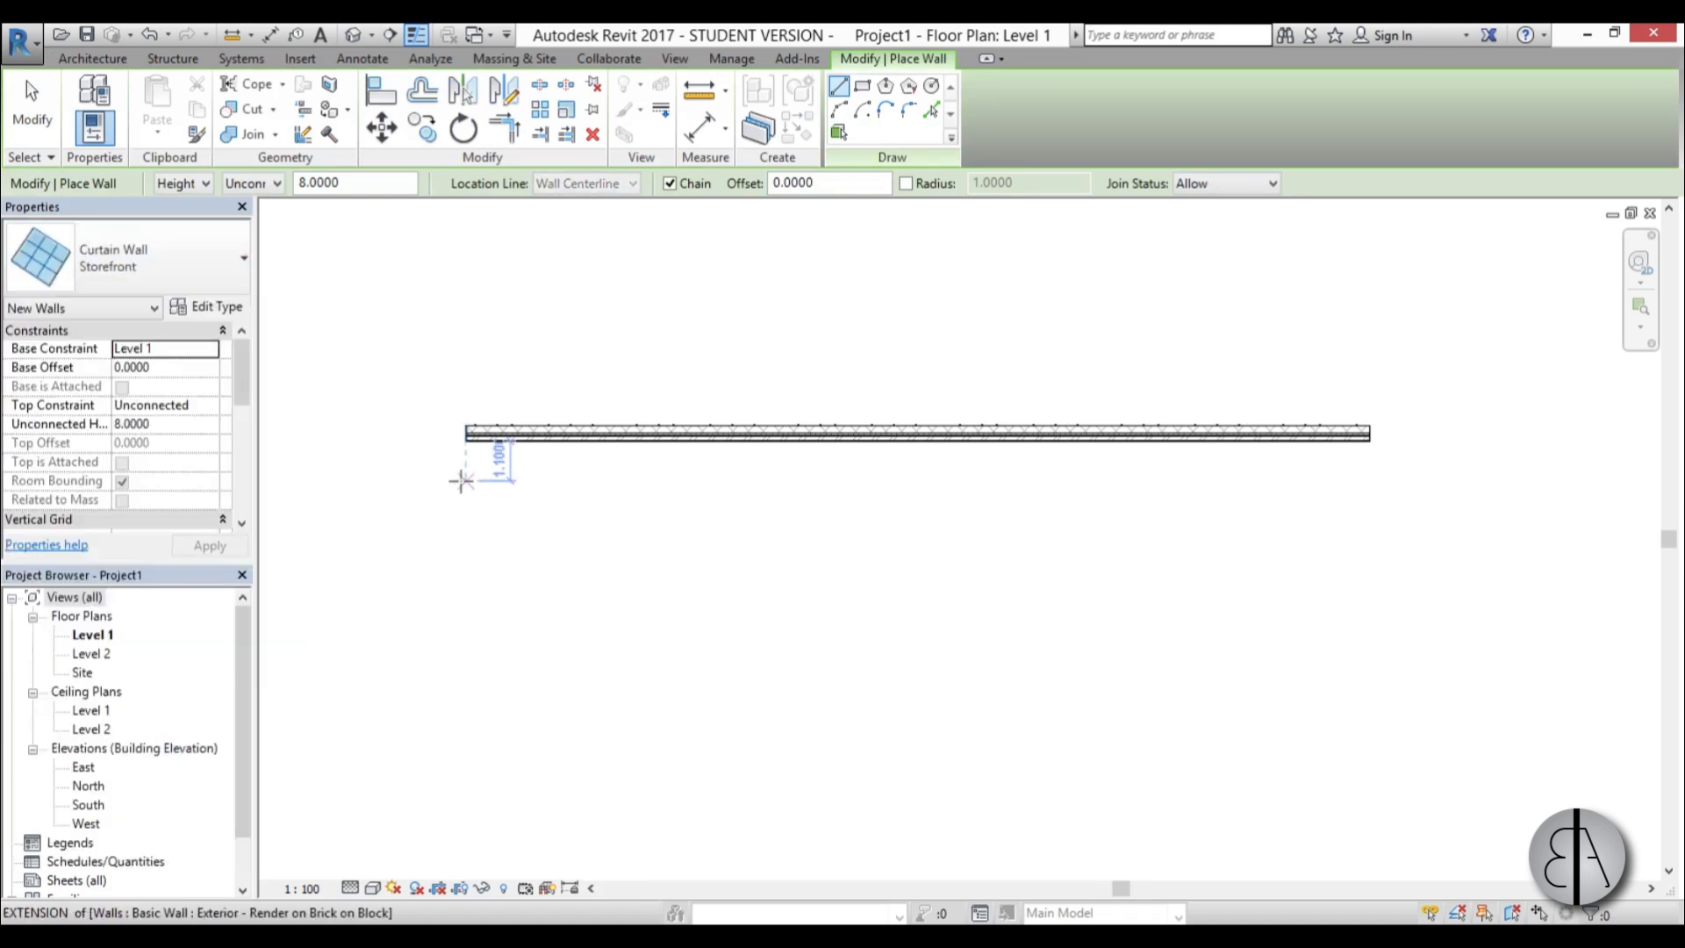
click(466, 480)
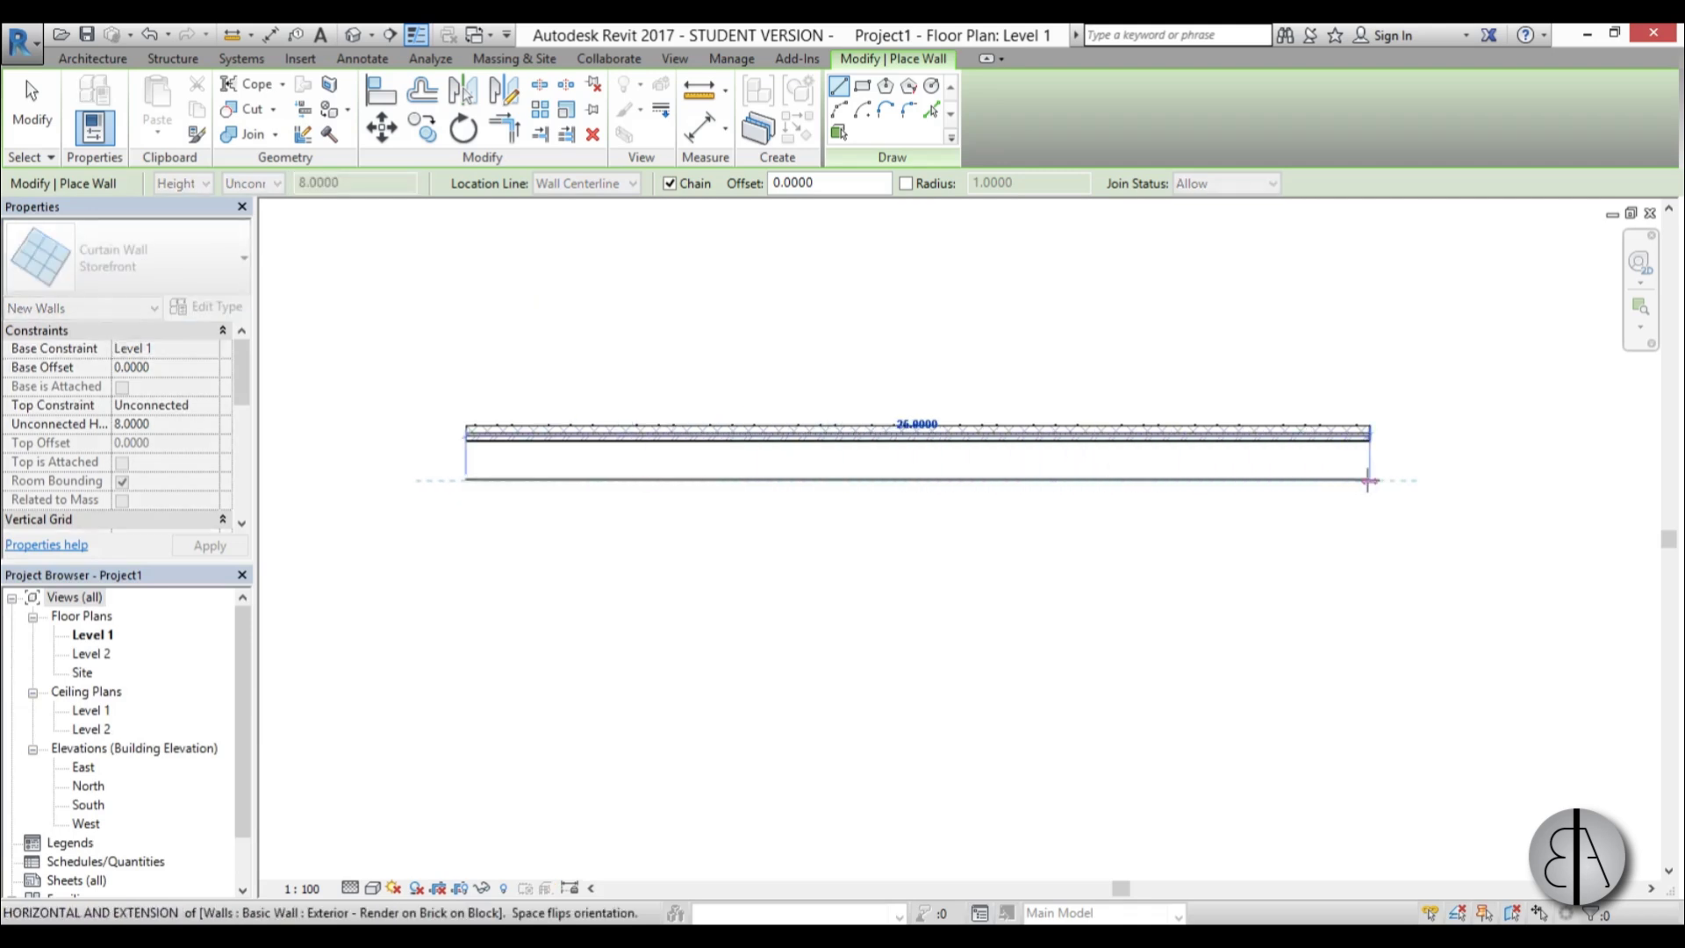
scroll(1370, 482, up, 3)
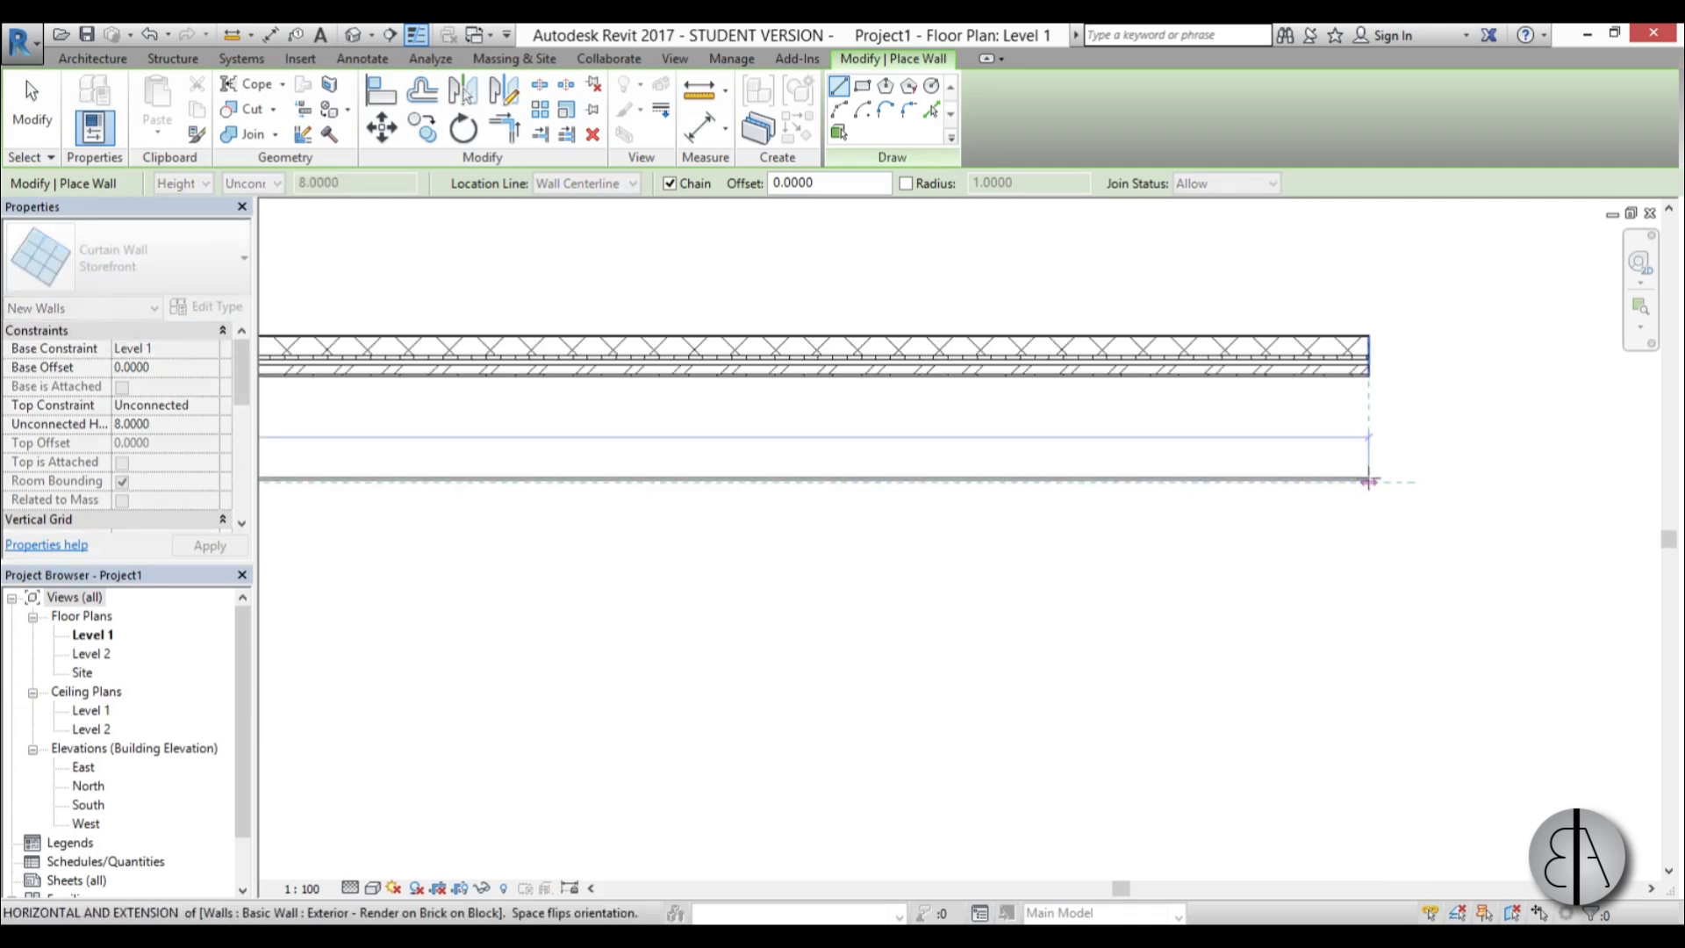
key(space)
click(1356, 469)
scroll(1327, 346, down, 3)
key(Escape)
key(Escape)
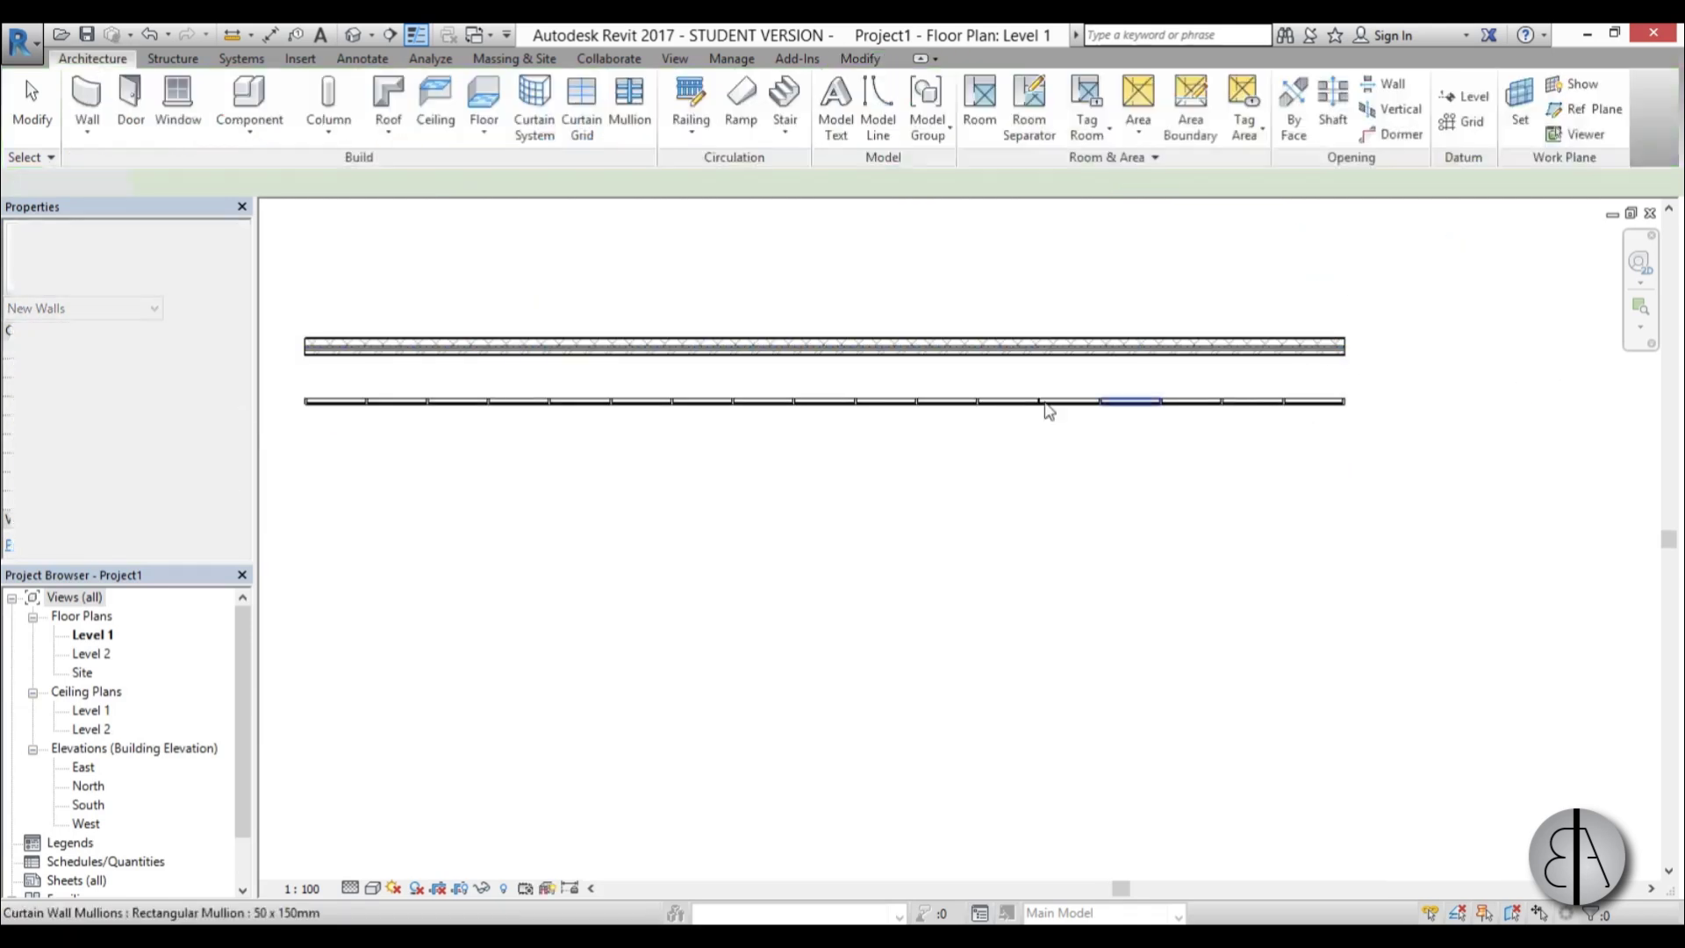
- Set the distance between the Storefront curtain wall and the brick wall to 0.6 m
middle_drag(517, 435, 620, 471)
click(600, 449)
scroll(374, 433, up, 1)
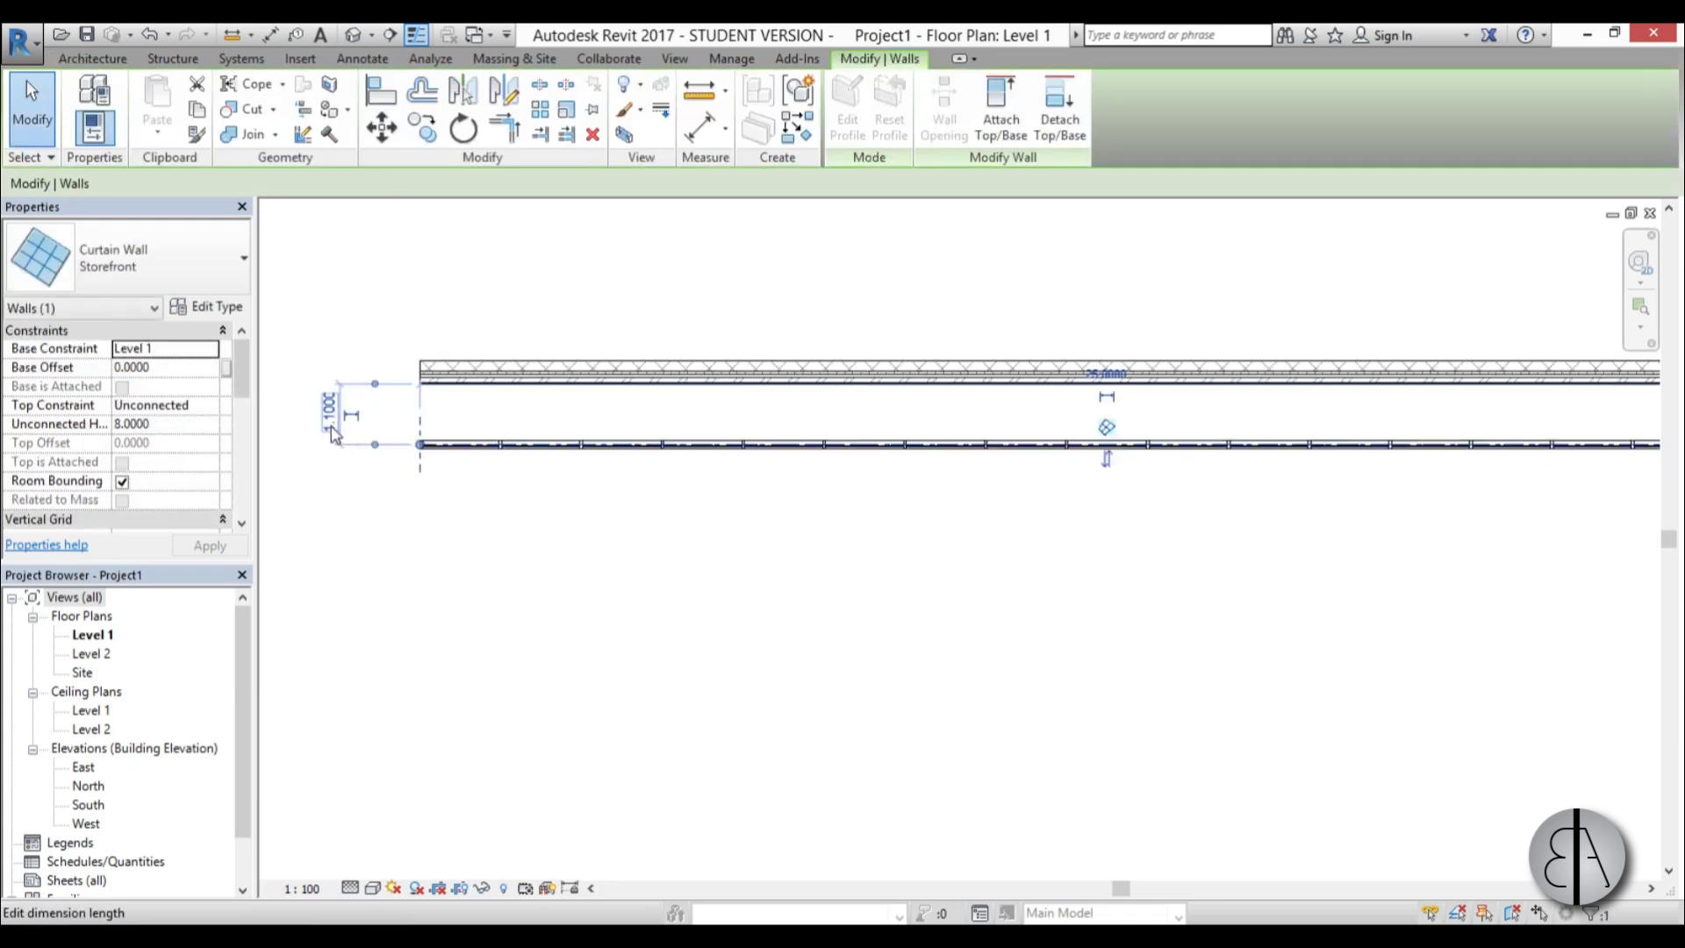
click(338, 417)
text(.)
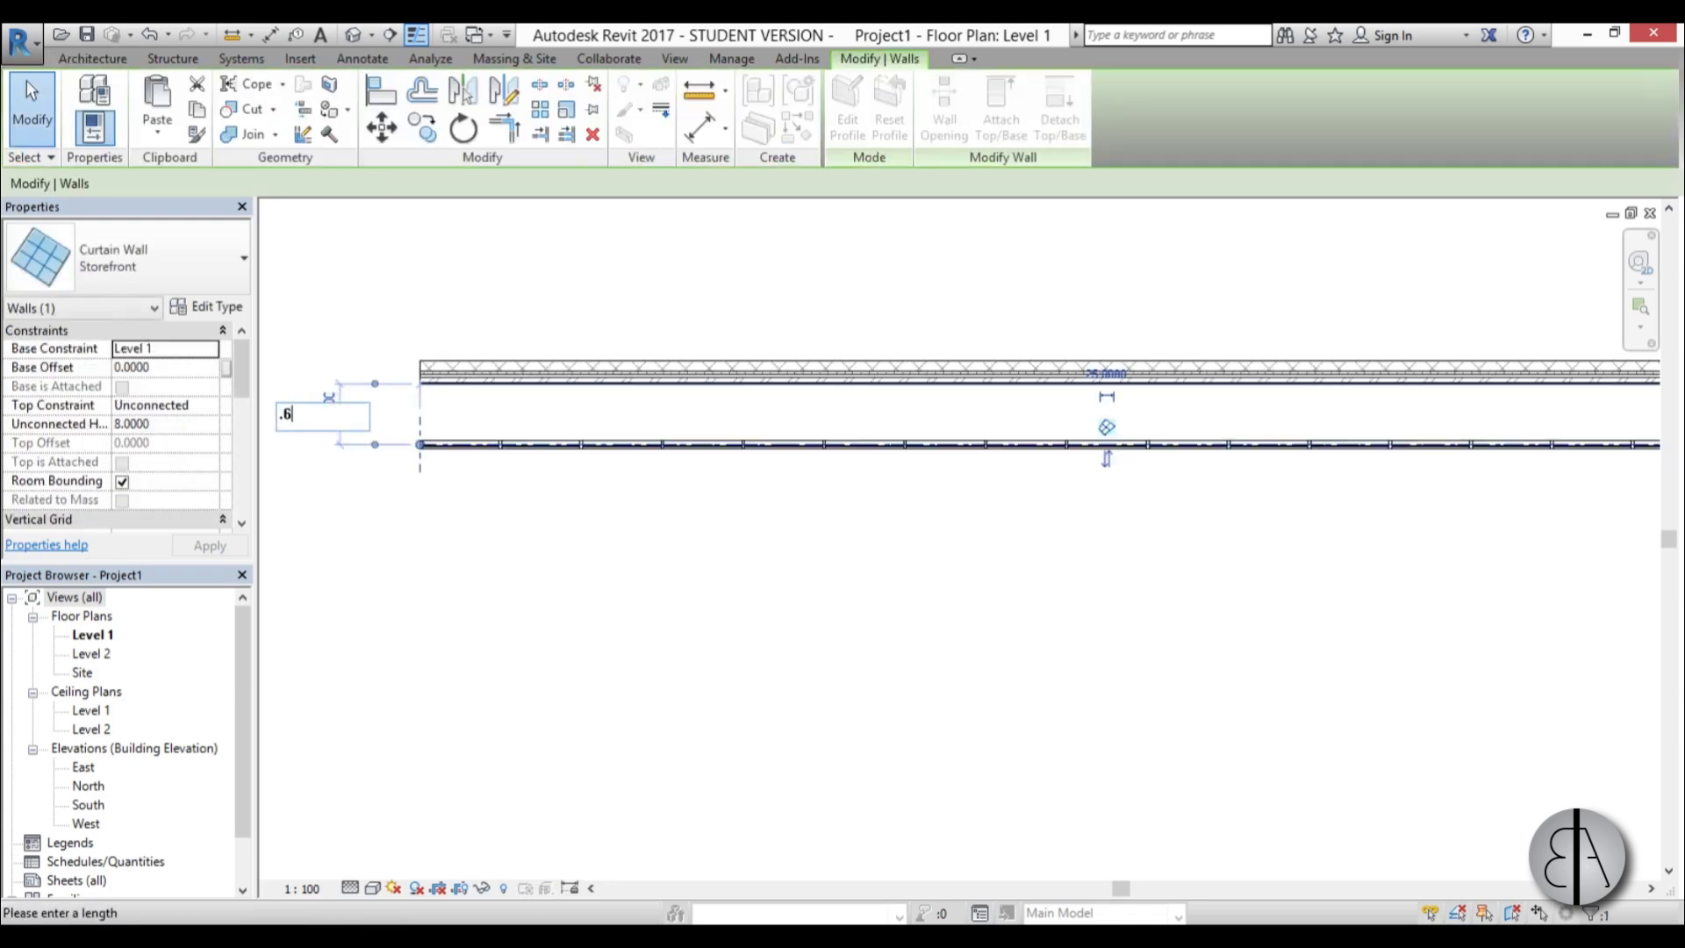
text(6)
key(Return)
key(Escape)
scroll(508, 508, down, 2)
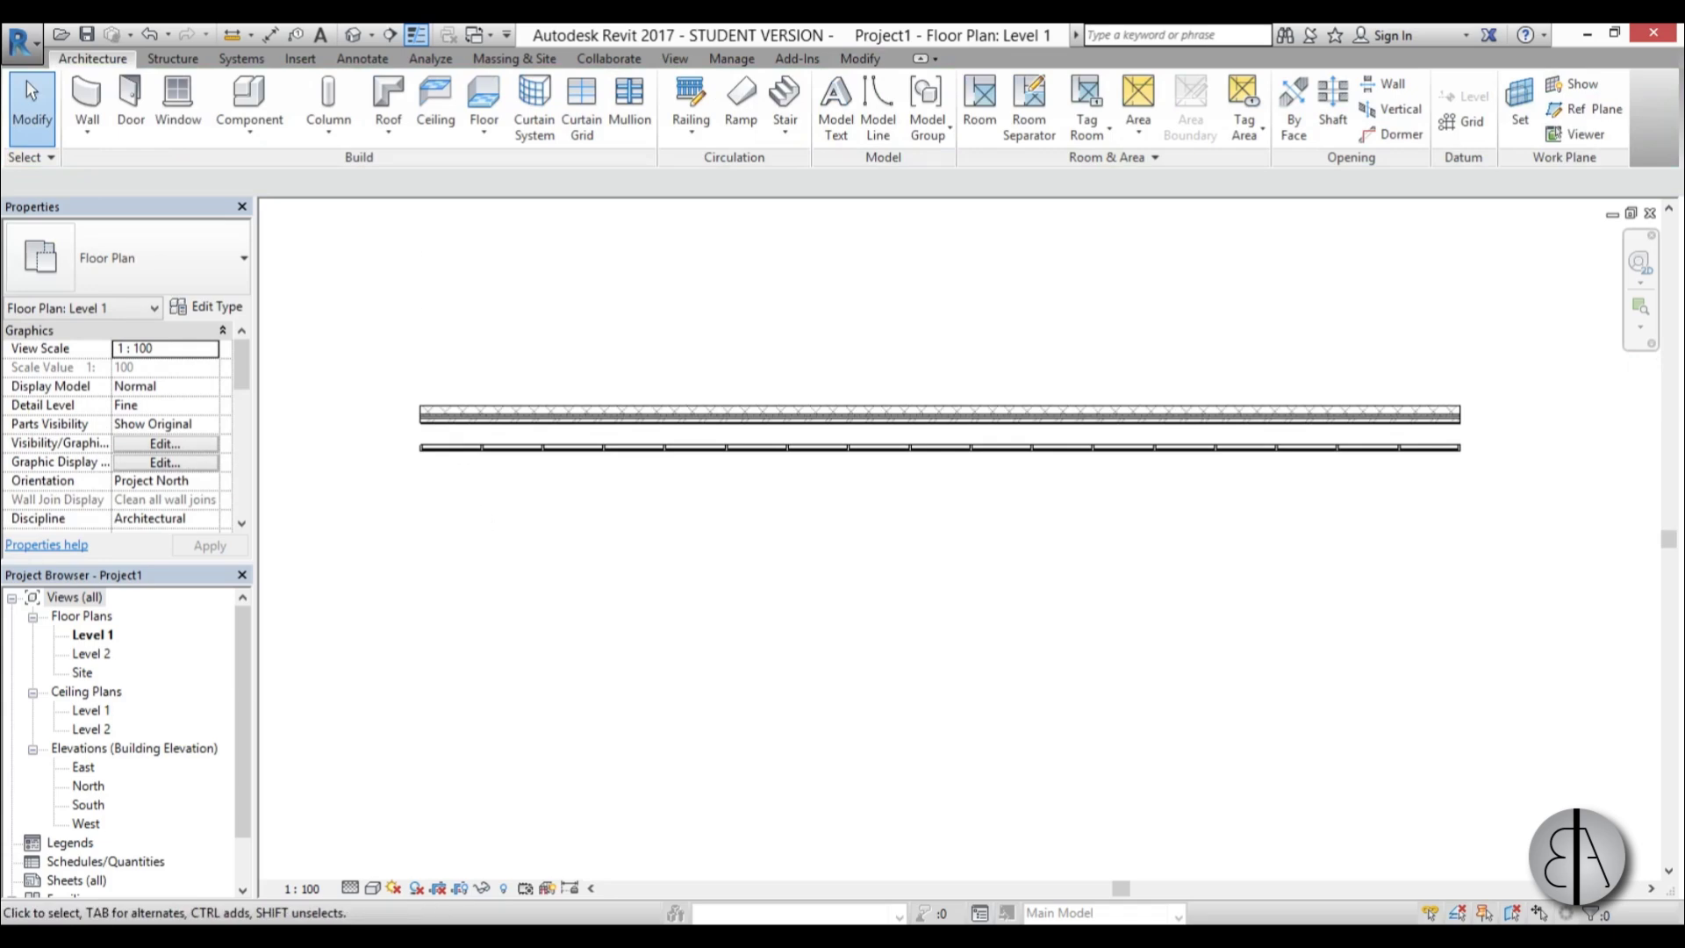
- Open the default 3D view and set its detail level to Fine
click(355, 35)
scroll(677, 647, down, 1)
shift+middle_drag(676, 647, 951, 647)
scroll(834, 747, up, 2)
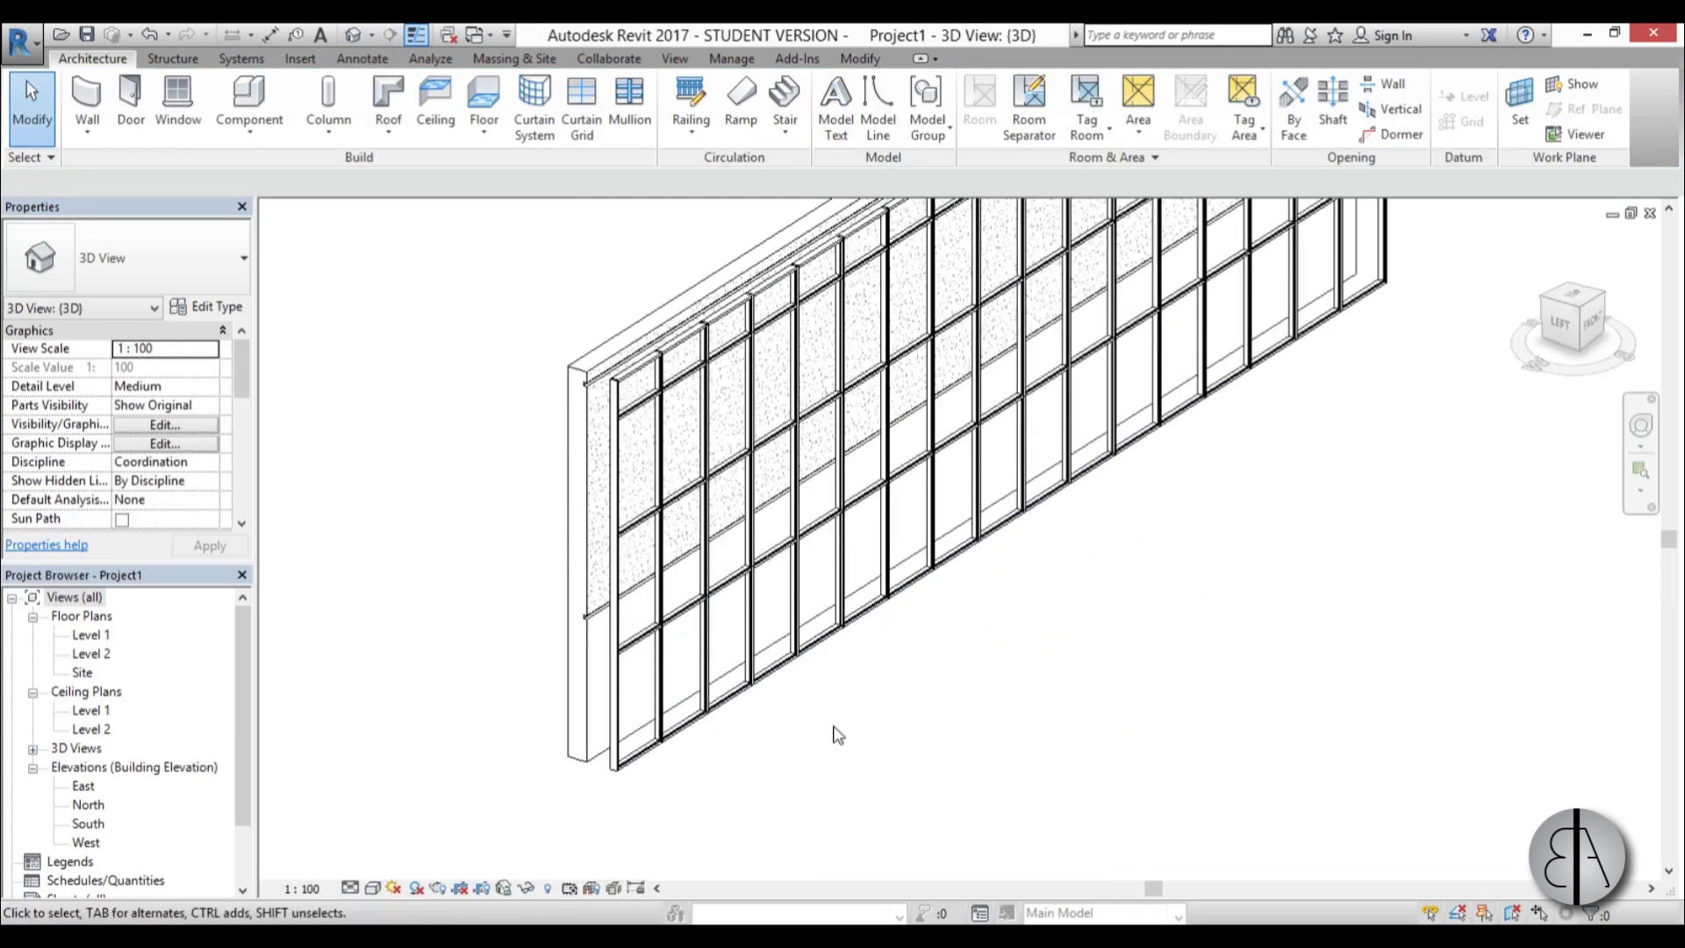
click(350, 889)
click(378, 864)
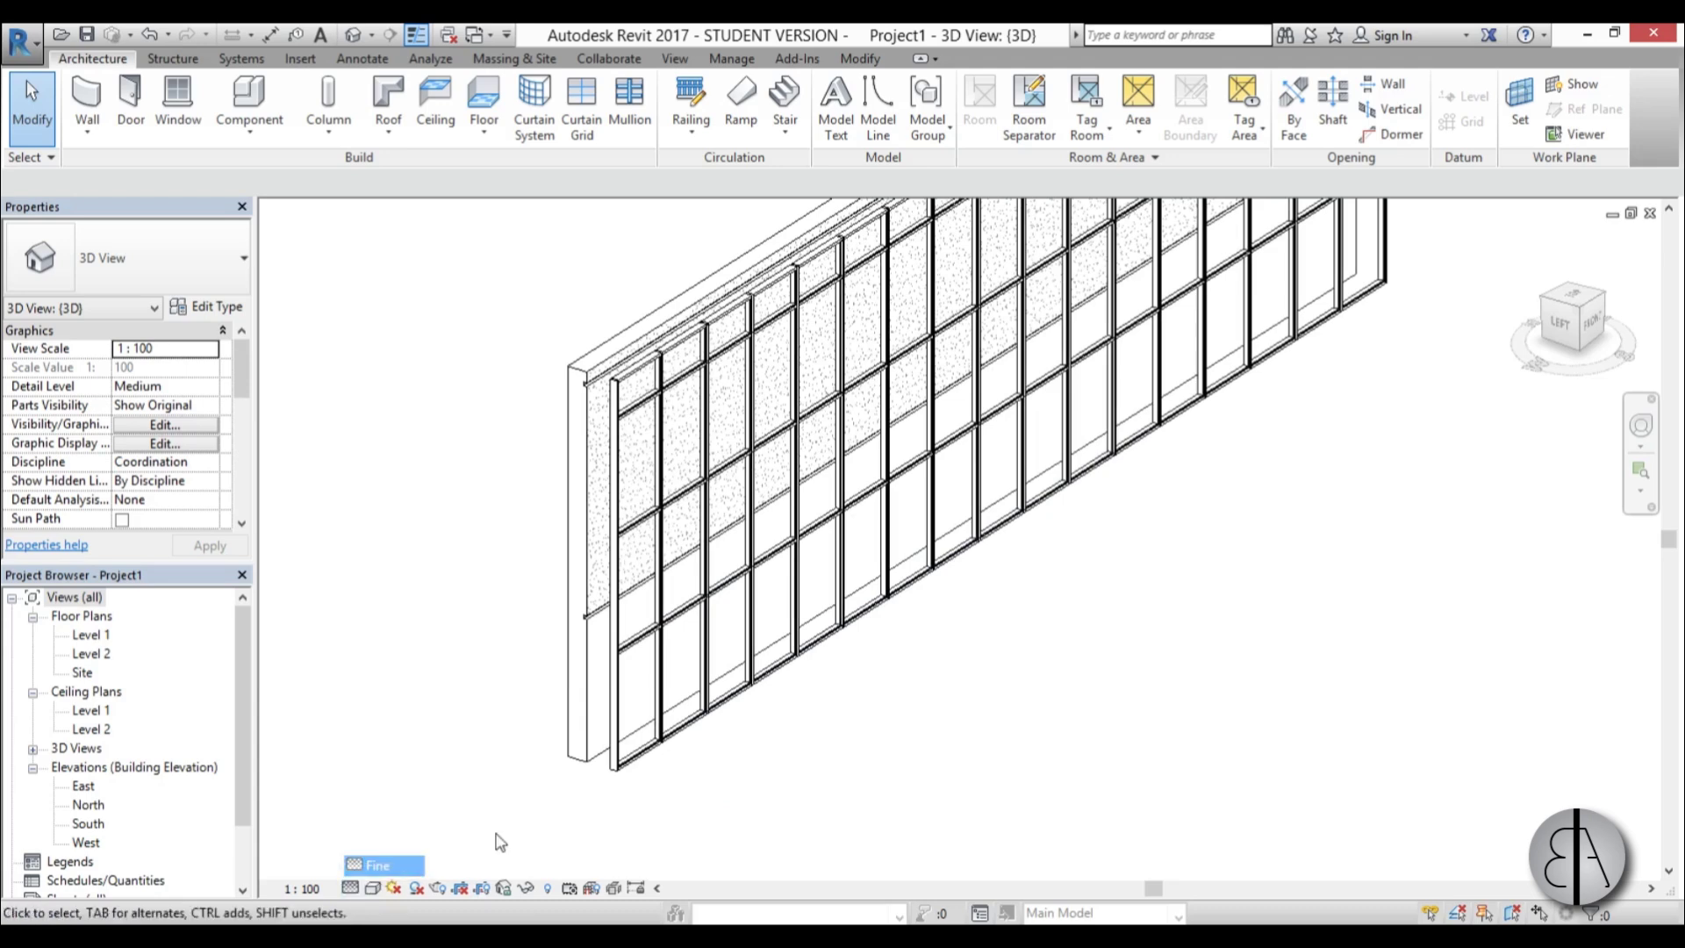
- Change the Storefront wall type's Curtain Panel to Empty System Panel : Empty
shift+middle_drag(1075, 709, 869, 664)
click(809, 579)
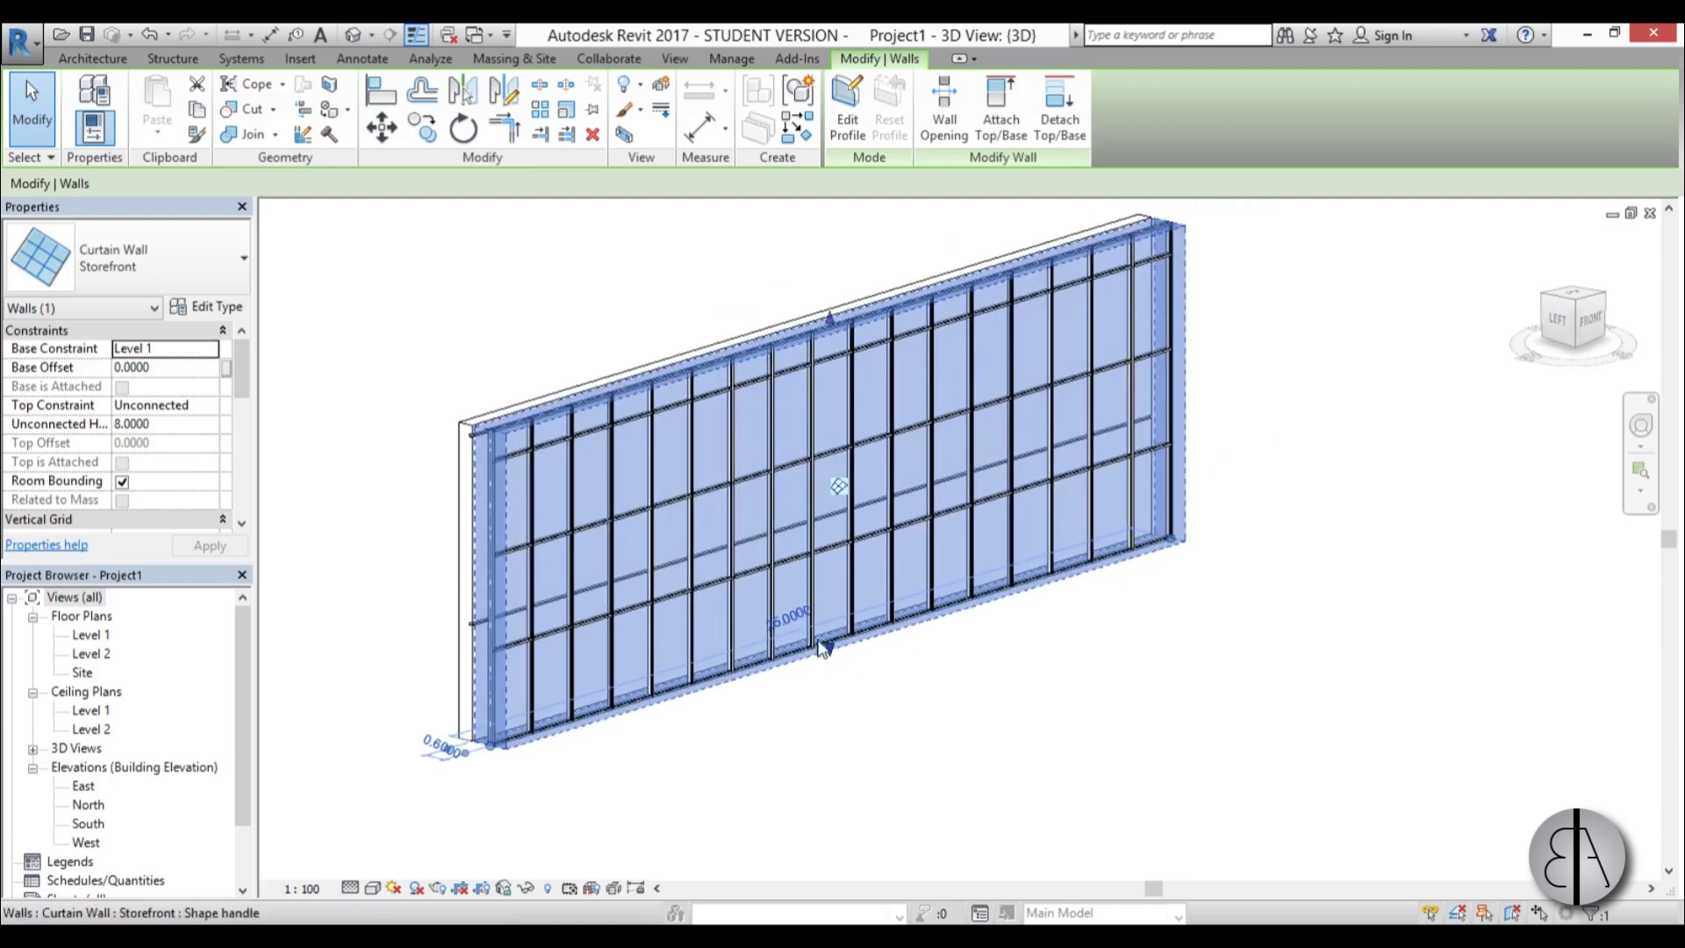
click(221, 307)
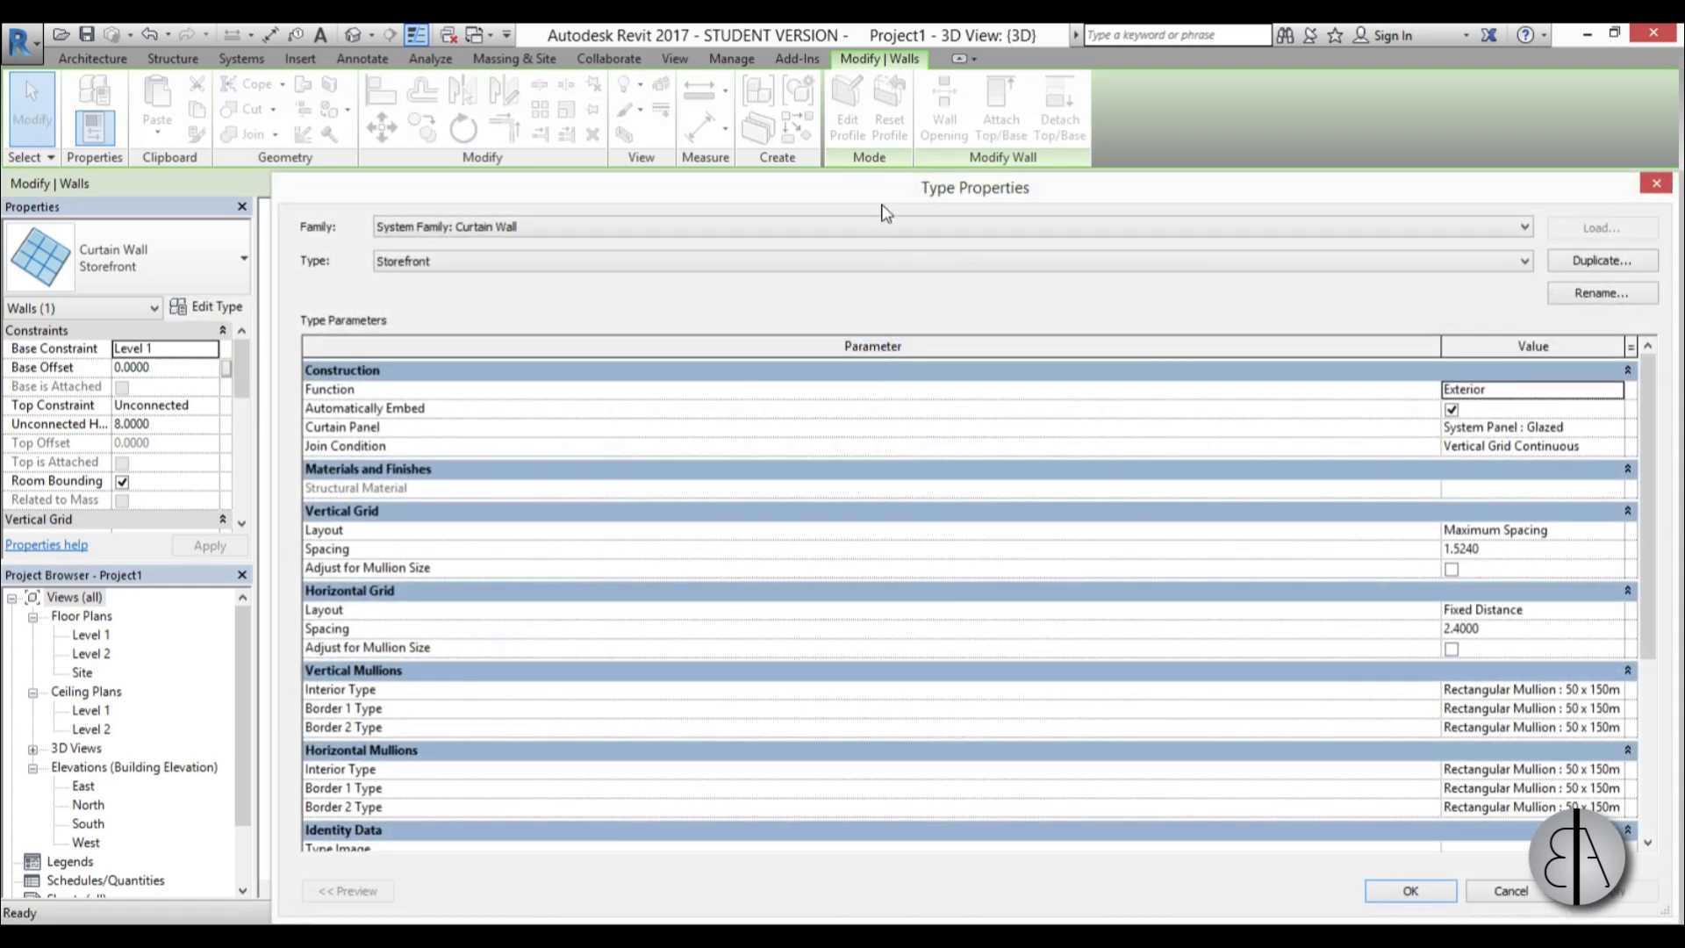
drag(860, 203, 1237, 195)
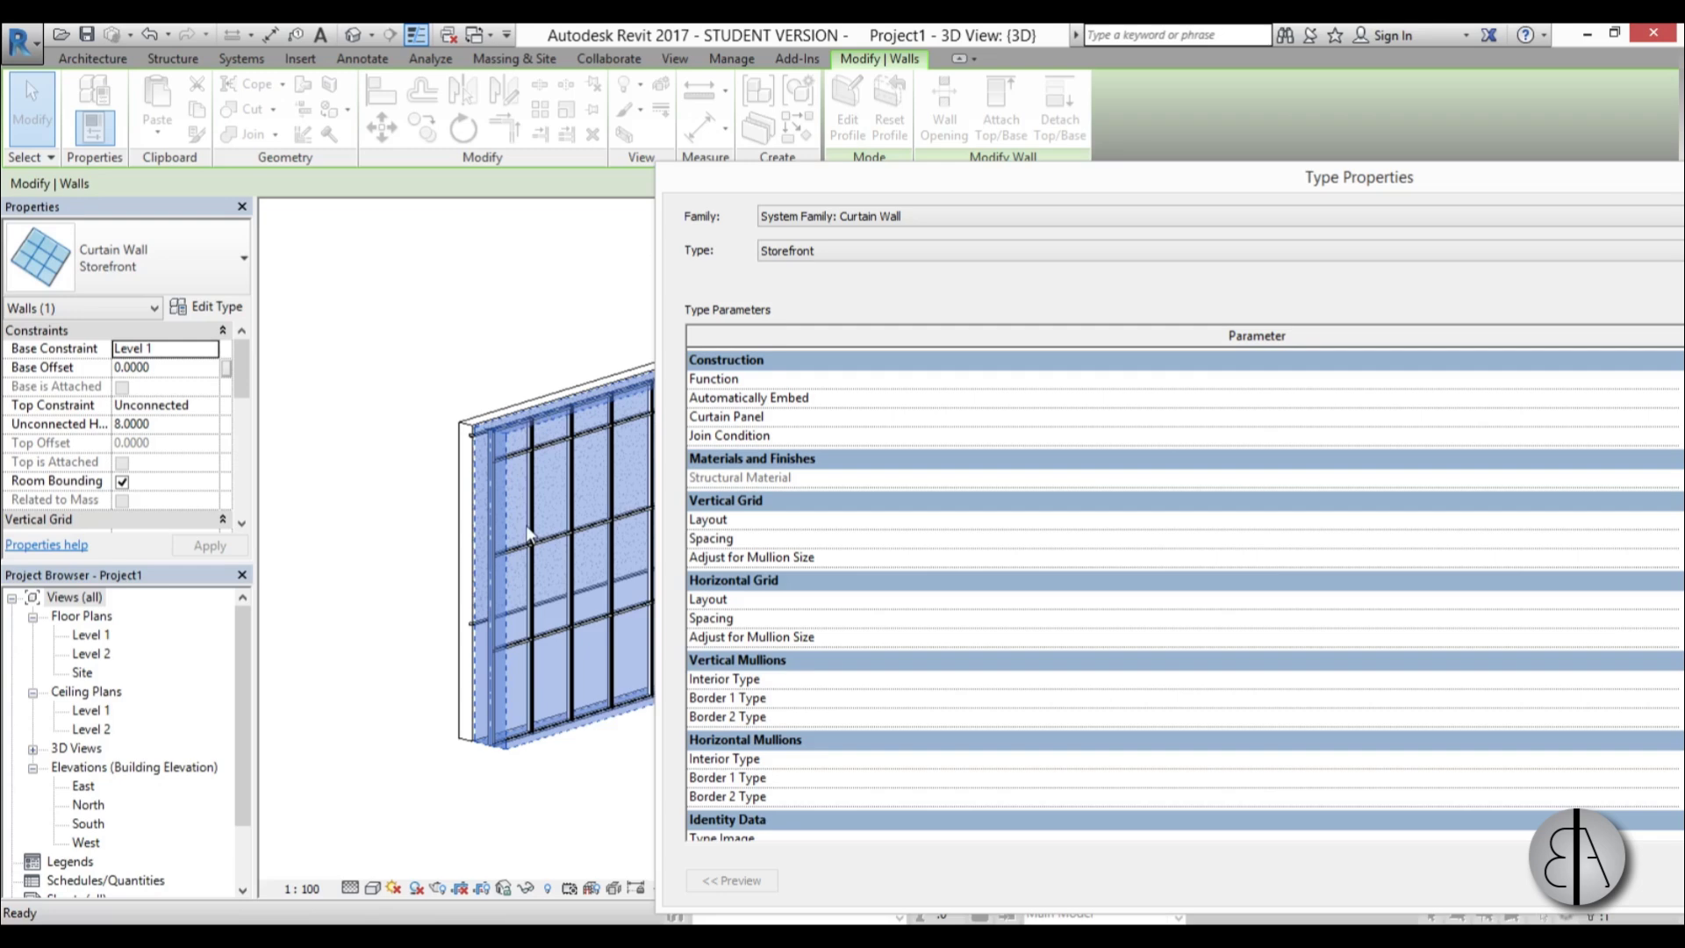
drag(1202, 187, 694, 123)
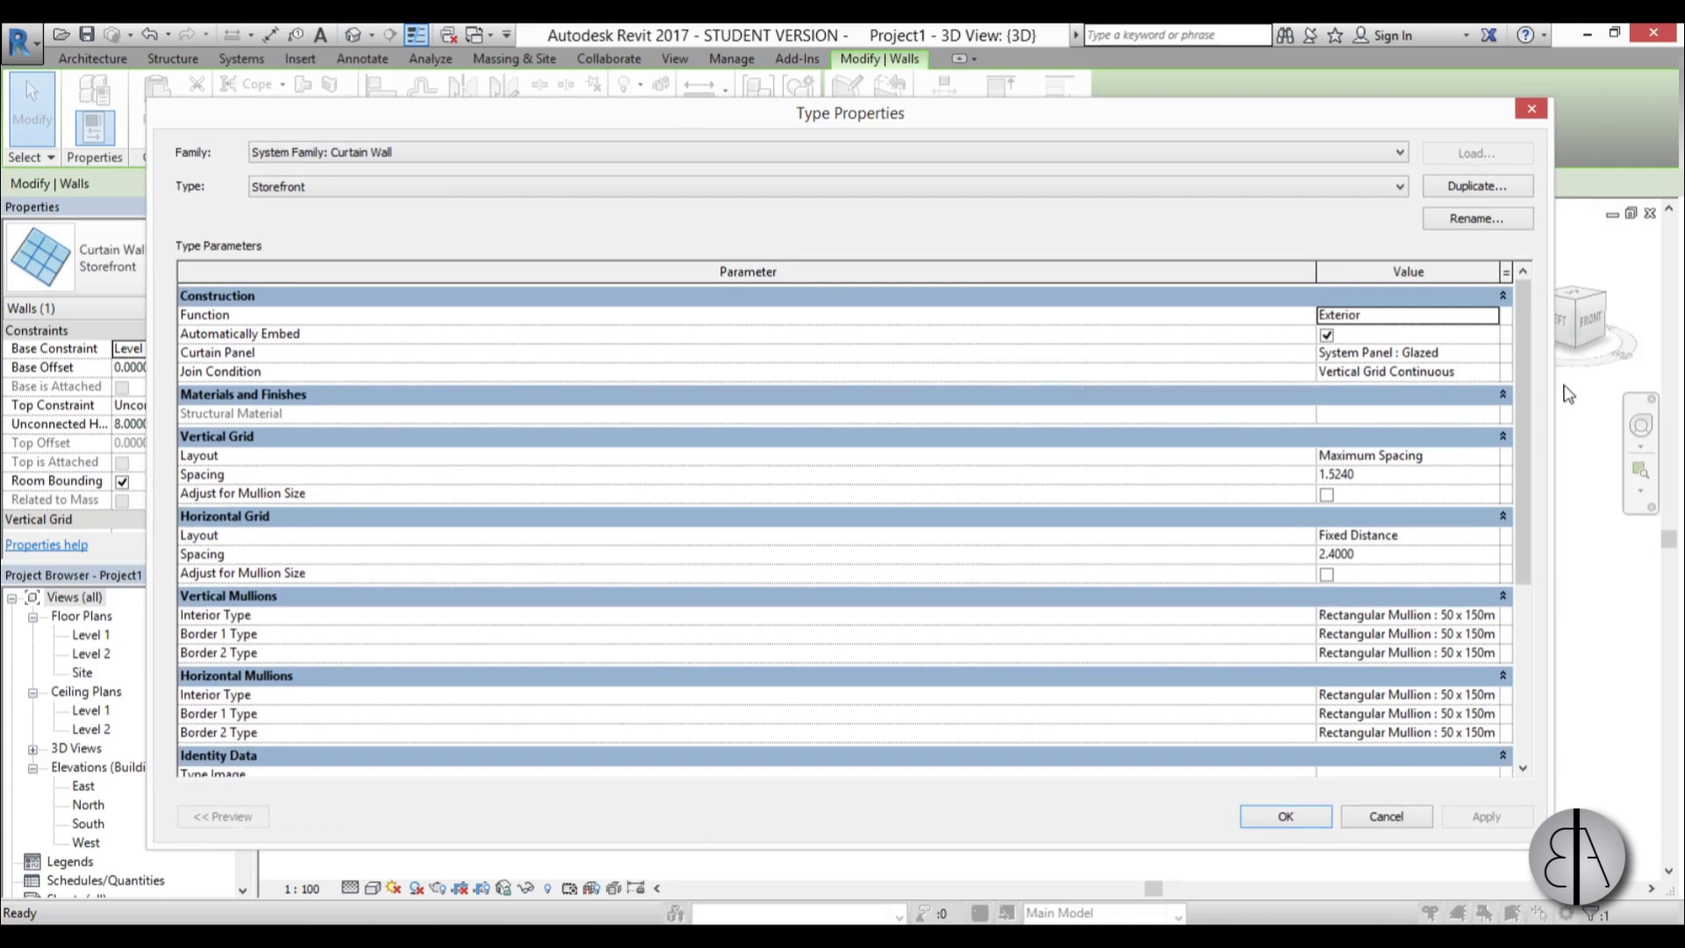
drag(1520, 388, 1518, 401)
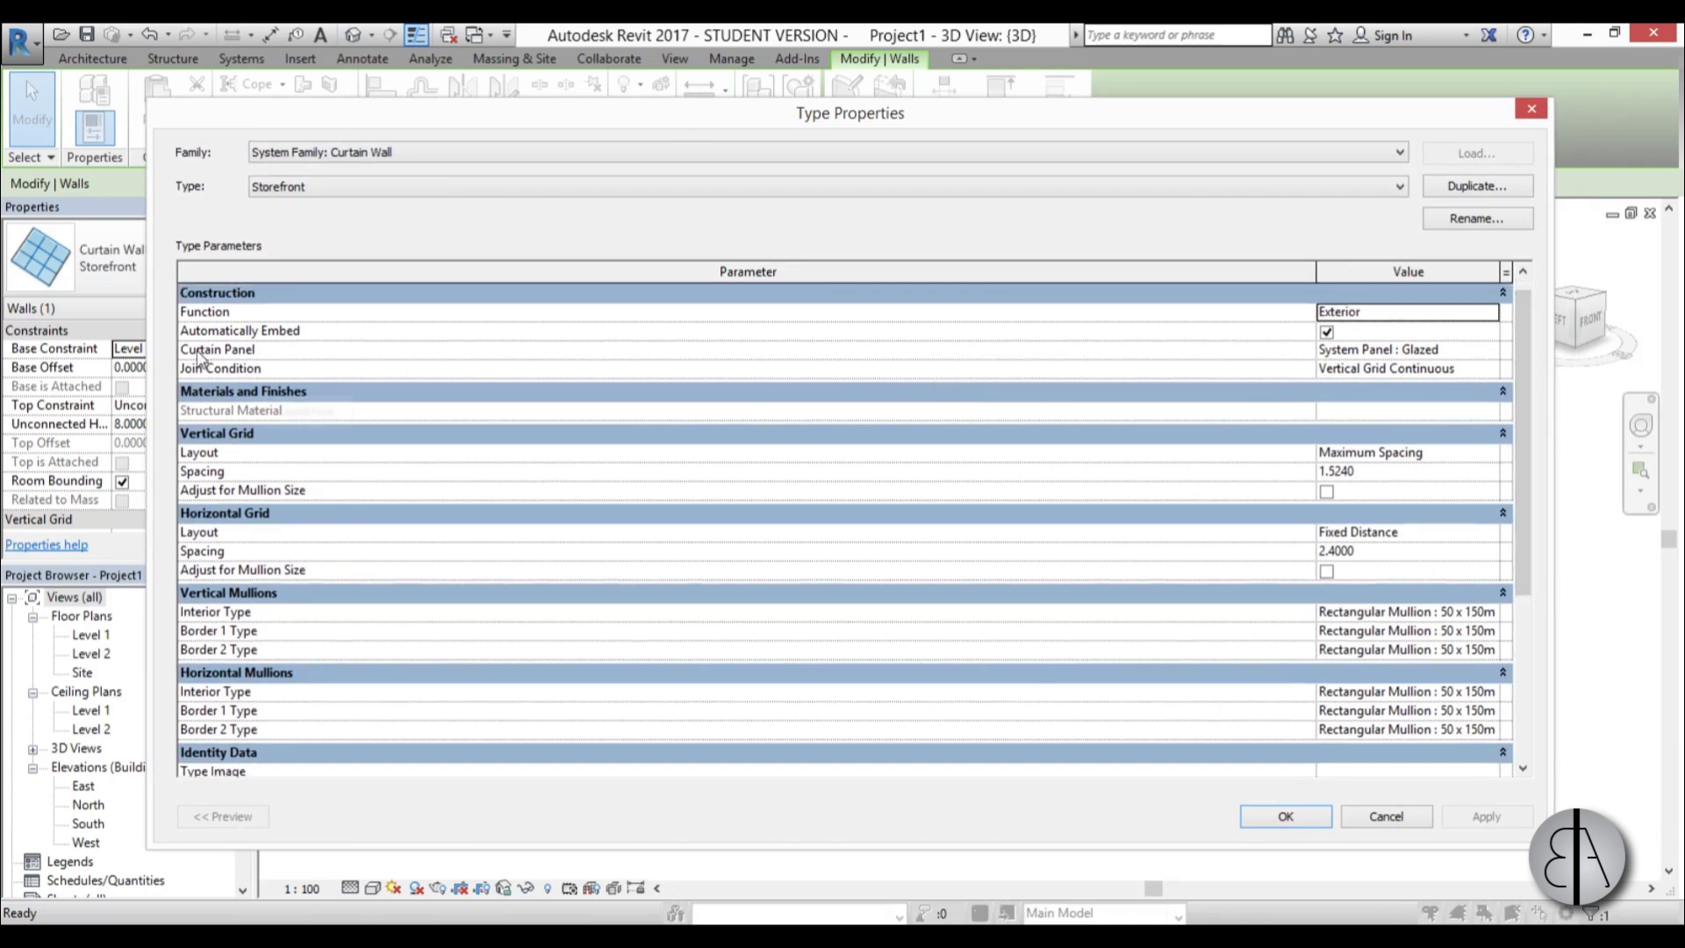
click(1489, 351)
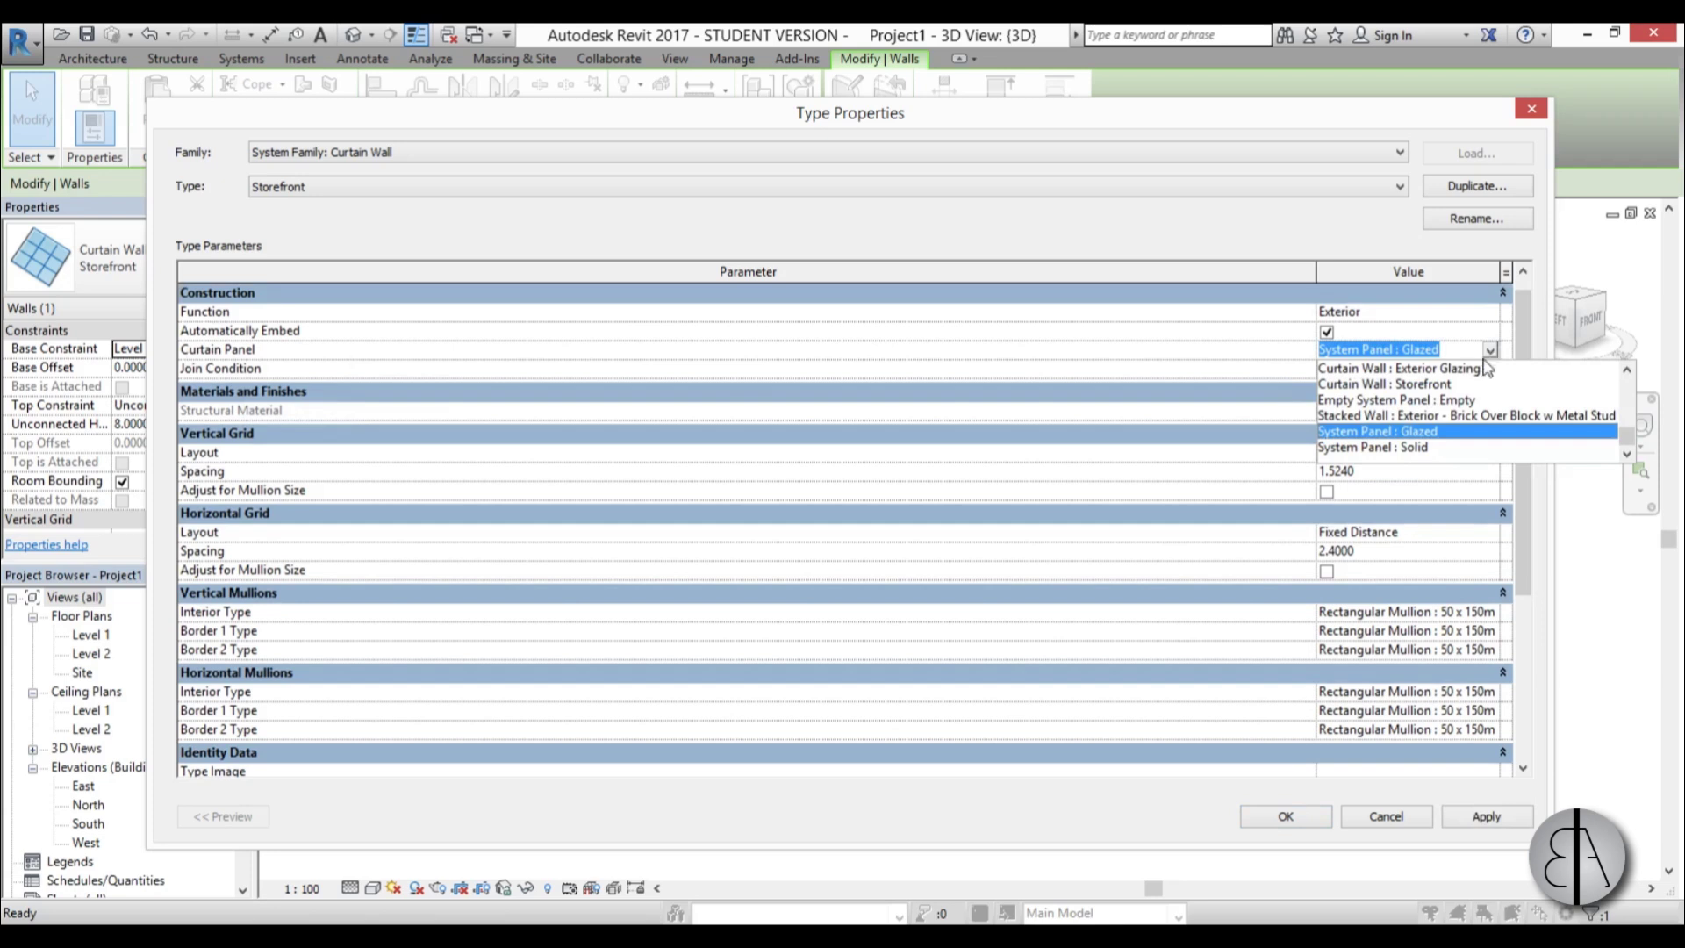
click(1402, 400)
click(1486, 818)
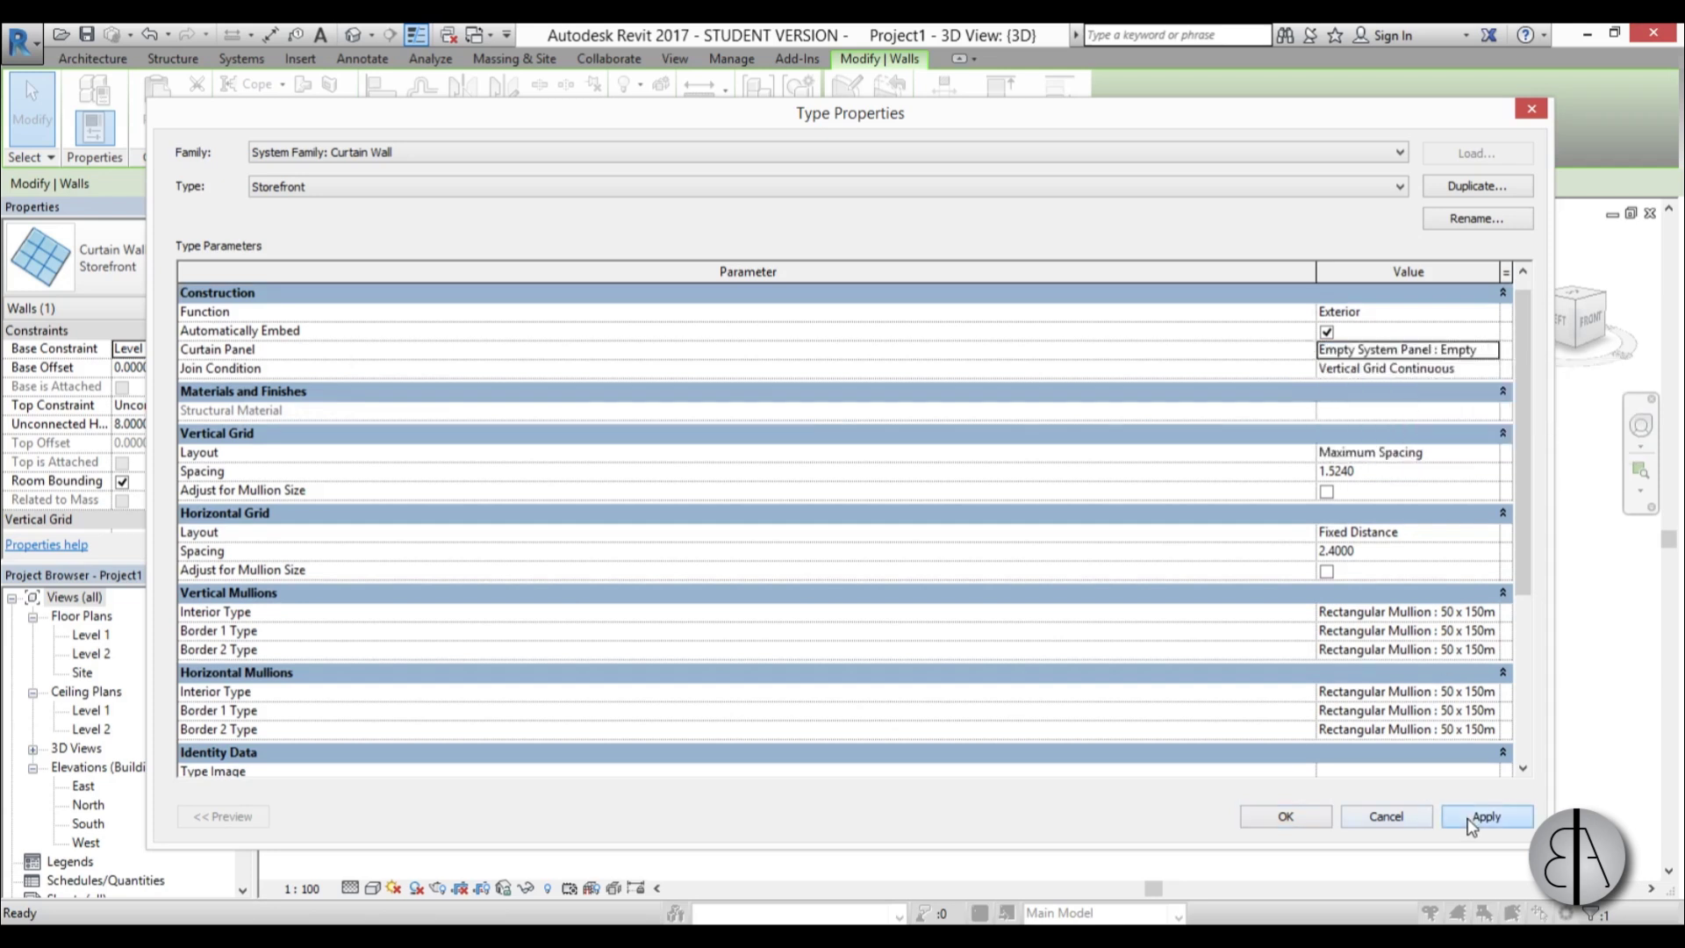
click(1281, 817)
- Set the 3D view's visual style to Realistic and clear the curtain wall selection
click(372, 887)
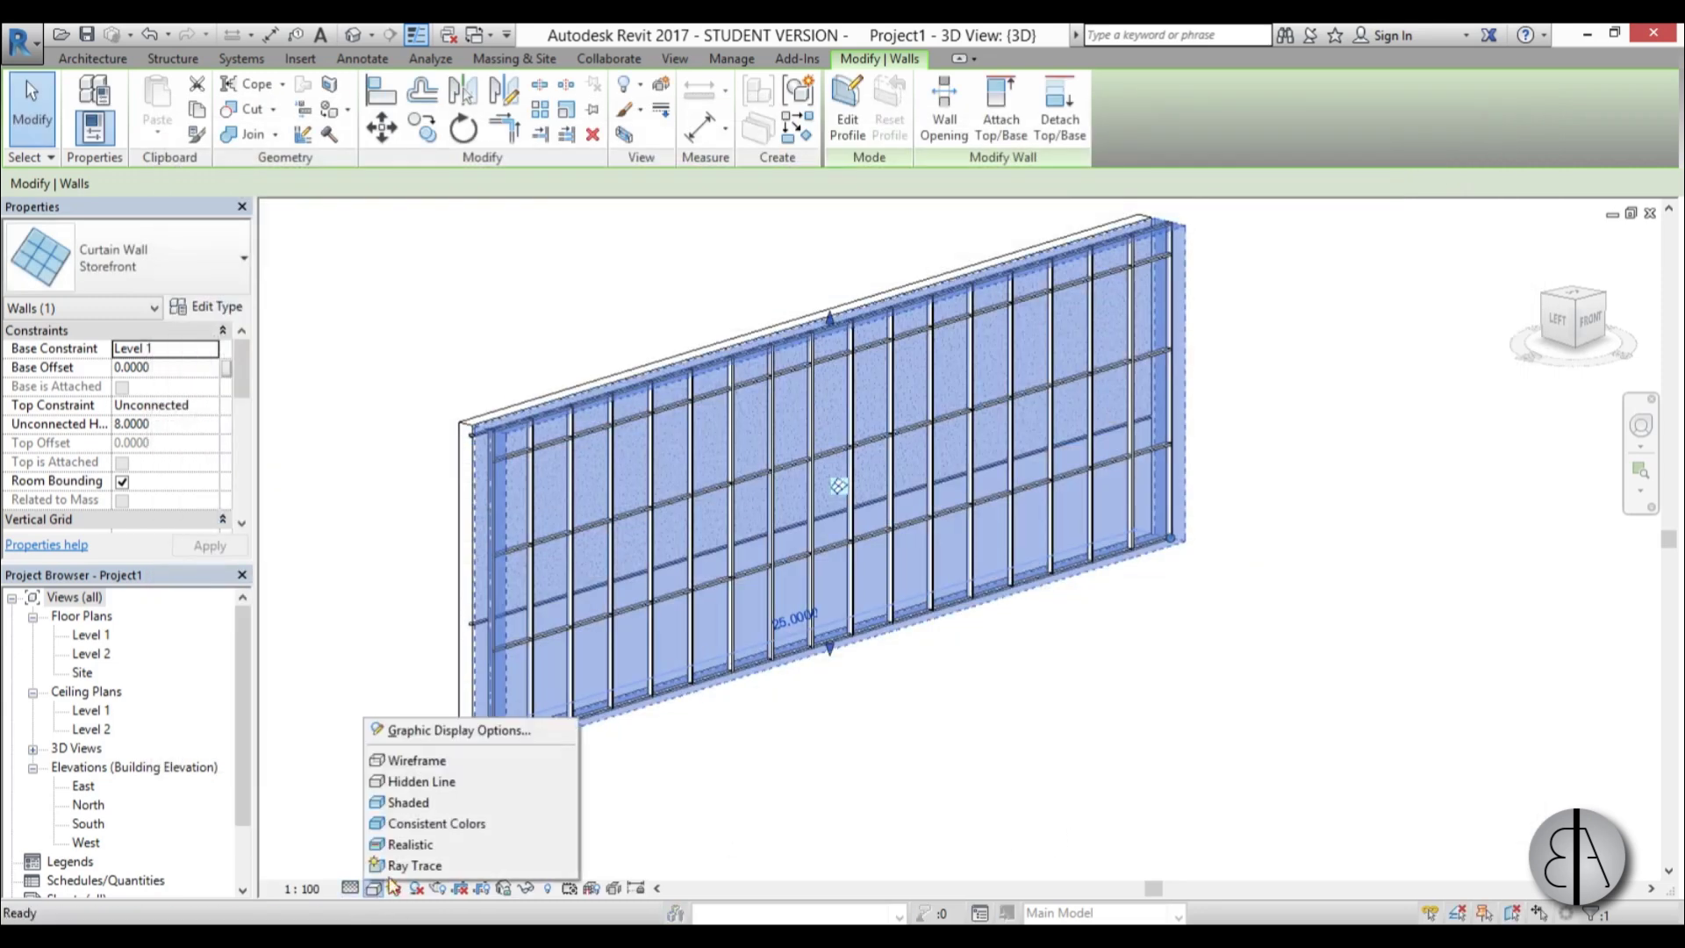
click(417, 846)
click(840, 750)
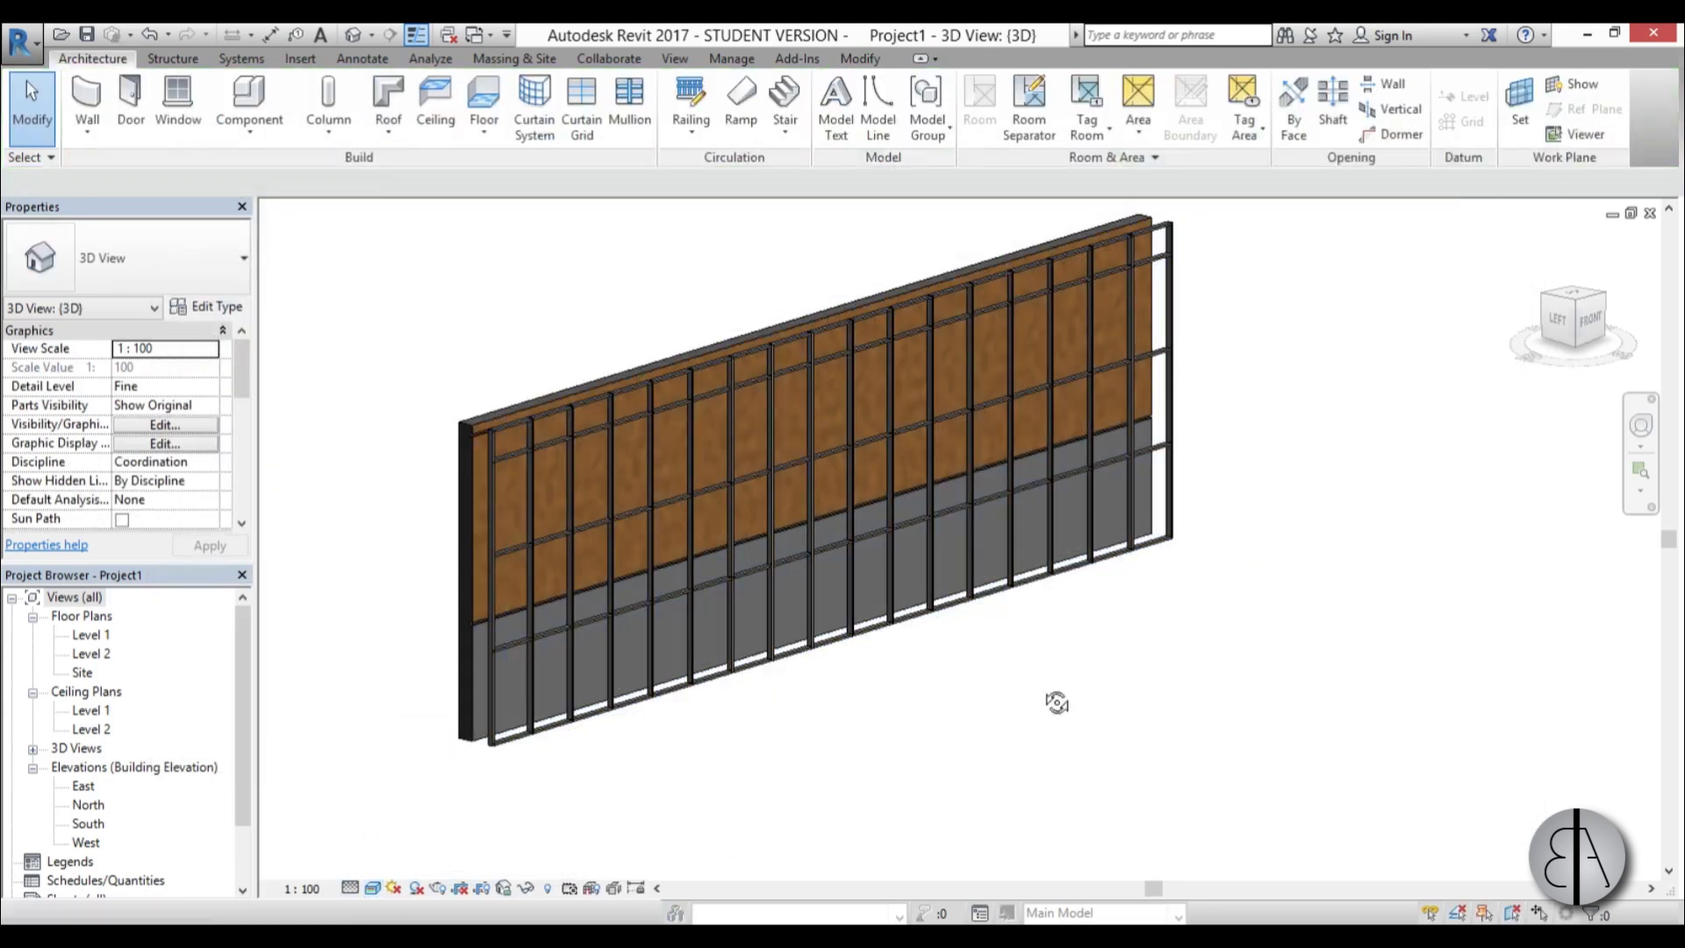
- Examine the open curtain wall grid and the brick wall behind it from several angles
shift+middle_drag(1072, 688, 913, 671)
scroll(433, 451, up, 4)
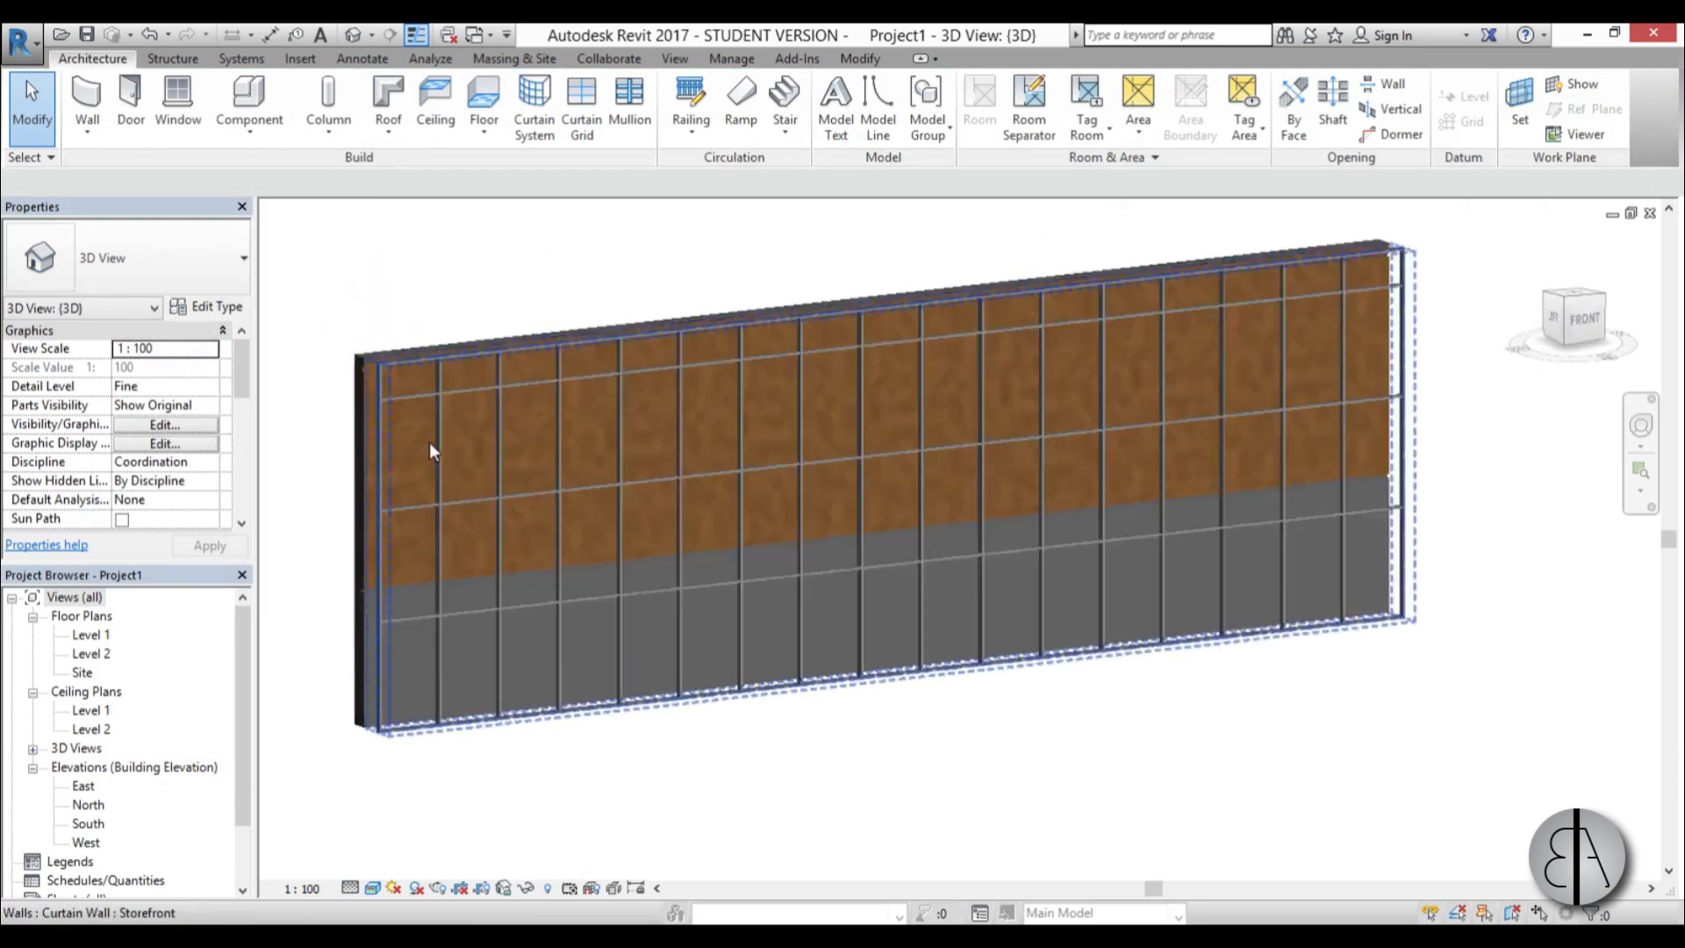
scroll(615, 700, down, 4)
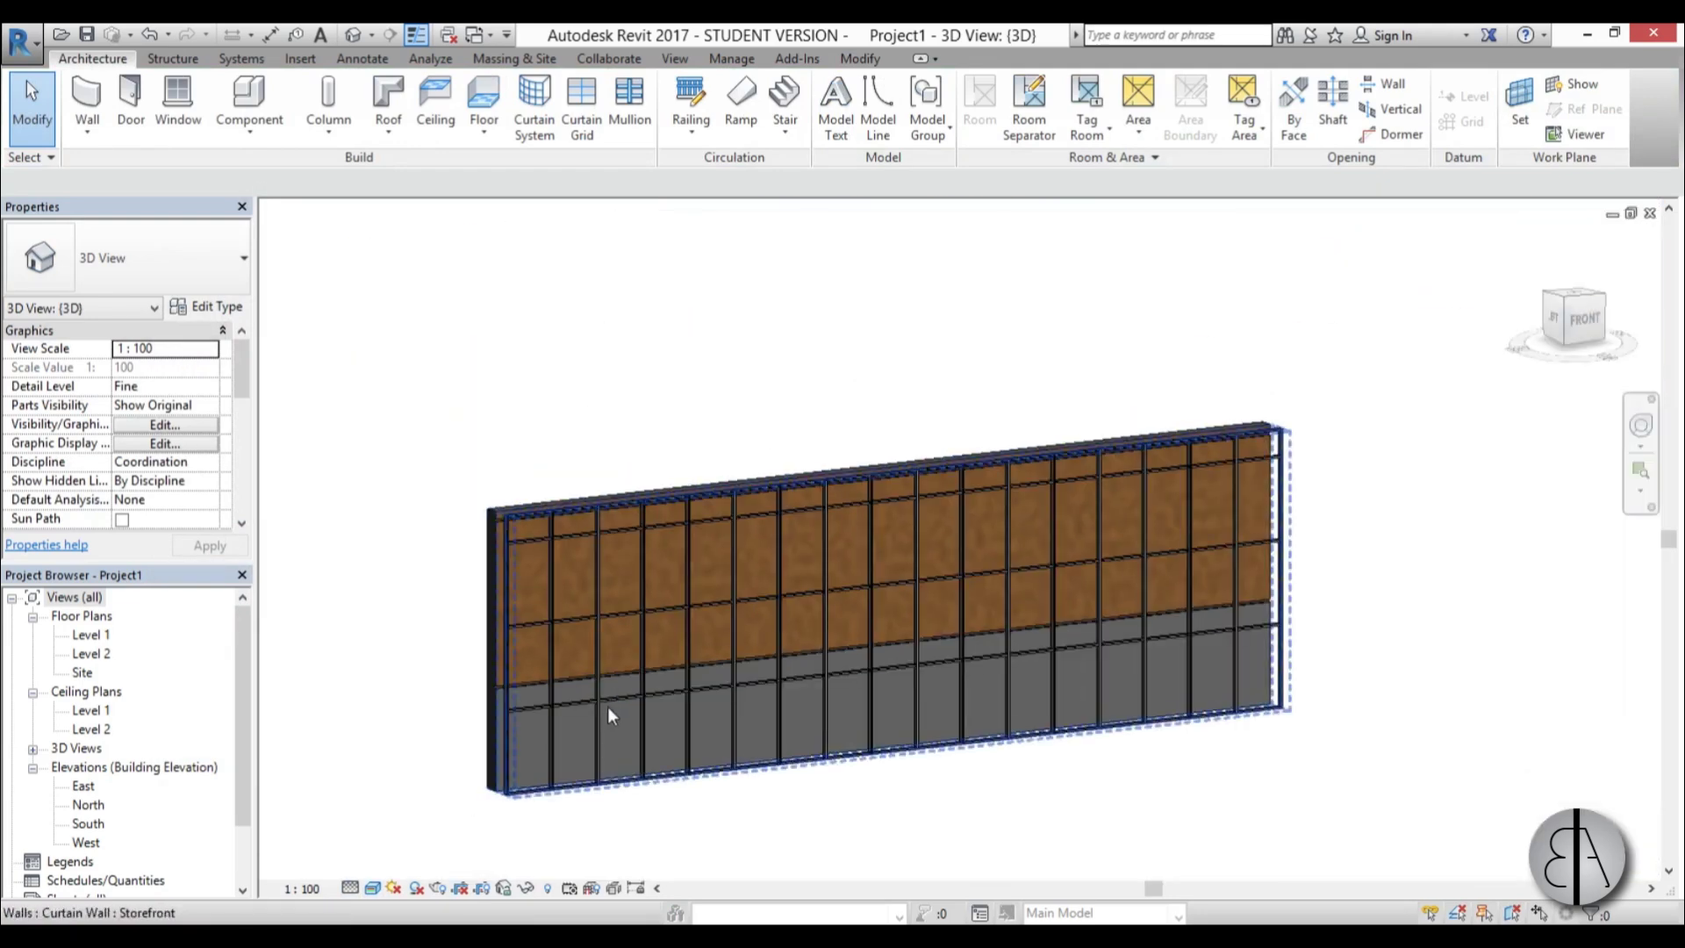
click(591, 782)
shift+middle_drag(1035, 794, 1220, 814)
click(963, 640)
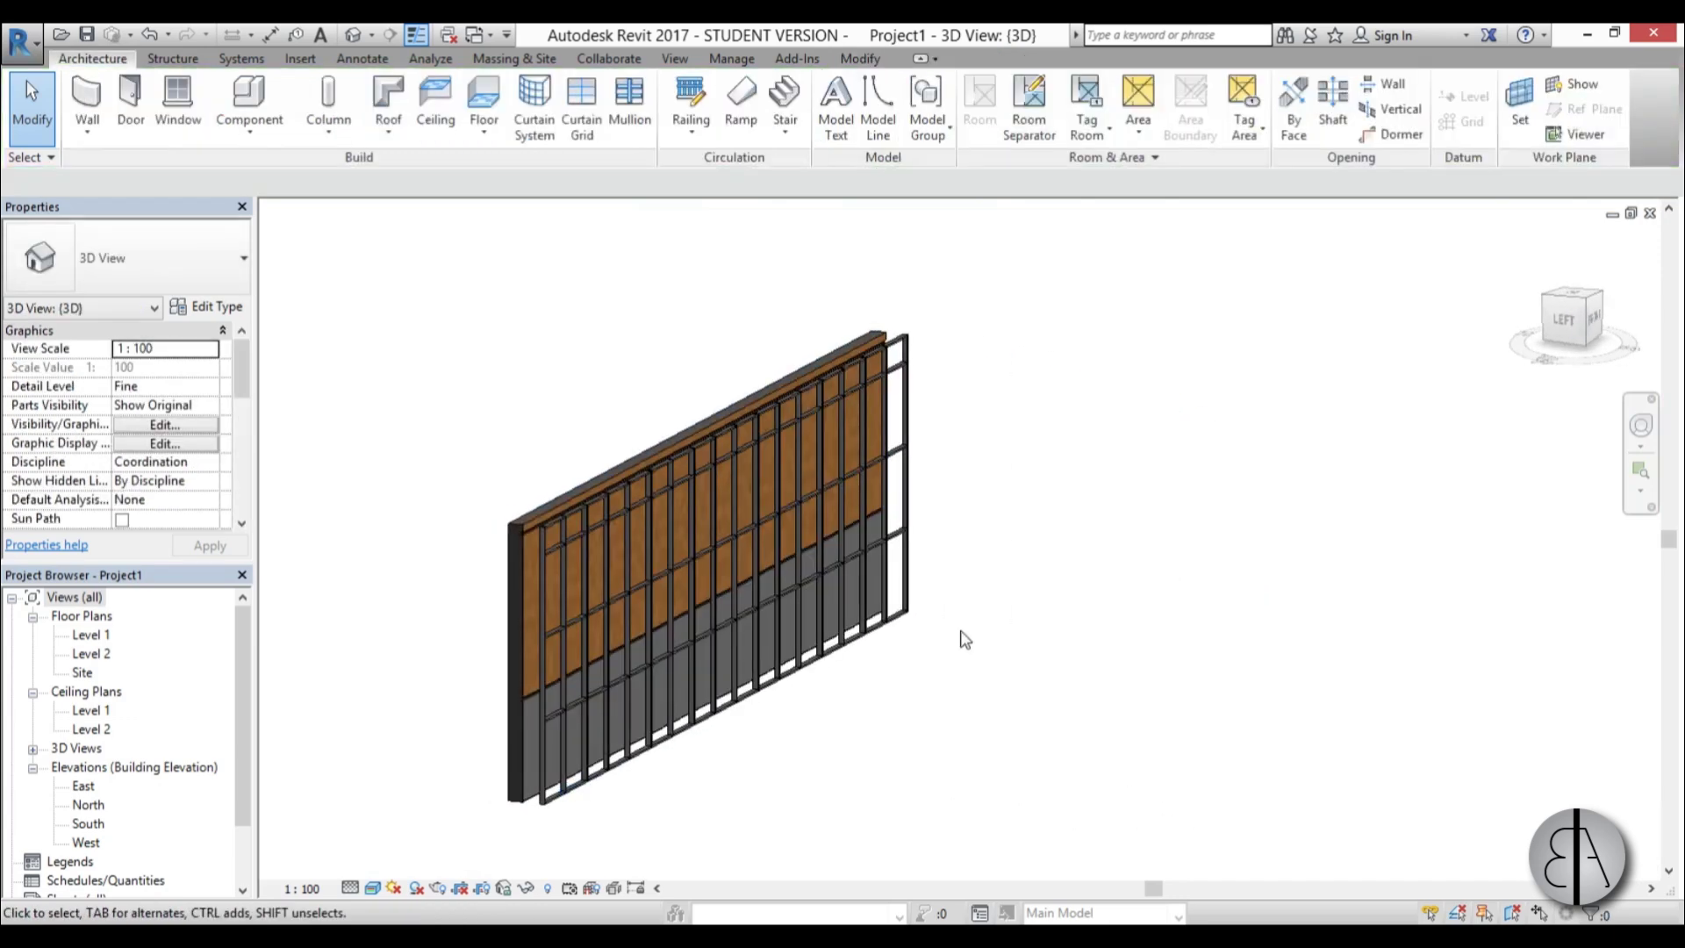
click(919, 609)
shift+middle_drag(934, 614, 781, 823)
click(781, 823)
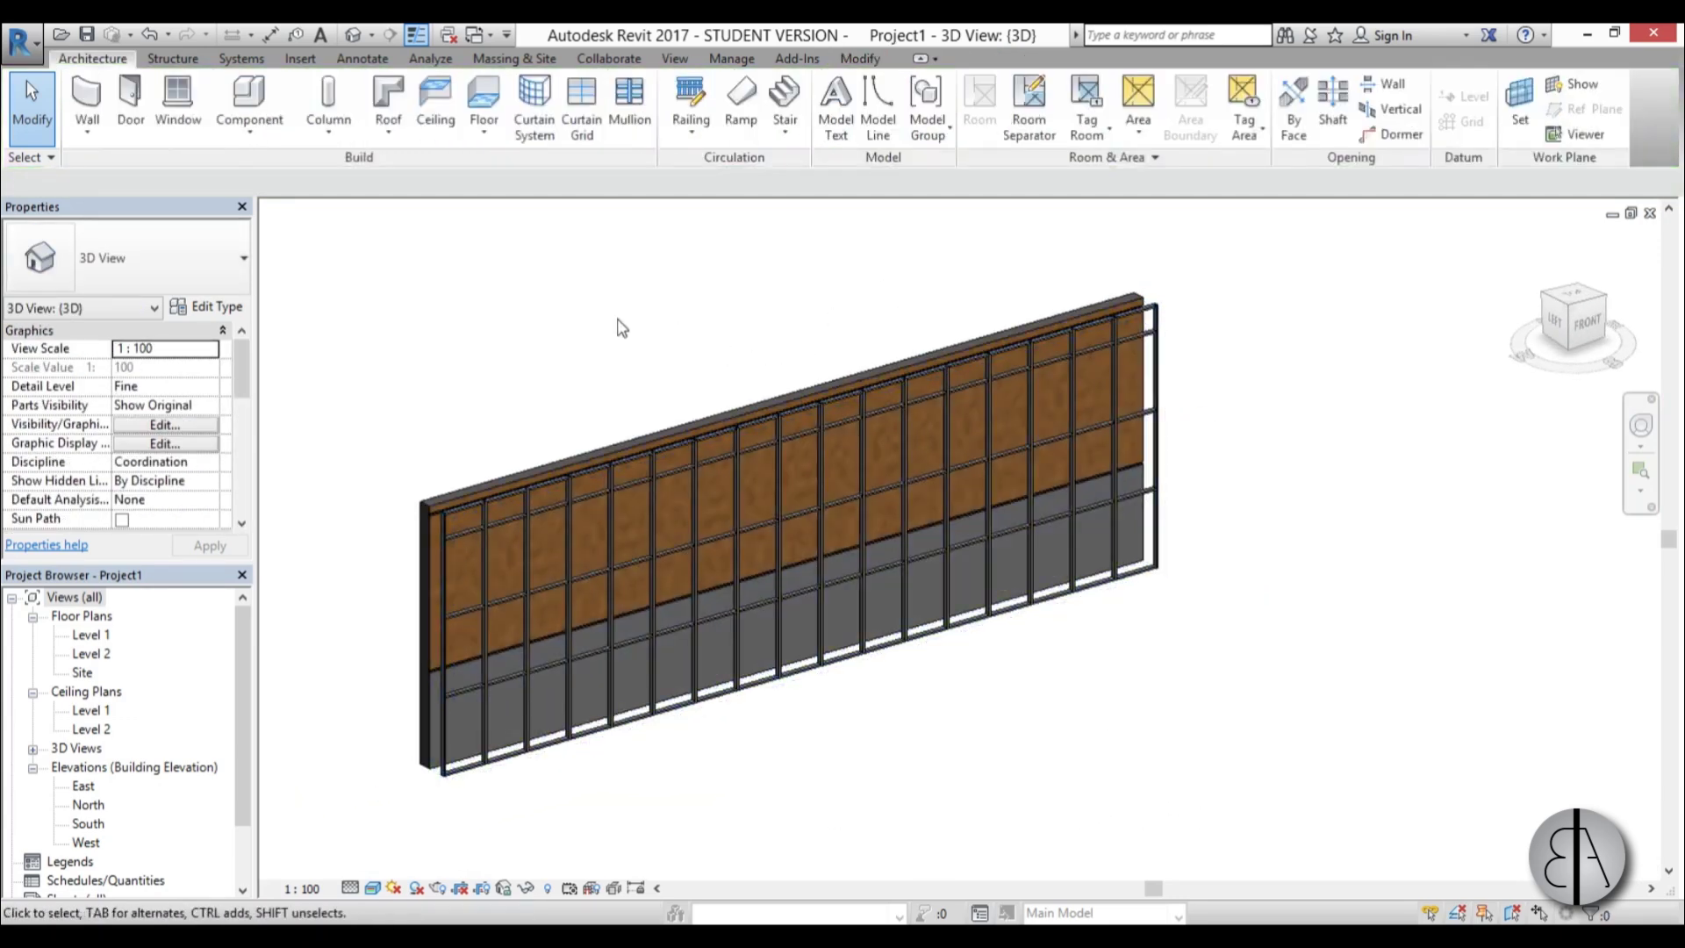
- Load the Living_Plant_Wall family file from the desktop into the project without placing an instance
double_click(702, 37)
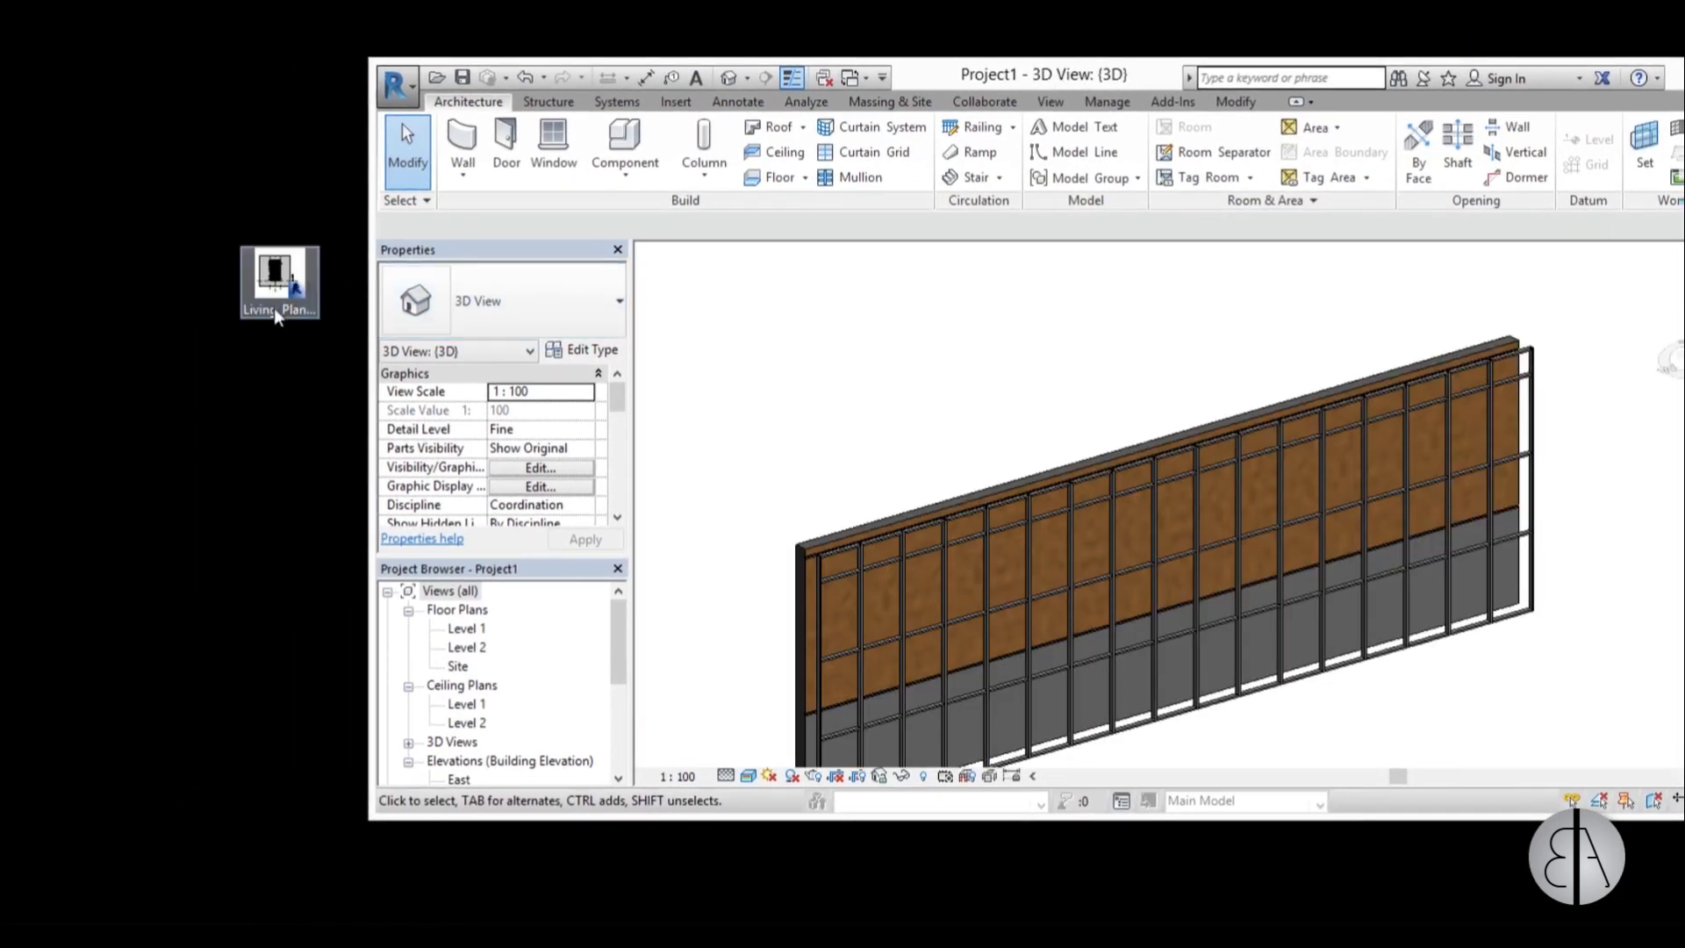
double_click(274, 303)
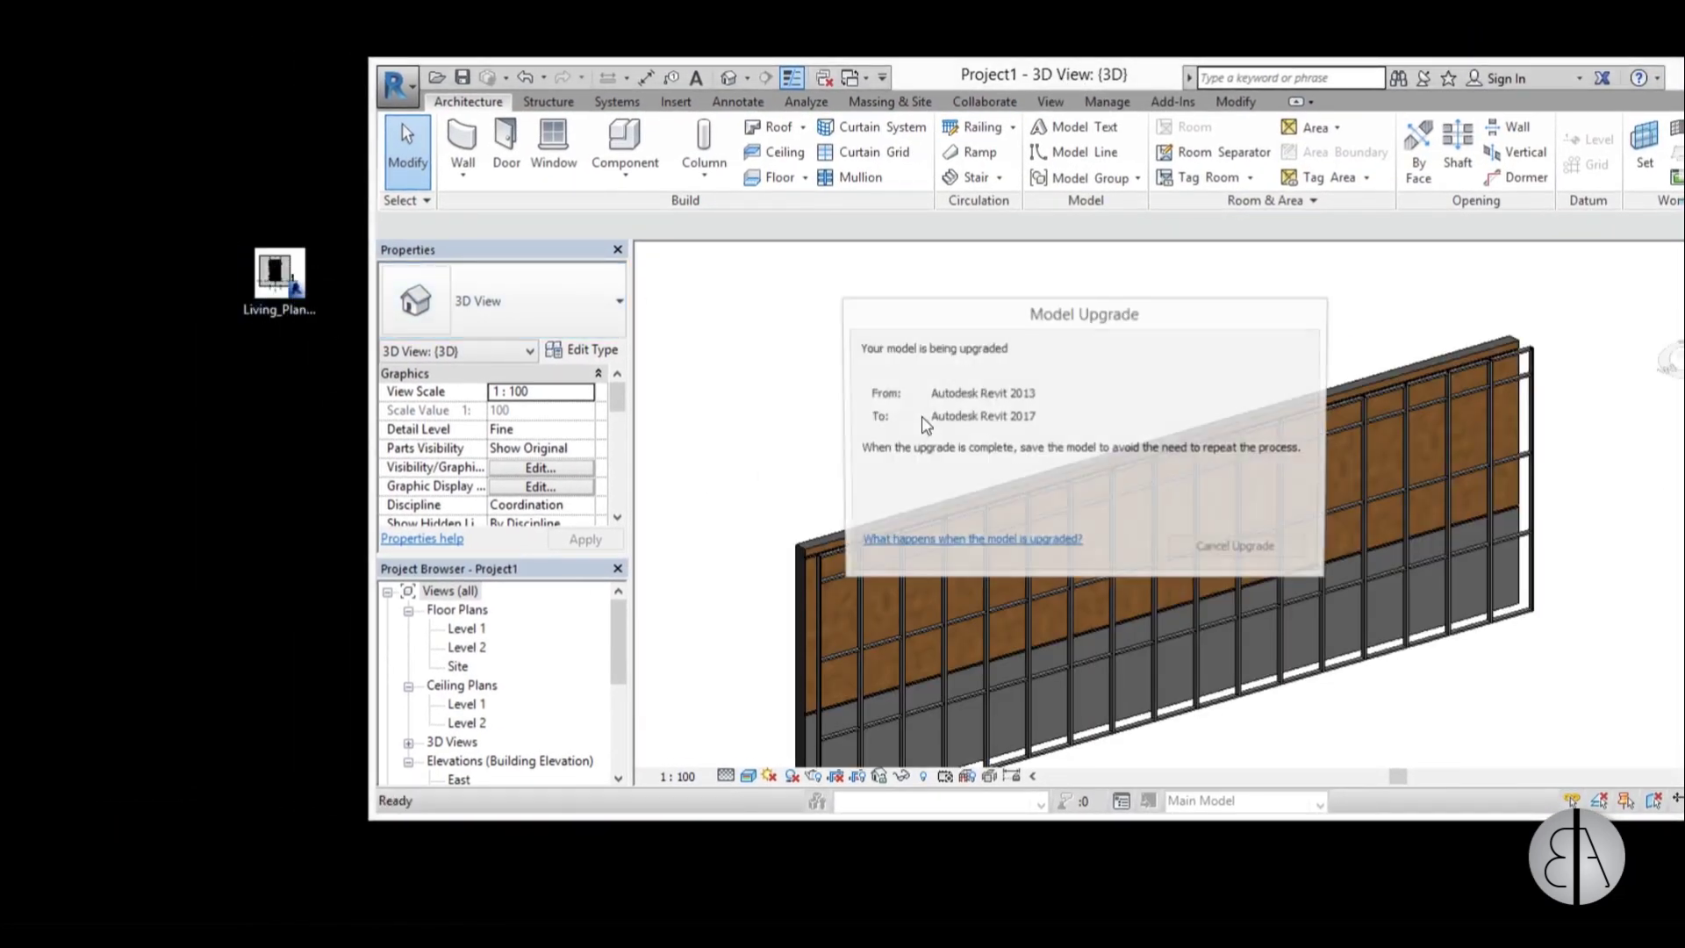
double_click(964, 77)
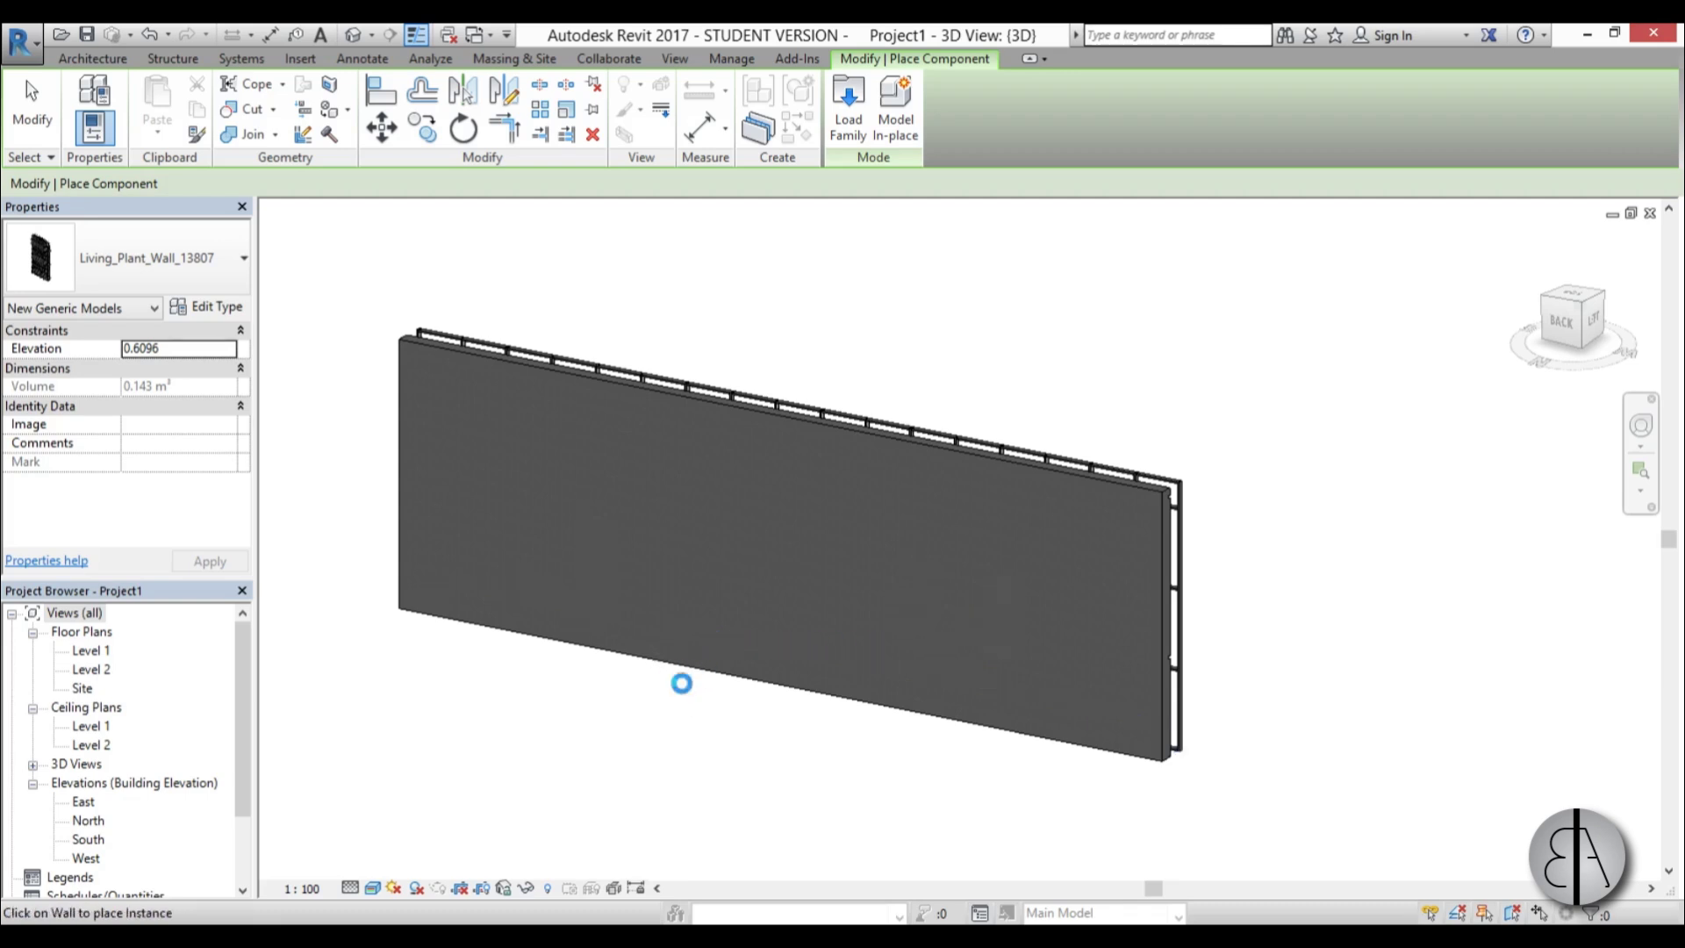
key(Escape)
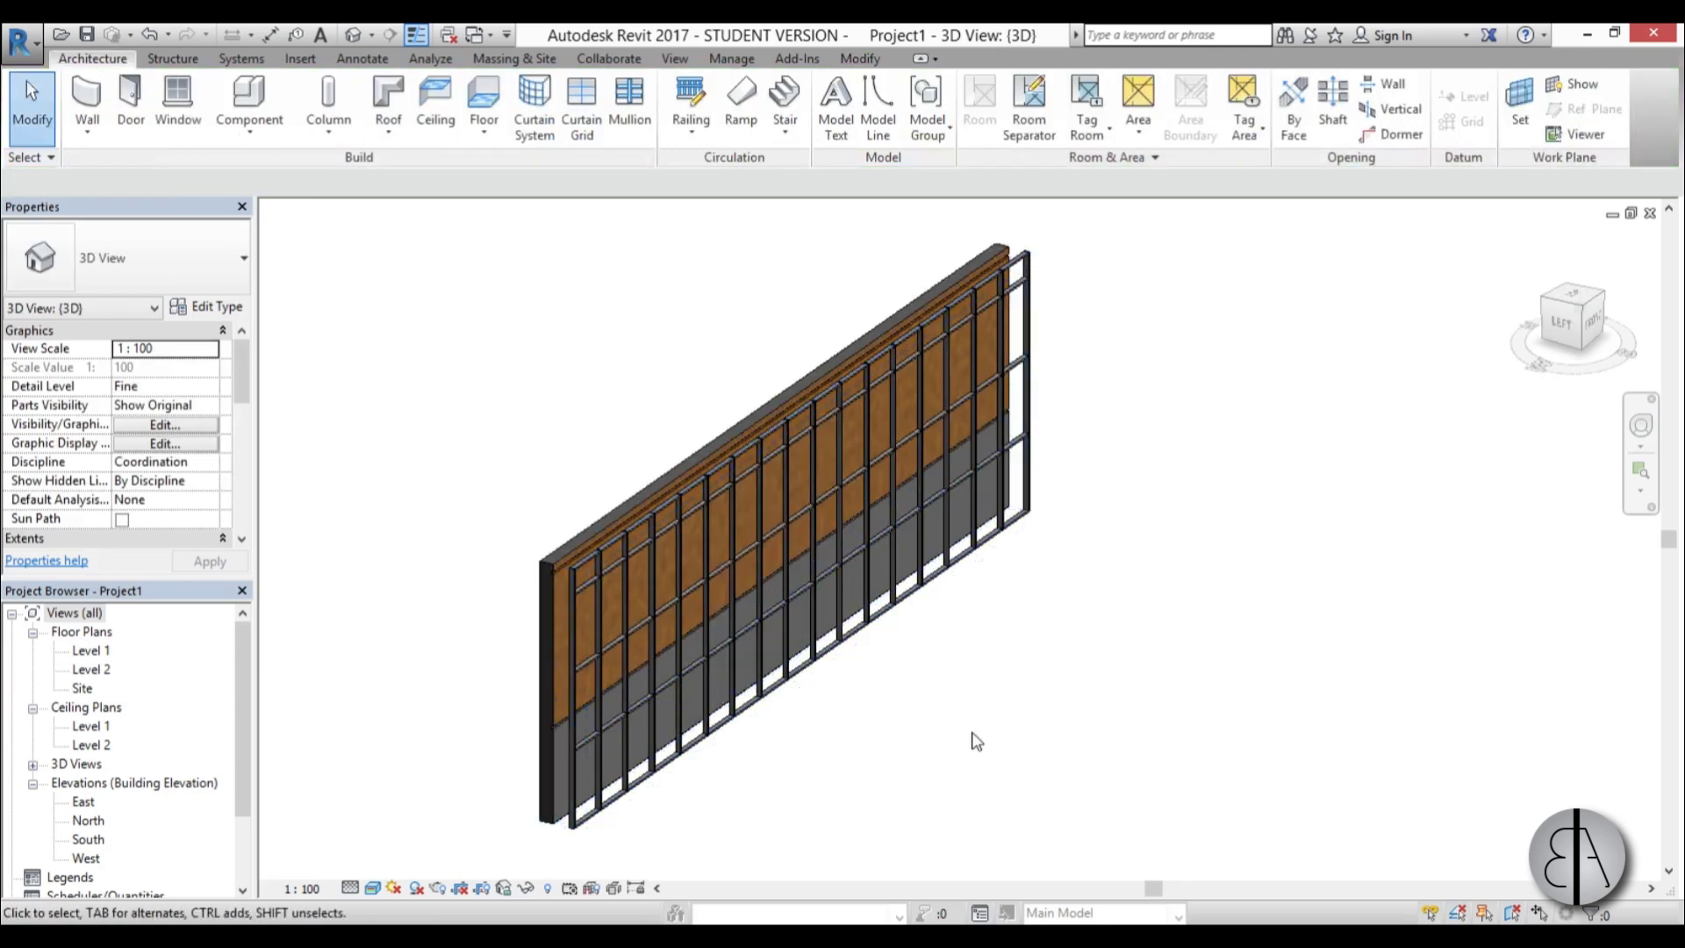
- Open the Level 1 floor plan at the end of the two walls with nothing selected
shift+middle_drag(971, 738, 437, 725)
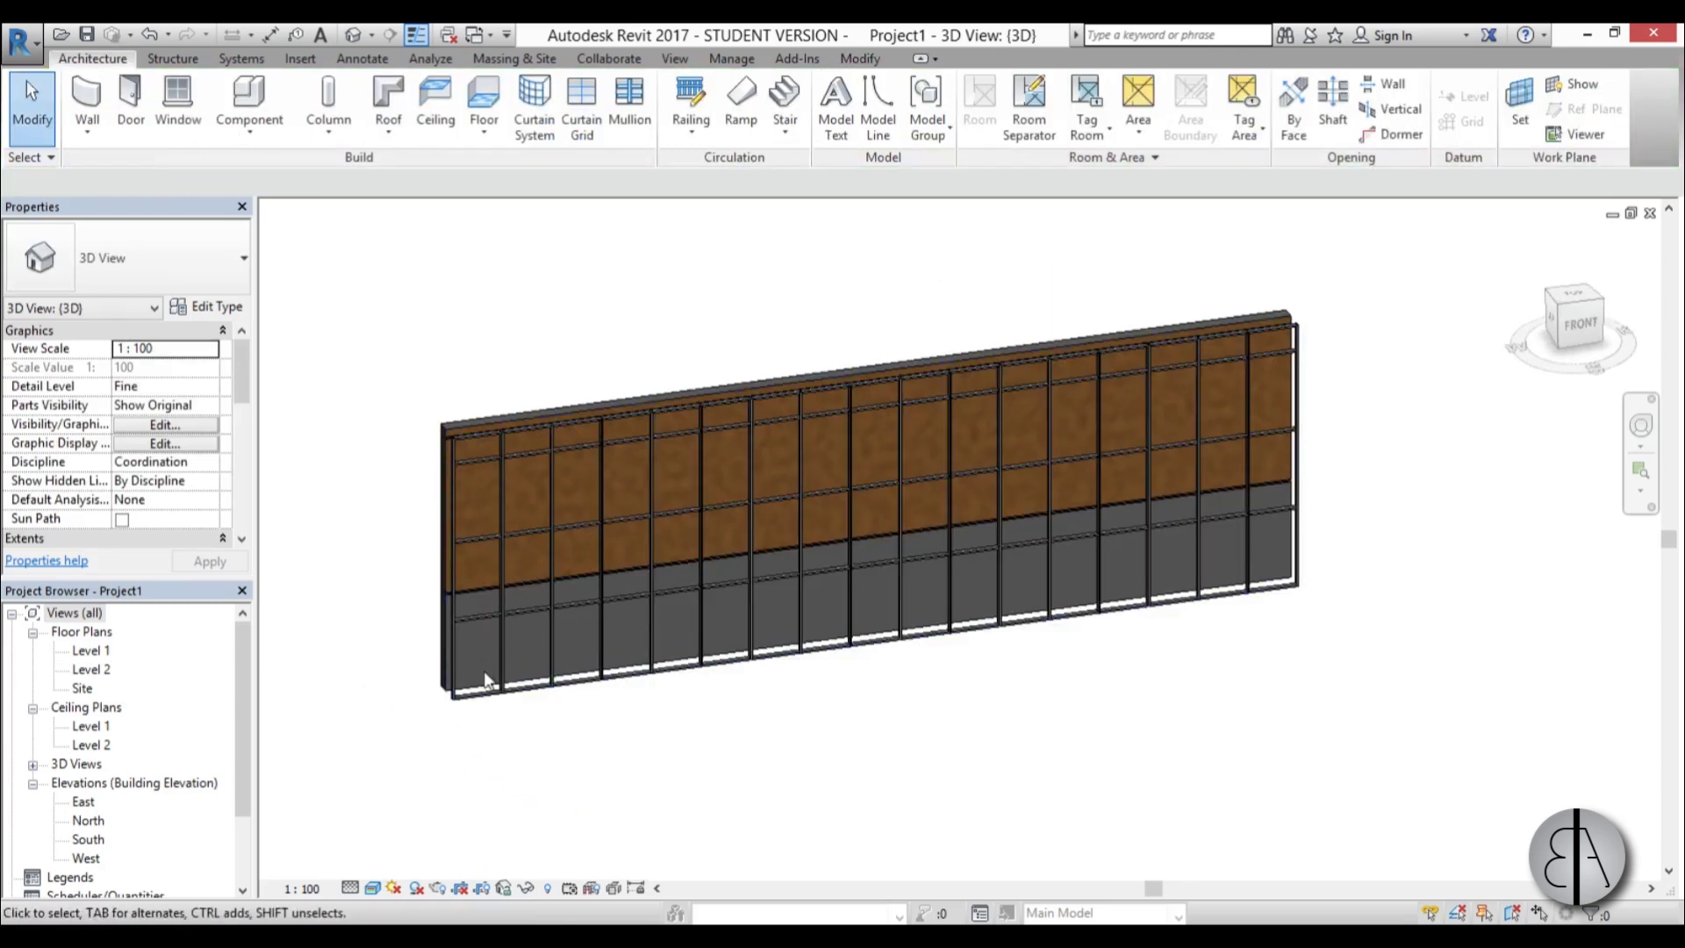
scroll(483, 671, up, 4)
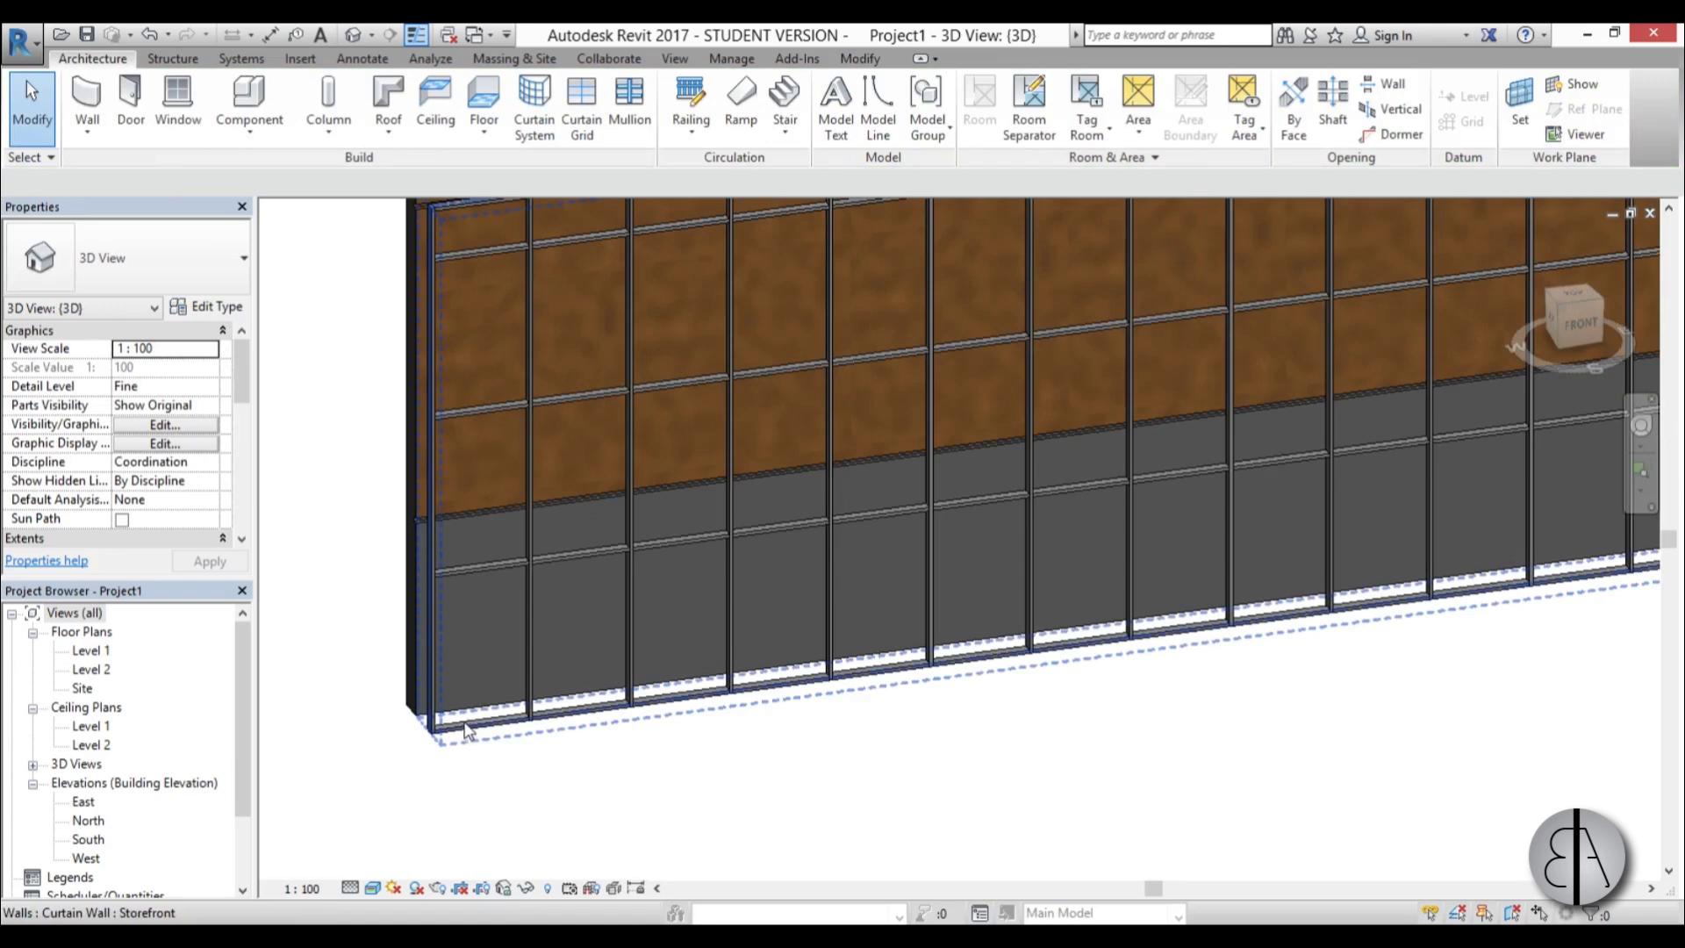
click(463, 727)
scroll(465, 694, down, 4)
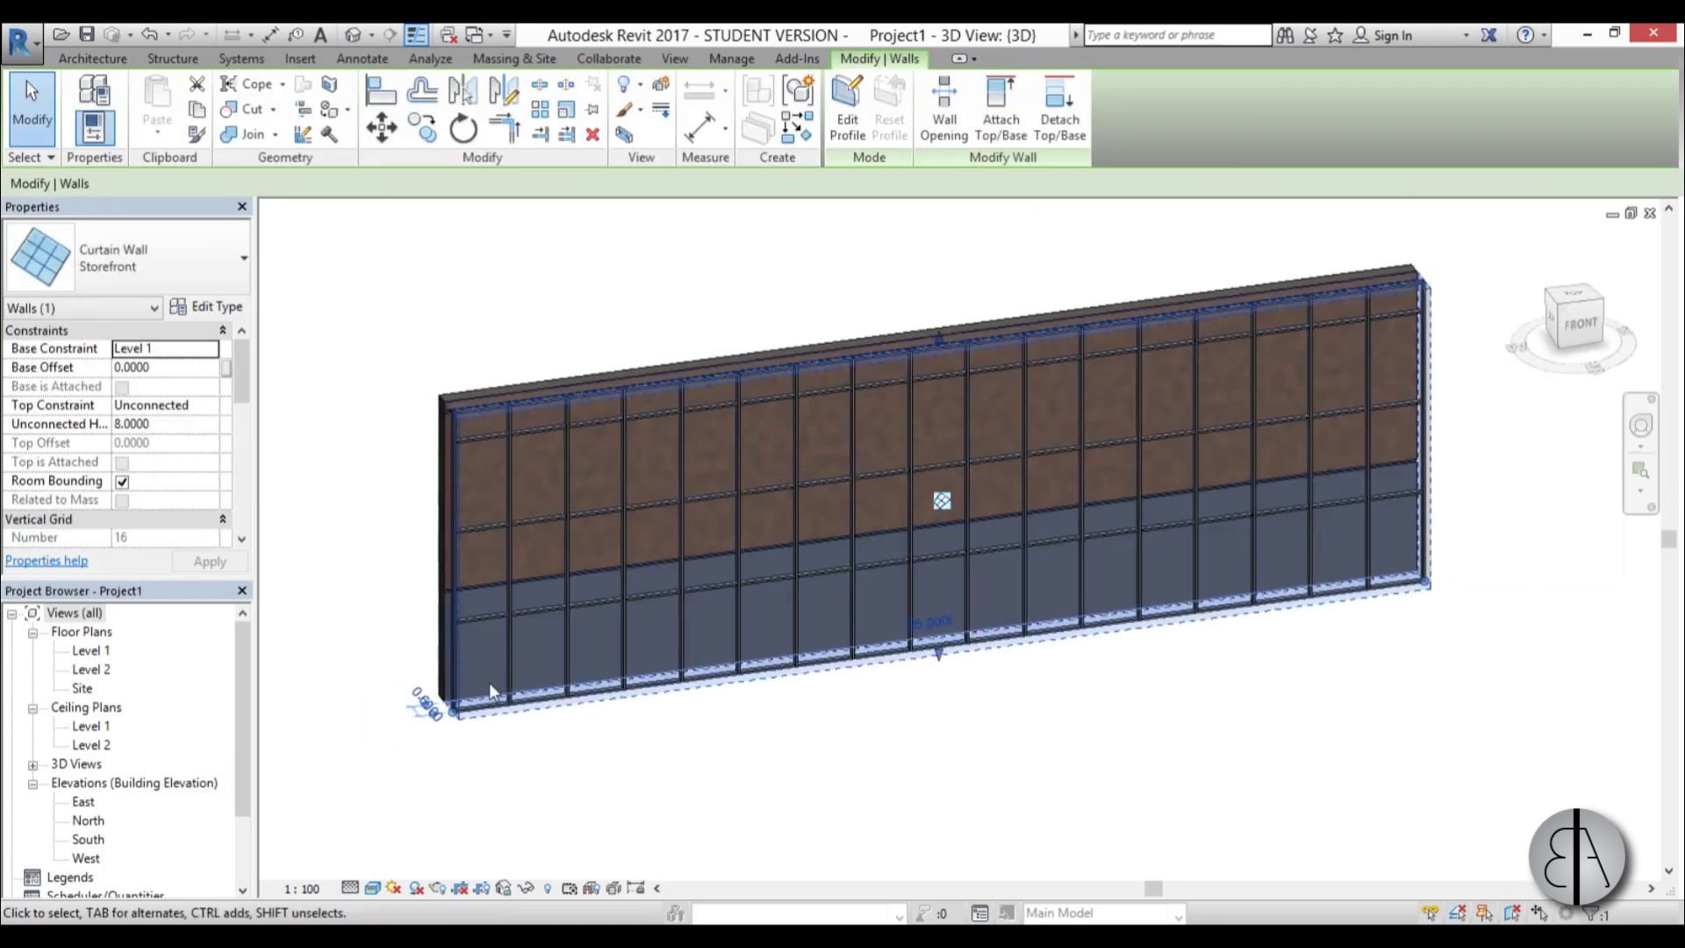
double_click(91, 651)
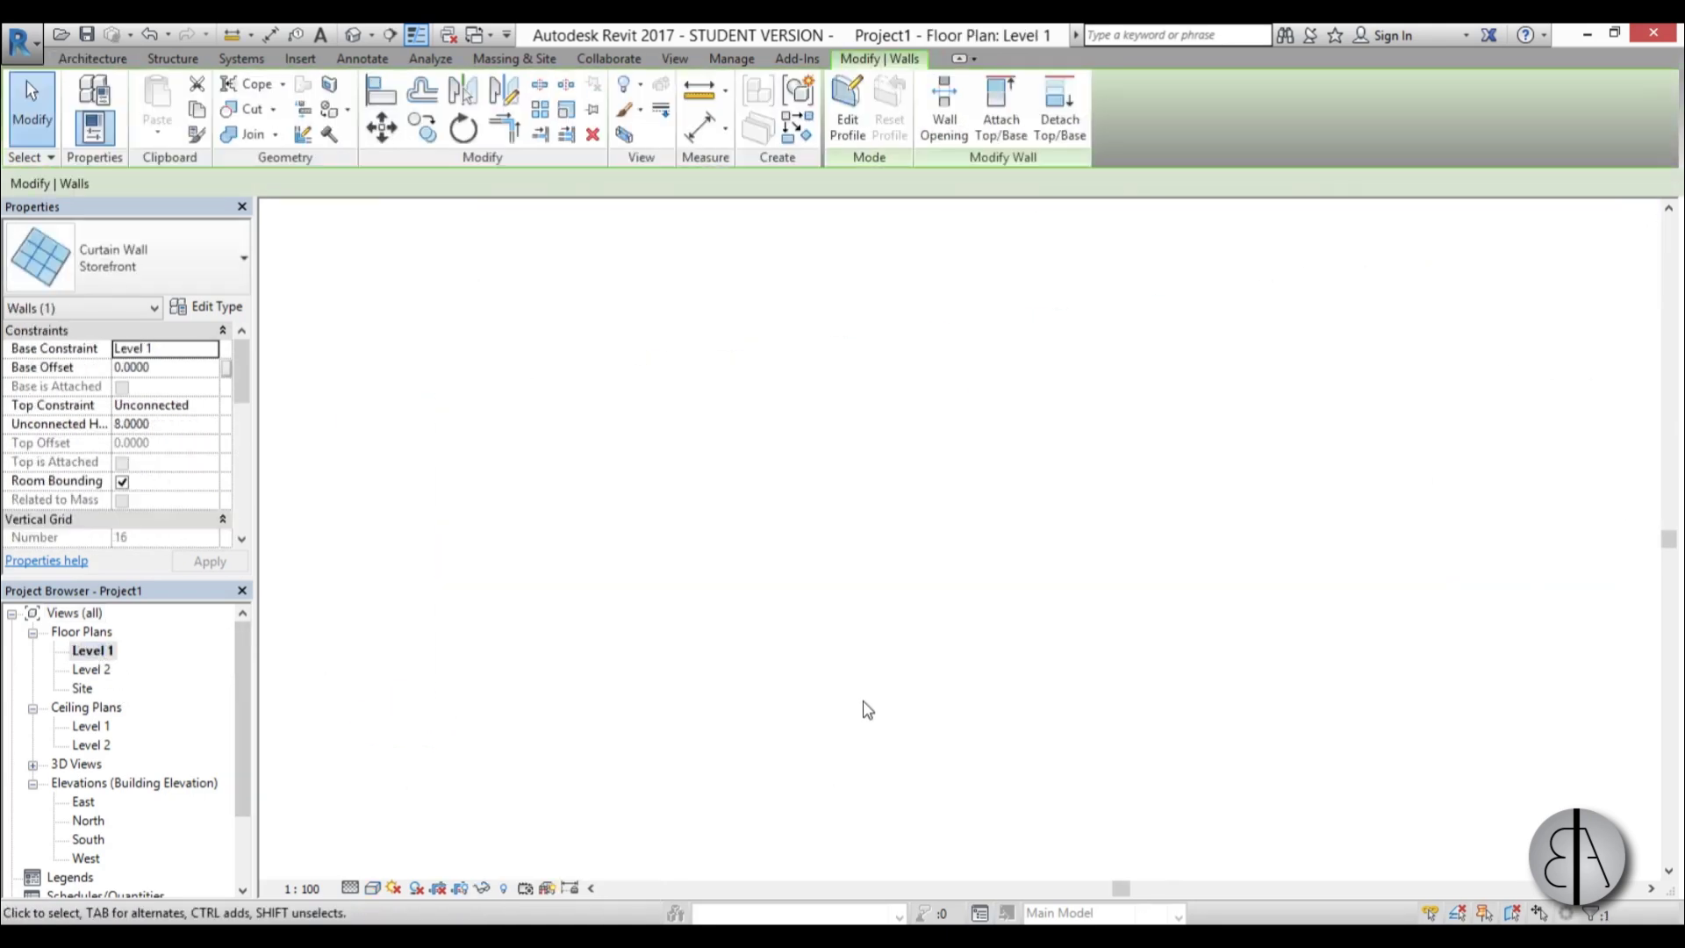
scroll(474, 509, up, 3)
key(Escape)
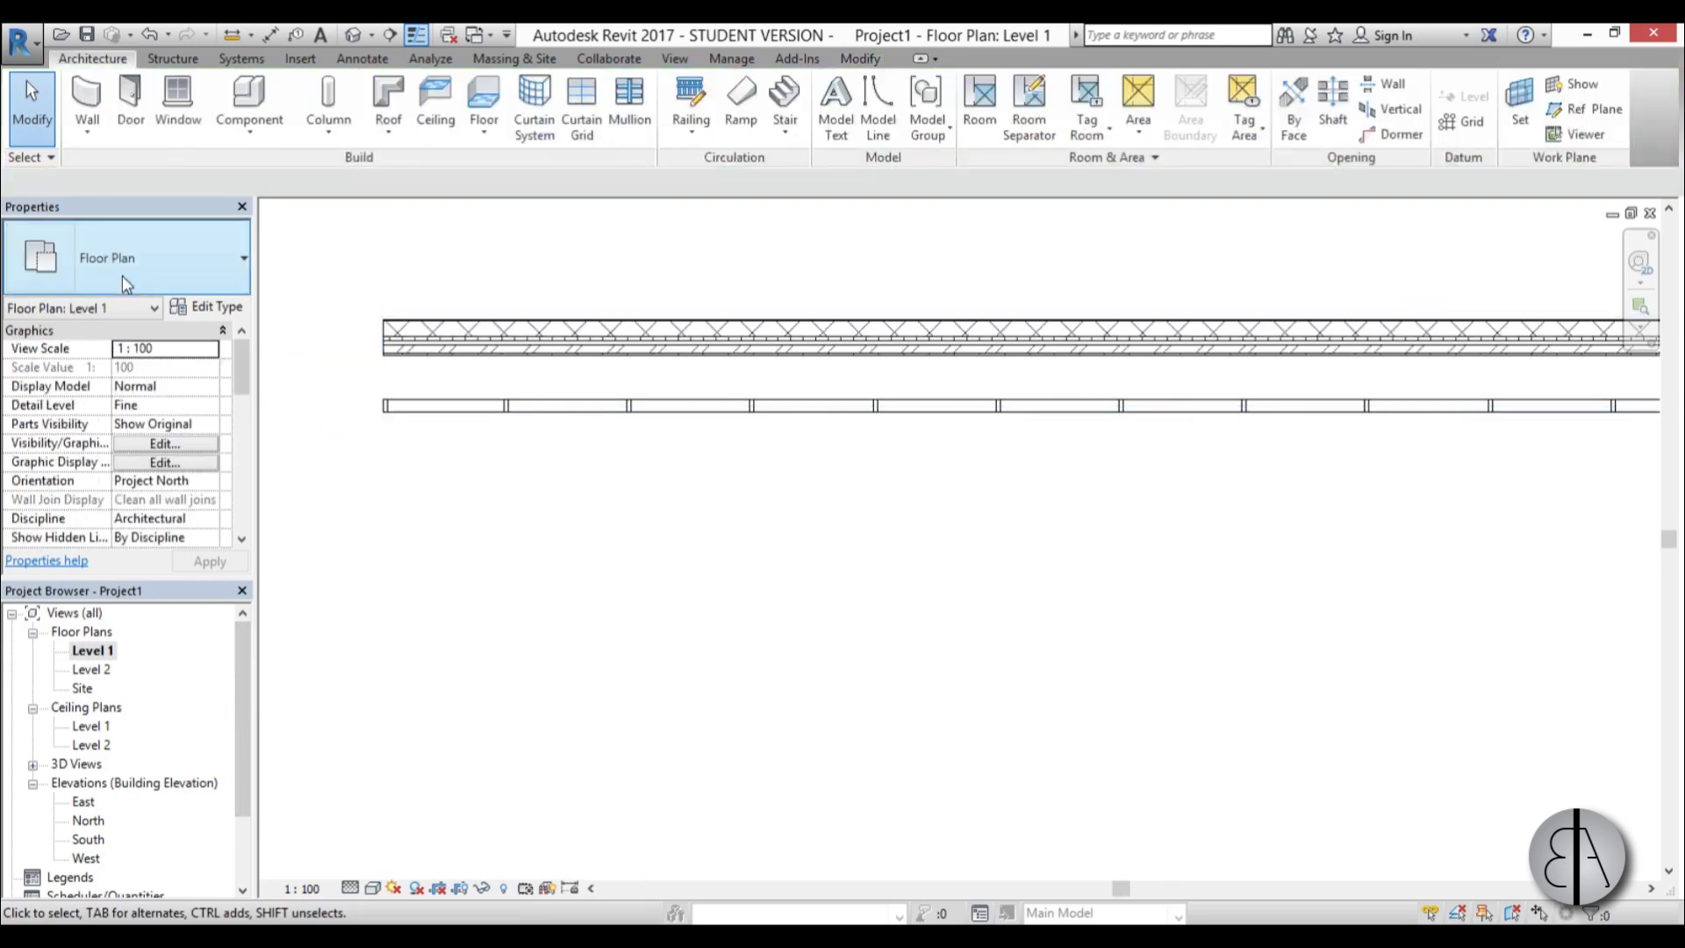
- Start the Wall tool with the Generic - 200mm type and duplicate that type as "new wall"
key(w)
key(a)
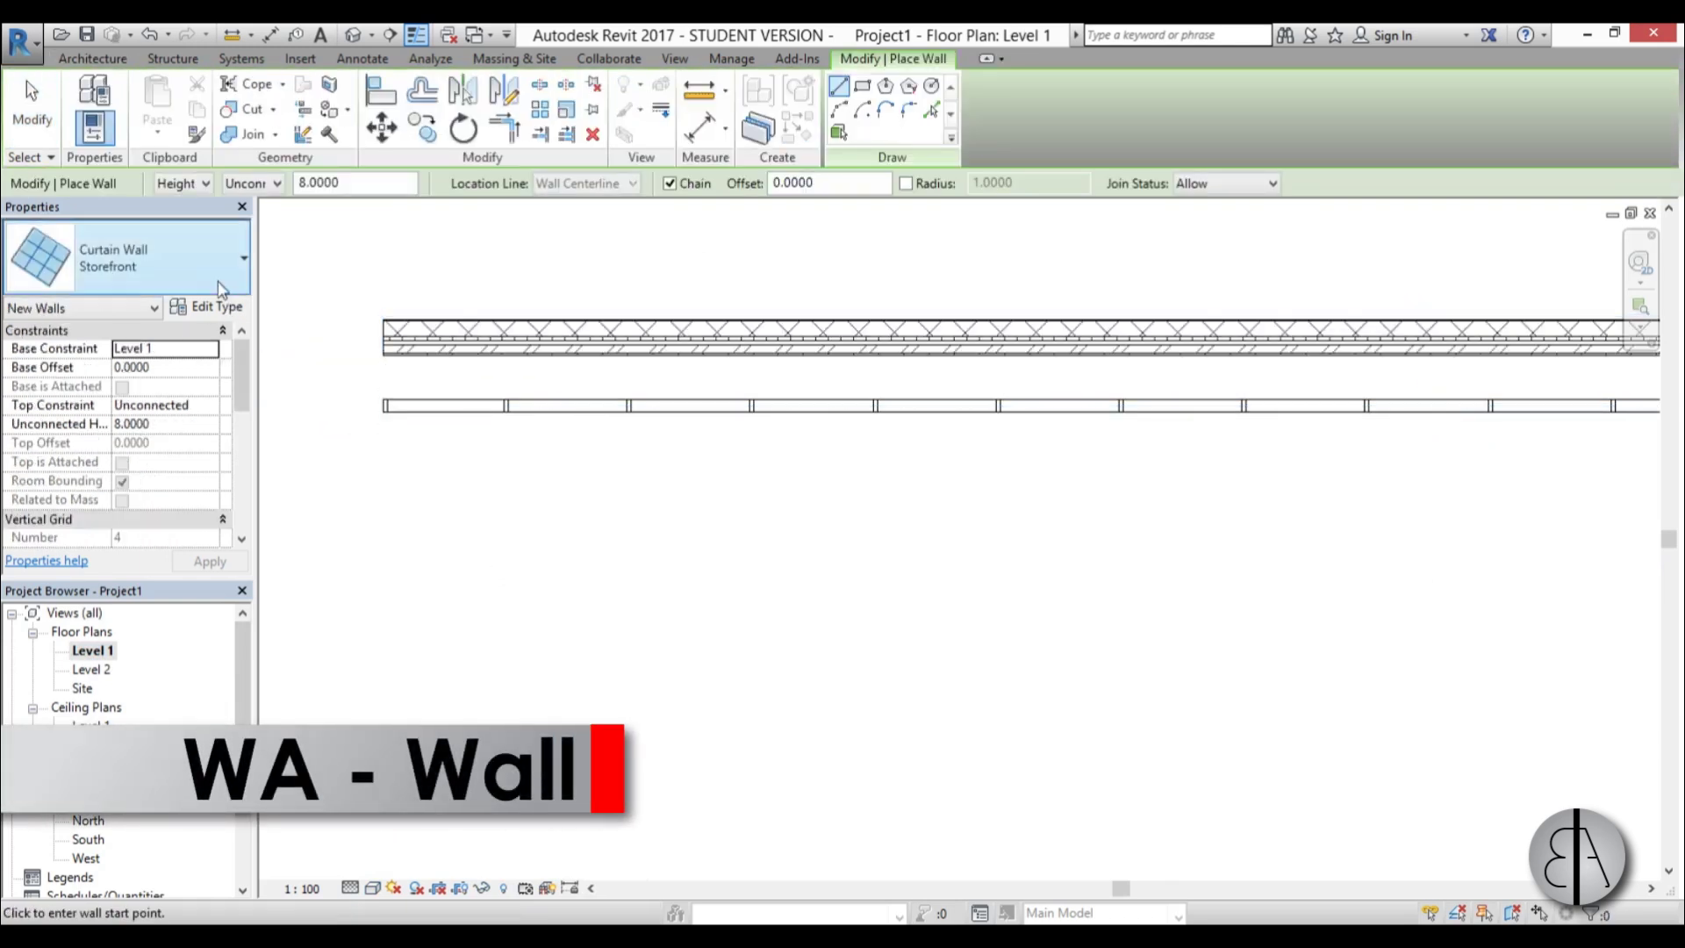
click(158, 259)
scroll(203, 501, up, 2)
scroll(204, 502, up, 2)
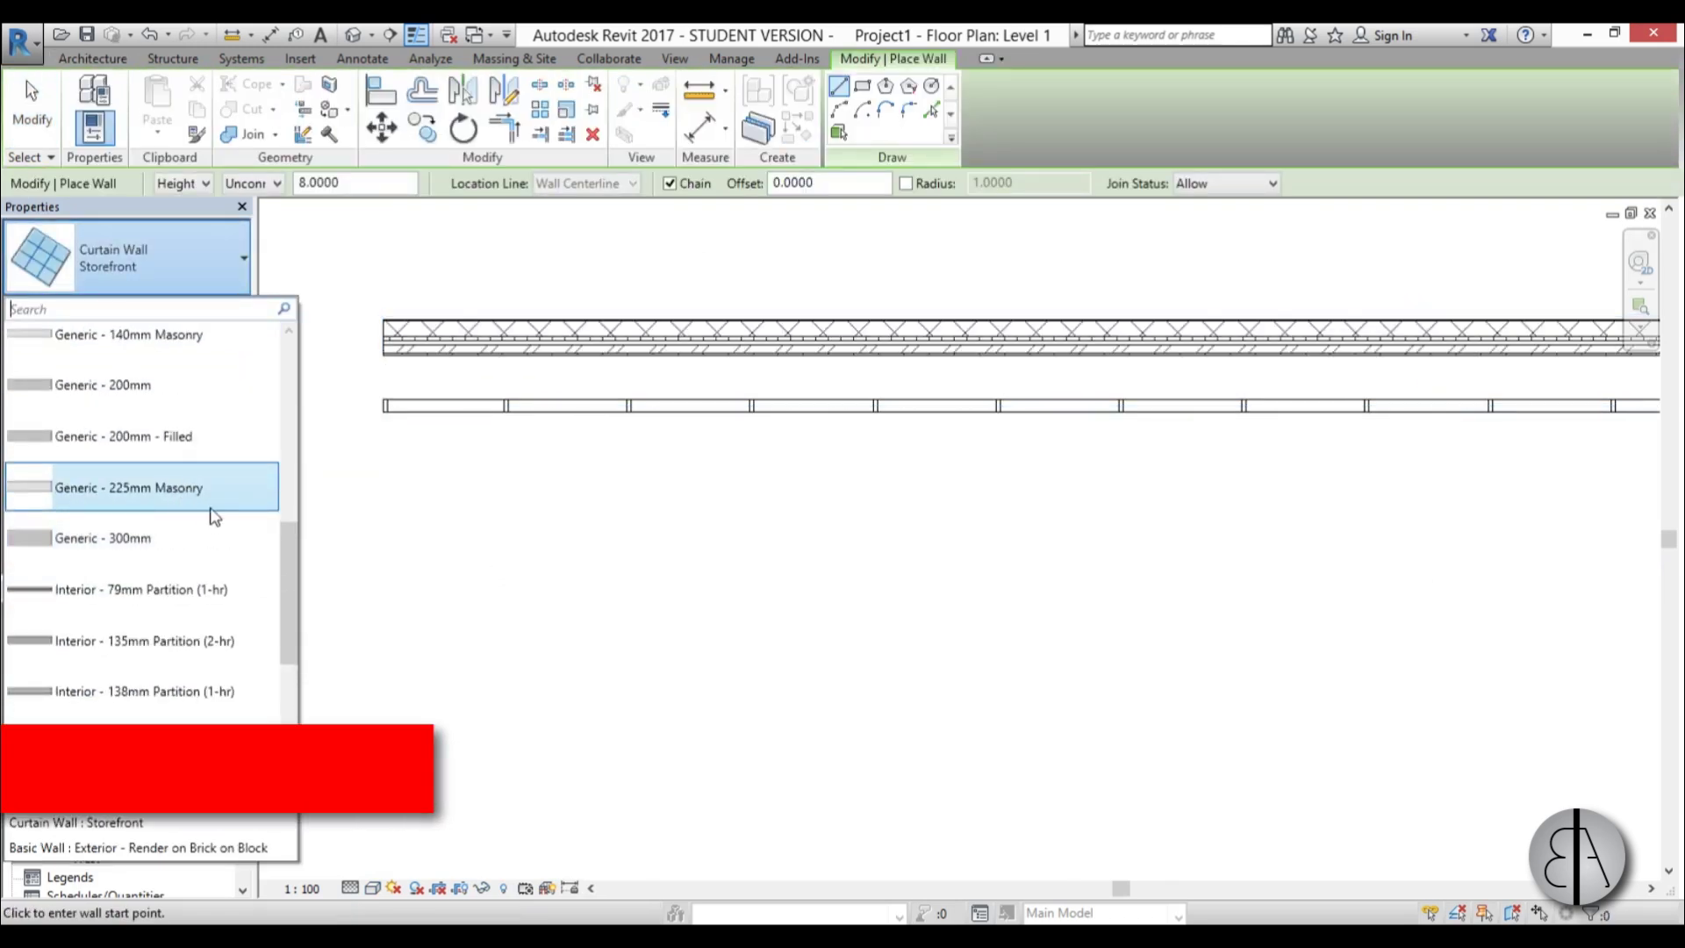
click(131, 384)
click(206, 309)
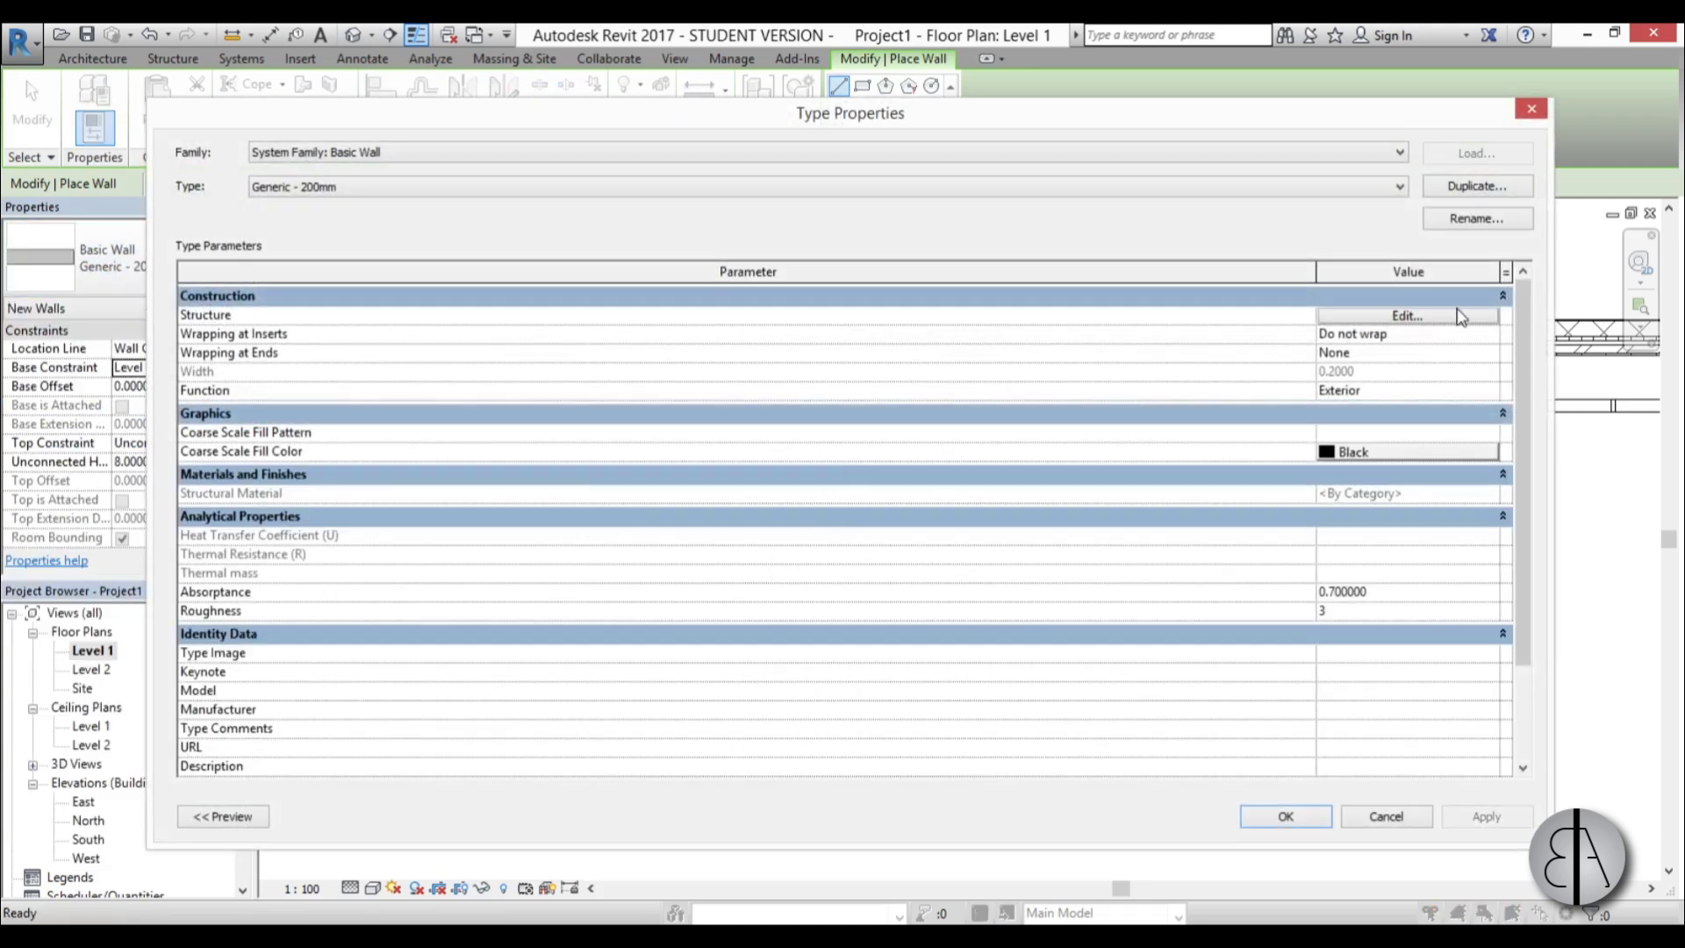
click(1466, 188)
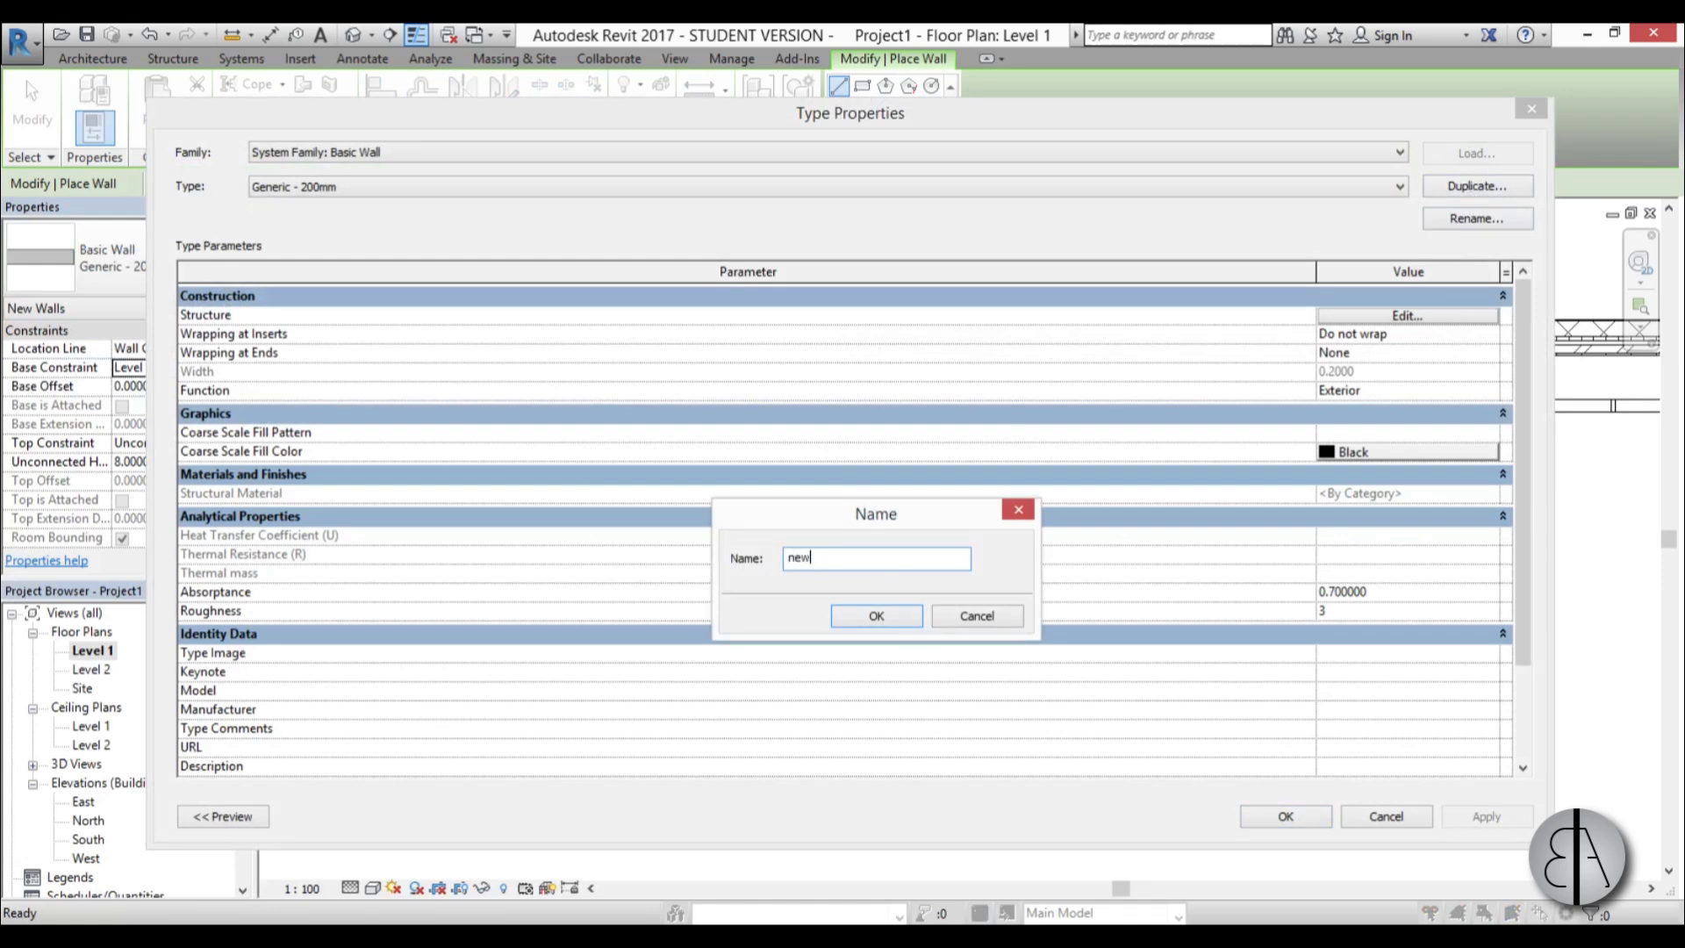
text(new wall)
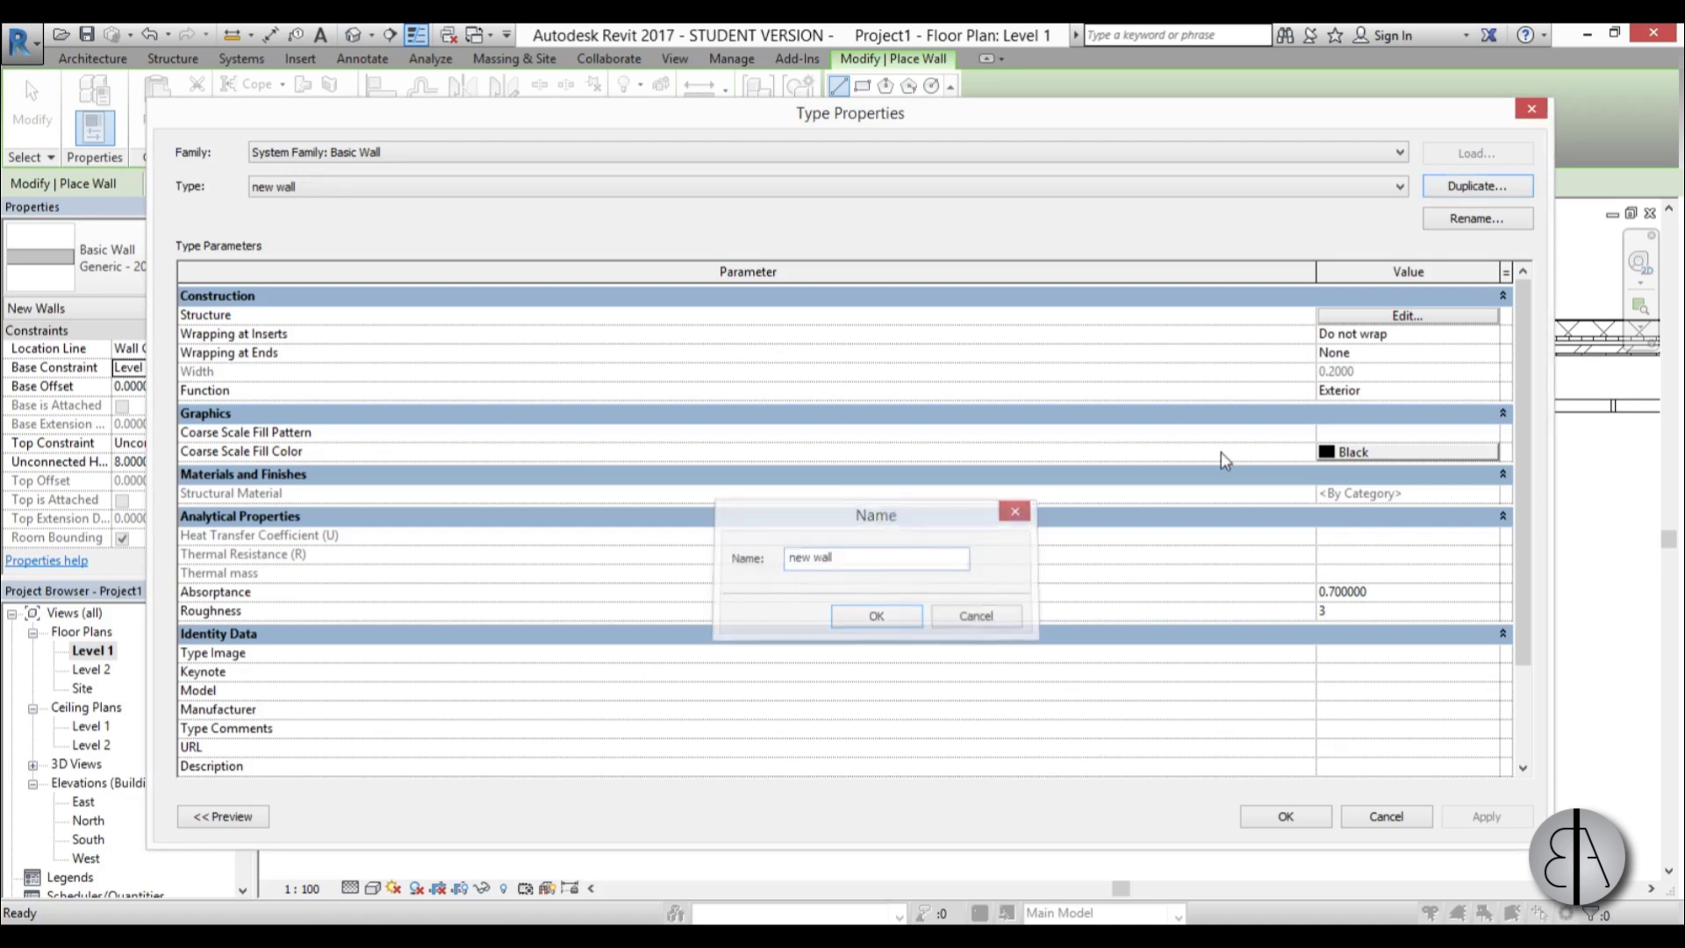
key(Return)
- Set the structure layer of the "new wall" type to material Air and a thickness of 0.01 m
click(1436, 315)
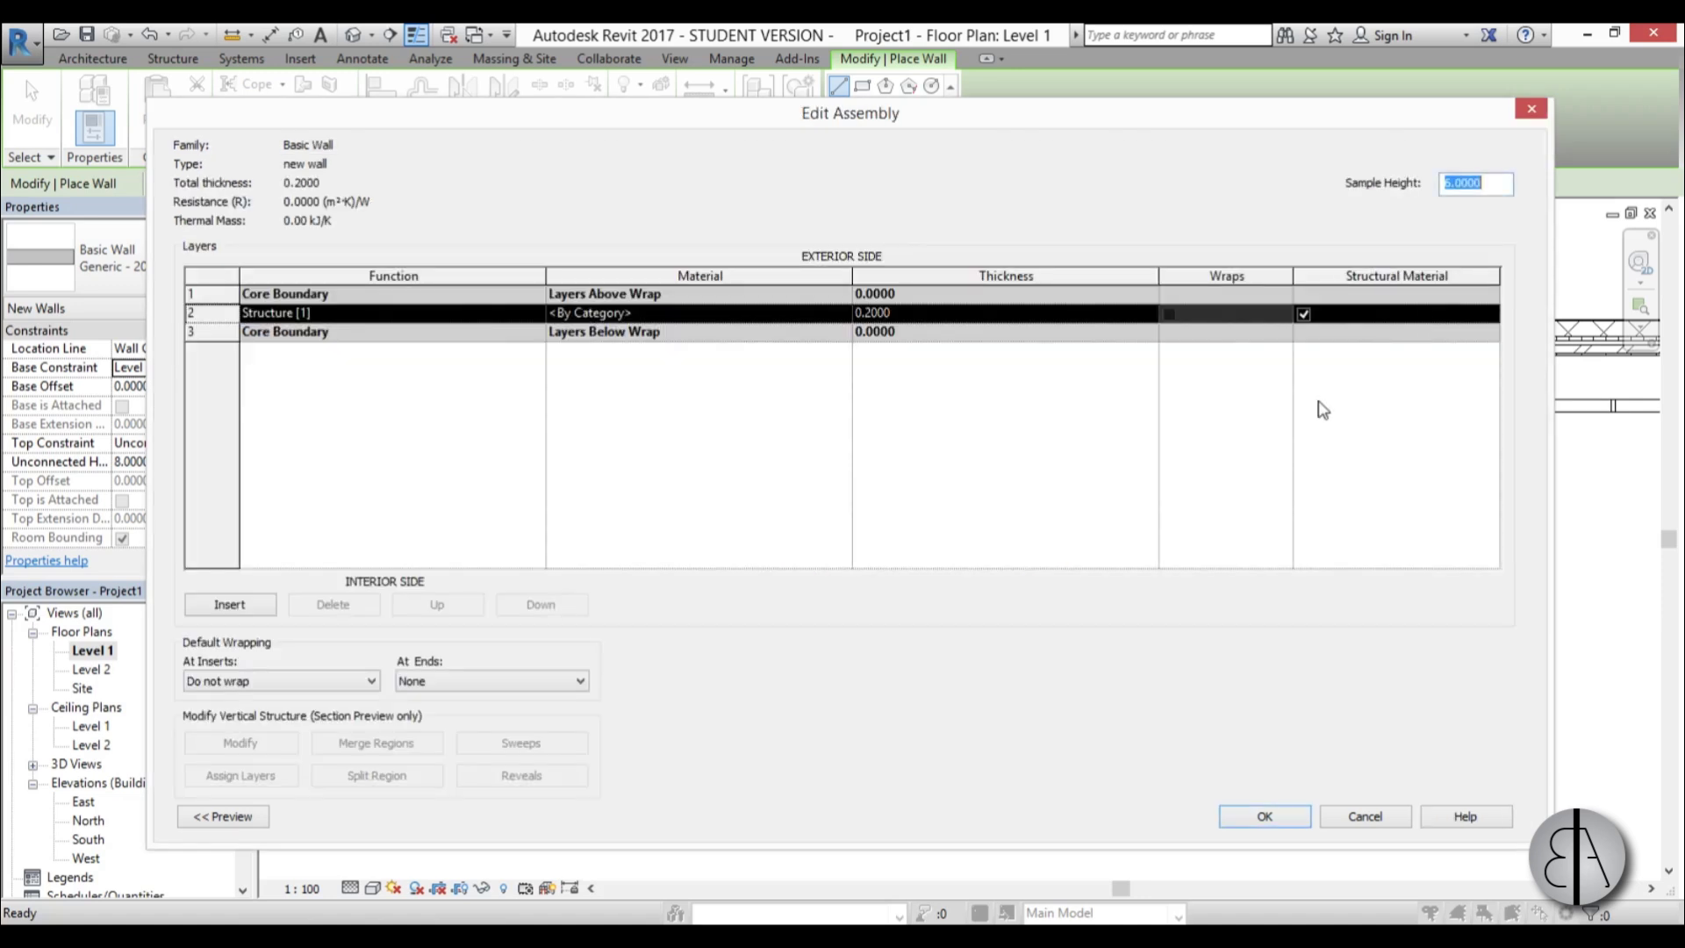
click(972, 312)
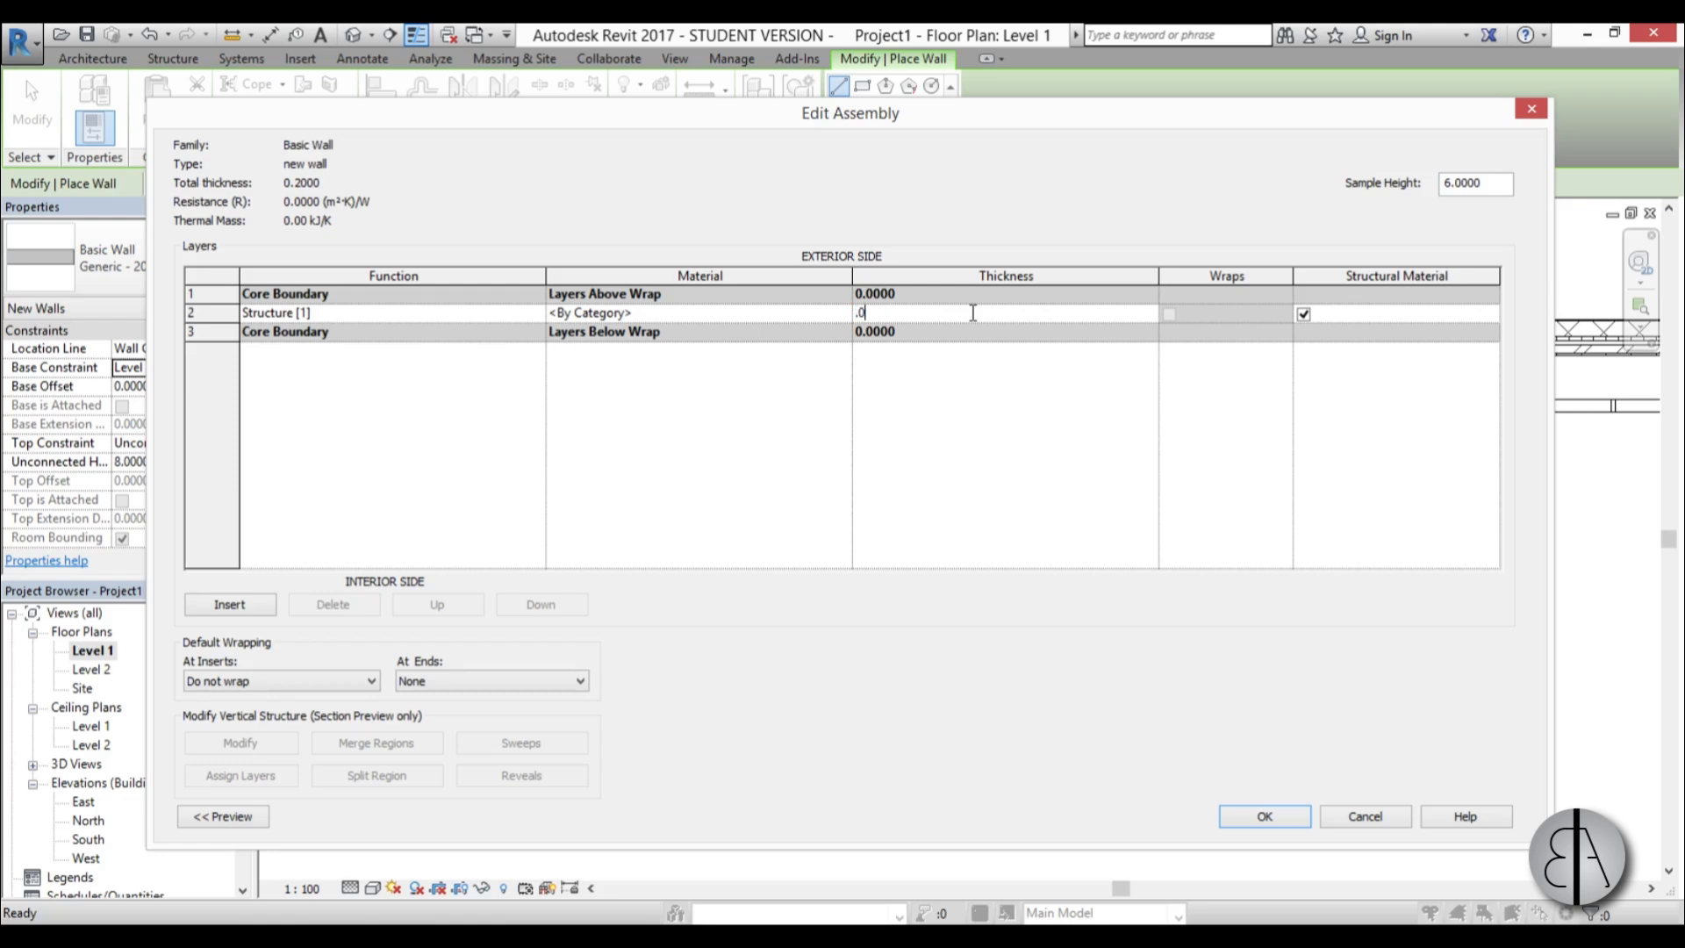
click(848, 314)
click(843, 314)
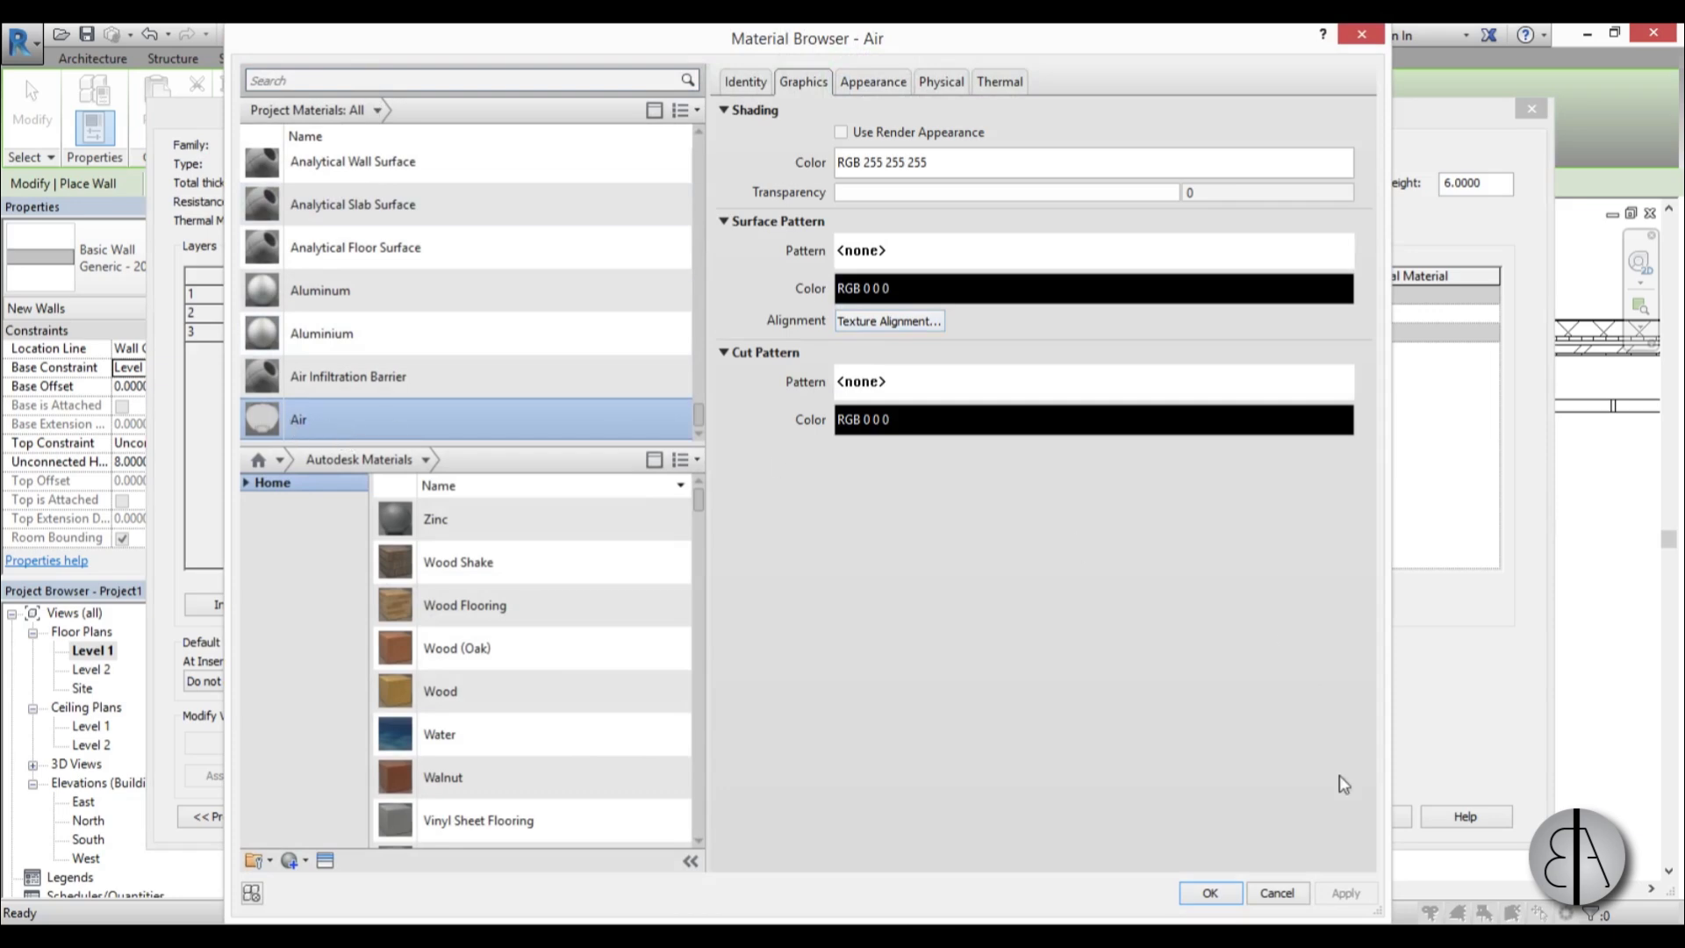
click(1211, 893)
click(1264, 820)
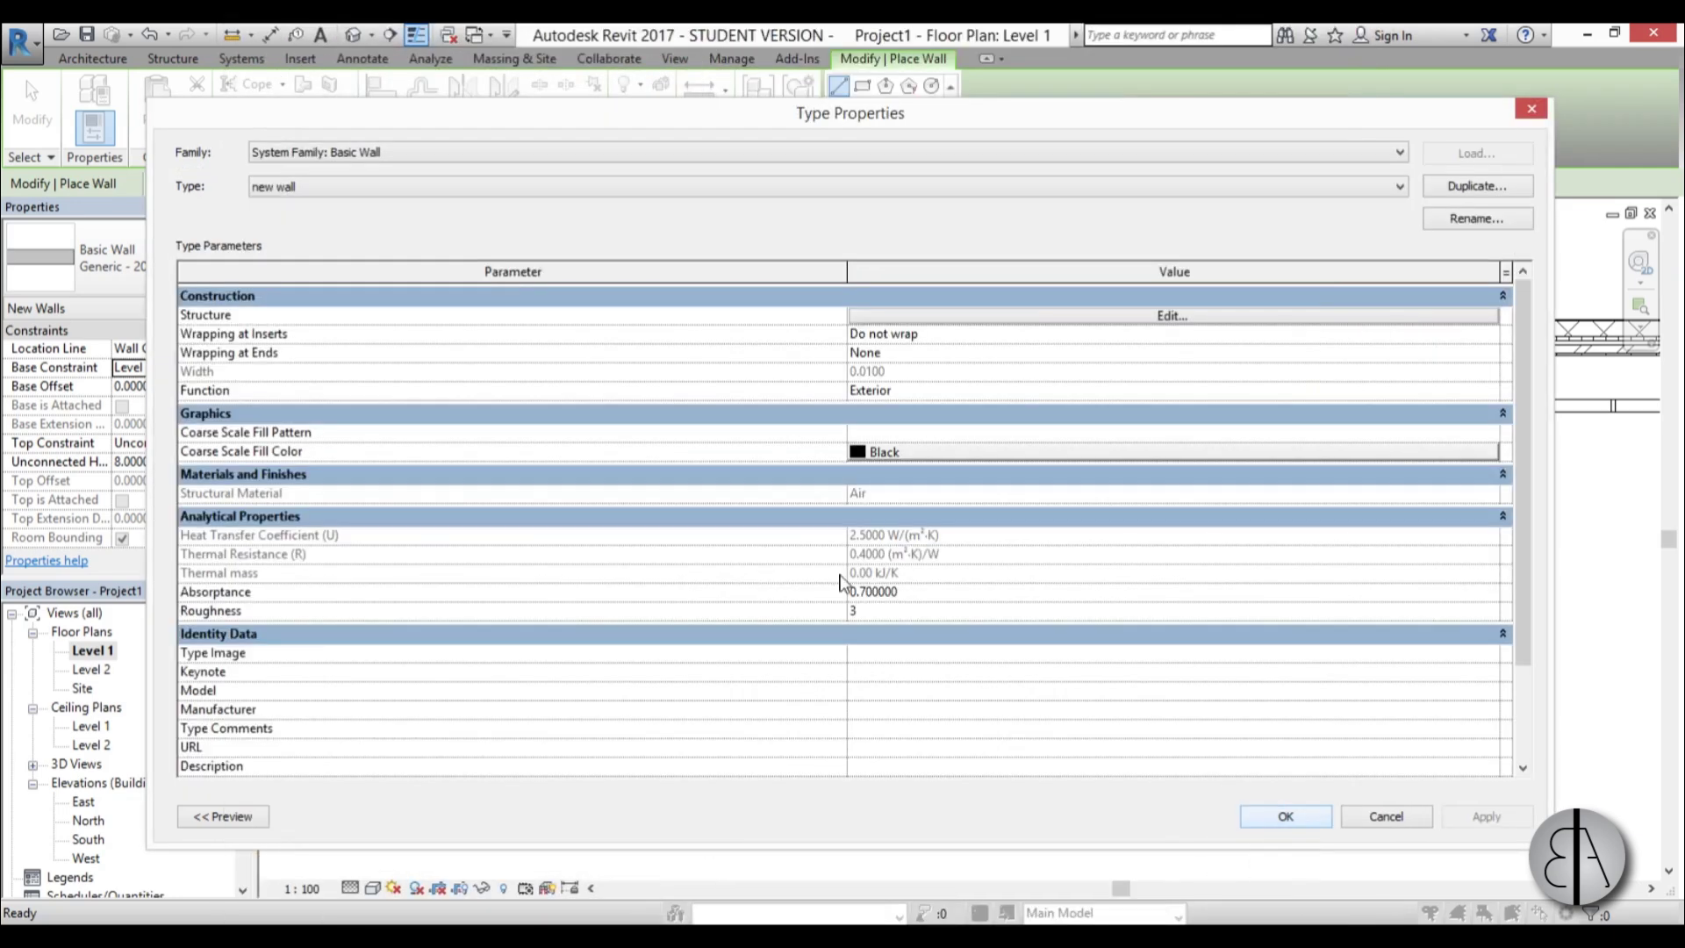
click(1286, 817)
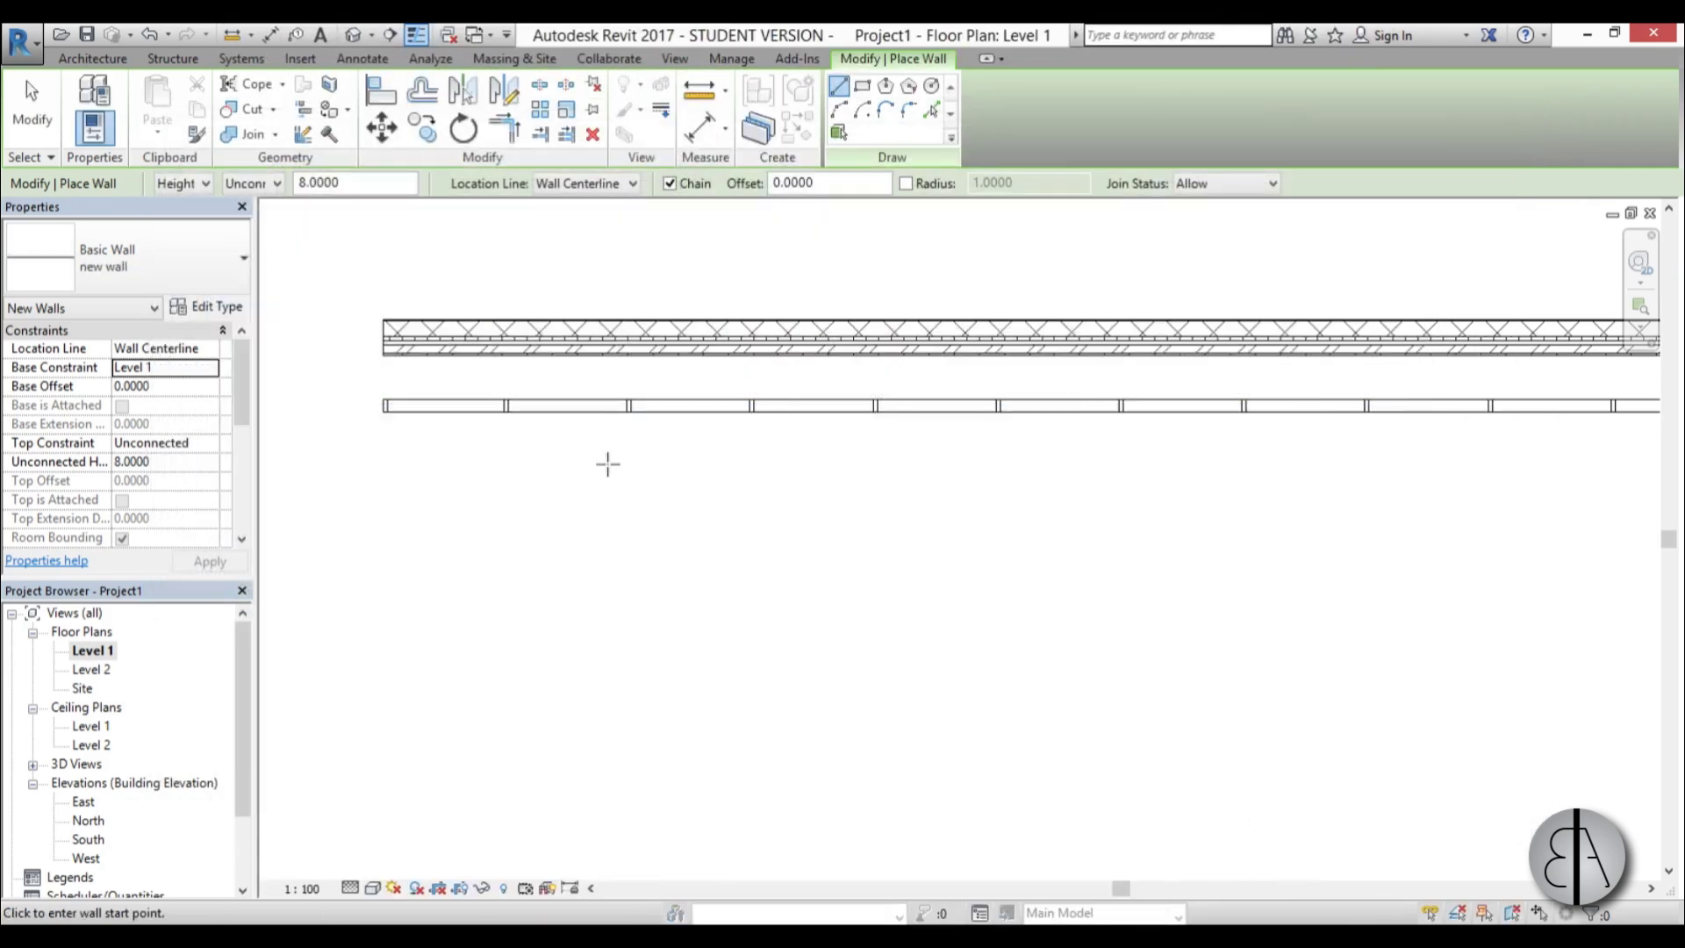
- Draw a "new wall" wall along the curtain wall's outer face, from one outer mullion corner to the other
scroll(379, 412, up, 4)
scroll(397, 476, up, 2)
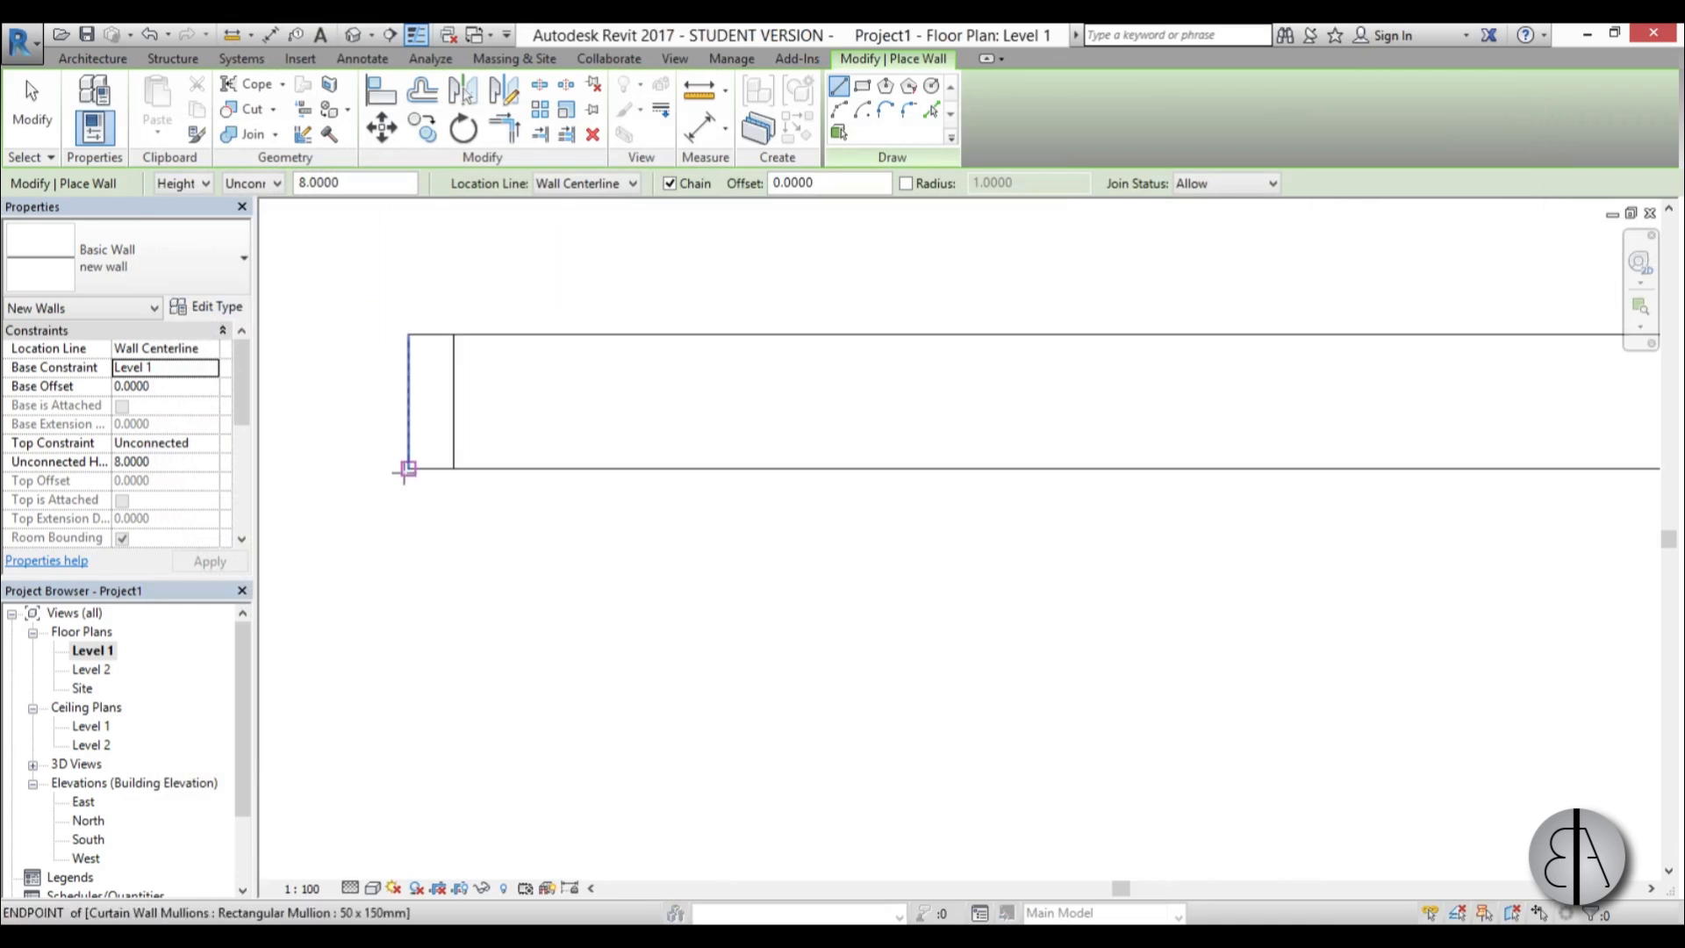
click(408, 468)
scroll(334, 492, up, 2)
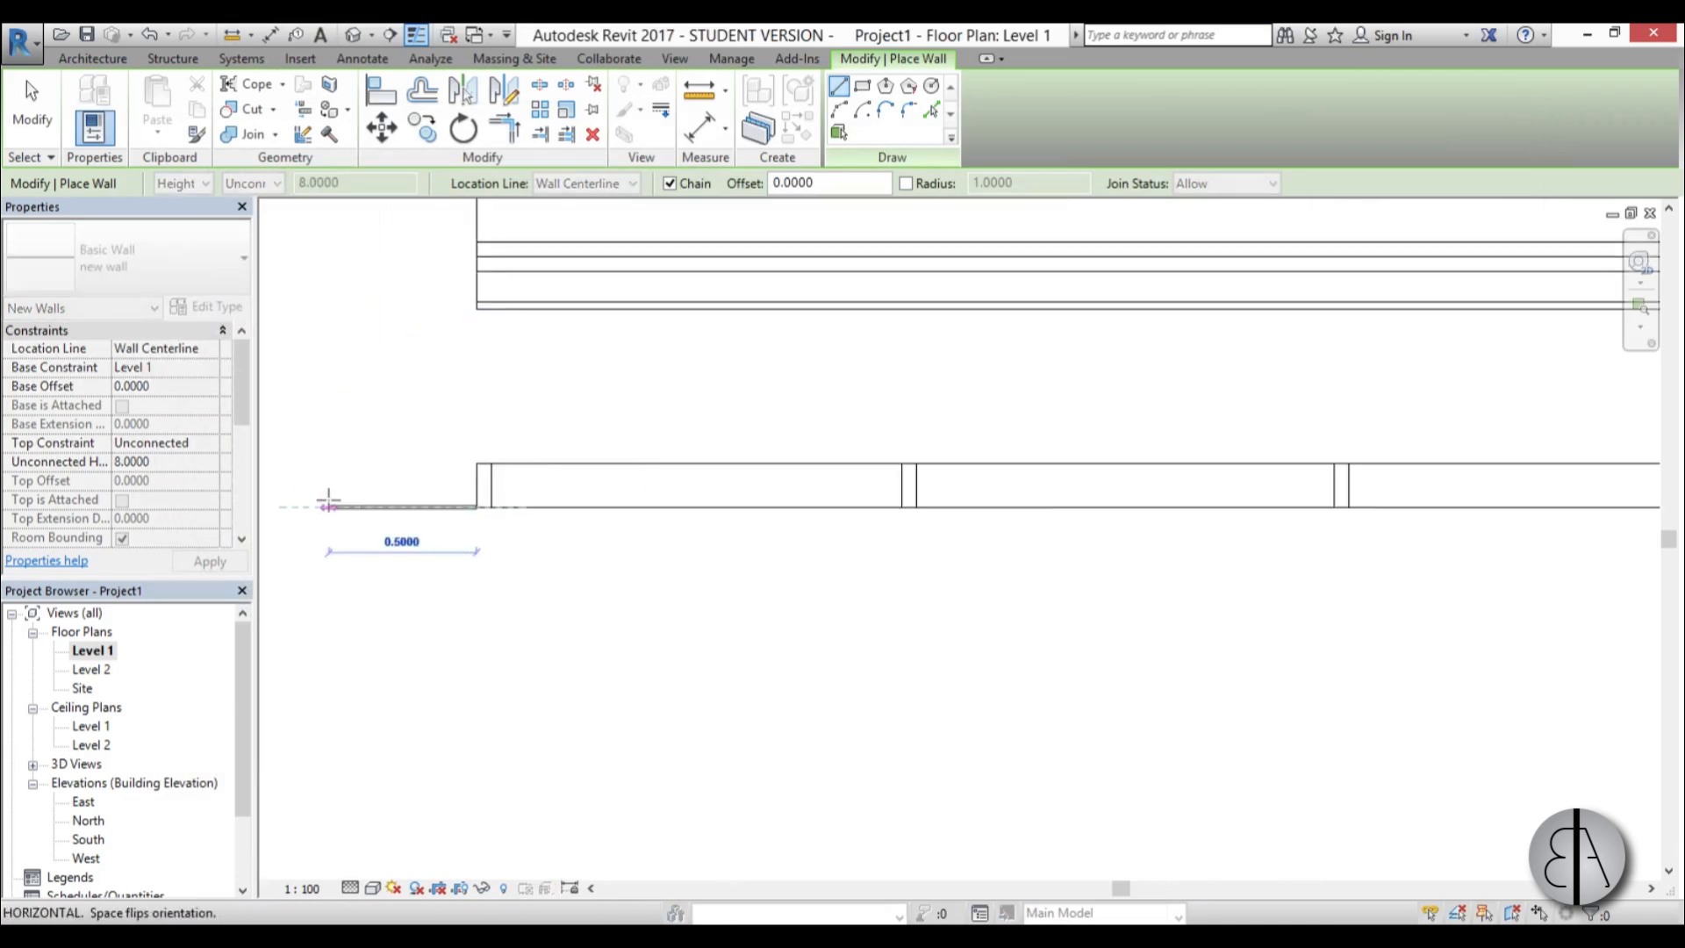
scroll(396, 544, up, 5)
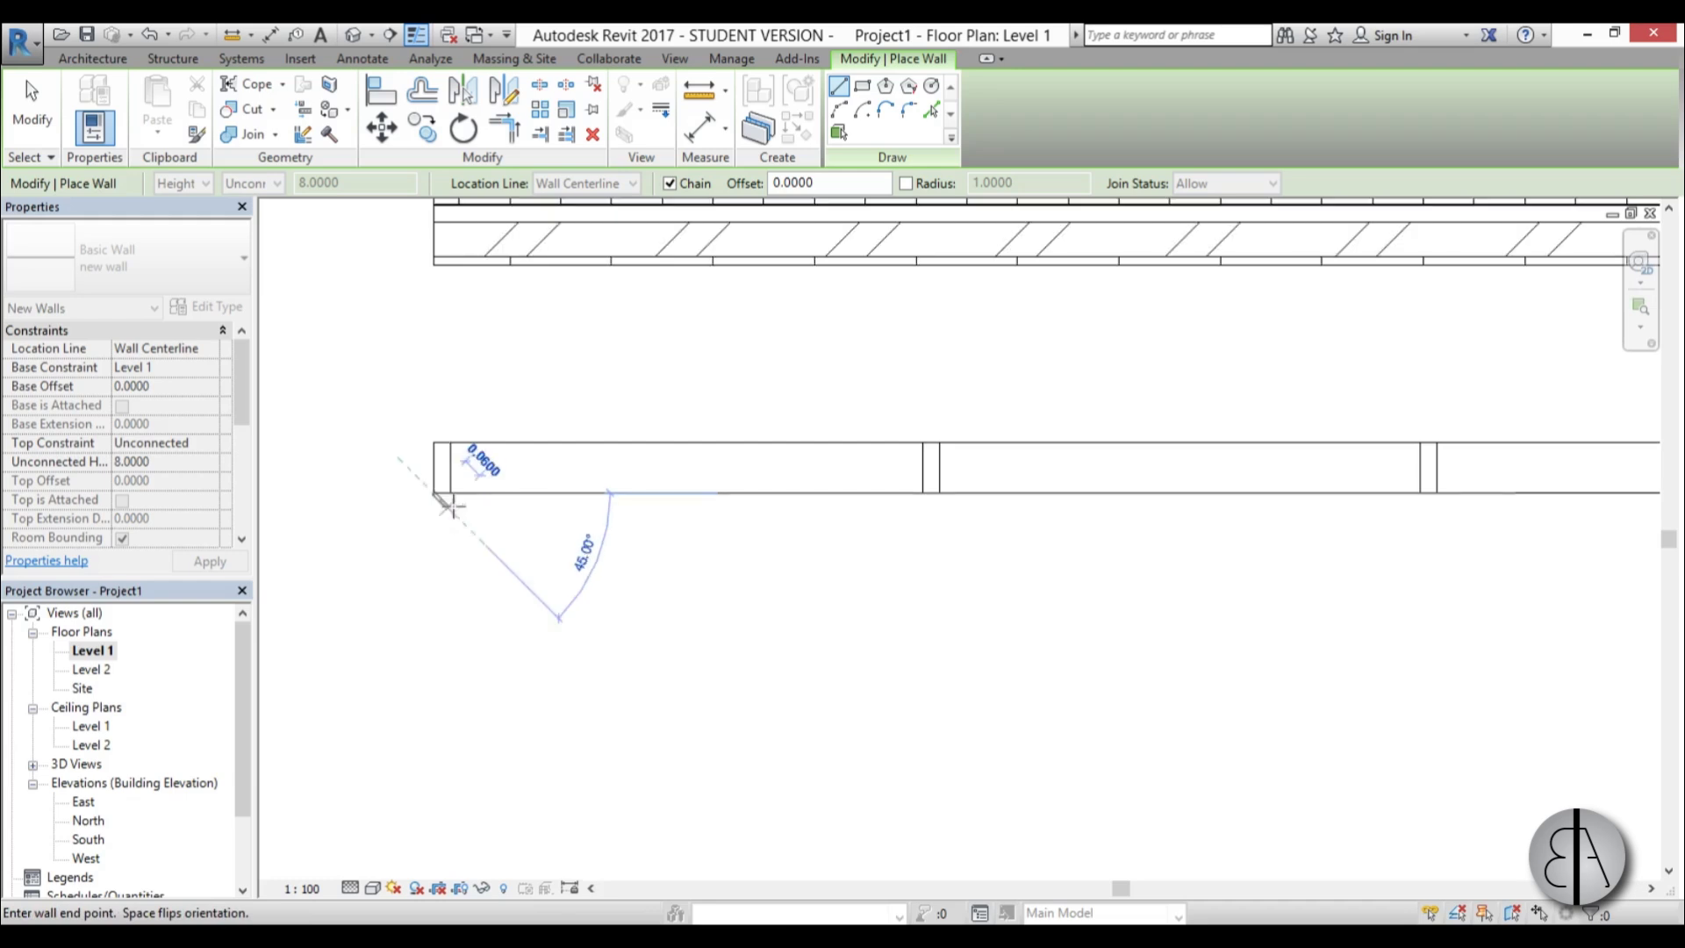
scroll(487, 474, down, 6)
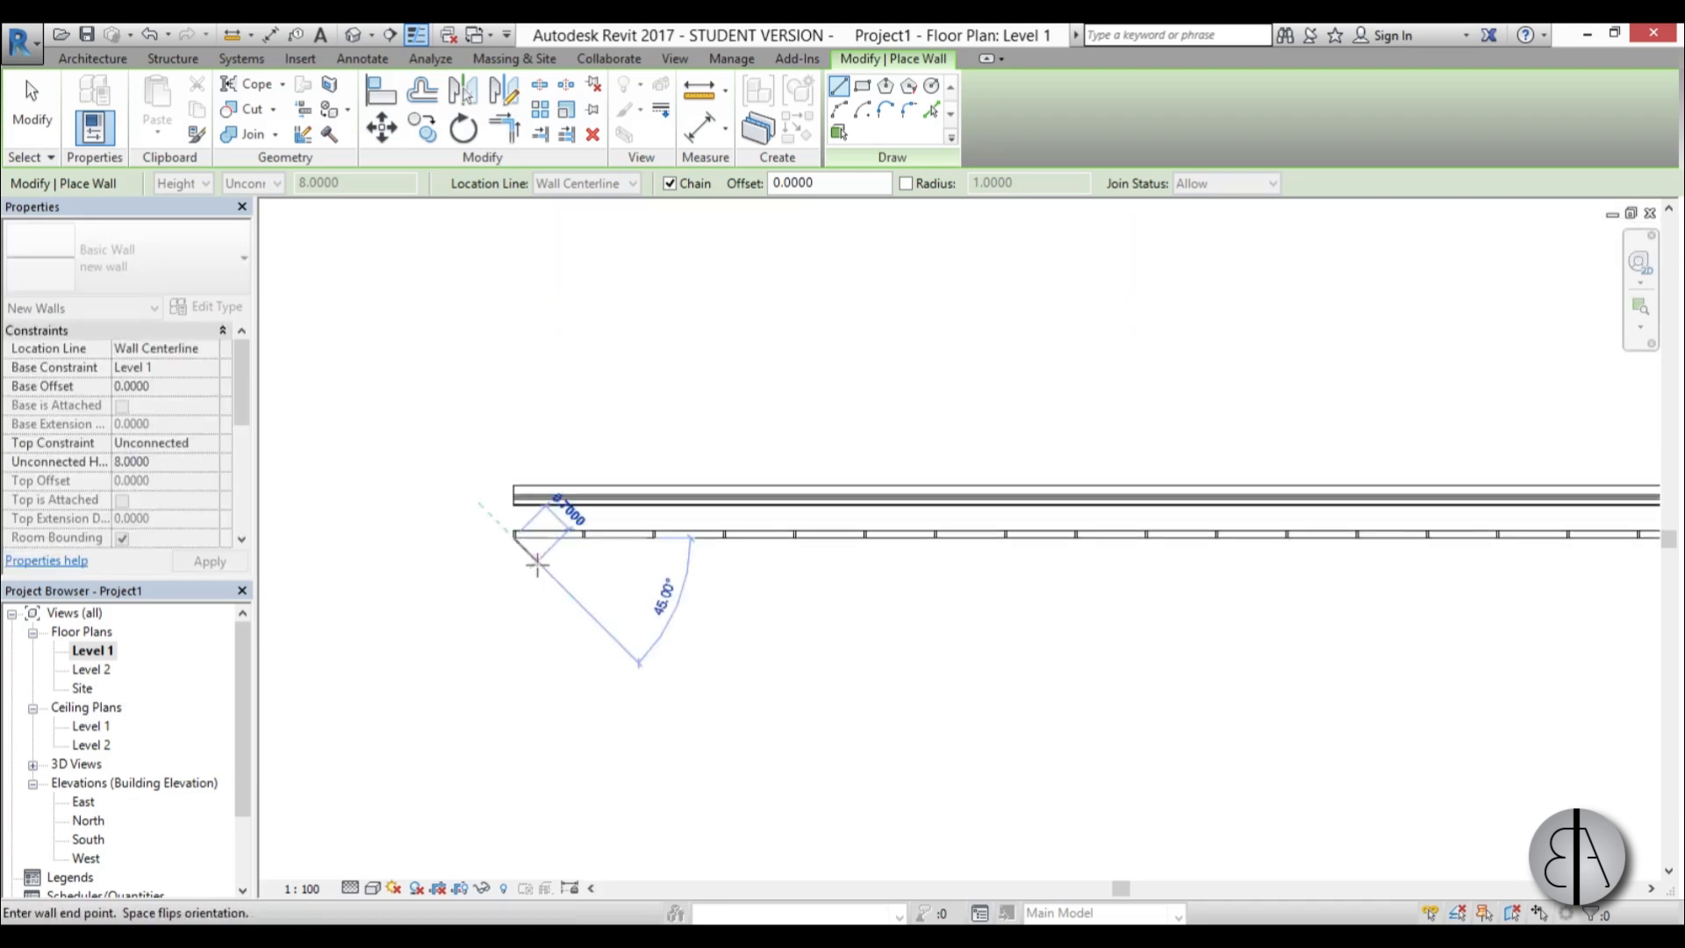
scroll(988, 536, up, 4)
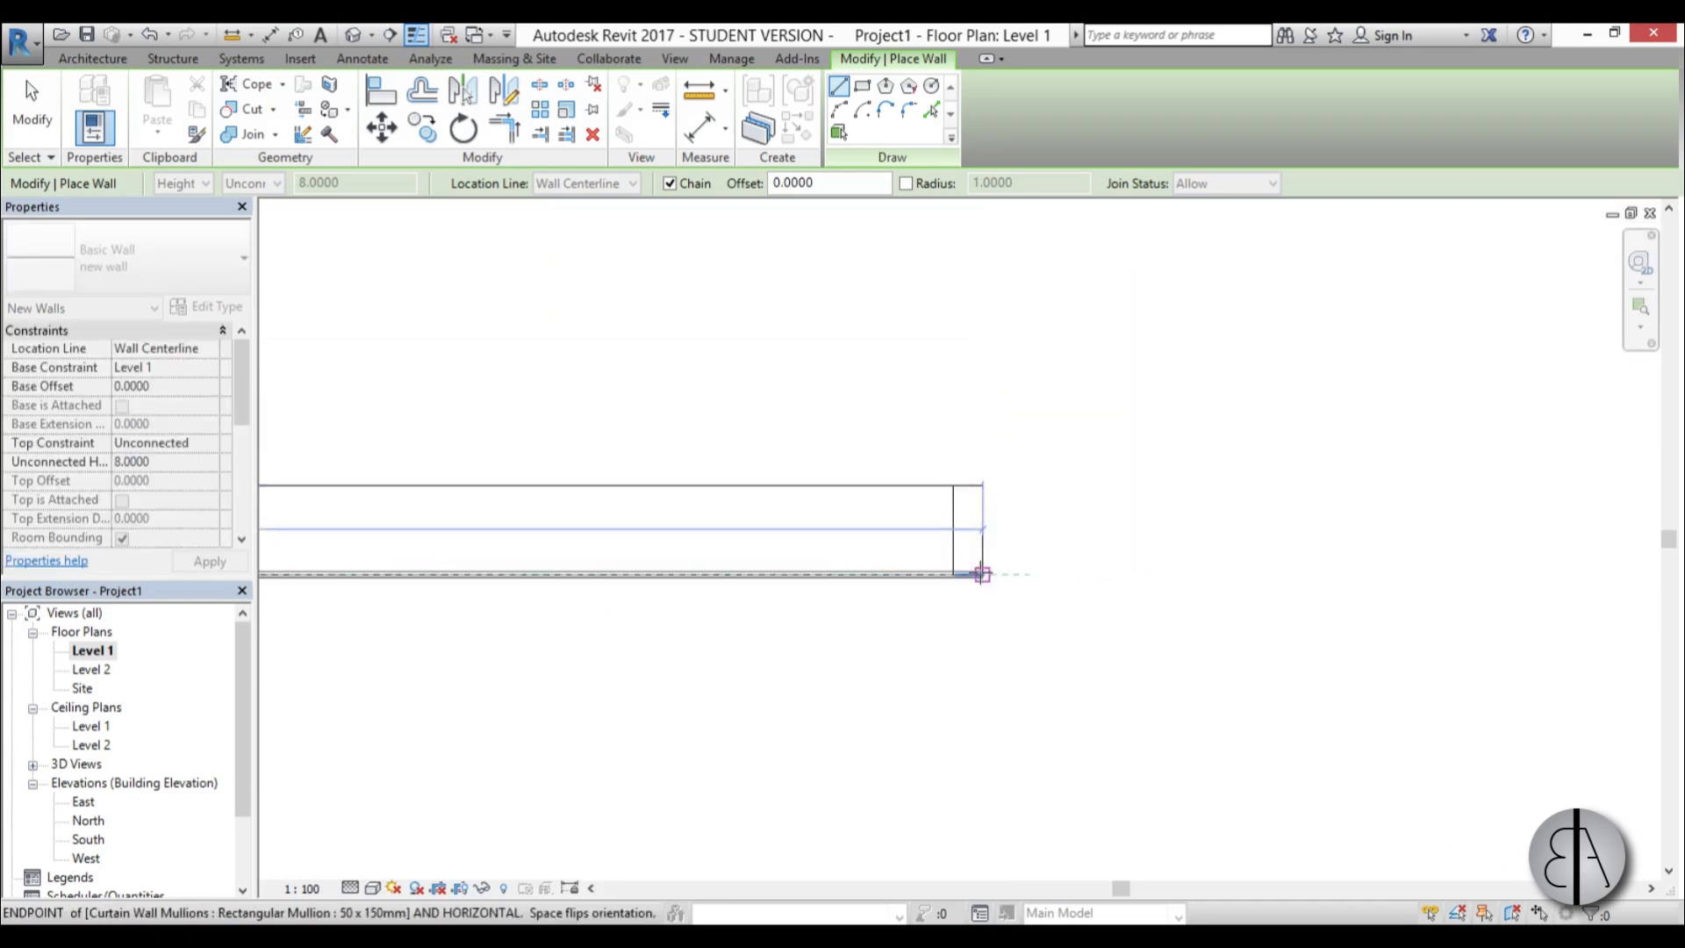
key(Escape)
key(Escape)
scroll(1262, 583, down, 3)
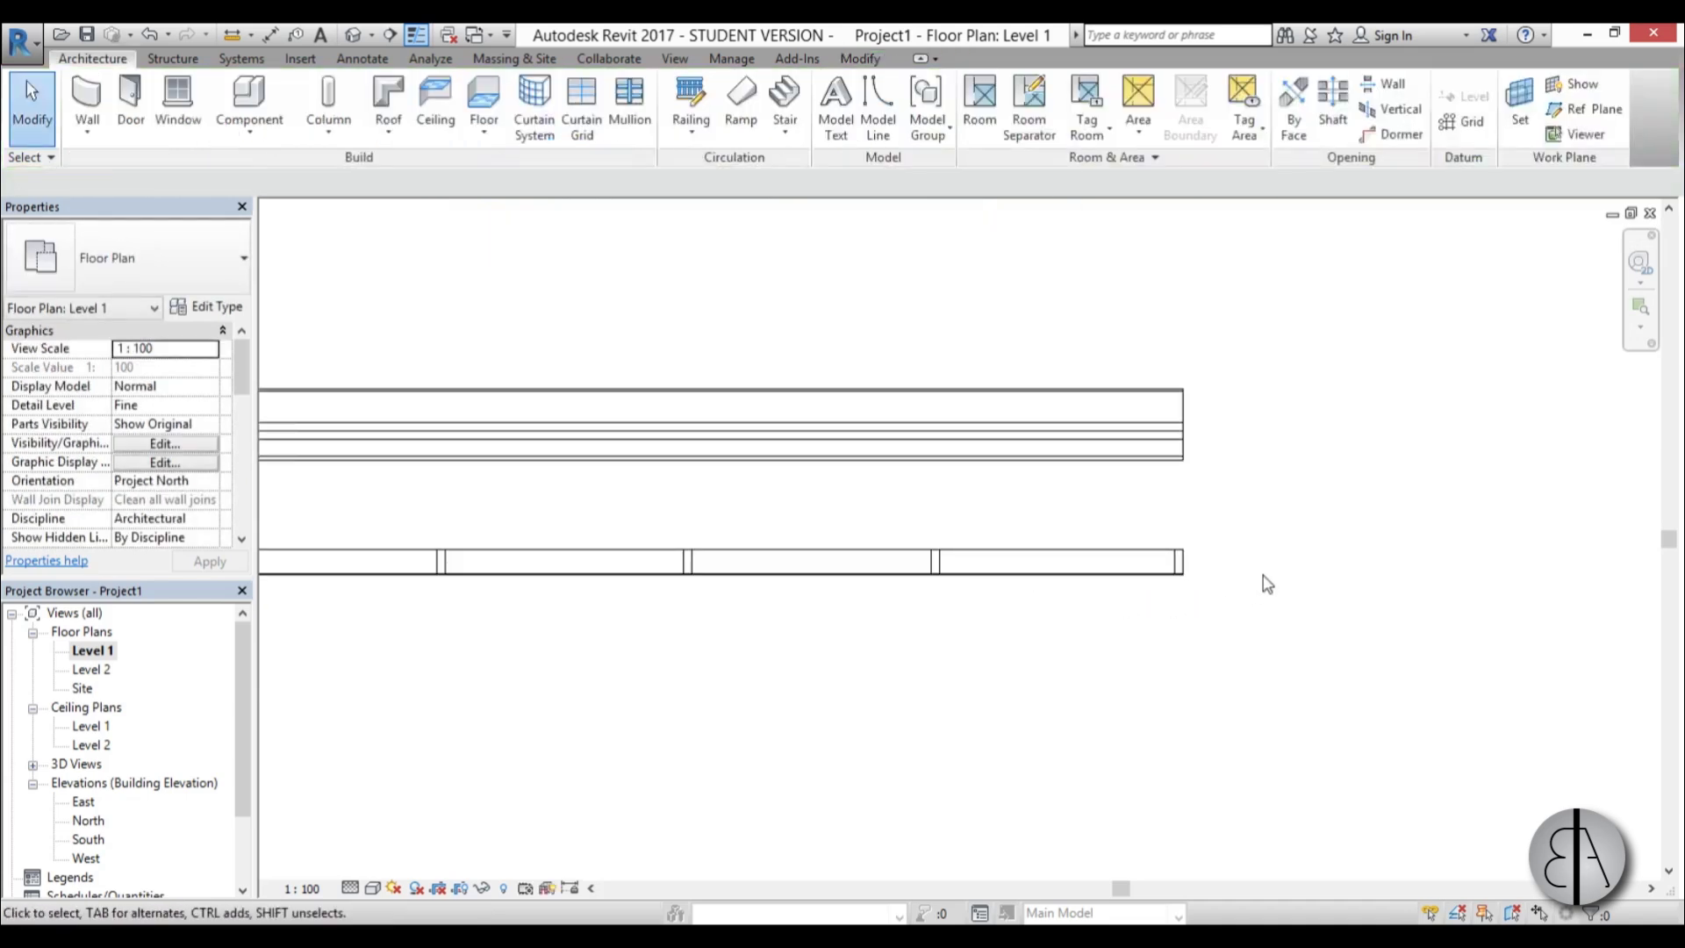
- Open the default 3D view and select the thin "new wall" in front of the curtain wall grid
click(354, 36)
scroll(489, 746, up, 4)
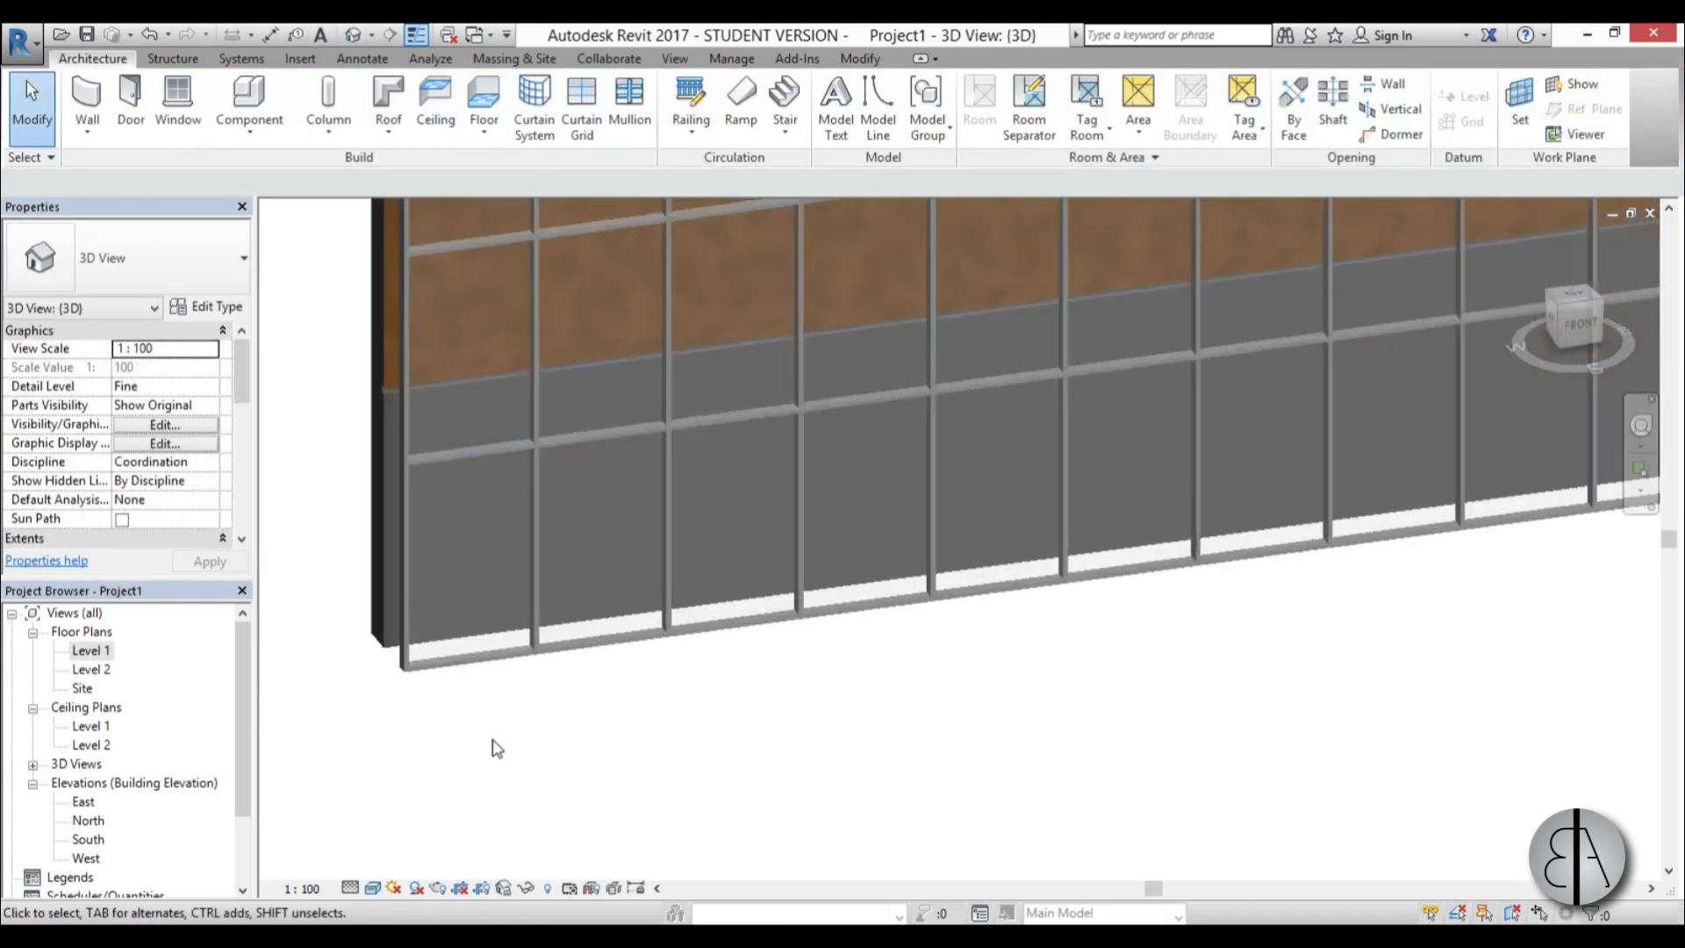
middle_drag(489, 745, 696, 565)
scroll(685, 562, down, 1)
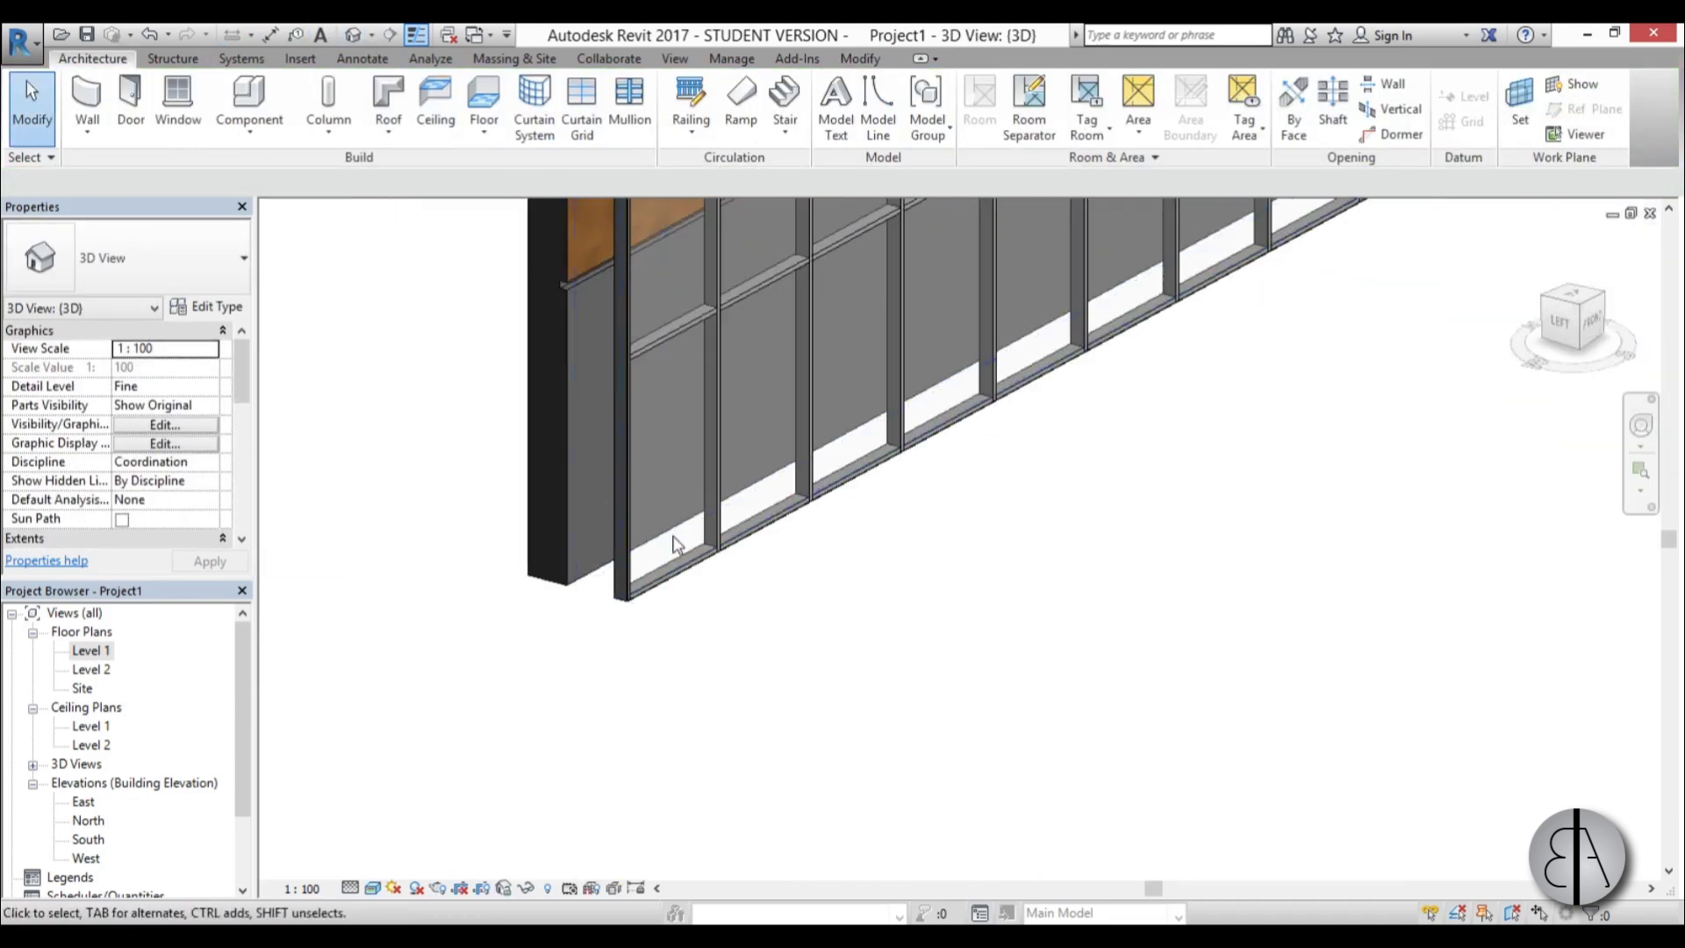
scroll(654, 586, up, 4)
click(658, 593)
scroll(624, 699, down, 5)
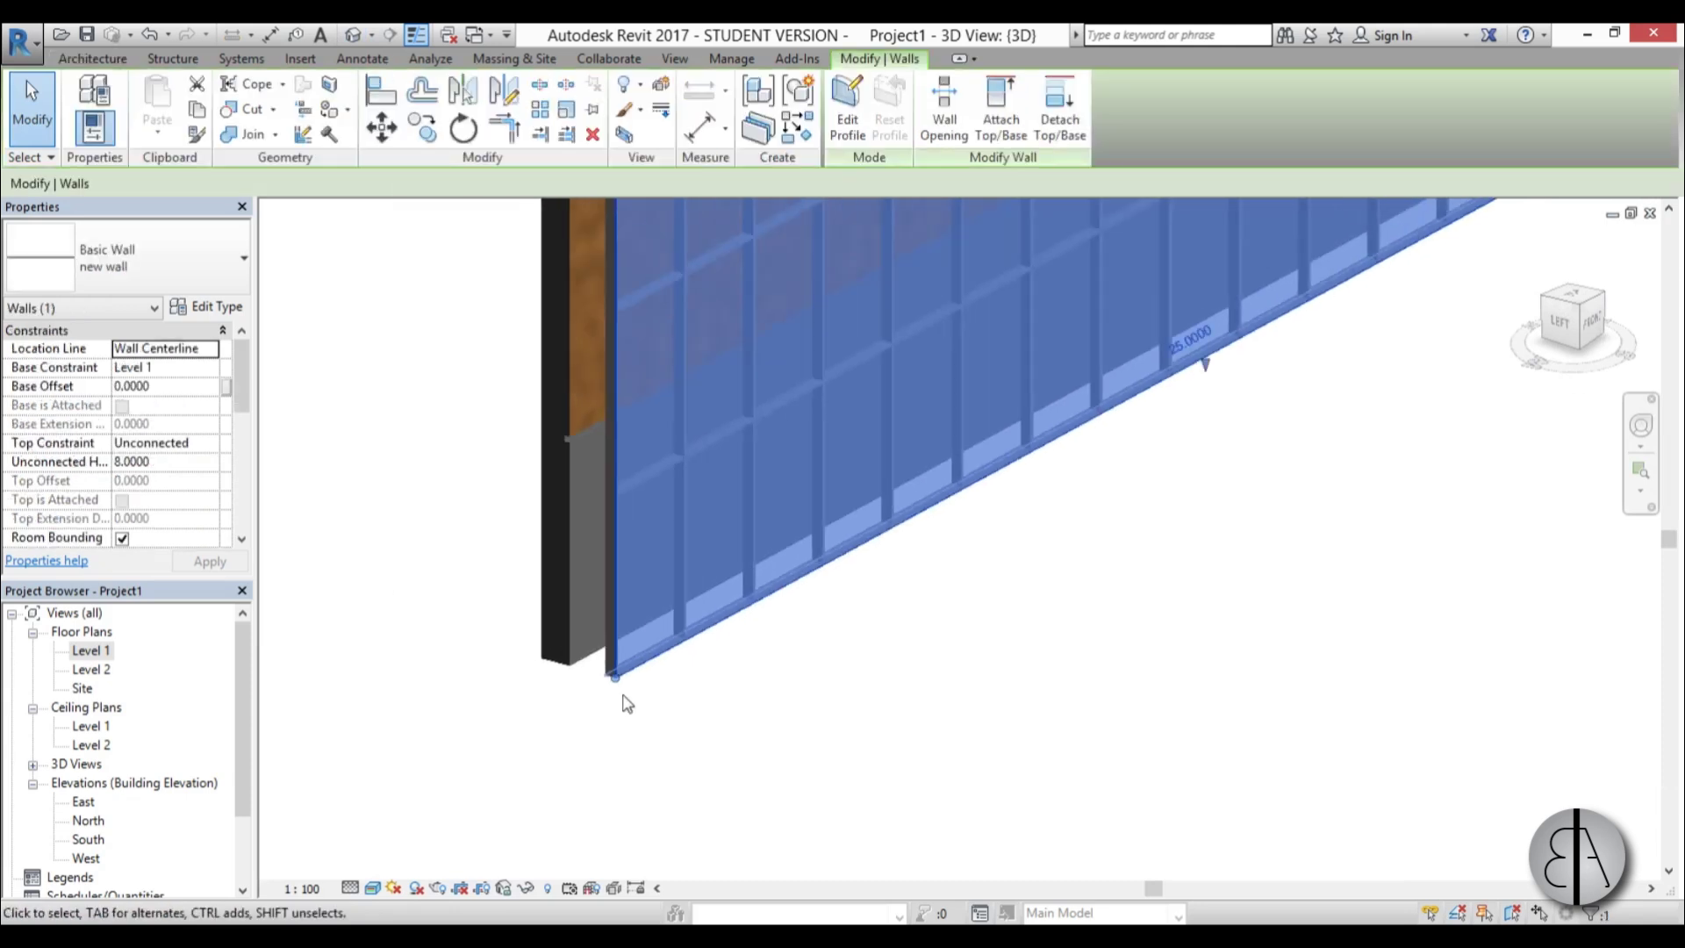
scroll(718, 537, up, 2)
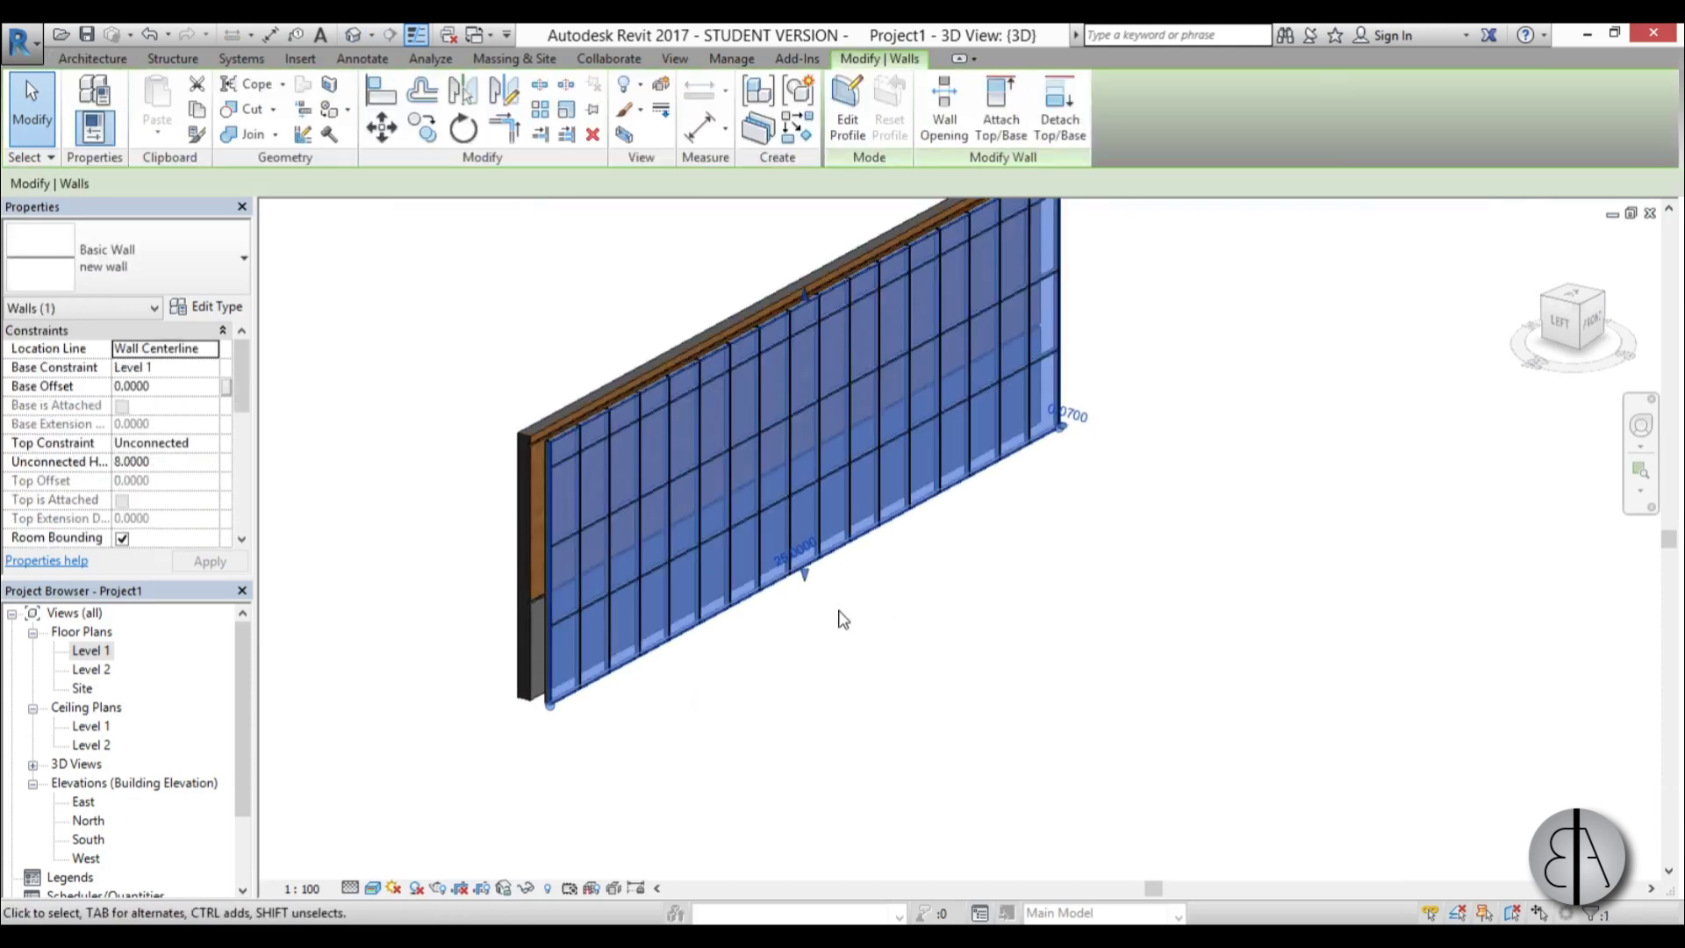
- Place one Living_Plant_Wall_13807 component on the thin "new wall", about 4.2 m from its end
click(1007, 588)
middle_drag(977, 573, 942, 618)
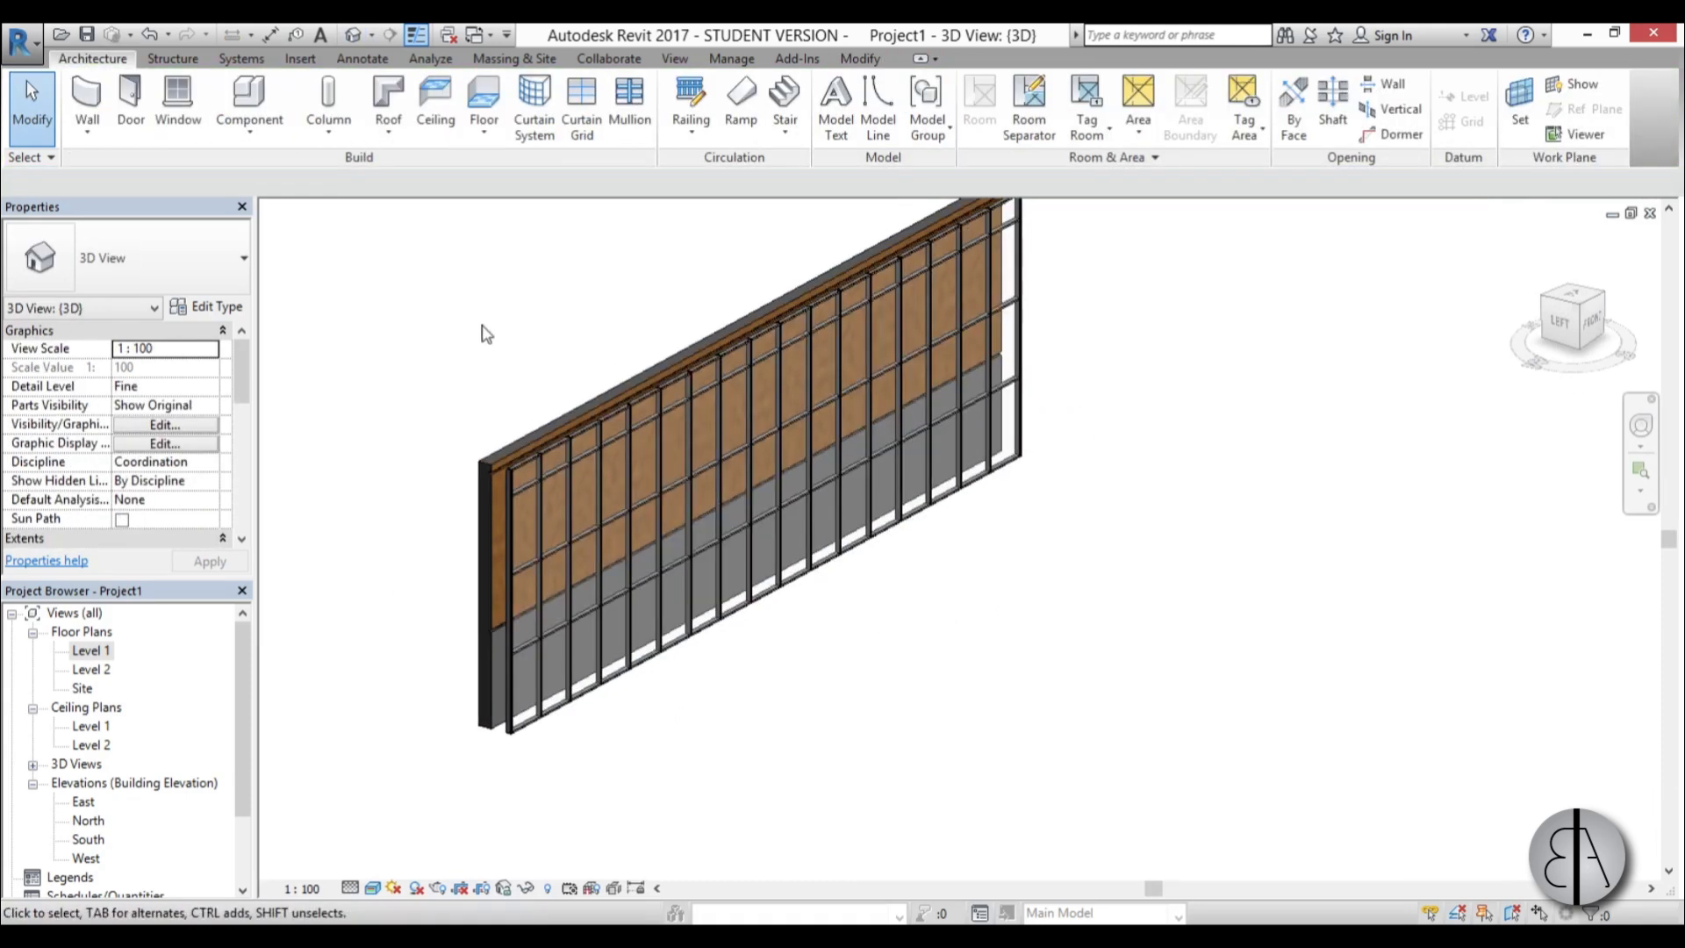
click(250, 101)
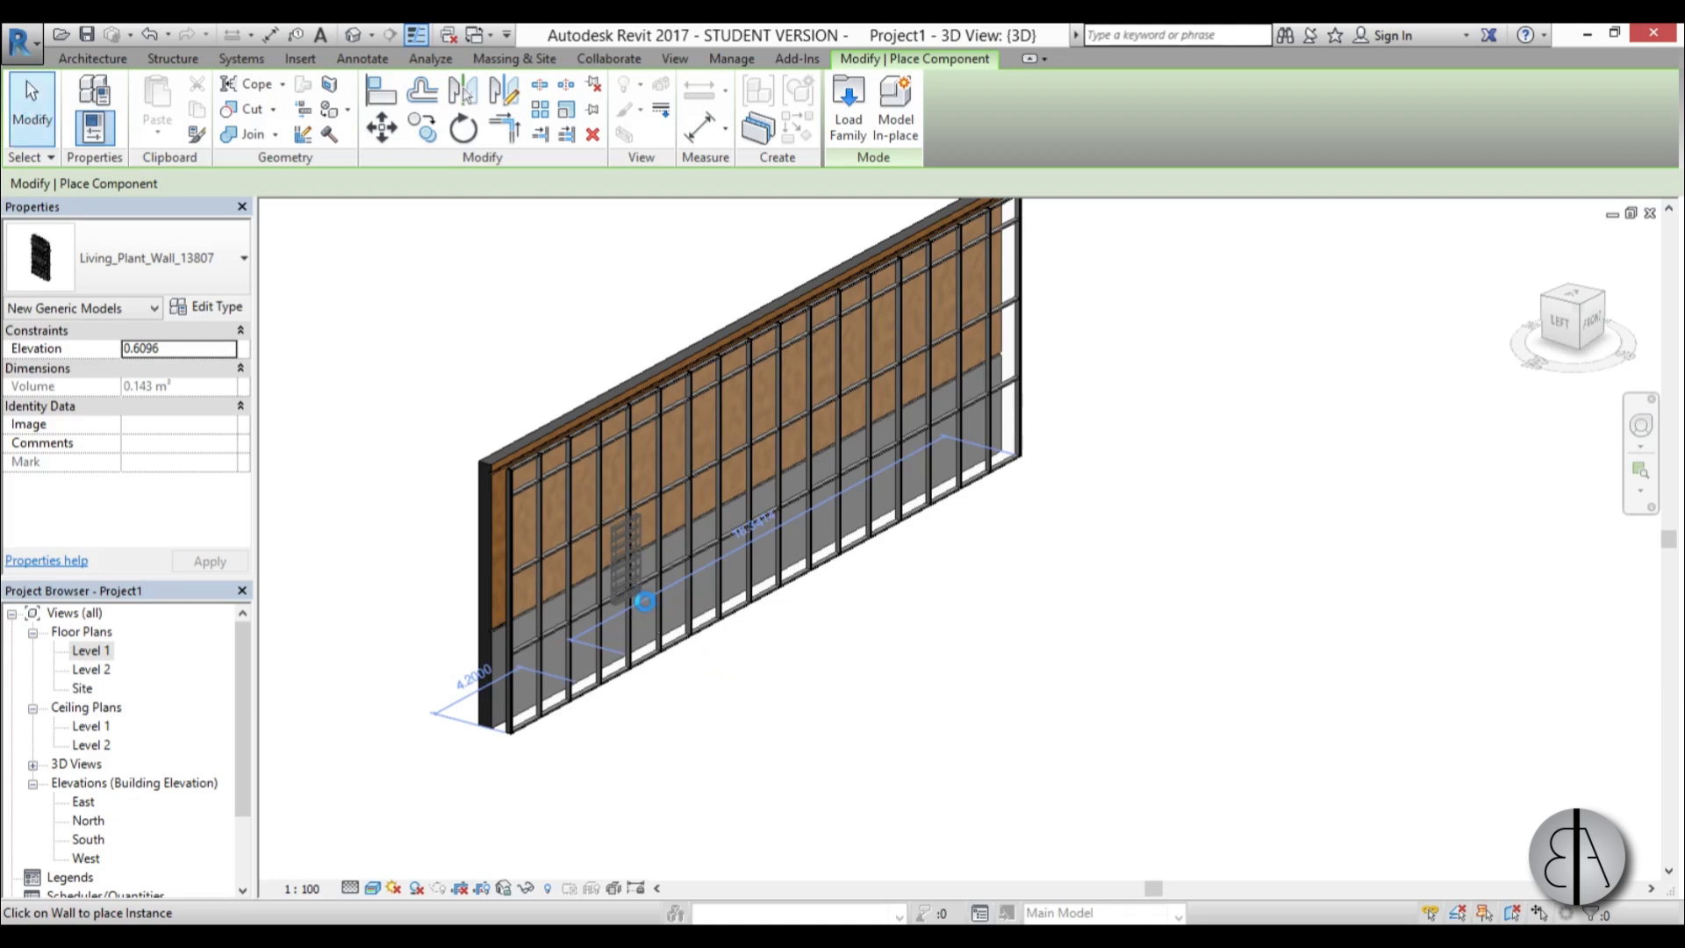
click(645, 602)
key(Escape)
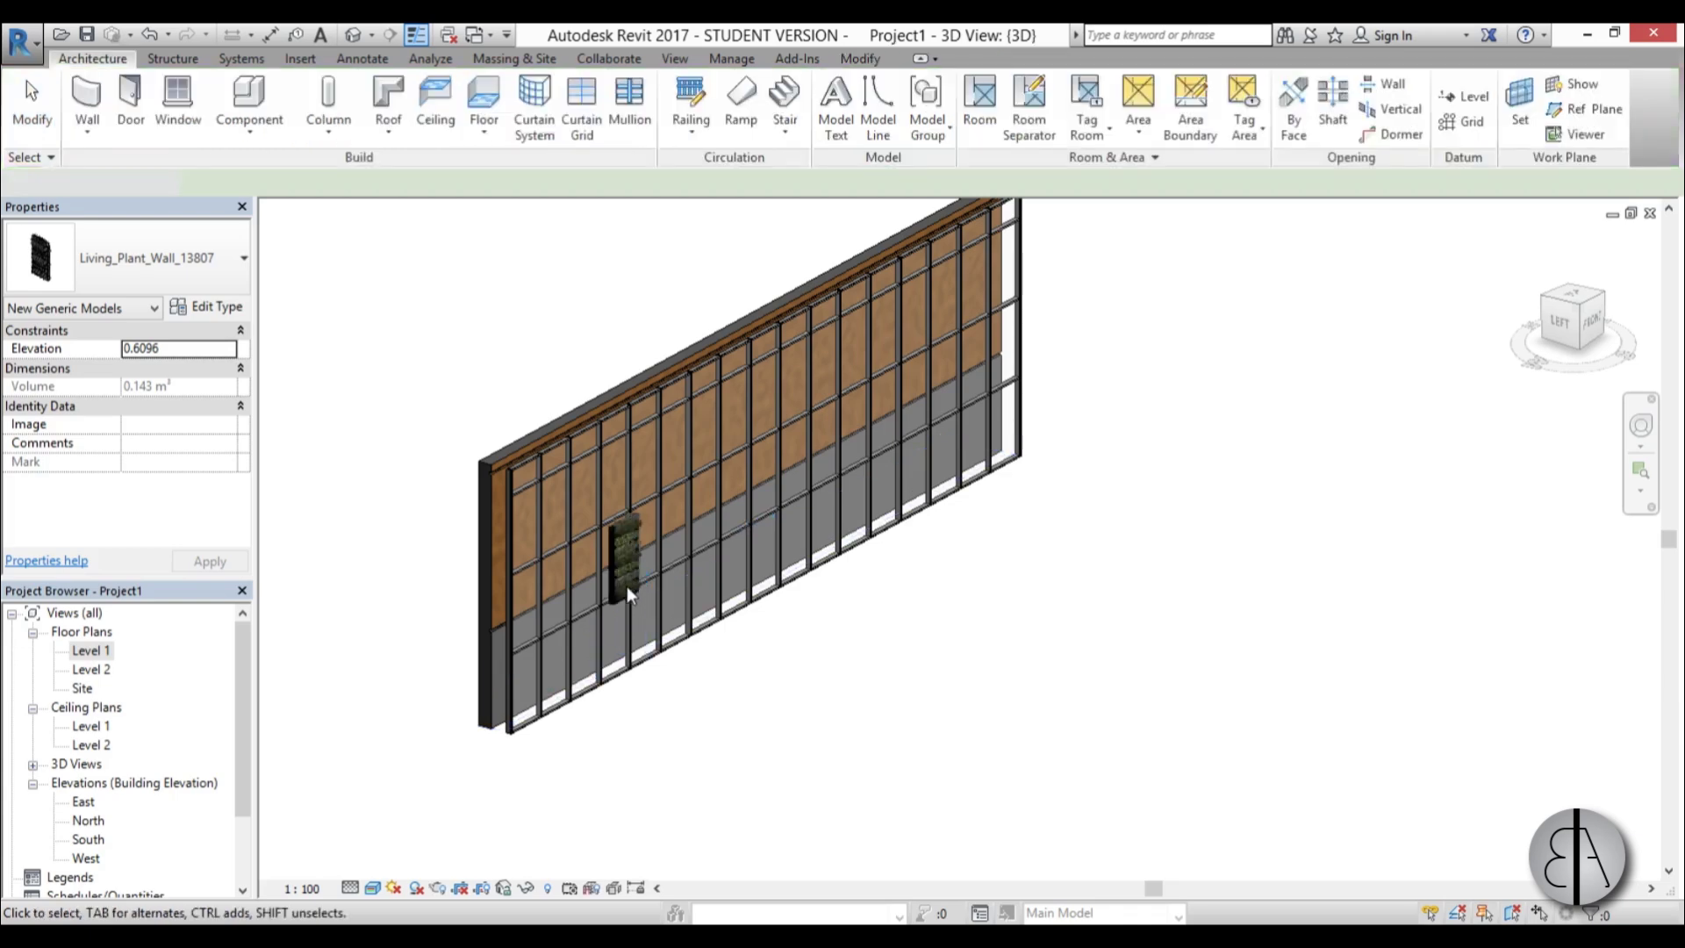
- Switch the 3D view's visual style to Hidden Line
scroll(634, 580, up, 5)
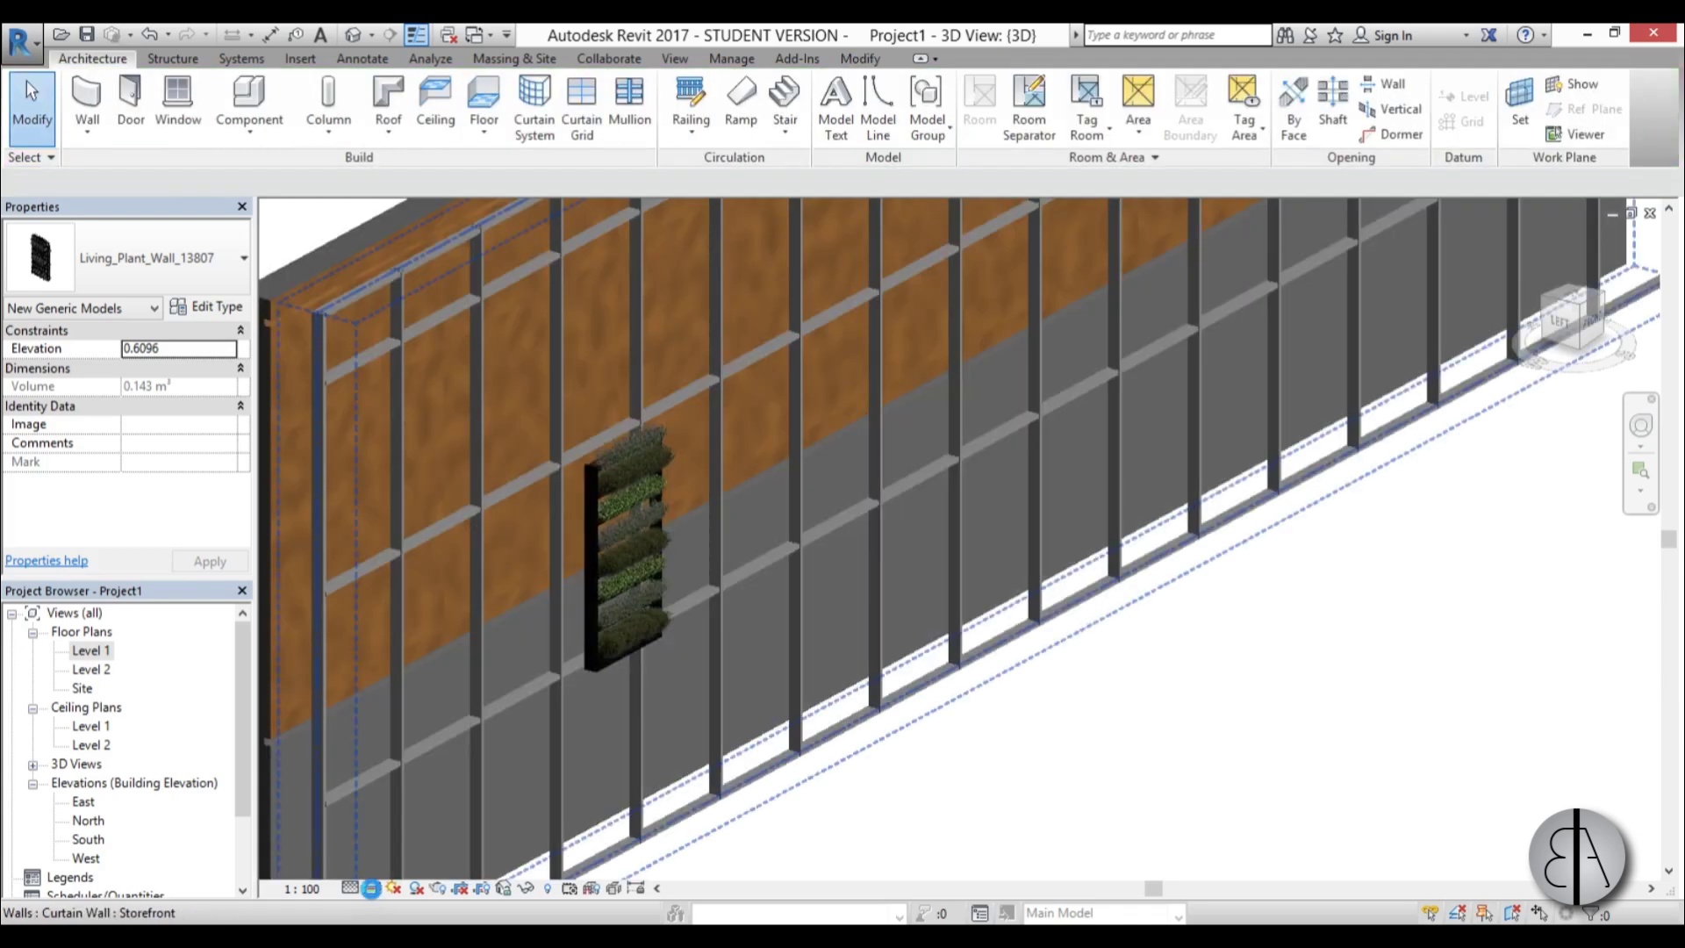
click(371, 888)
click(429, 778)
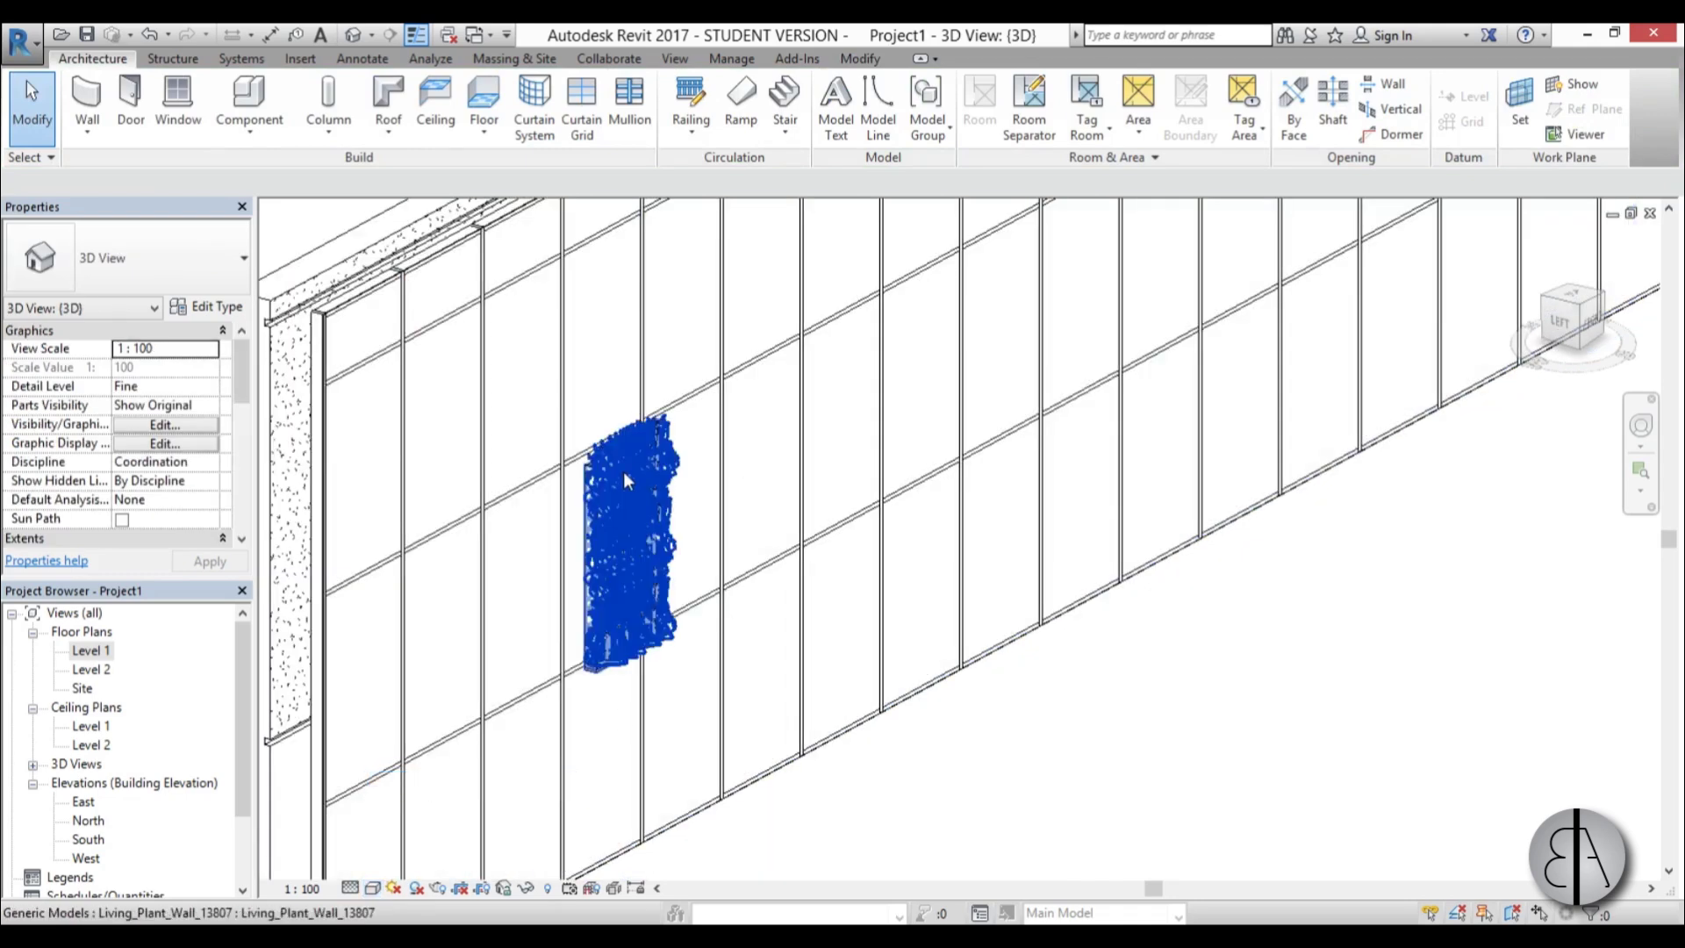
- Select the placed living plant wall component and open its family for editing
shift+middle_drag(913, 734, 832, 568)
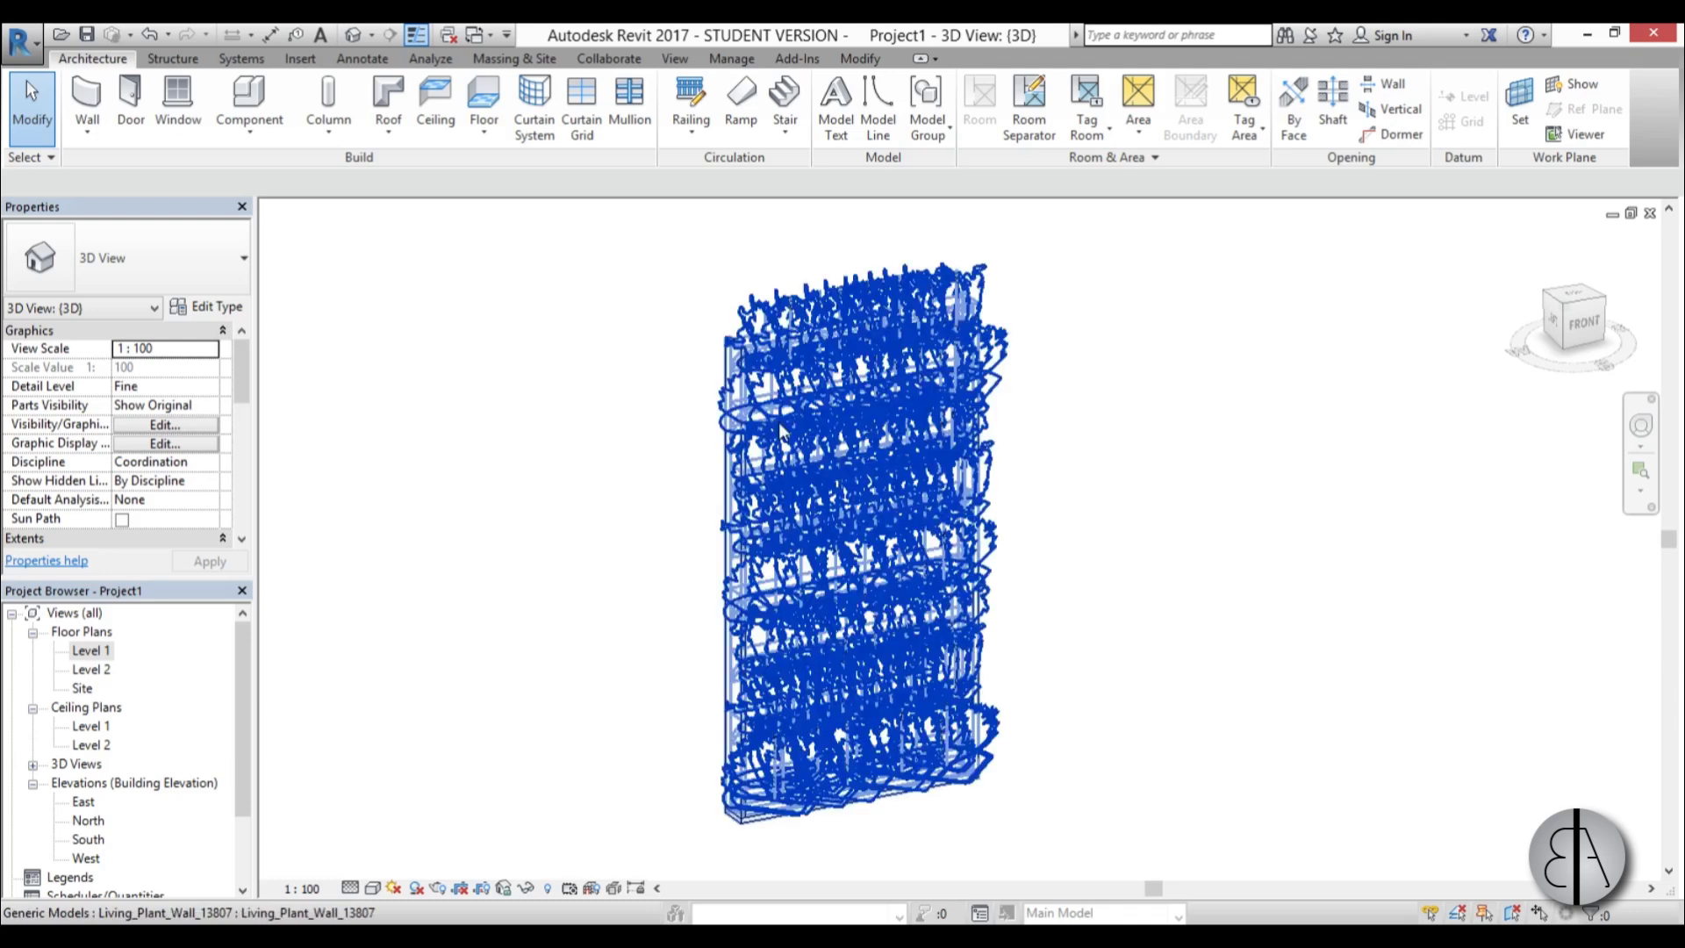
click(737, 378)
scroll(732, 372, down, 5)
click(849, 128)
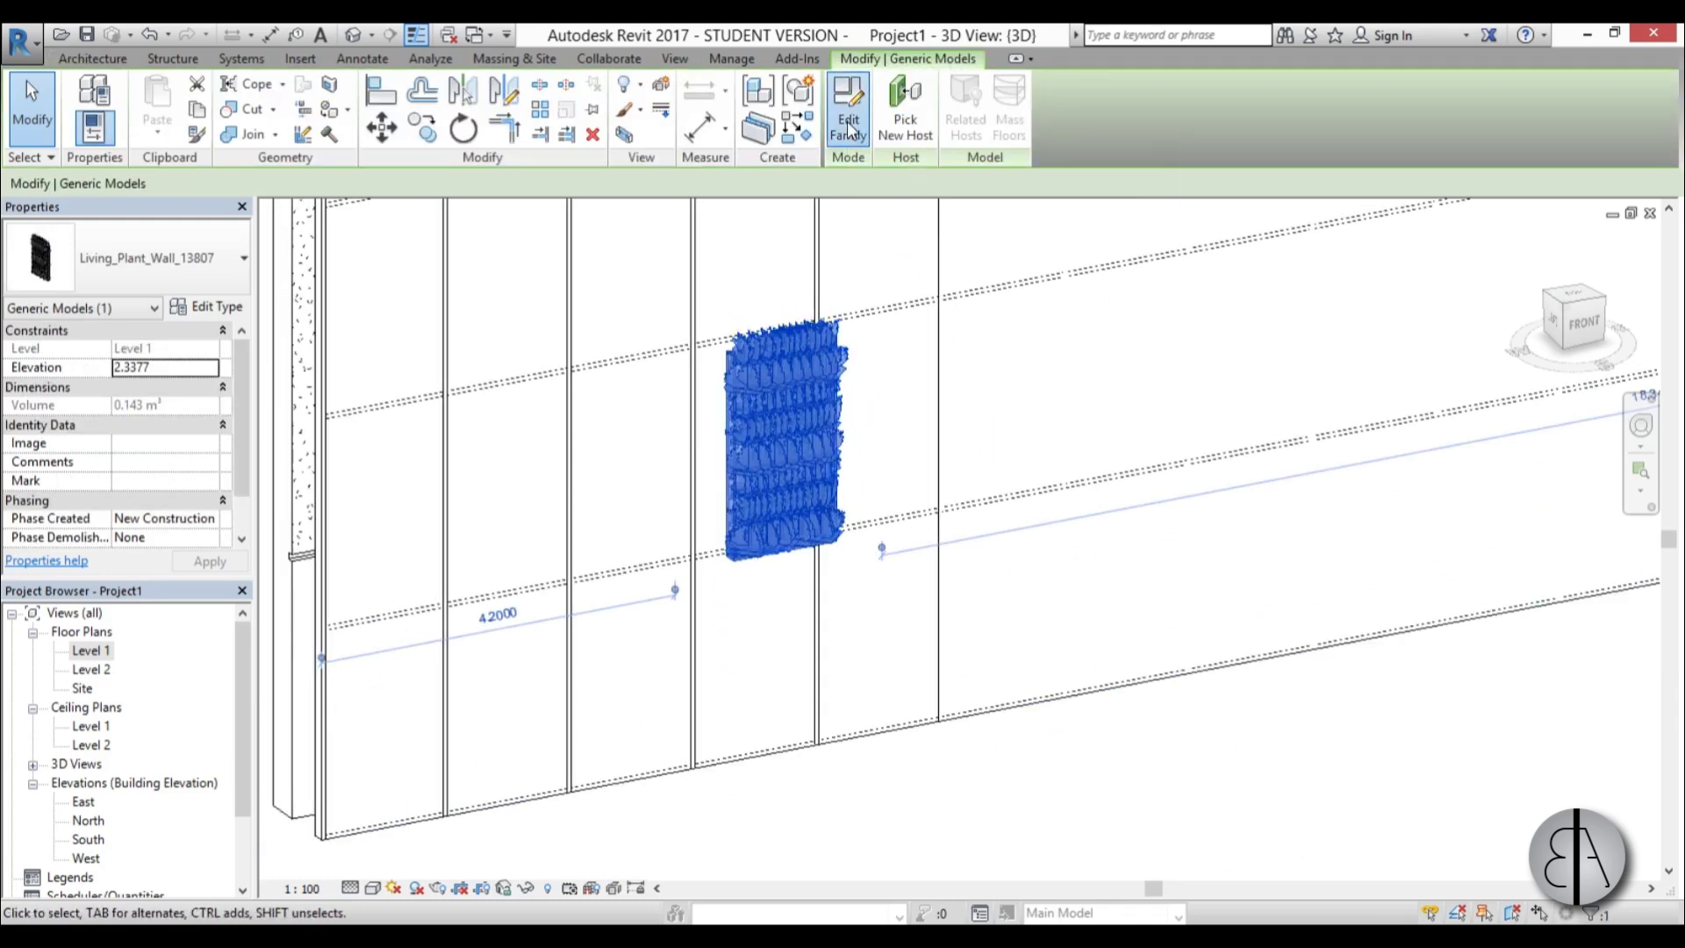
- Delete alternate Hydrangea 3'-9" shrubs from the top row of the plant wall family
shift+middle_drag(1001, 527, 1072, 550)
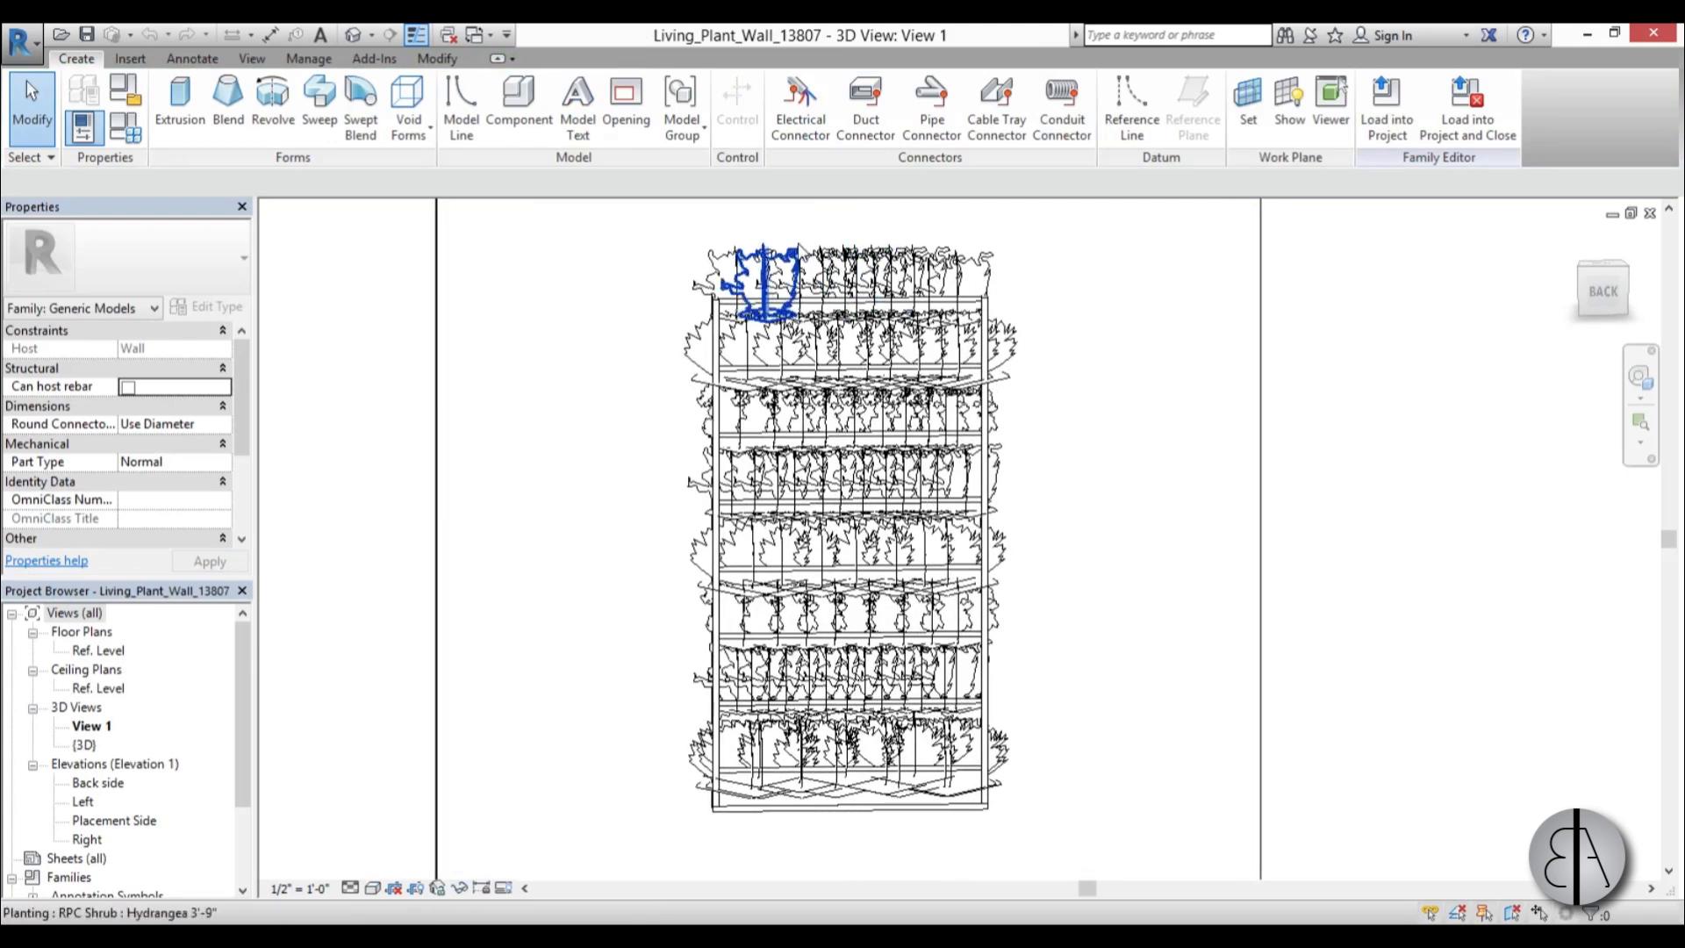
click(765, 282)
scroll(828, 263, up, 2)
ctrl+click(821, 286)
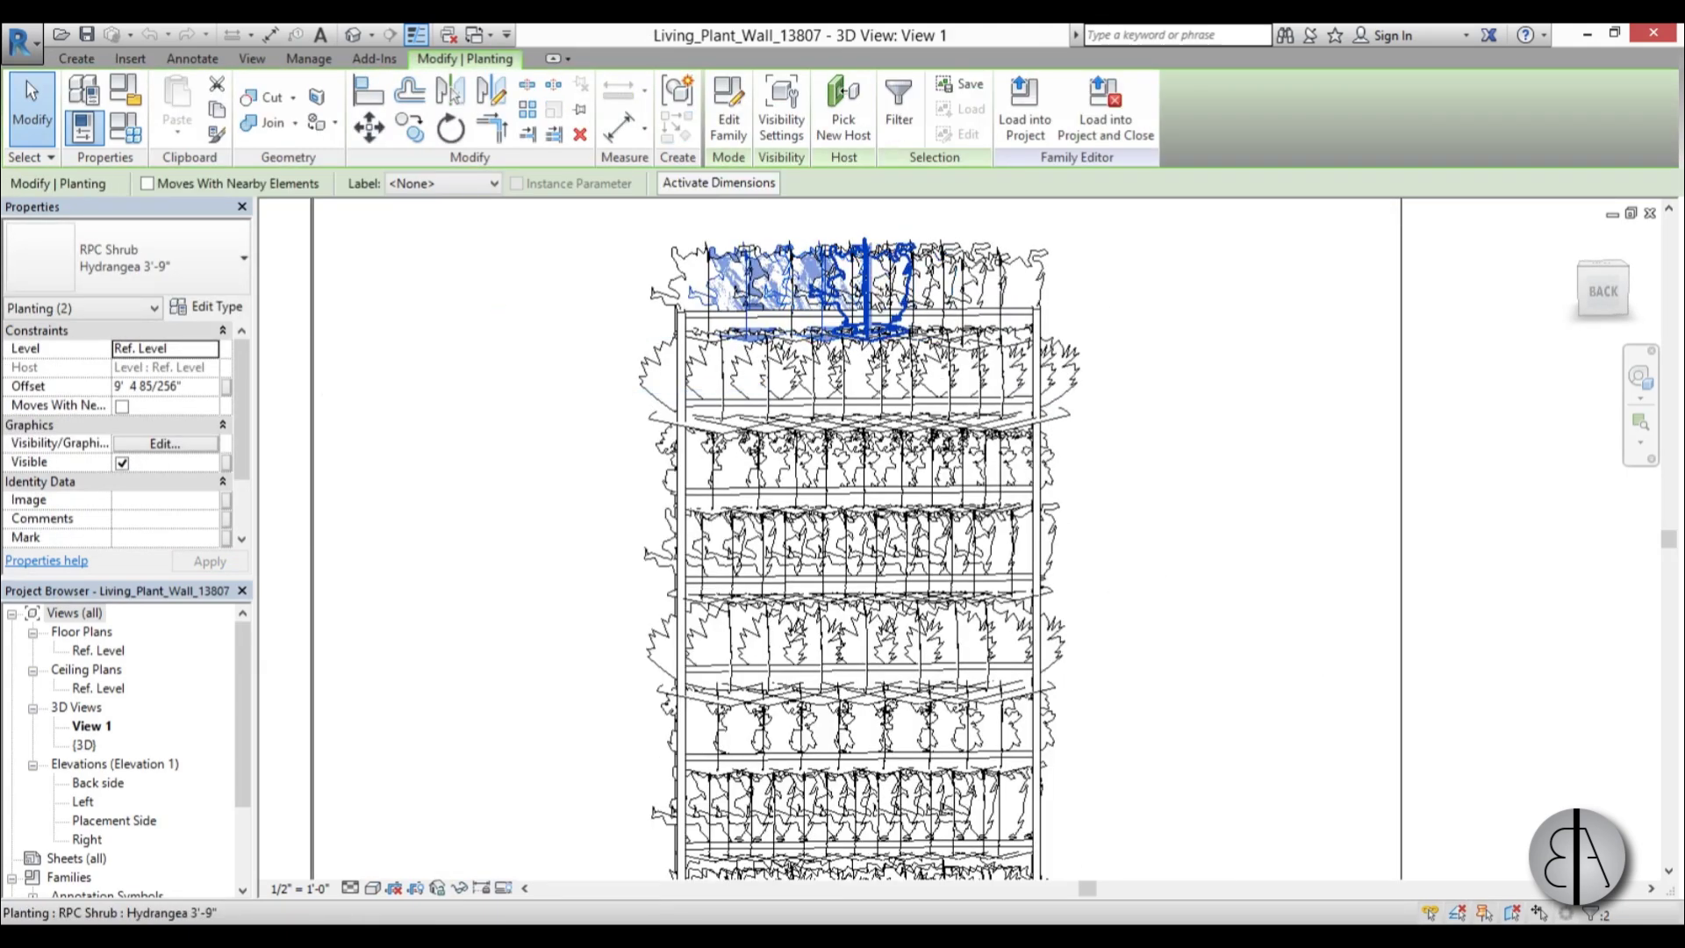
ctrl+click(878, 301)
ctrl+click(920, 295)
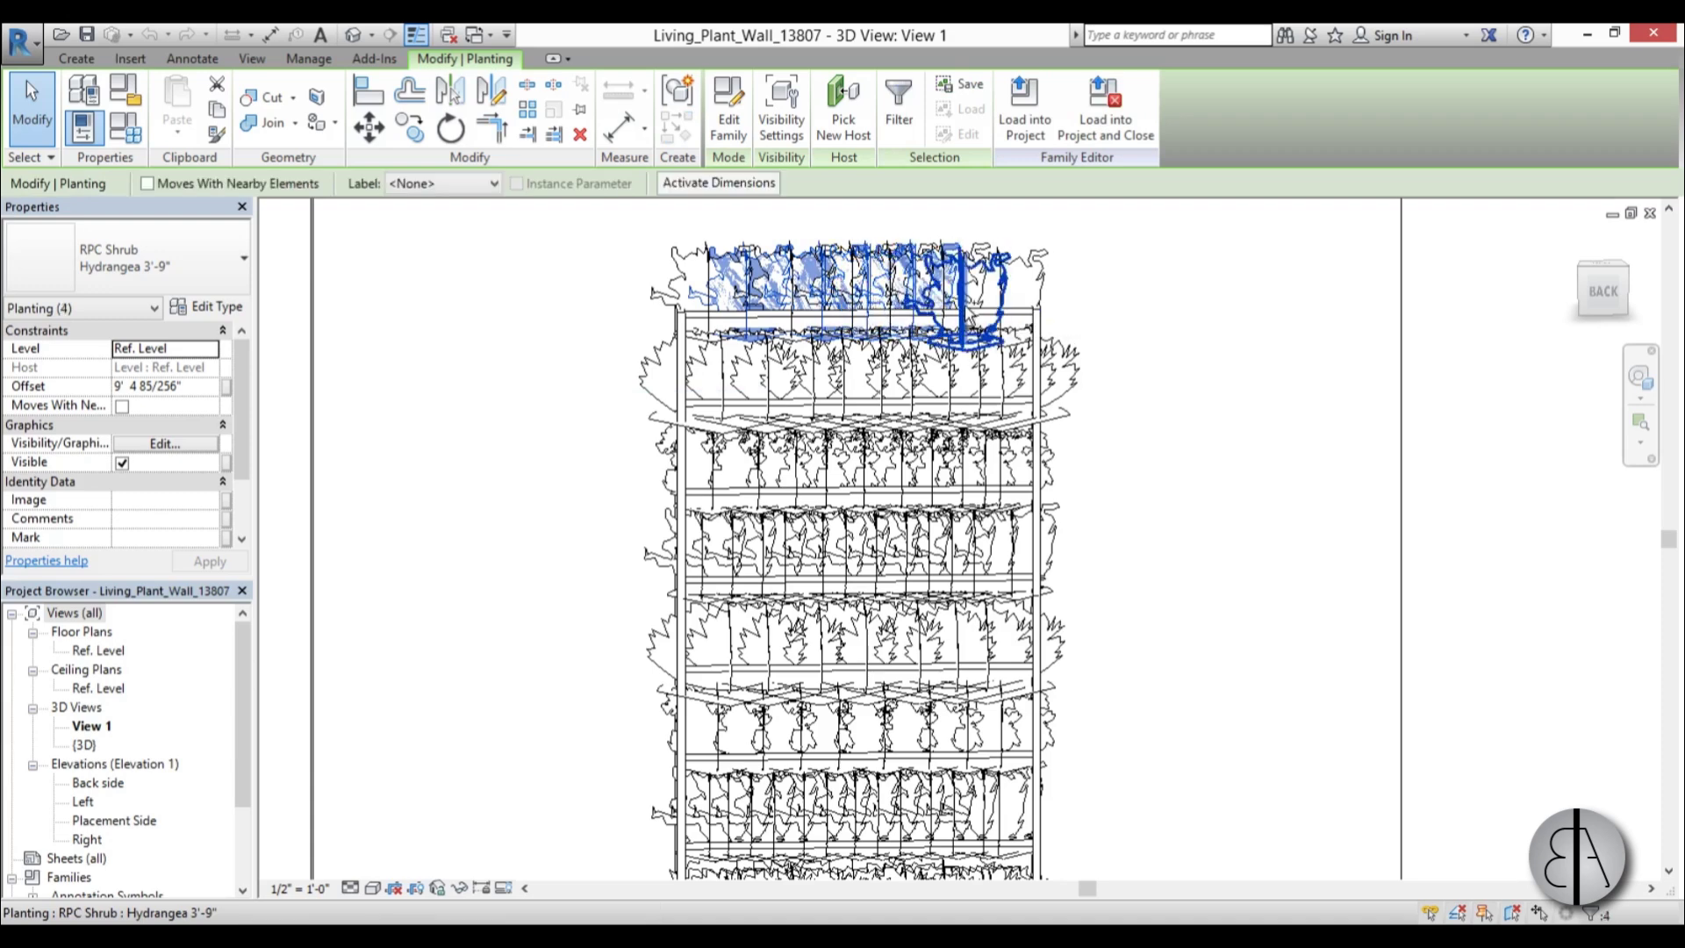
click(1223, 380)
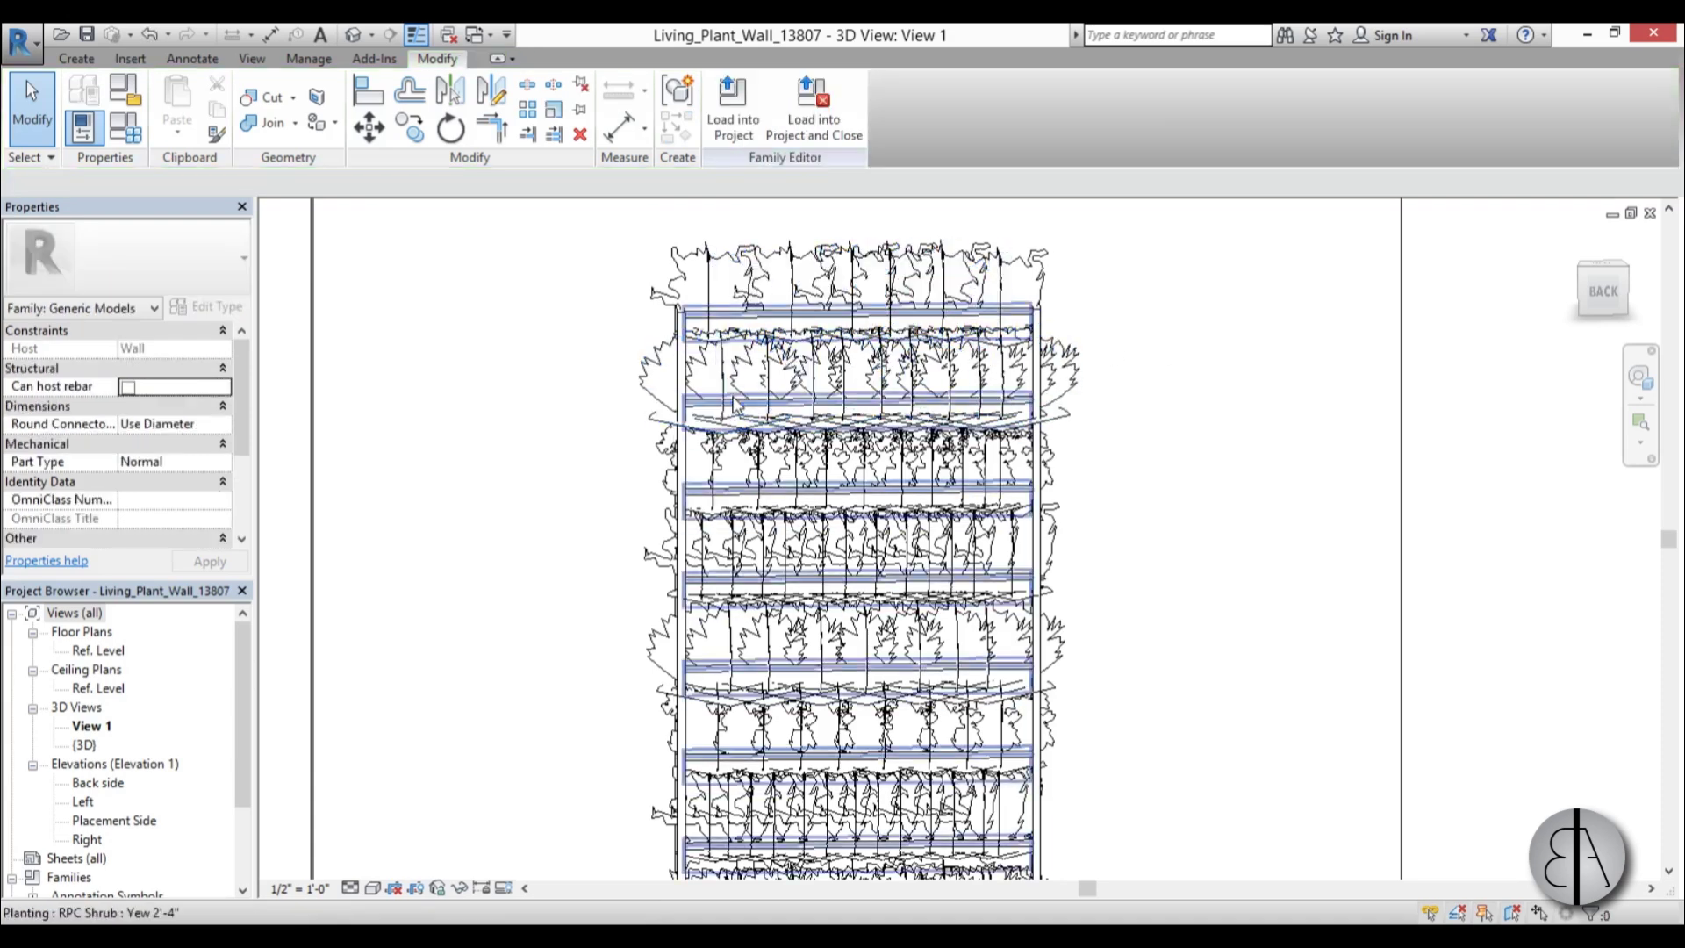
- Delete the surplus Yew 2'-4" shrubs from the second row, thinning out the overlapping plants
click(869, 412)
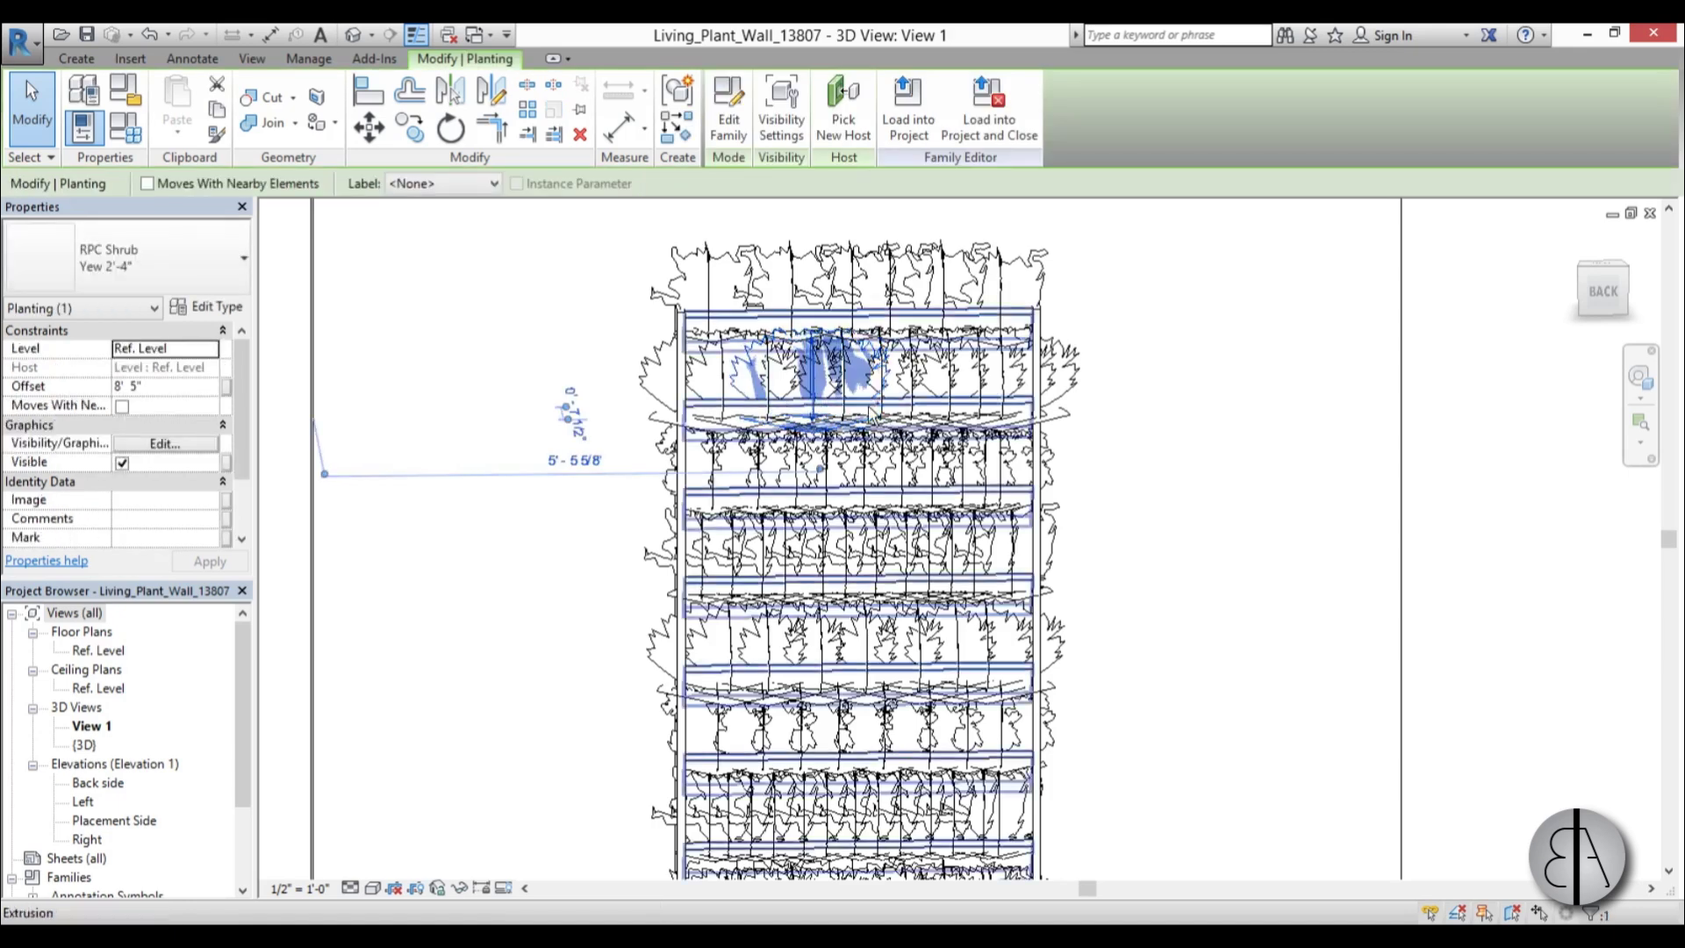
ctrl+click(881, 405)
ctrl+click(915, 403)
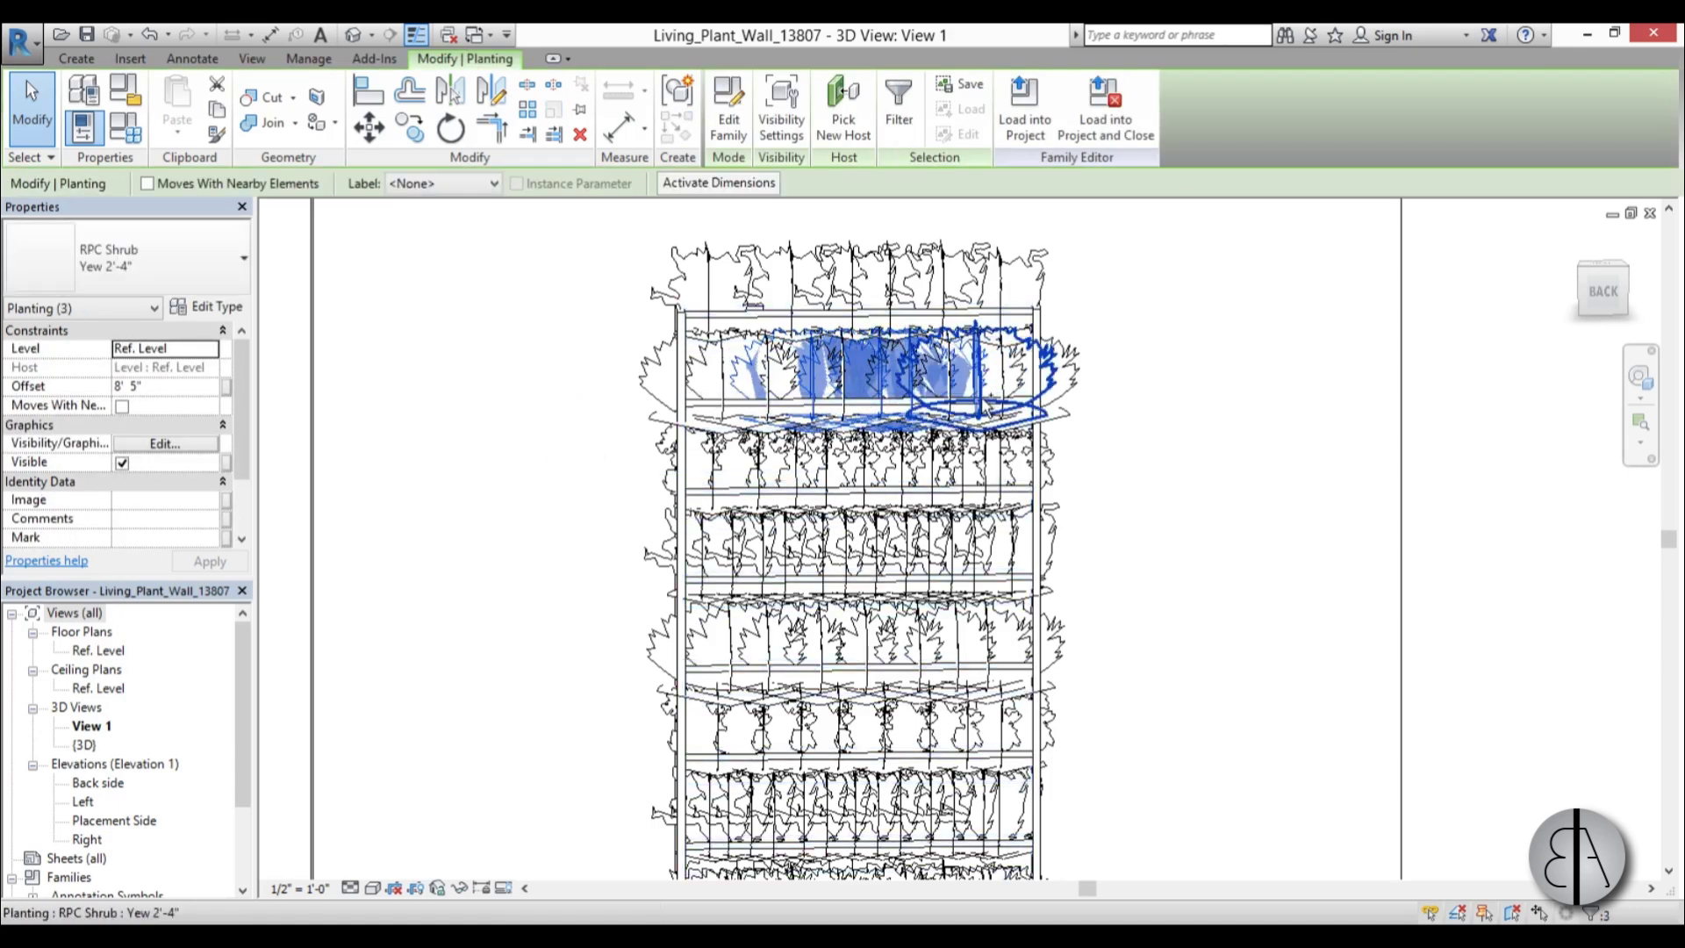
ctrl+click(984, 400)
key(Delete)
scroll(915, 380, up, 3)
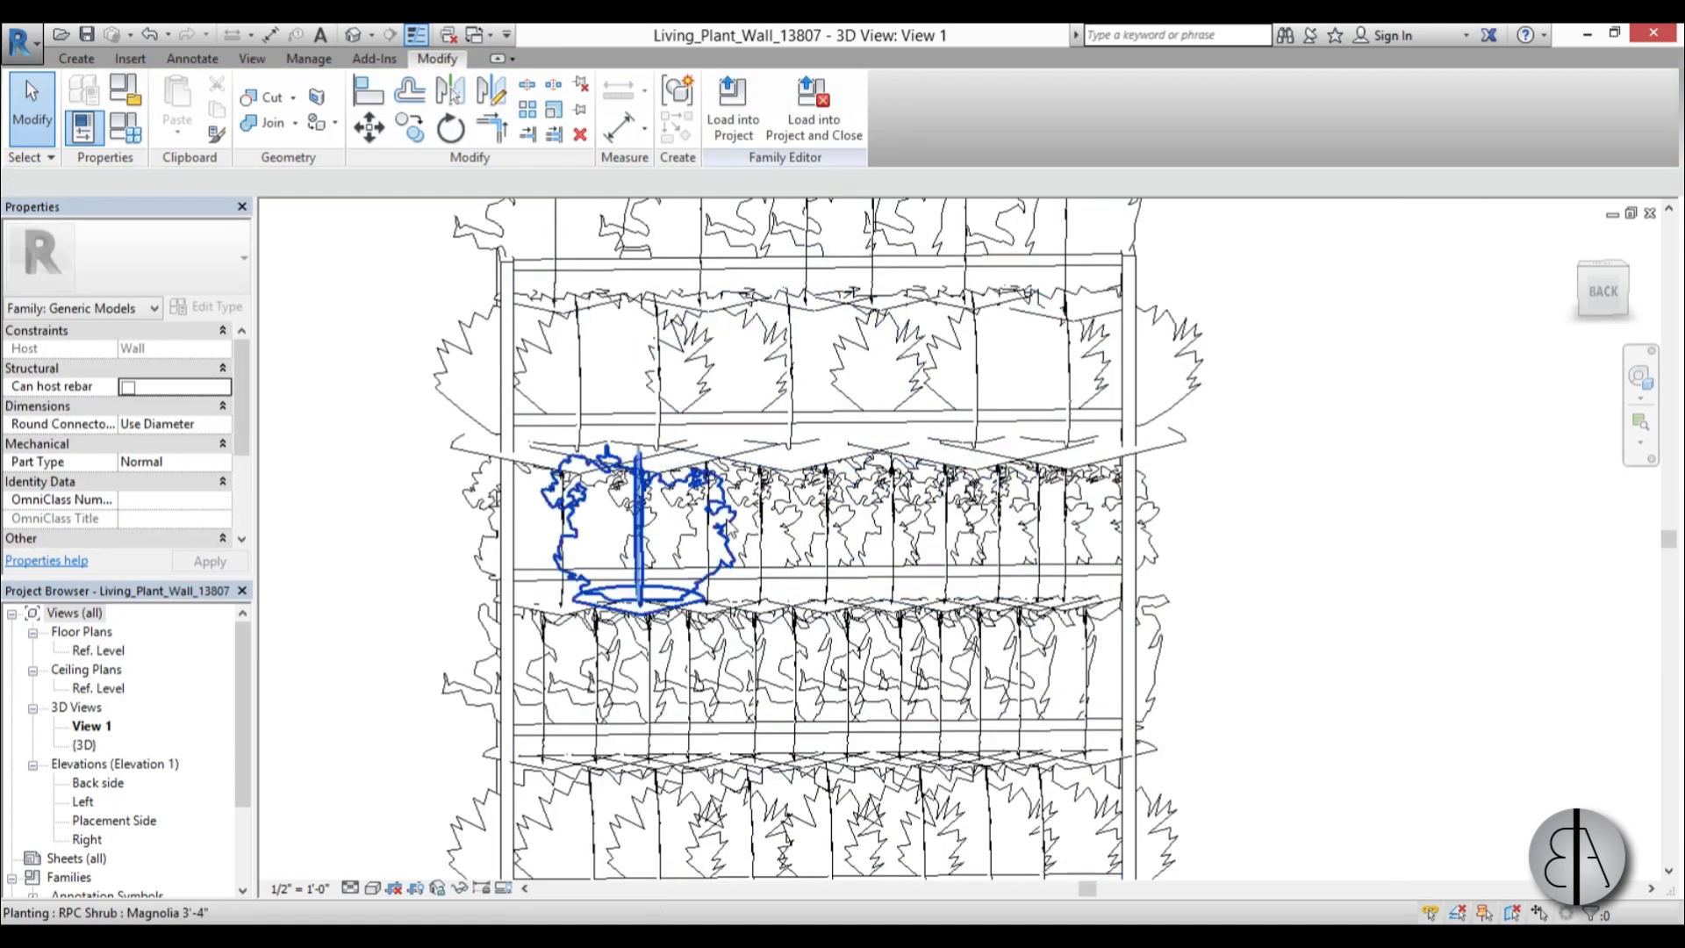
click(669, 397)
key(Escape)
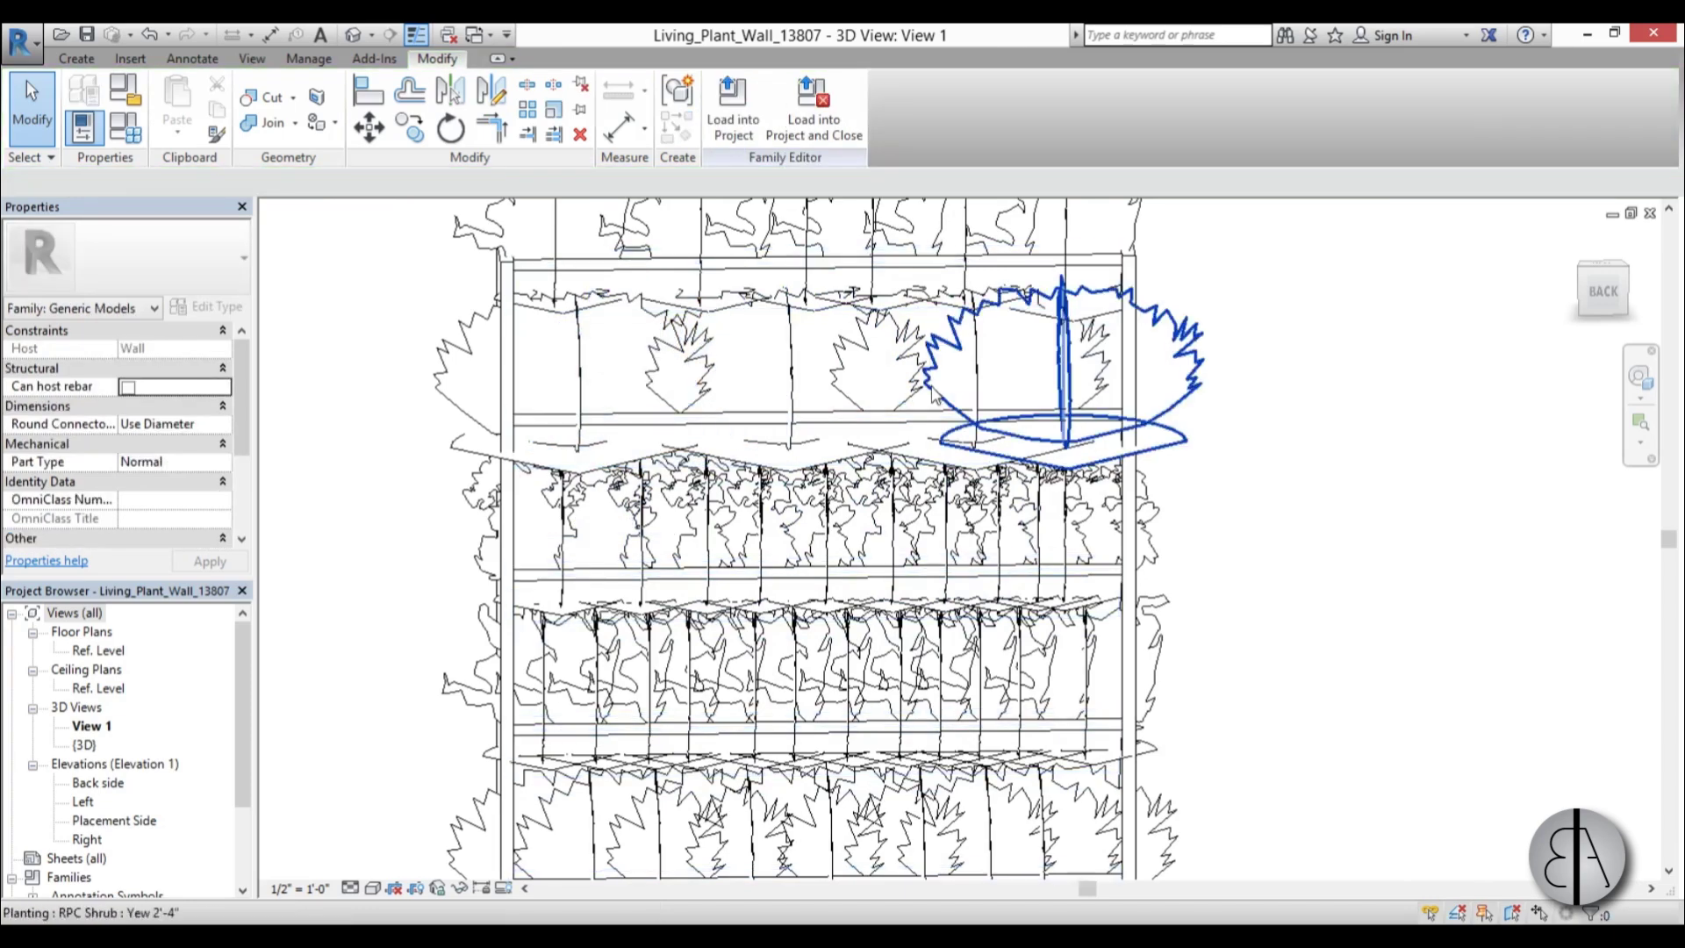
- Nudge two of the remaining Yew shrubs in the second row sideways to even out their spacing
click(970, 392)
drag(970, 391, 960, 391)
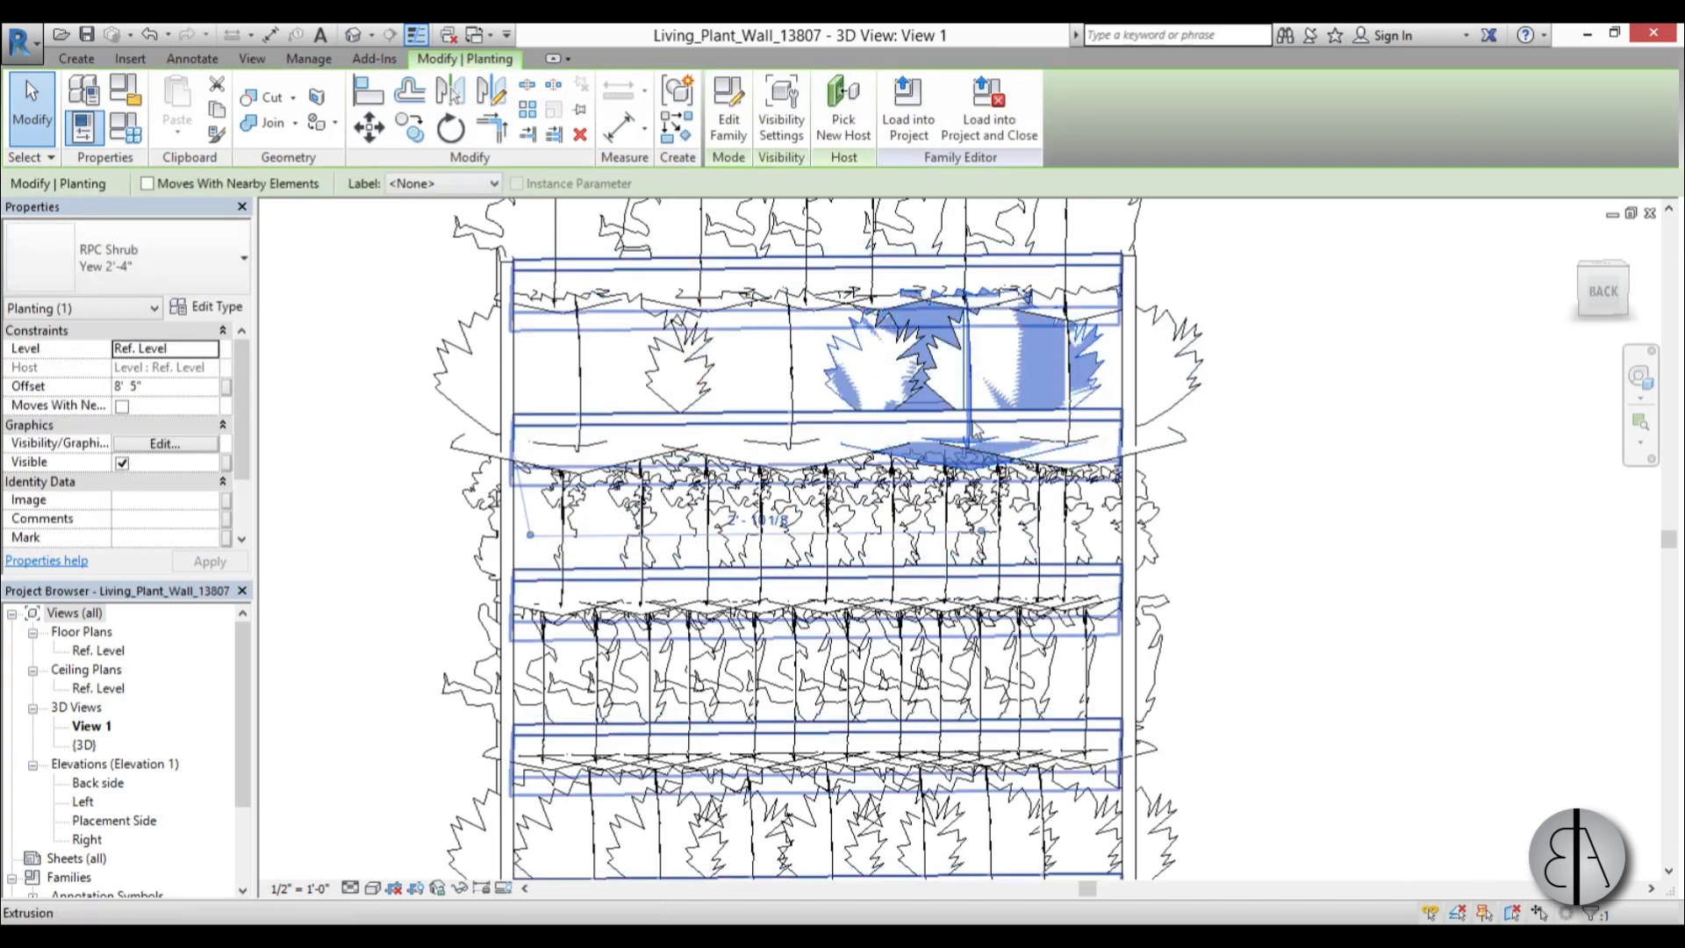
click(797, 380)
drag(795, 387, 785, 387)
click(1309, 463)
scroll(1124, 268, down, 1)
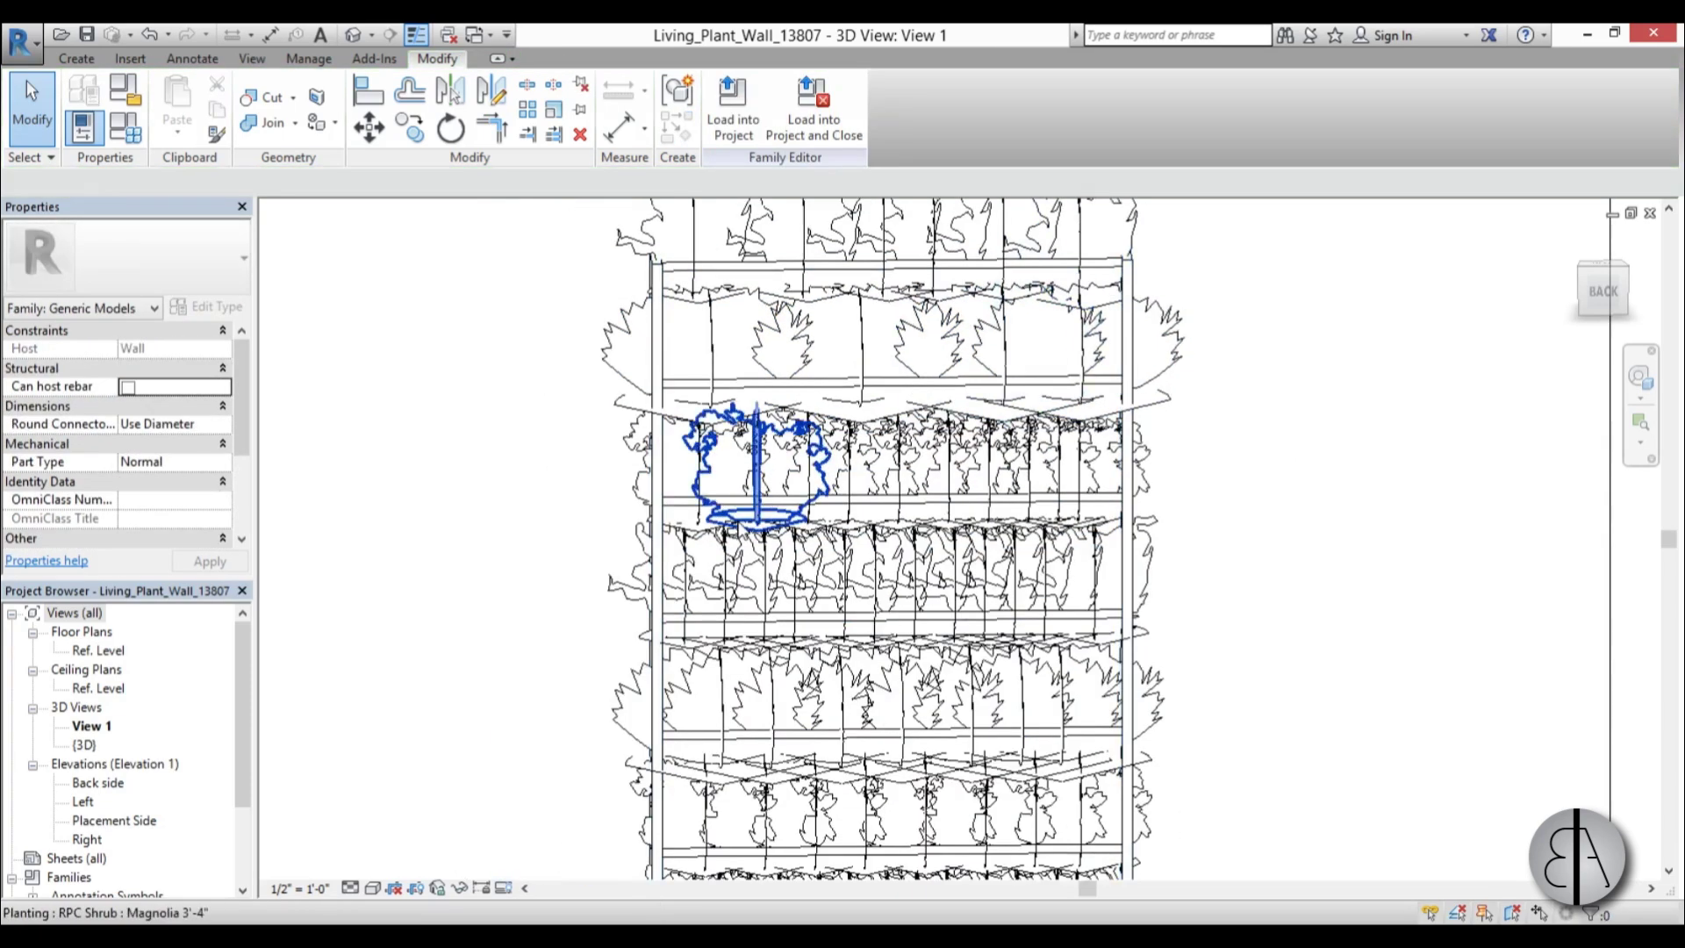
- Delete alternate Magnolia 3'-4" shrubs from the third row of the plant wall
scroll(737, 401, up, 2)
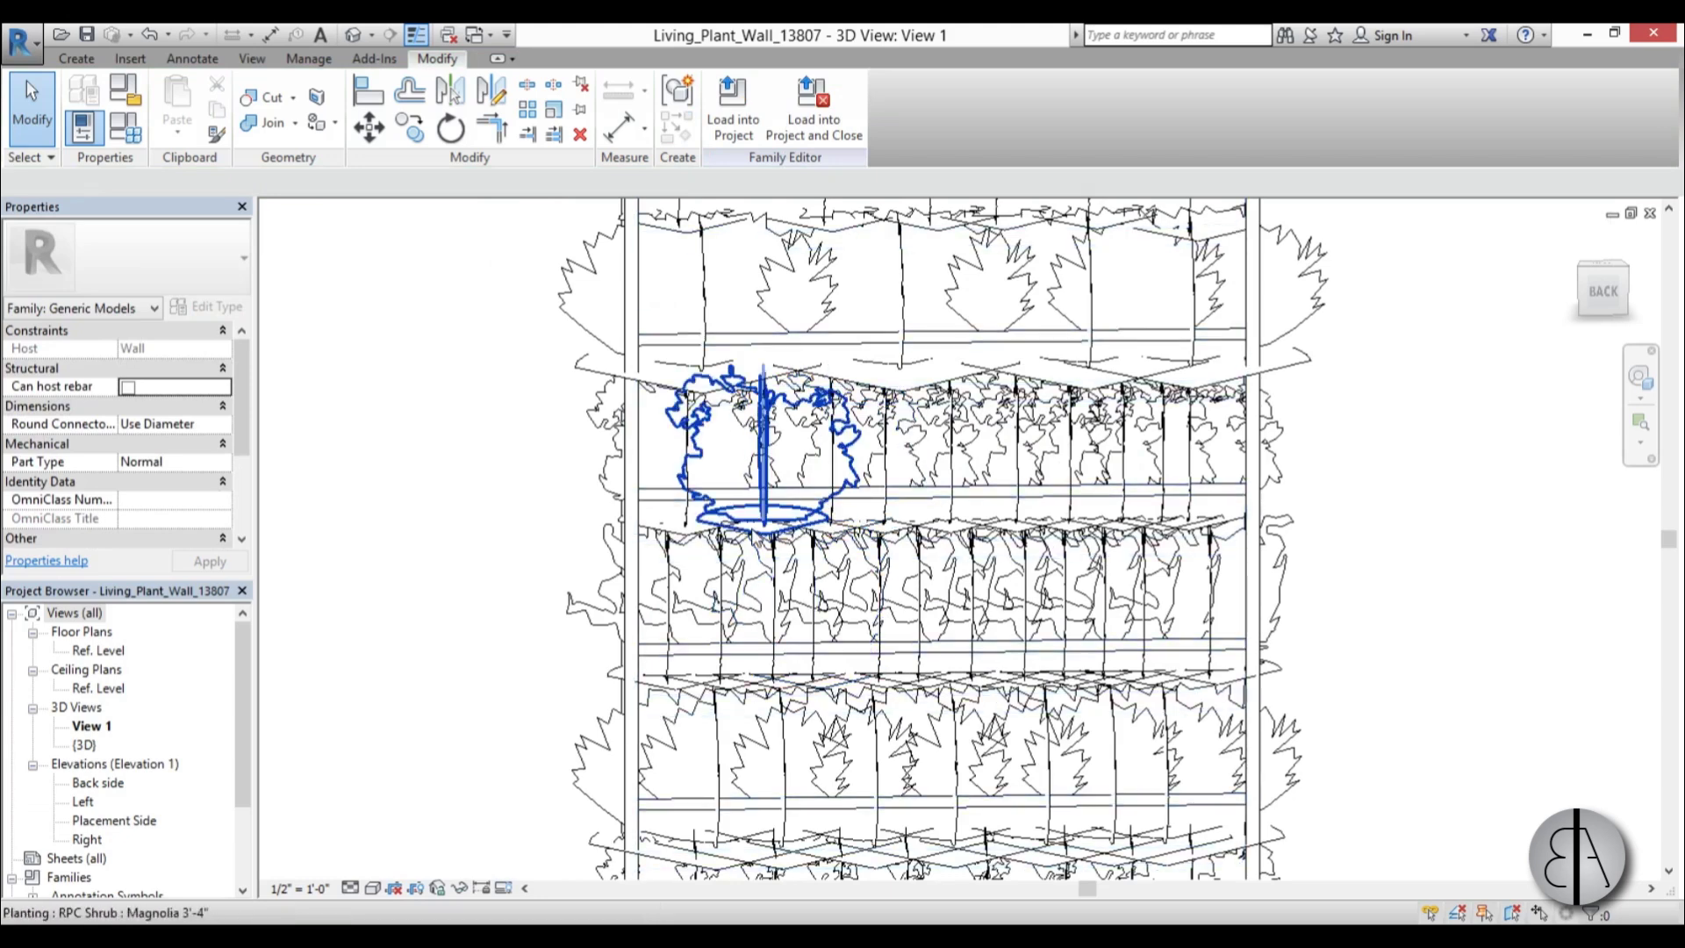
click(765, 514)
ctrl+click(882, 527)
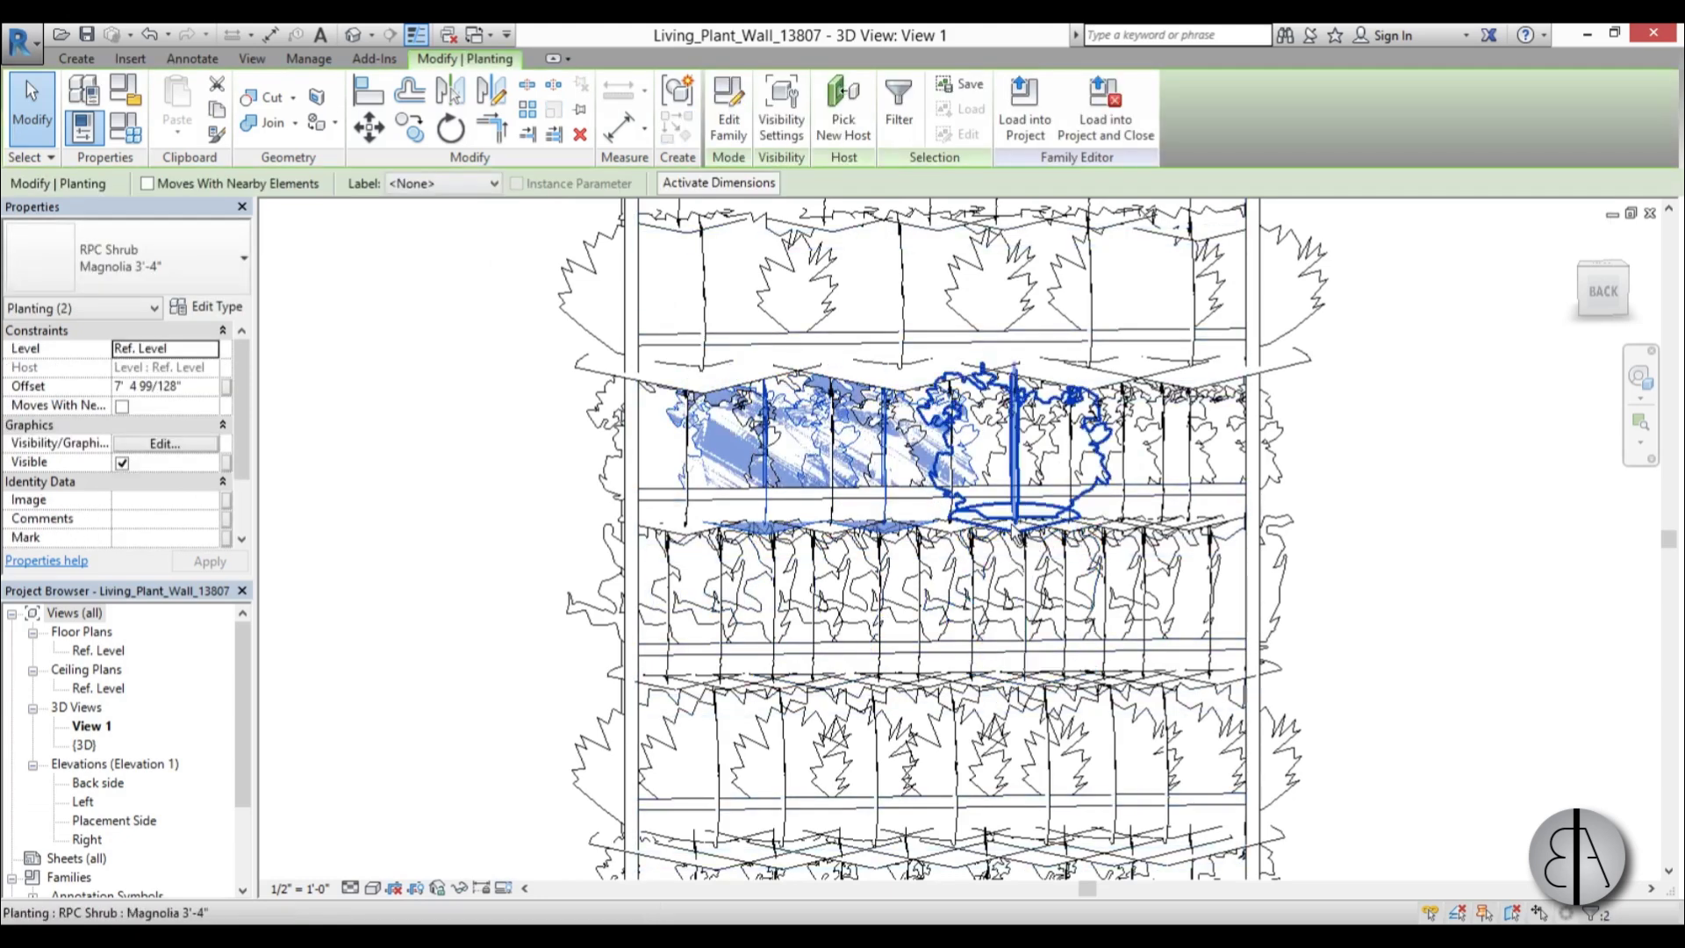
ctrl+click(1018, 524)
ctrl+click(1127, 524)
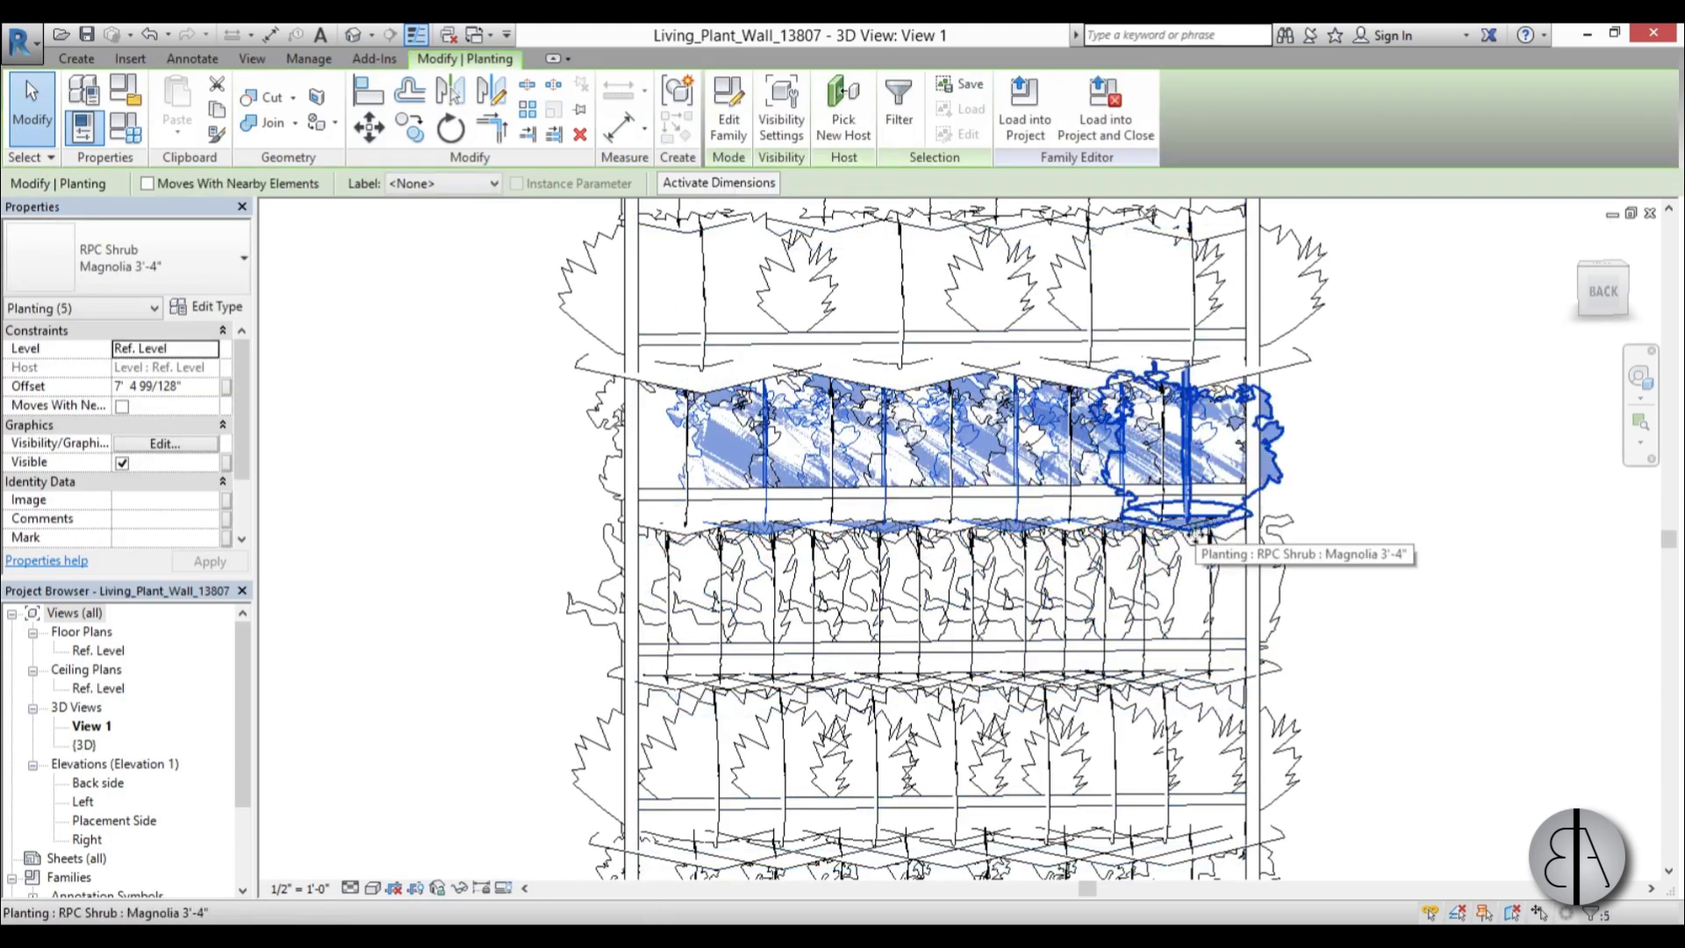
key(Escape)
- Delete alternate Hydrangea 3'-9" shrubs from the fourth row and nudge one remaining shrub to even out the spacing
middle_drag(943, 630, 823, 472)
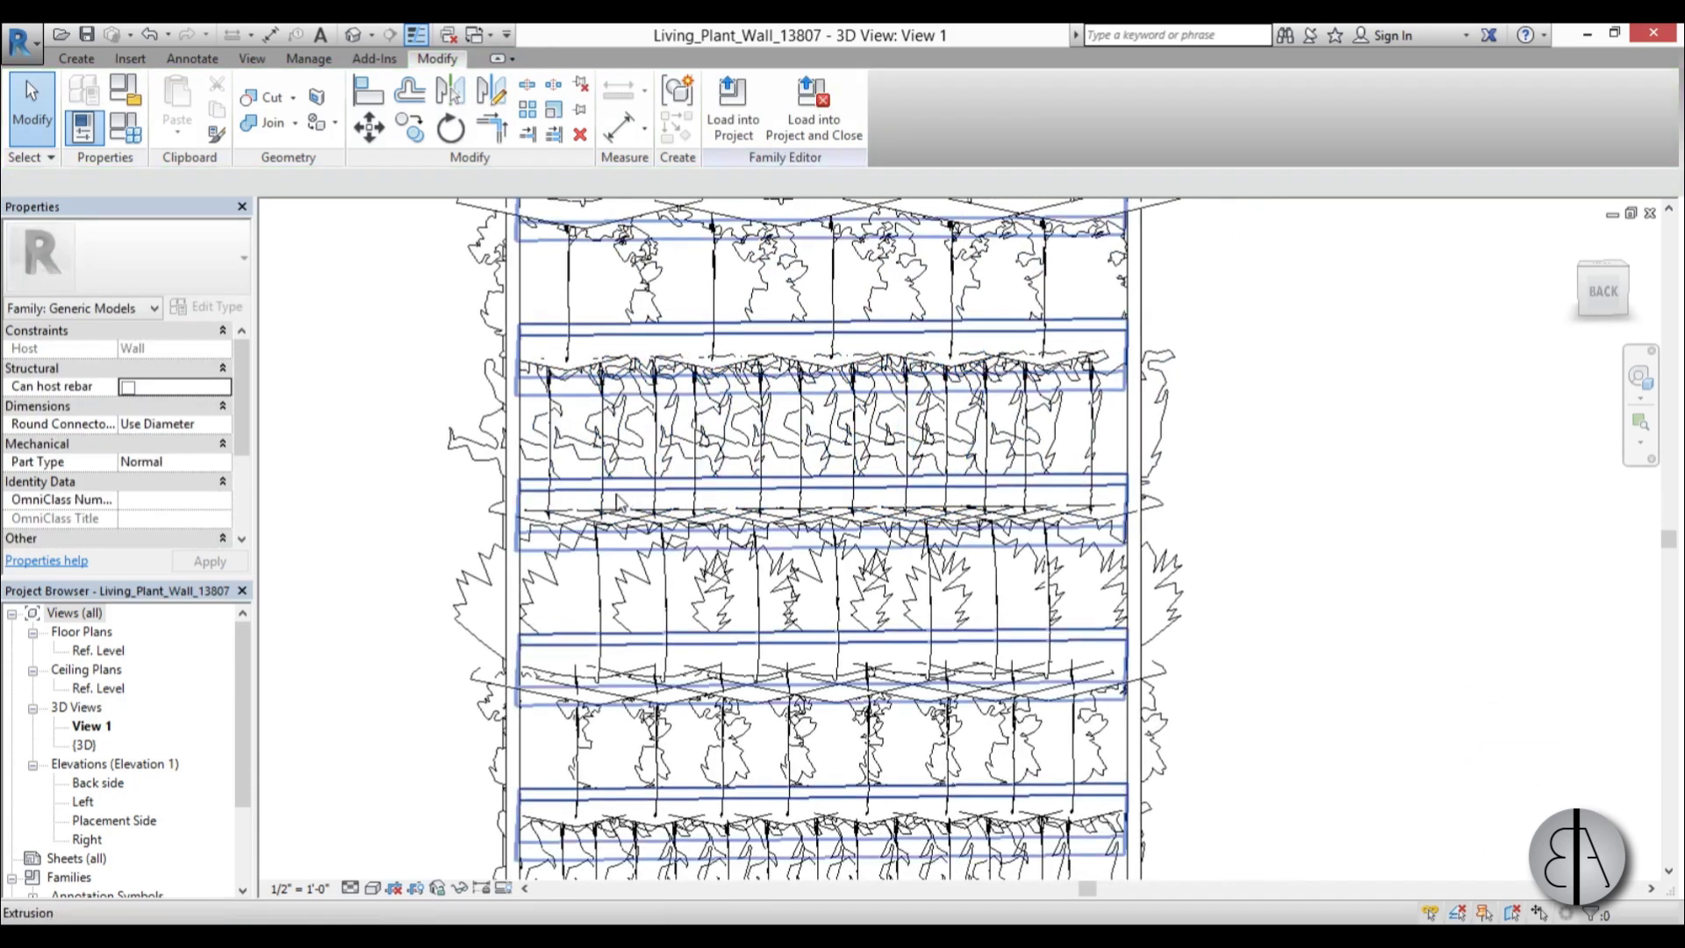
click(665, 461)
ctrl+click(741, 447)
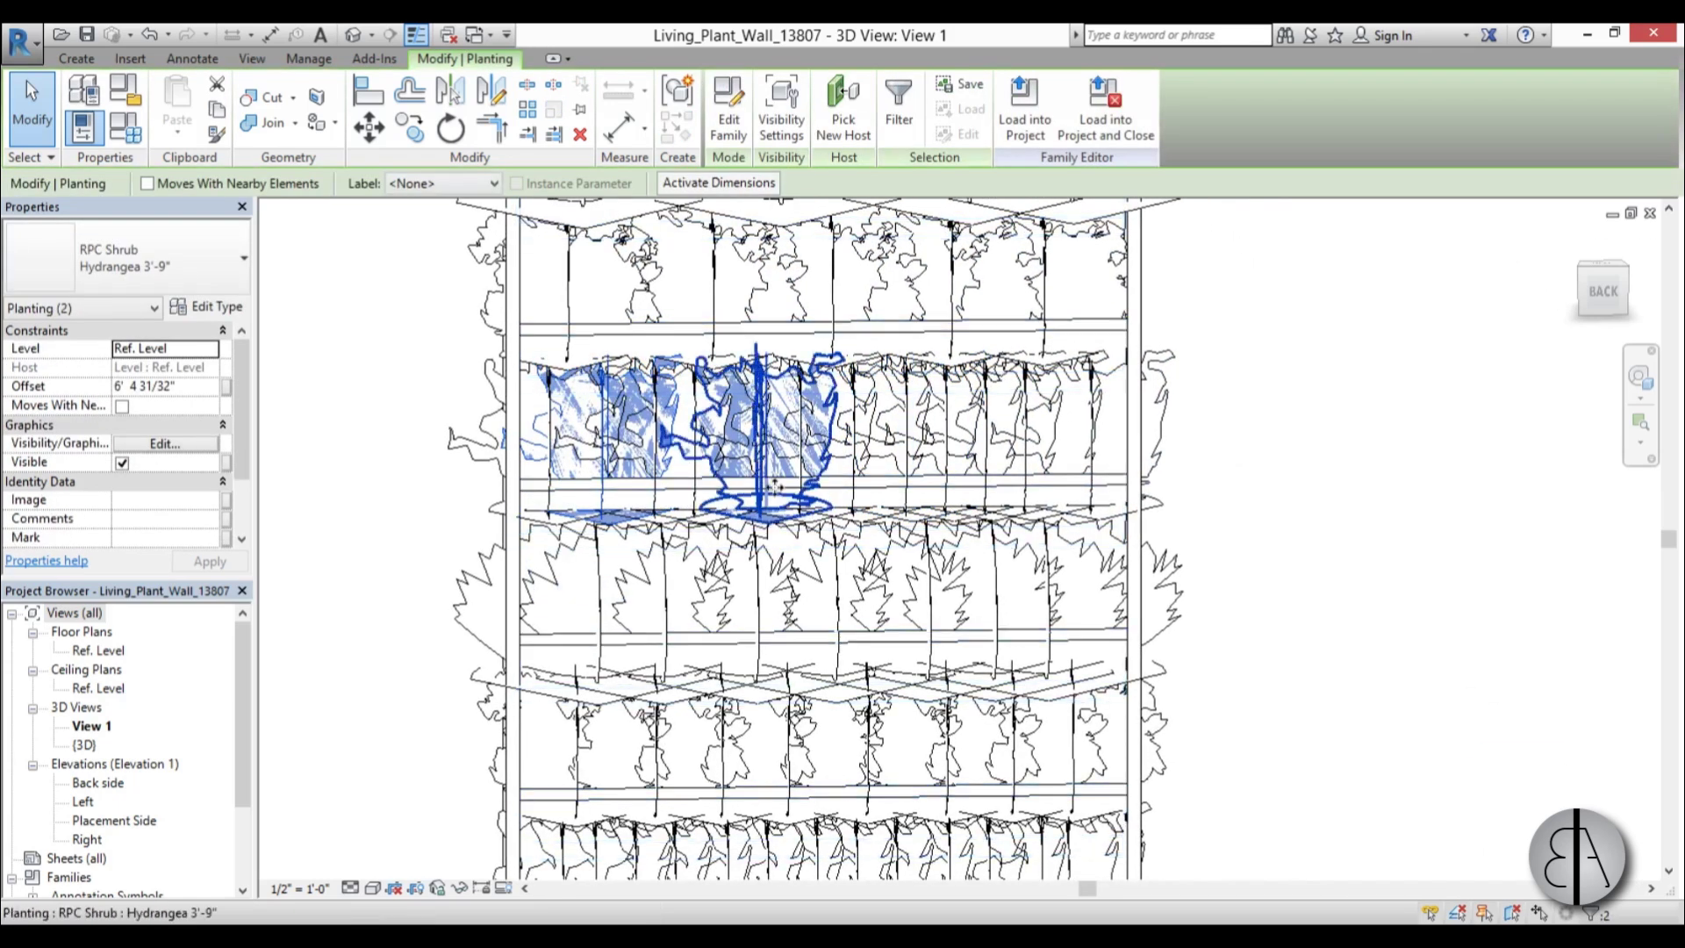
ctrl+click(858, 481)
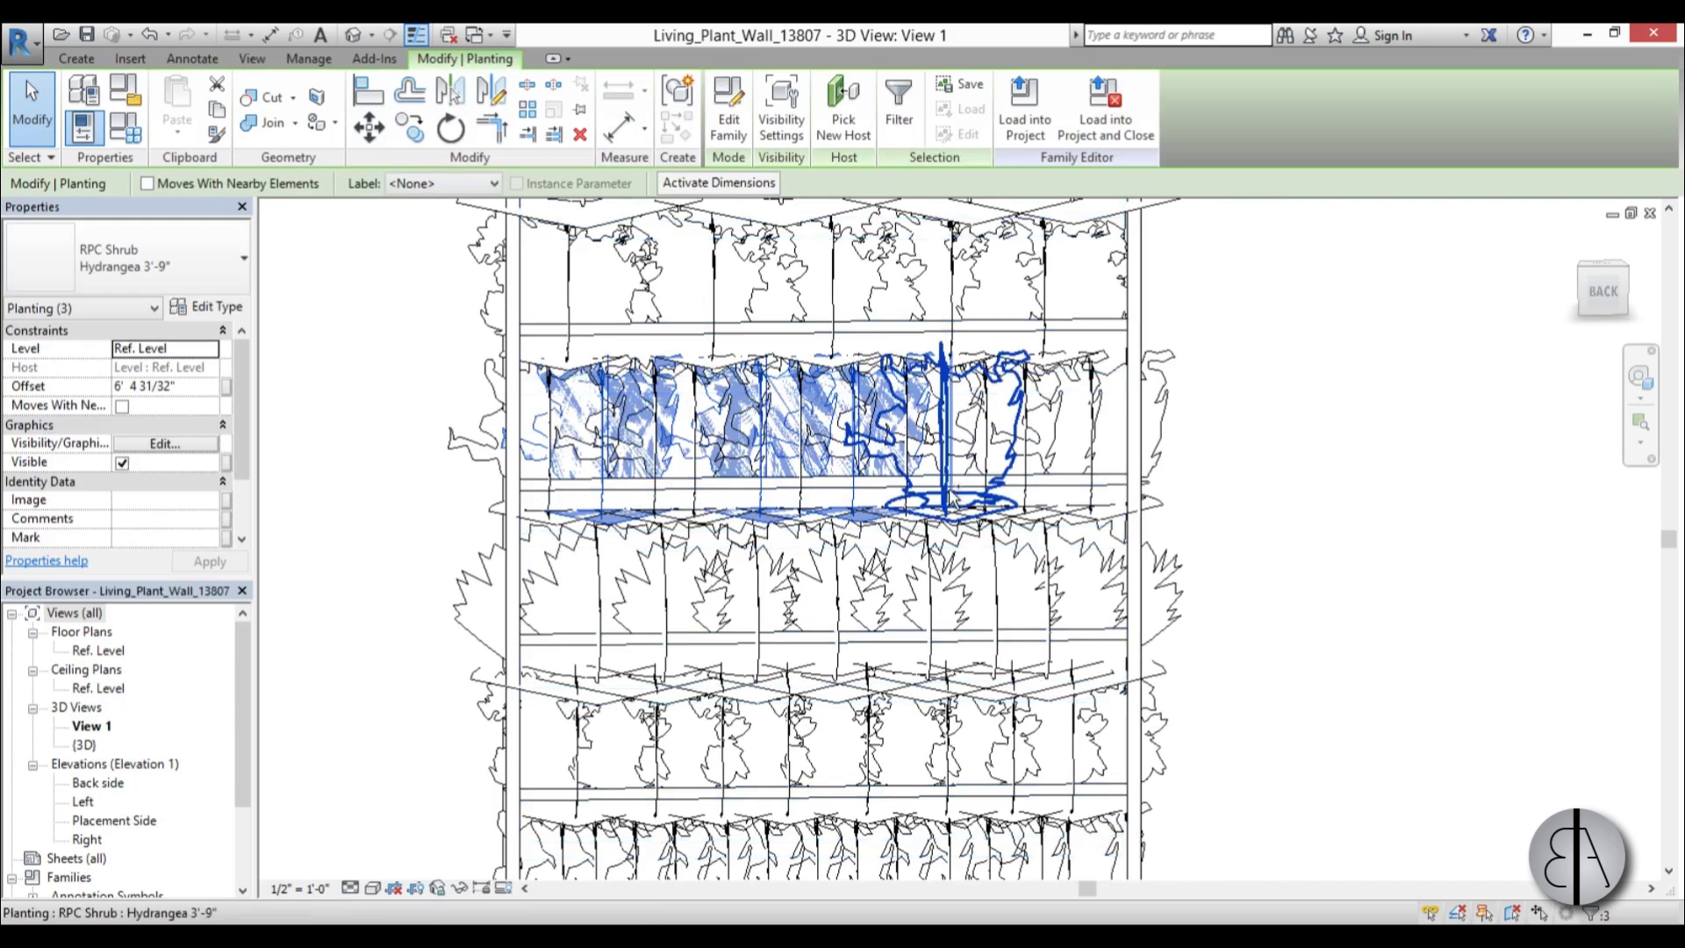
ctrl+click(951, 495)
ctrl+click(1028, 500)
key(Escape)
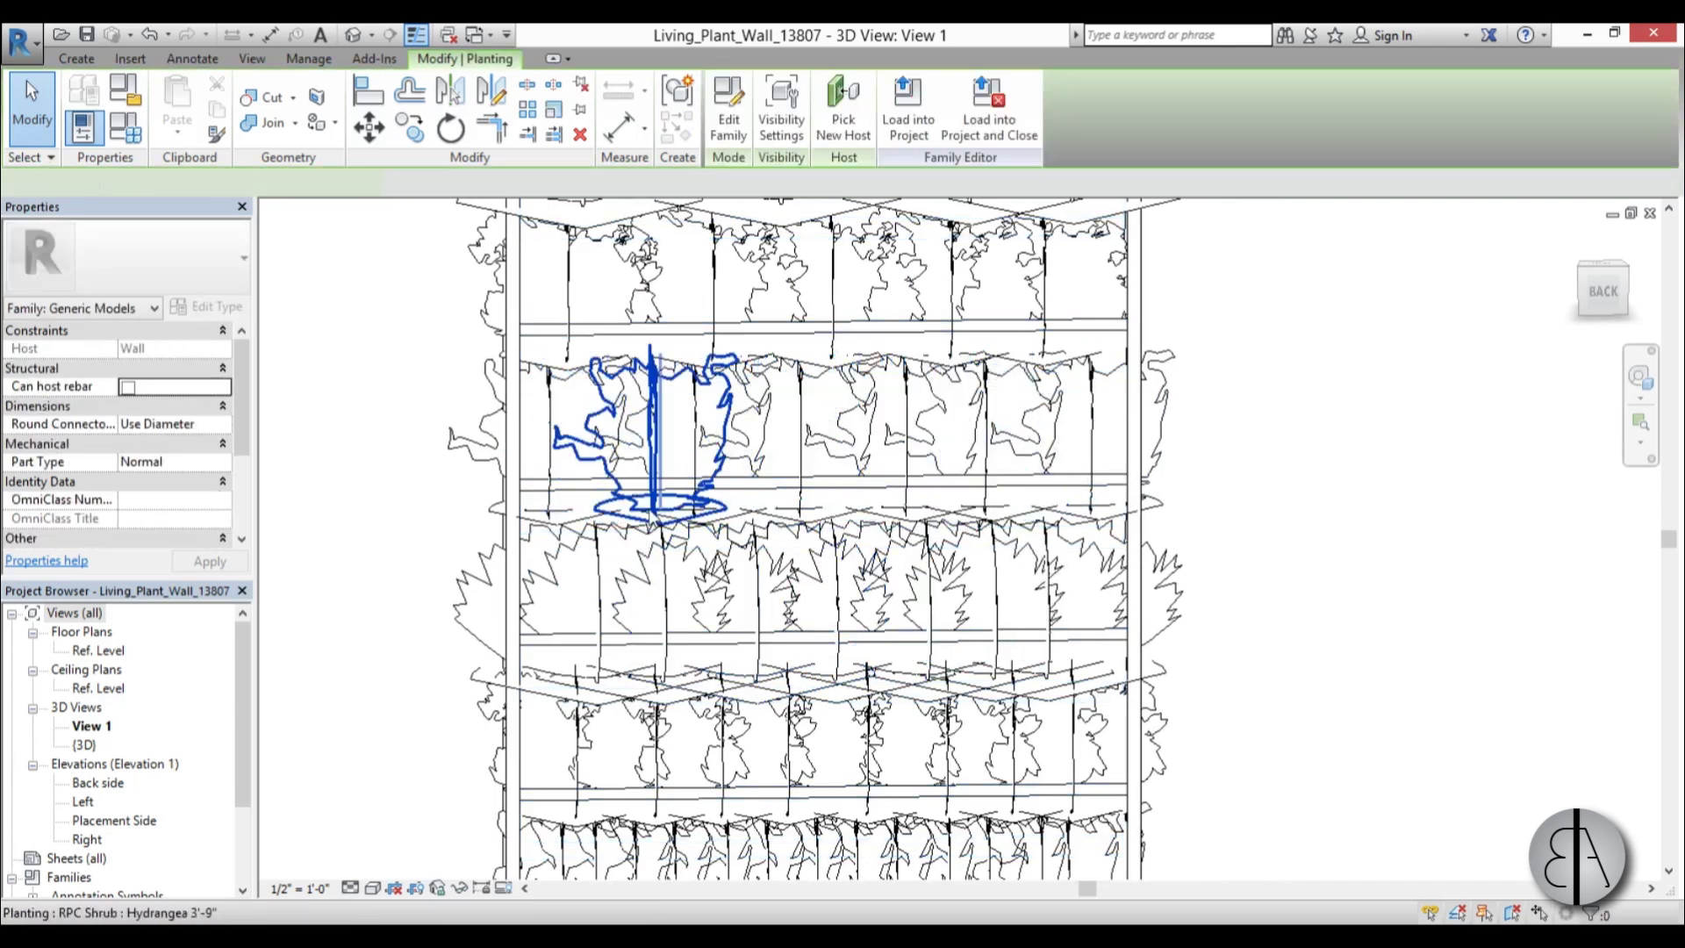
click(648, 512)
drag(647, 512, 639, 512)
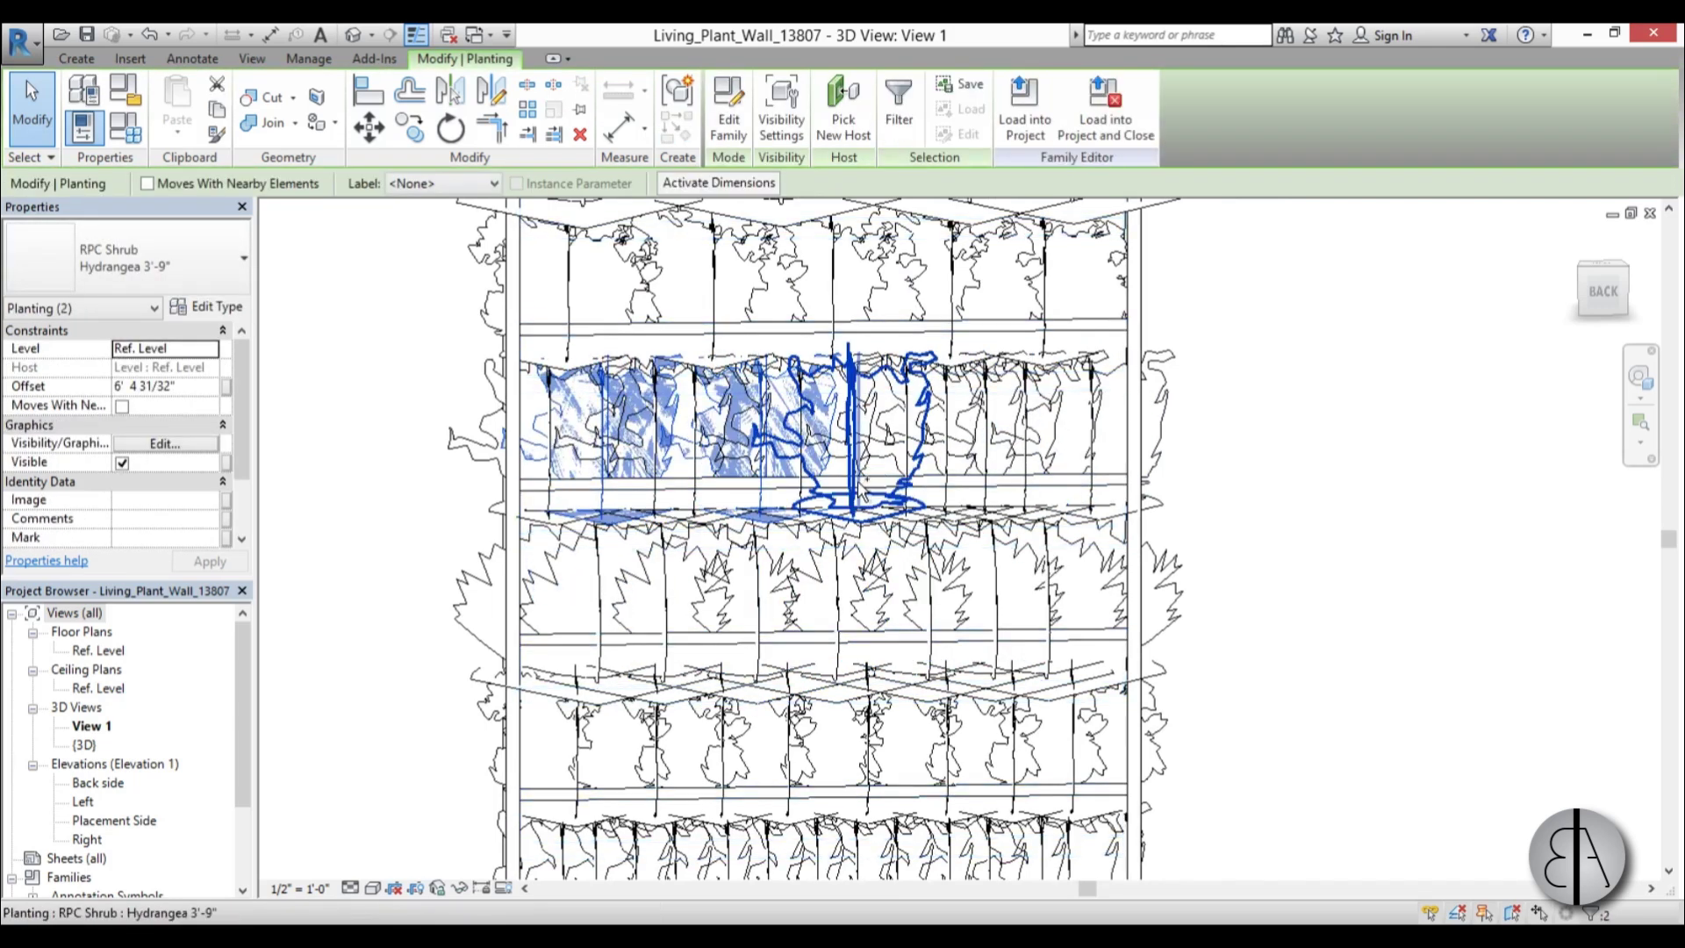
ctrl+click(853, 487)
ctrl+click(950, 494)
ctrl+click(1028, 496)
key(Escape)
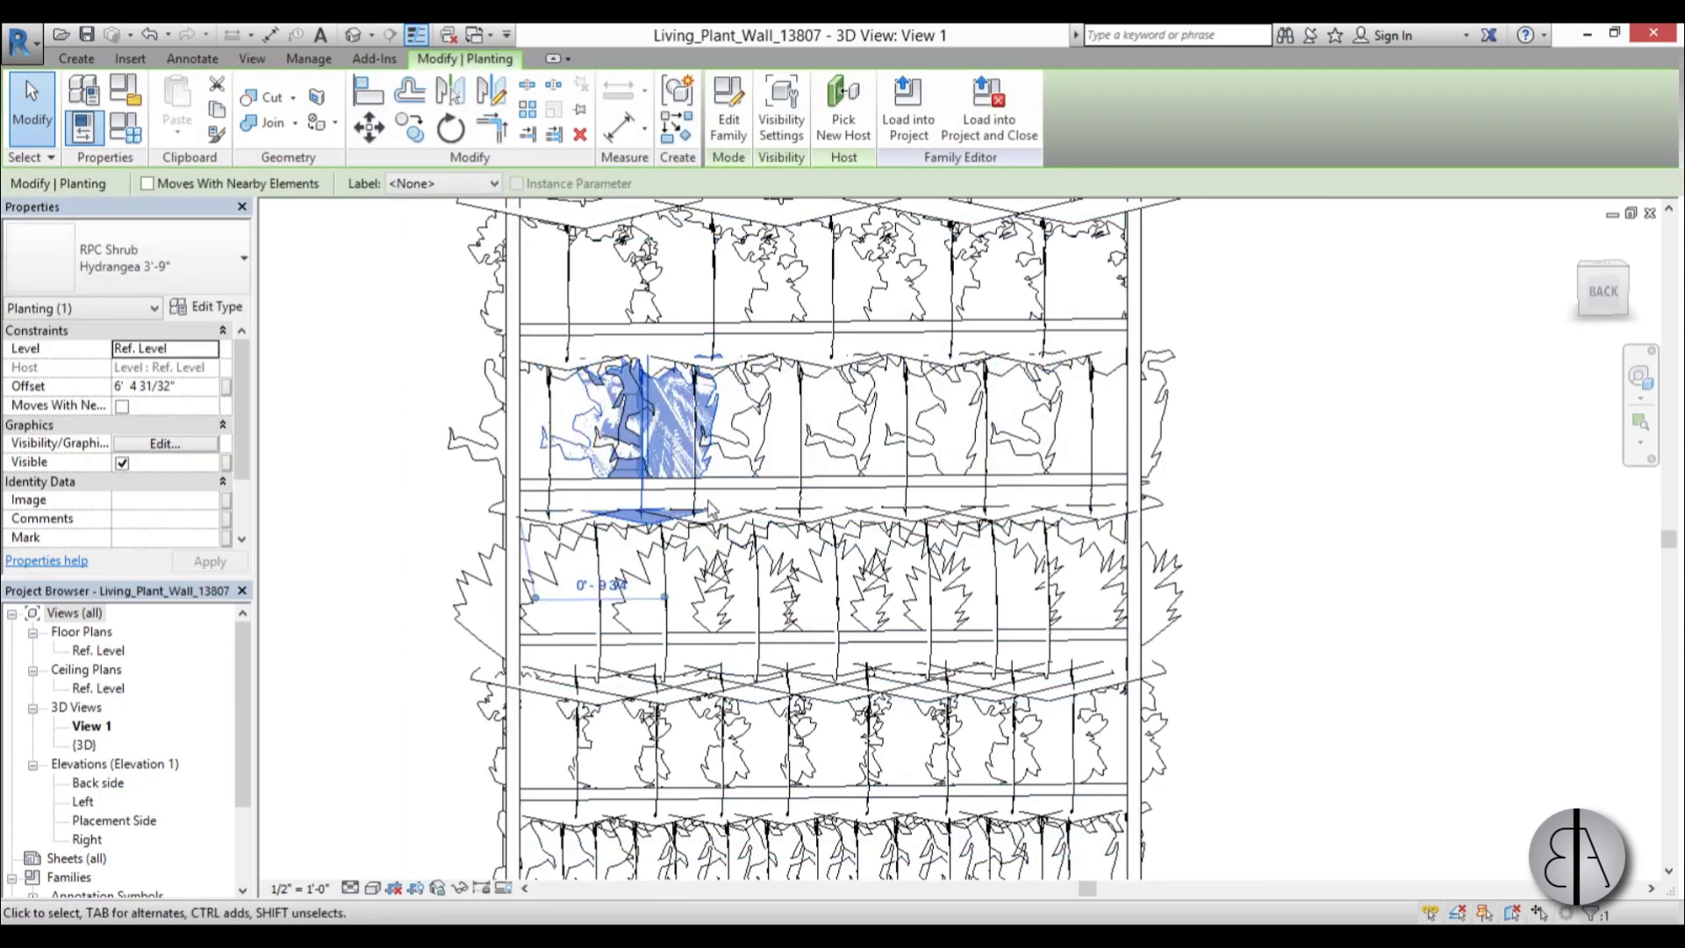
- Delete four overlapping Yew shrubs from the fifth row of the plant wall
scroll(761, 484, down, 3)
click(755, 476)
ctrl+click(869, 474)
ctrl+click(972, 470)
key(Delete)
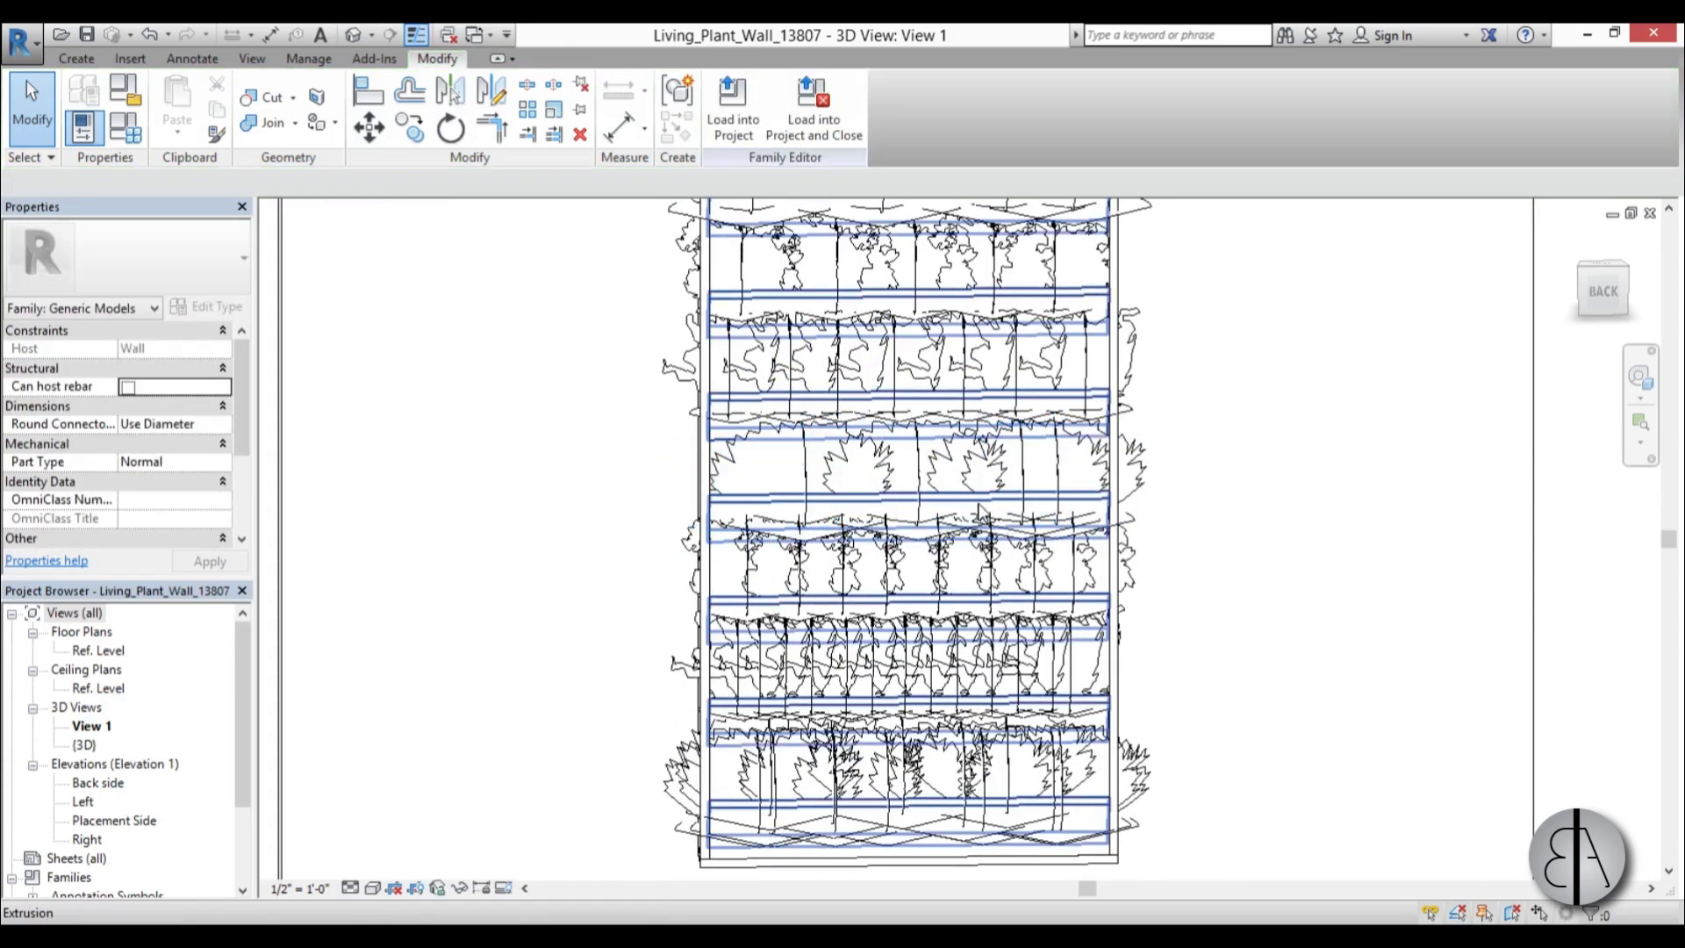
click(1020, 471)
key(Delete)
- Delete three Magnolia 3'-4" shrubs from the sixth row of the plant wall
middle_drag(774, 590, 728, 523)
click(727, 527)
ctrl+click(894, 502)
ctrl+click(988, 502)
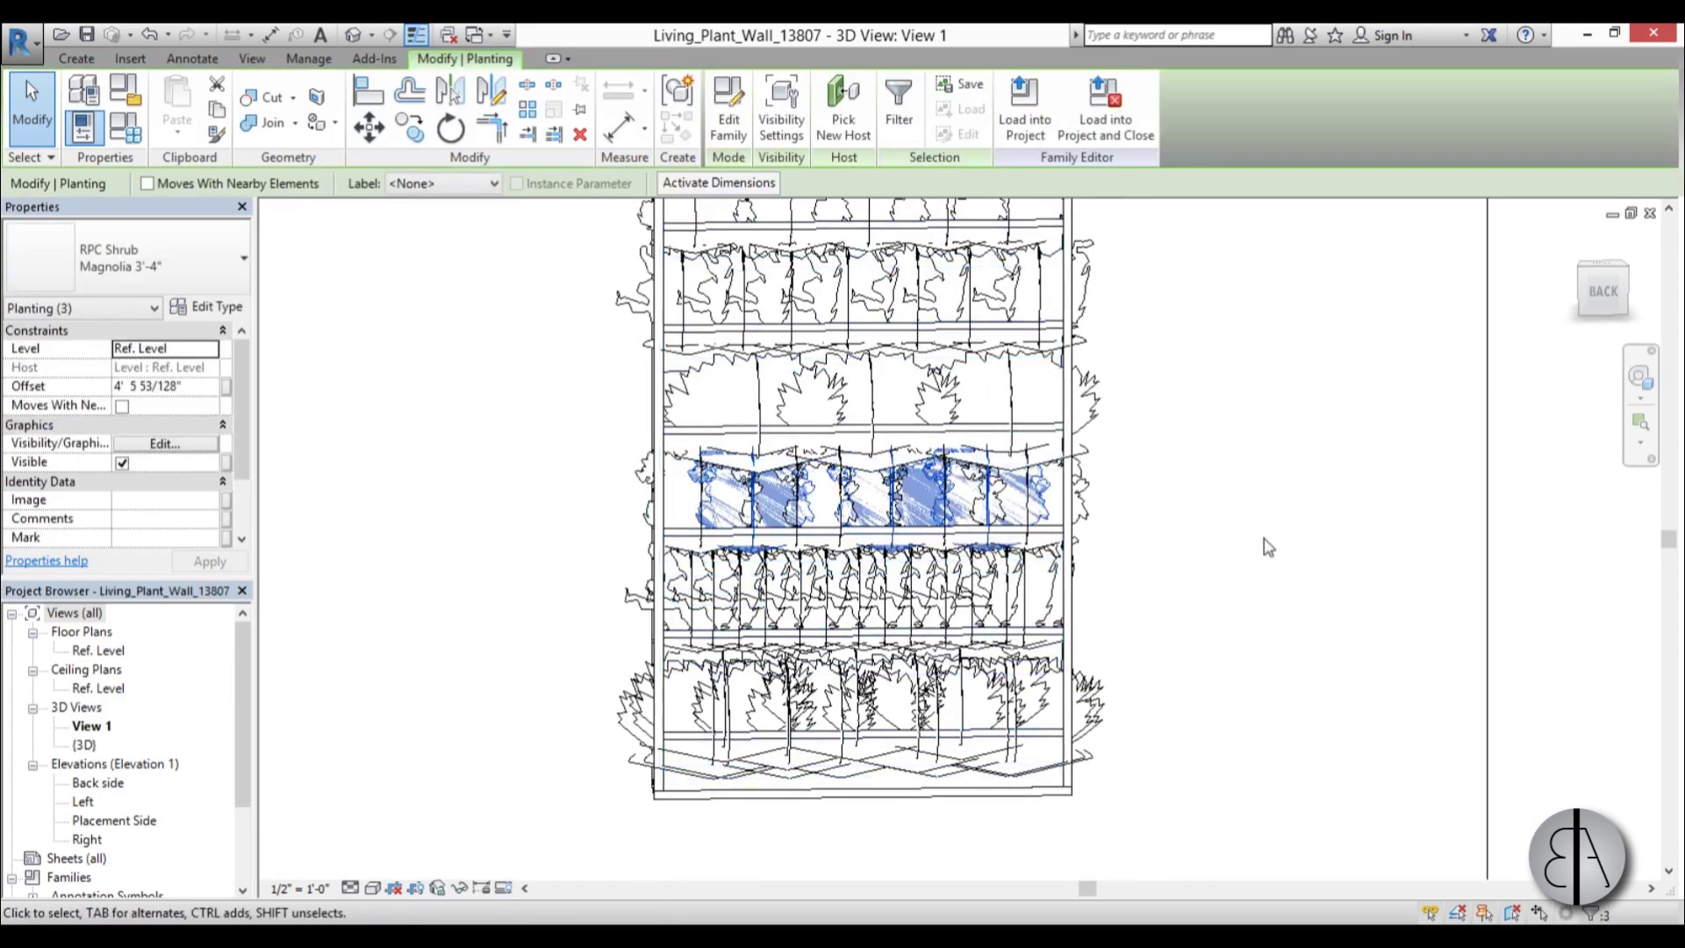
key(Delete)
- Delete six alternate Hydrangea 3'-9" shrubs from the seventh row of the plant wall
scroll(783, 736, up, 2)
click(713, 590)
ctrl+click(797, 599)
ctrl+click(882, 598)
ctrl+click(973, 598)
ctrl+click(1060, 597)
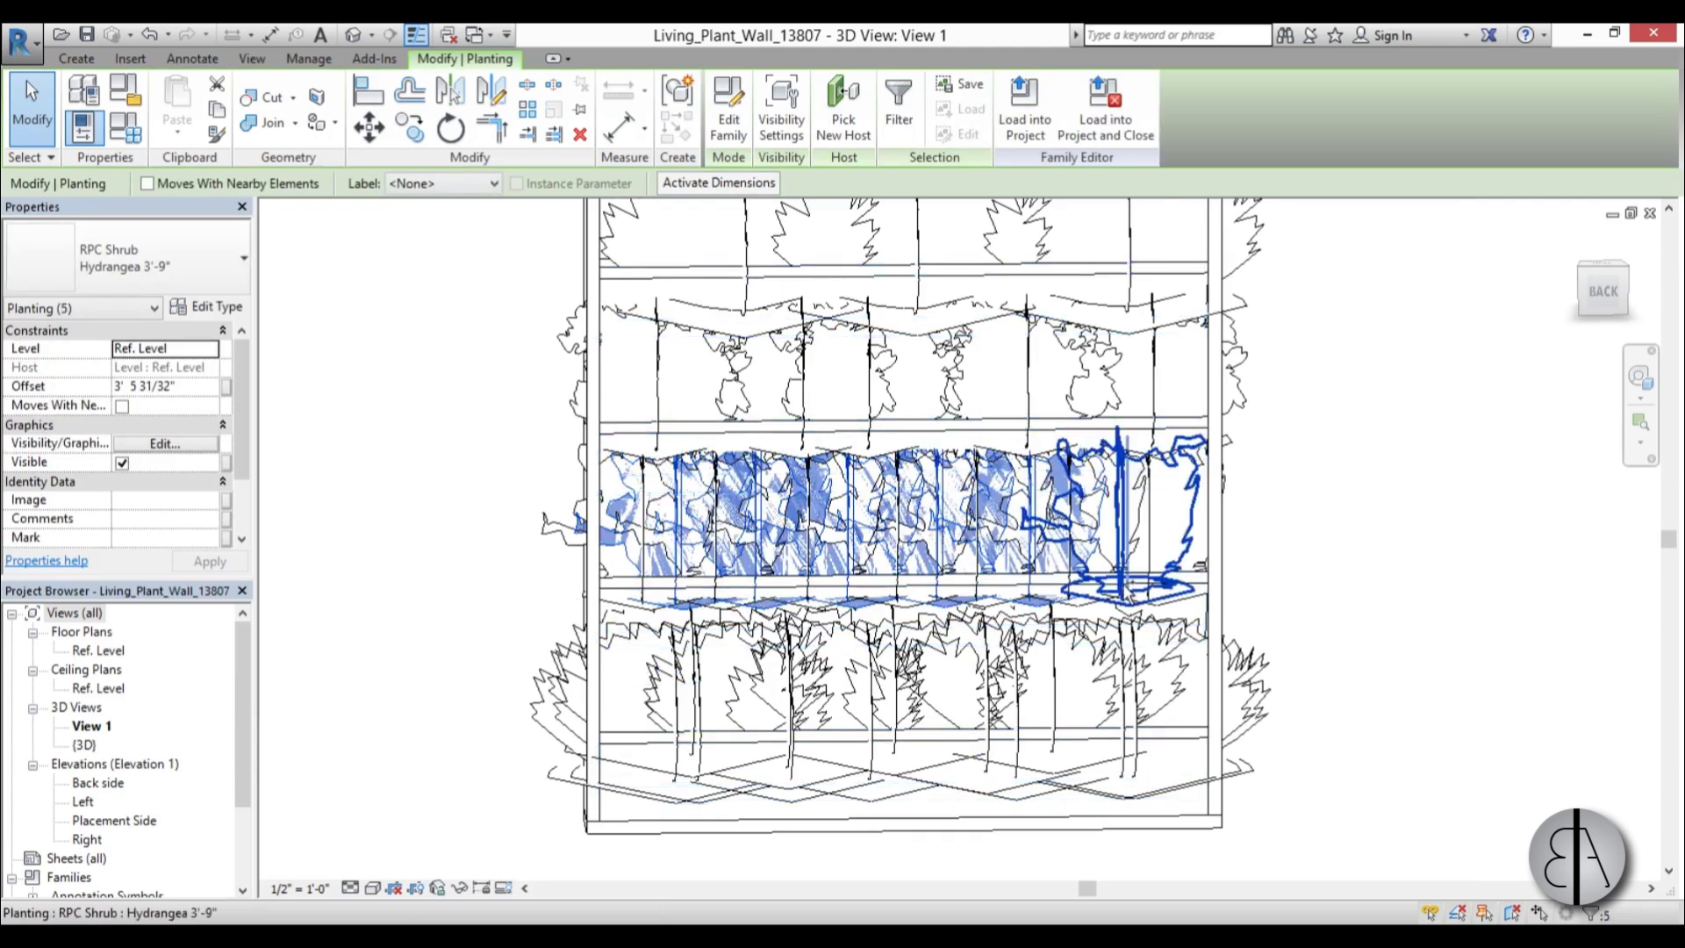
ctrl+click(1139, 596)
key(Delete)
- Delete one more Magnolia shrub from the sixth row and nudge the neighbouring shrubs to even out the gap
middle_drag(878, 668, 835, 542)
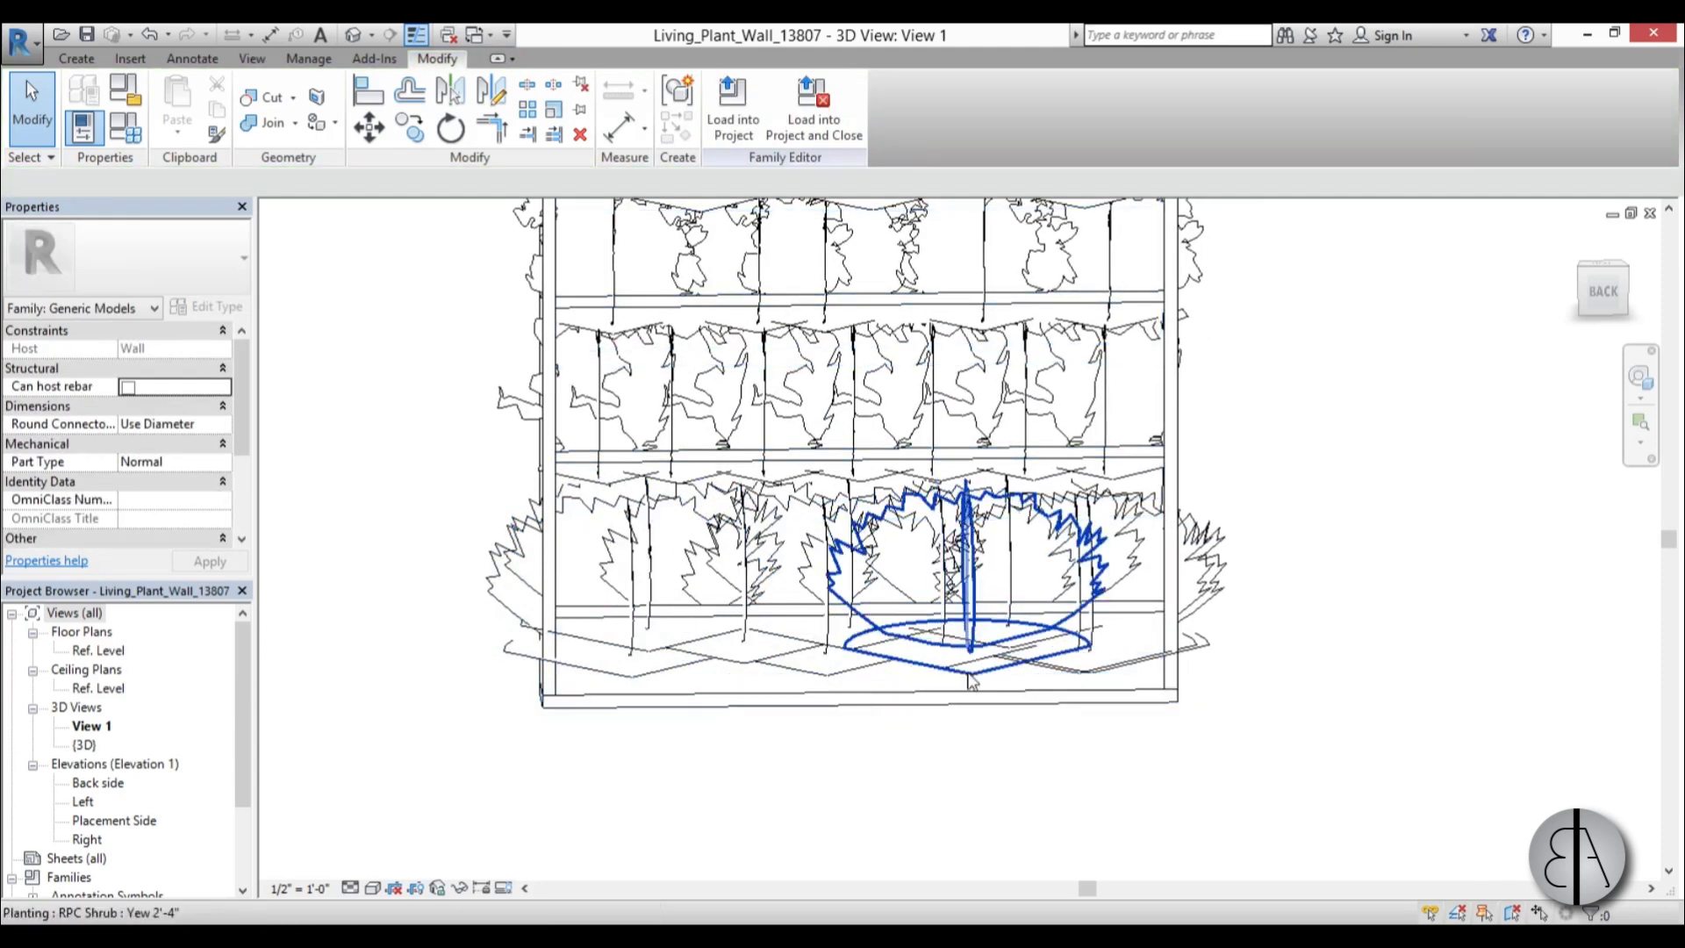
scroll(1062, 687, down, 3)
shift+middle_drag(1176, 623, 1116, 644)
shift+middle_drag(1181, 529, 1143, 538)
middle_drag(831, 491, 791, 558)
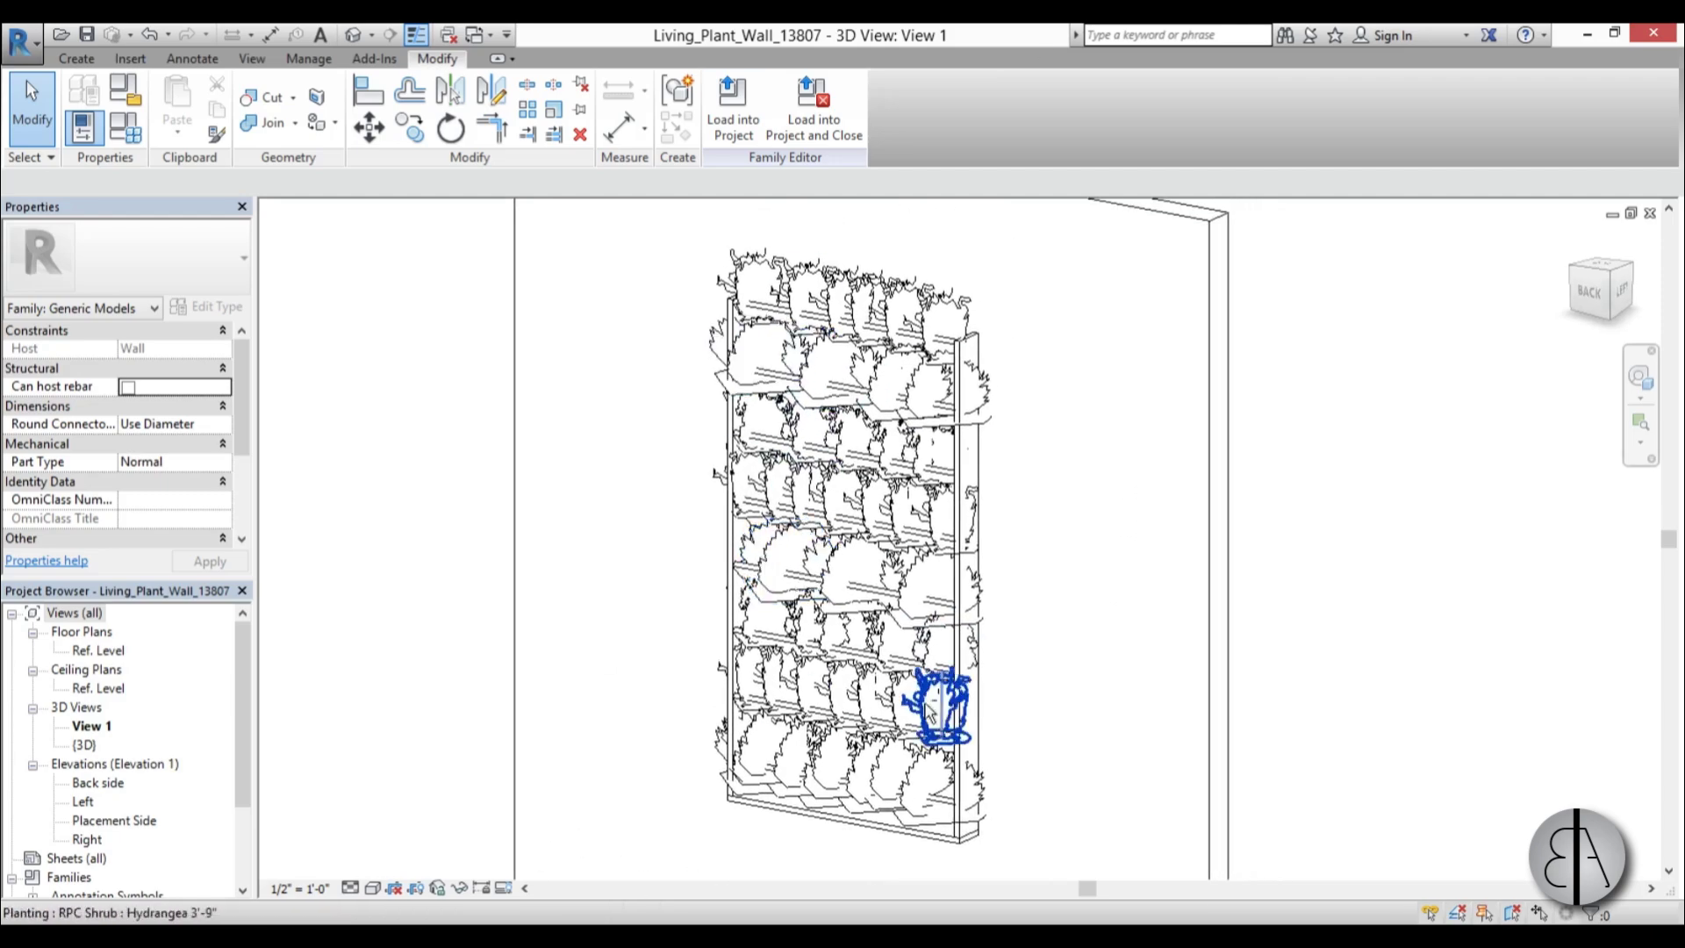
shift+middle_drag(941, 708, 1063, 618)
scroll(822, 715, up, 3)
click(794, 551)
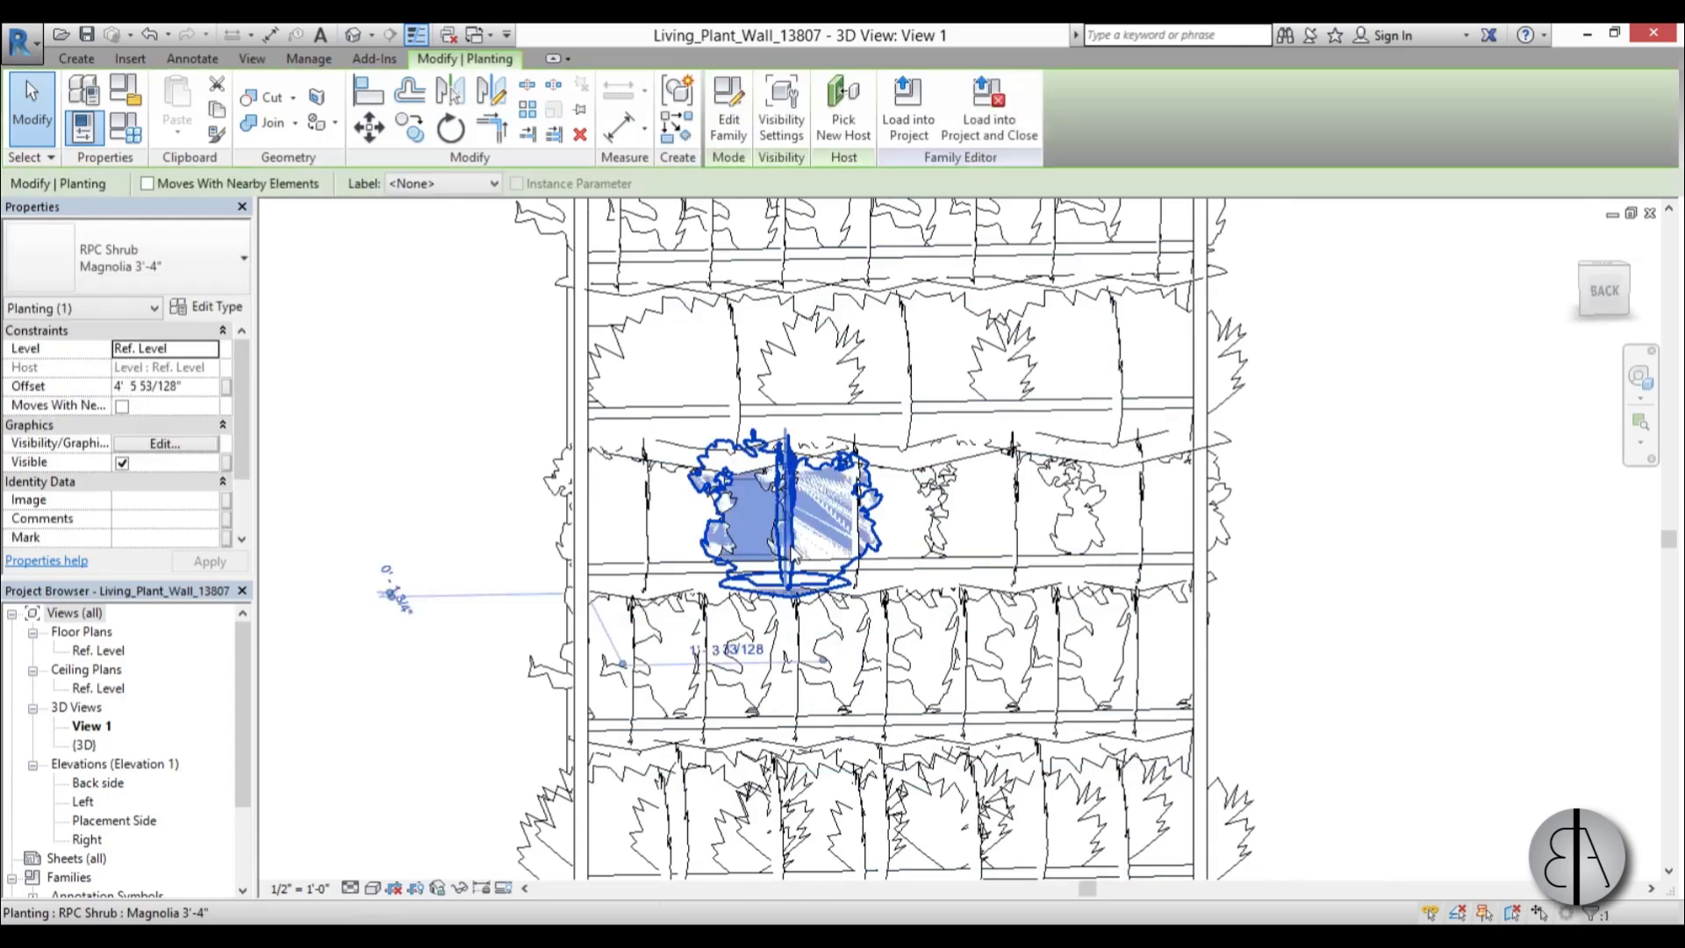
key(Delete)
click(856, 575)
drag(855, 575, 977, 569)
key(Escape)
- Load the thinned plant wall family into Project1, overwriting the existing version and its parameter values
scroll(966, 562, down, 5)
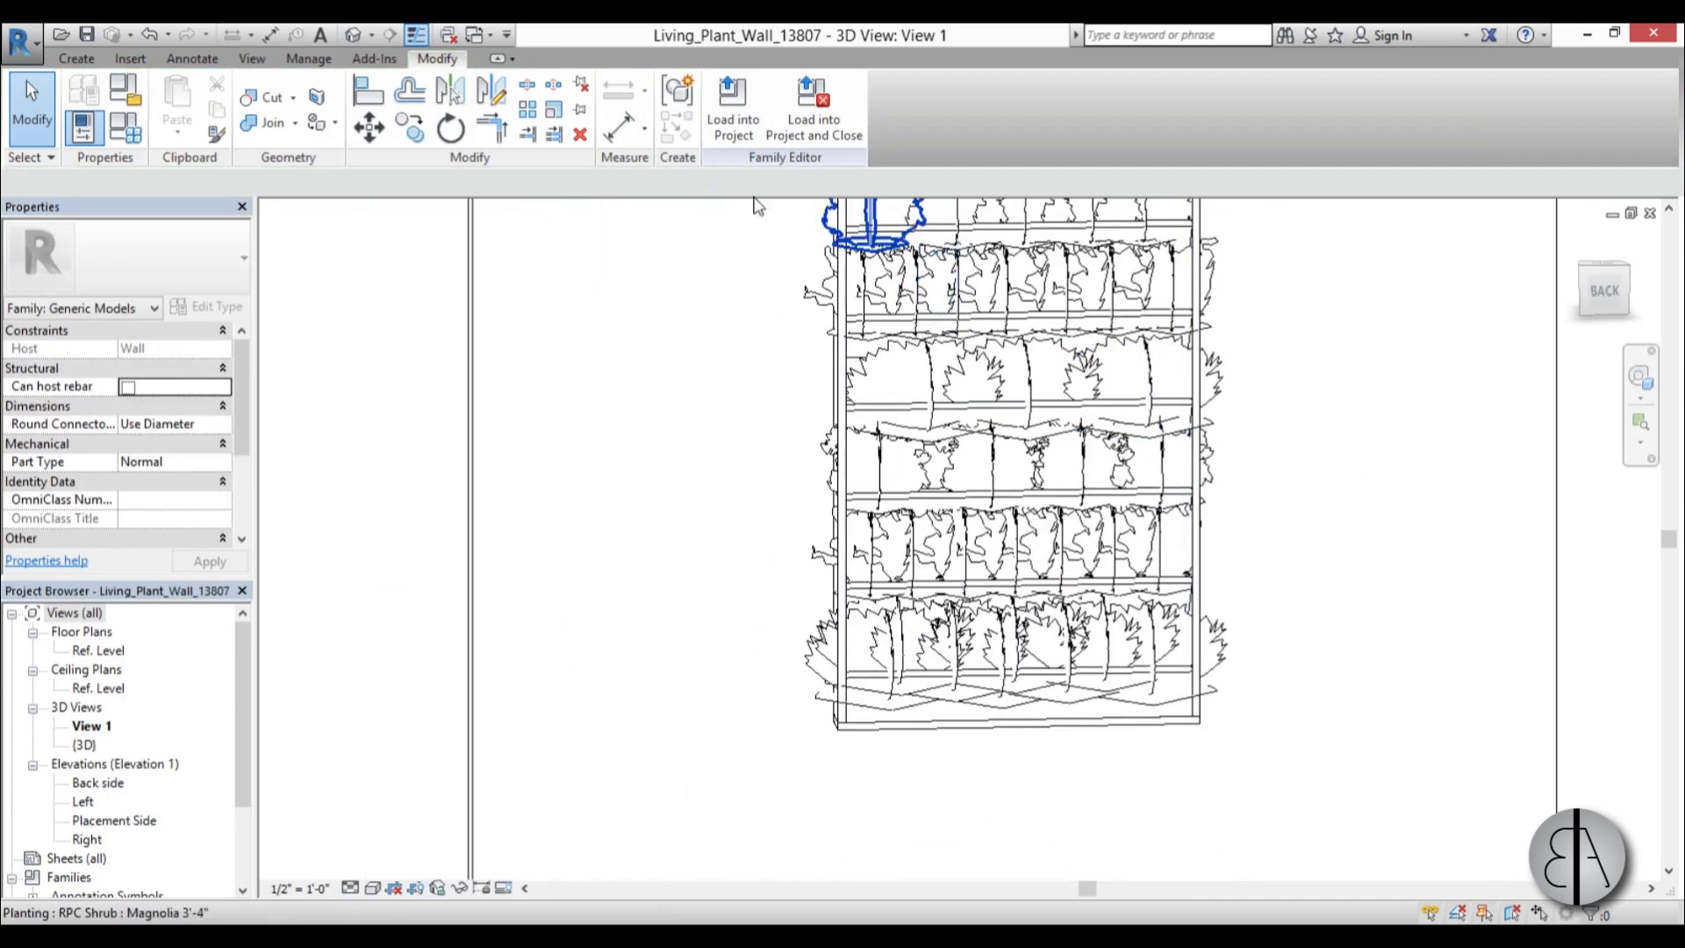
click(733, 110)
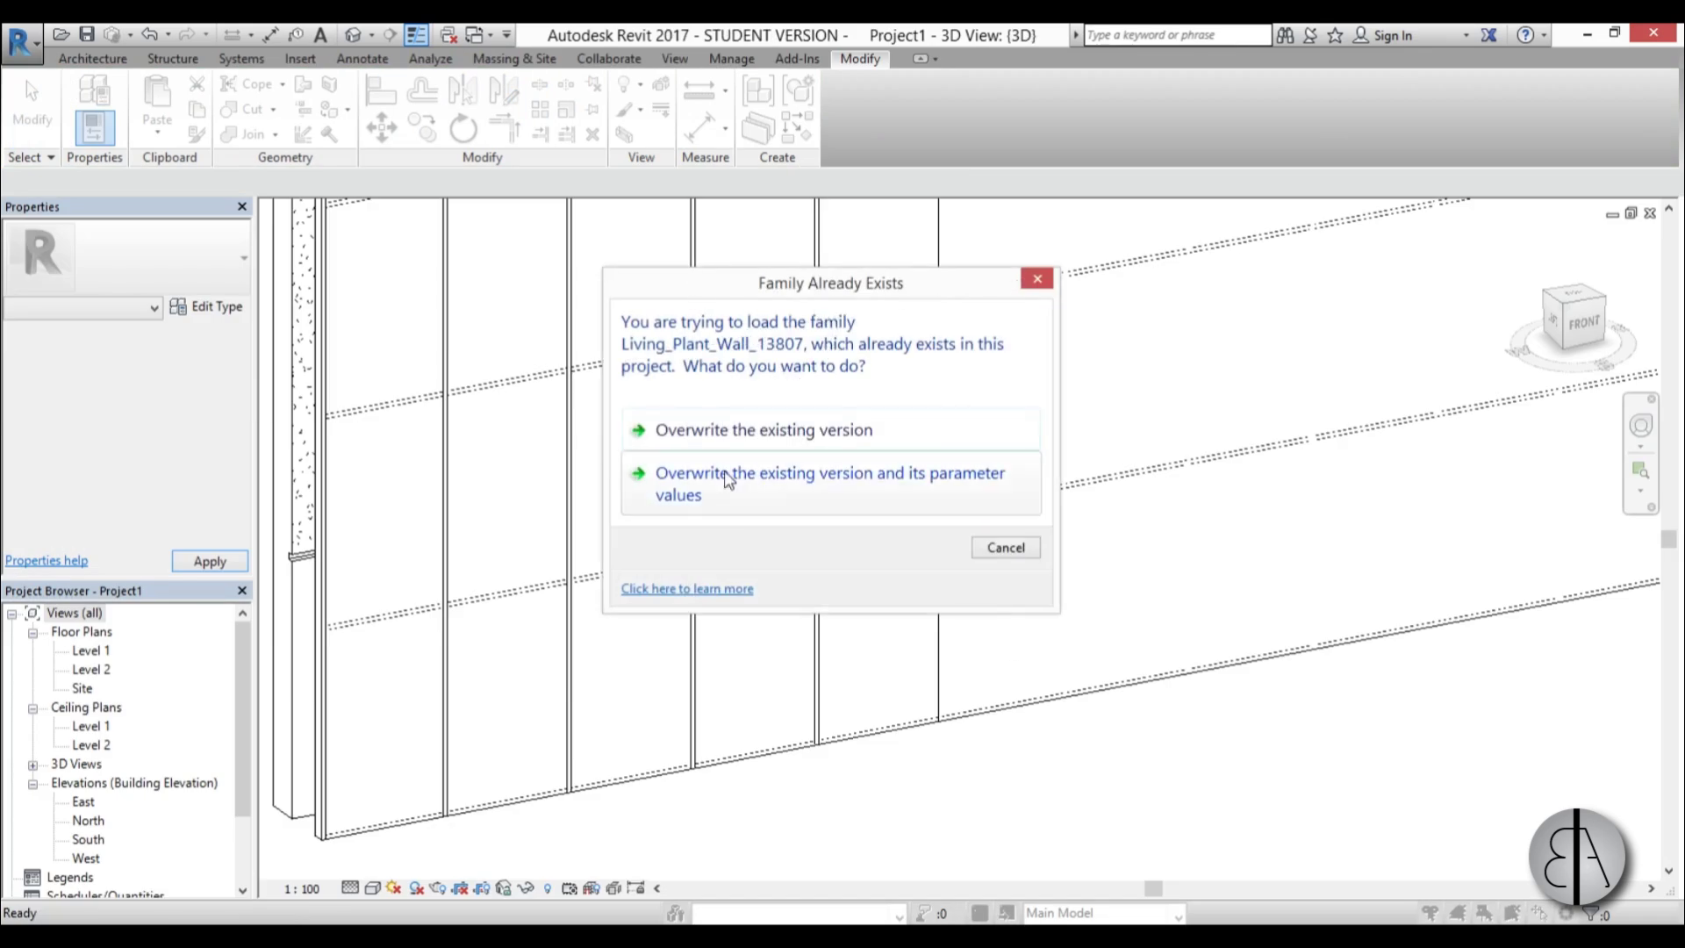
click(725, 472)
scroll(1050, 736, down, 3)
scroll(913, 641, up, 6)
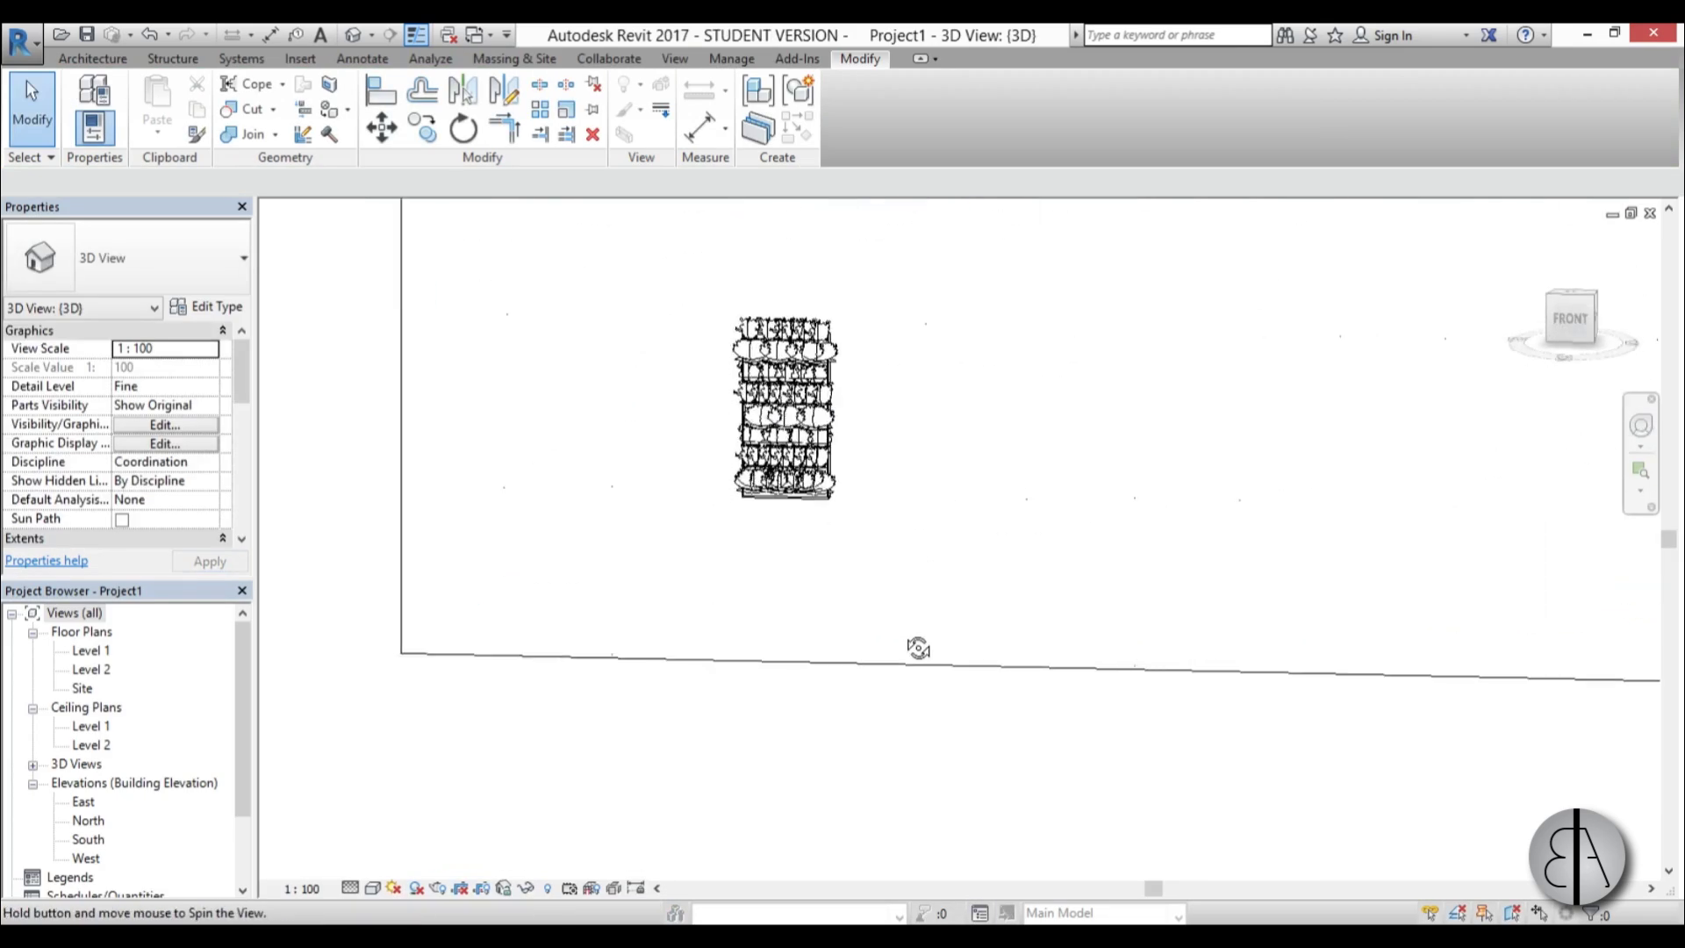
- Nudge the plant wall to the left until it sits inside the fourth bay of the curtain wall grid
scroll(913, 627, down, 4)
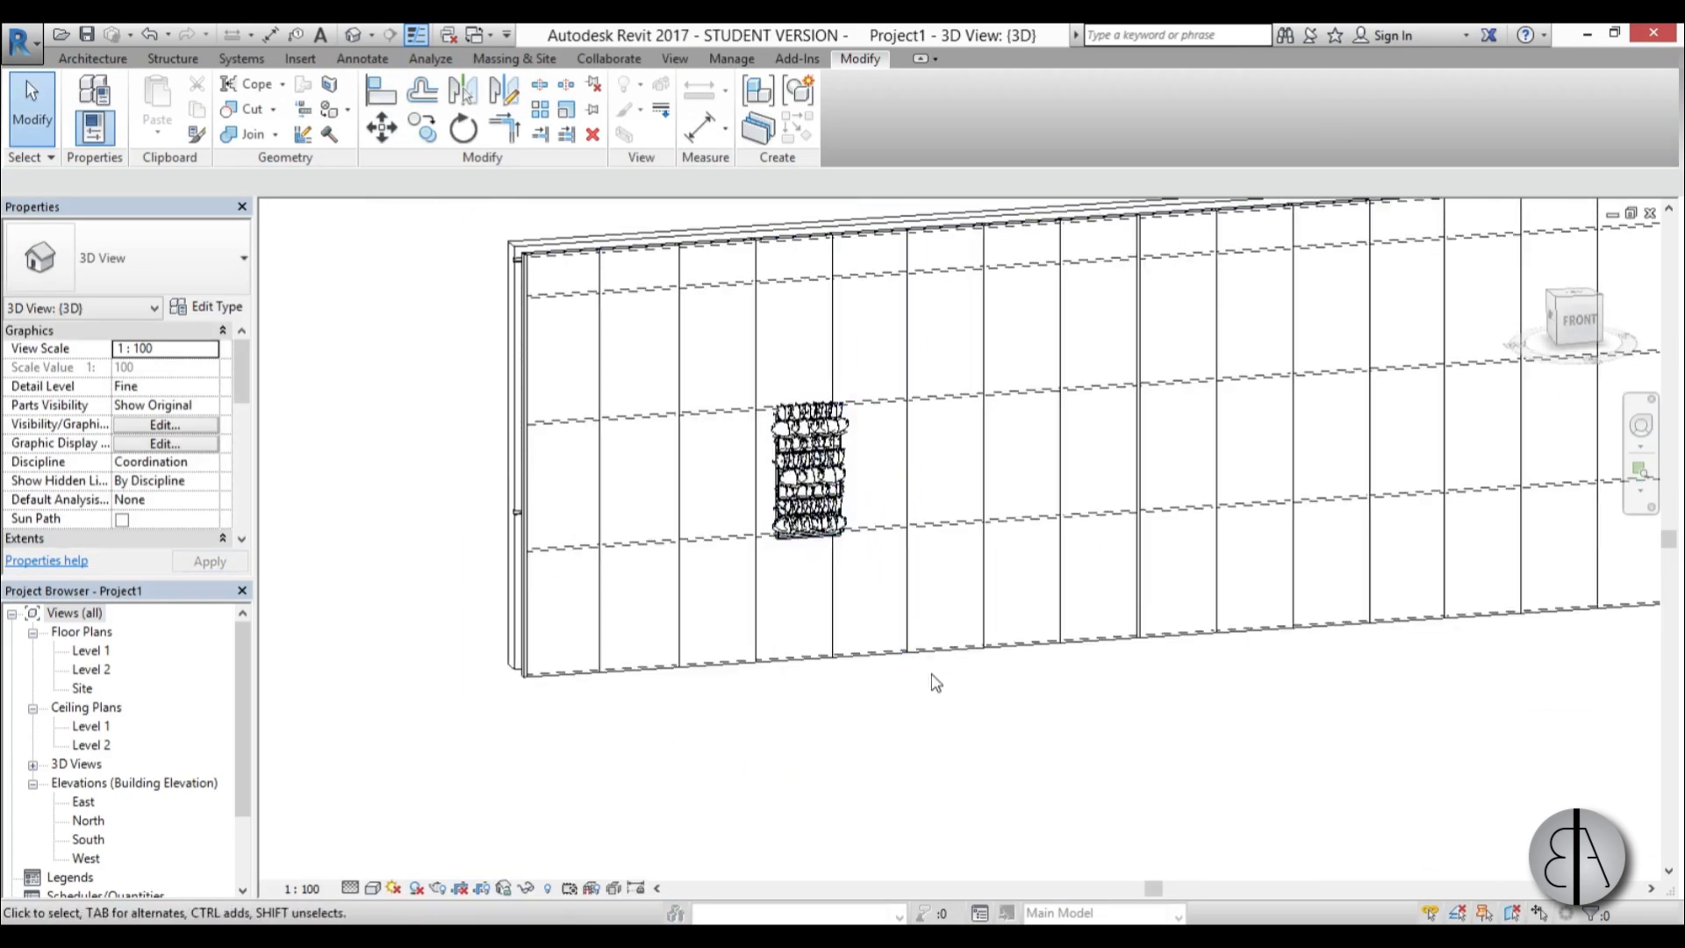
click(802, 419)
key(Left)
key(Left)
key(Left)
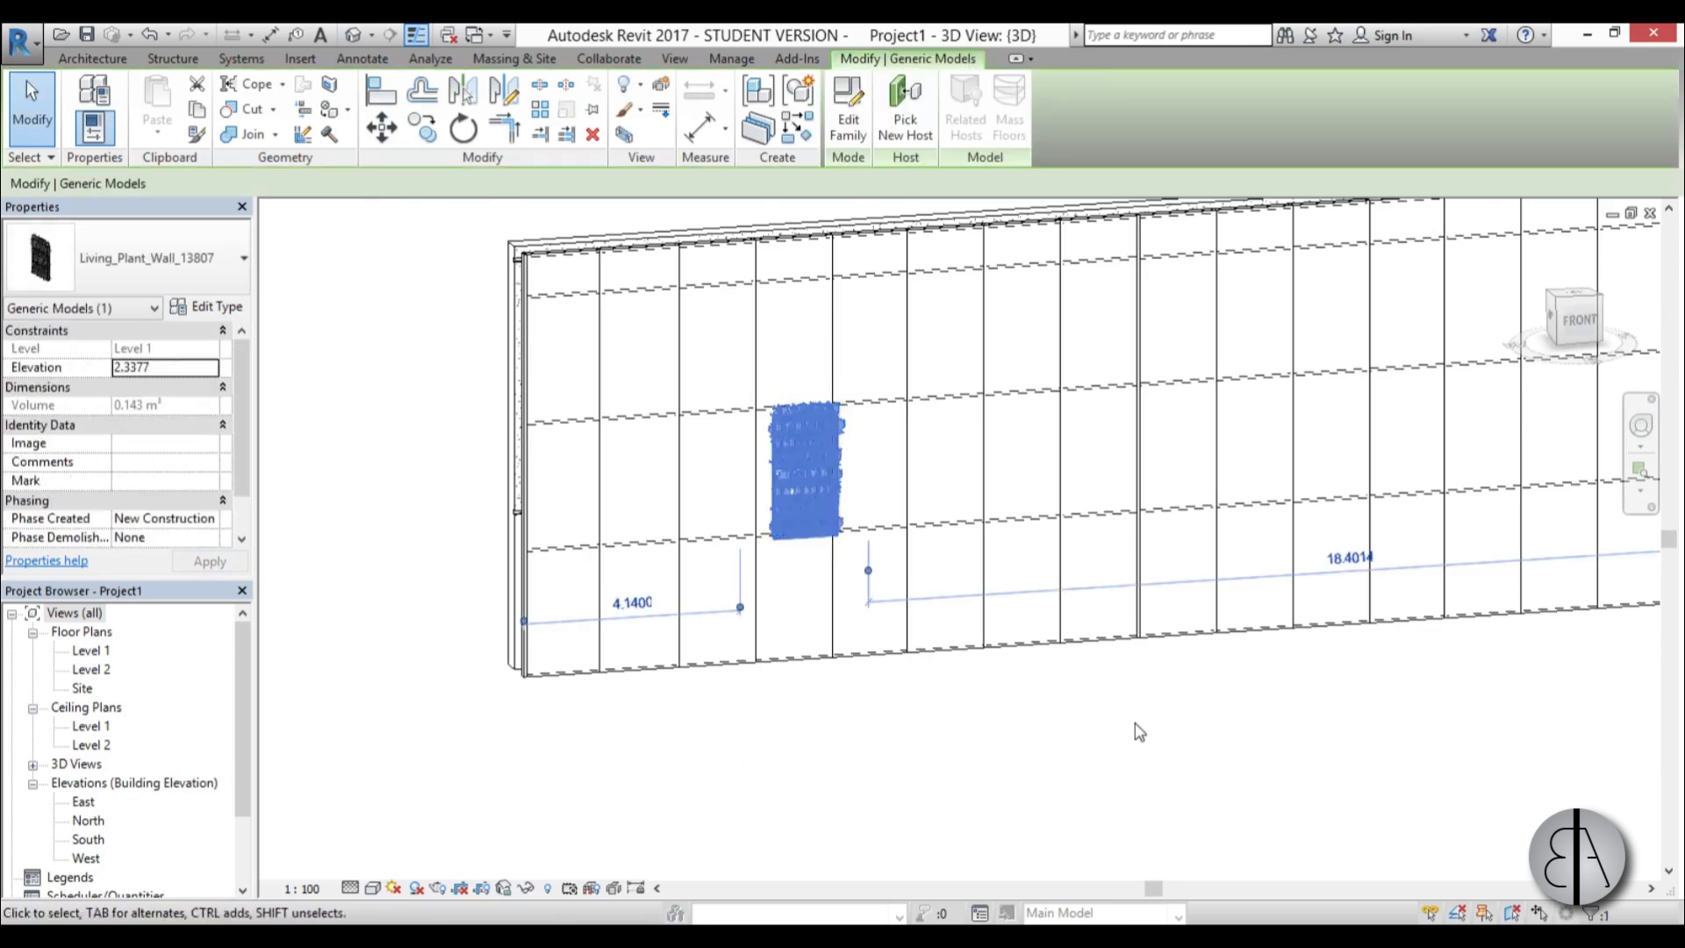
key(Left)
key(Left)
key(Left)
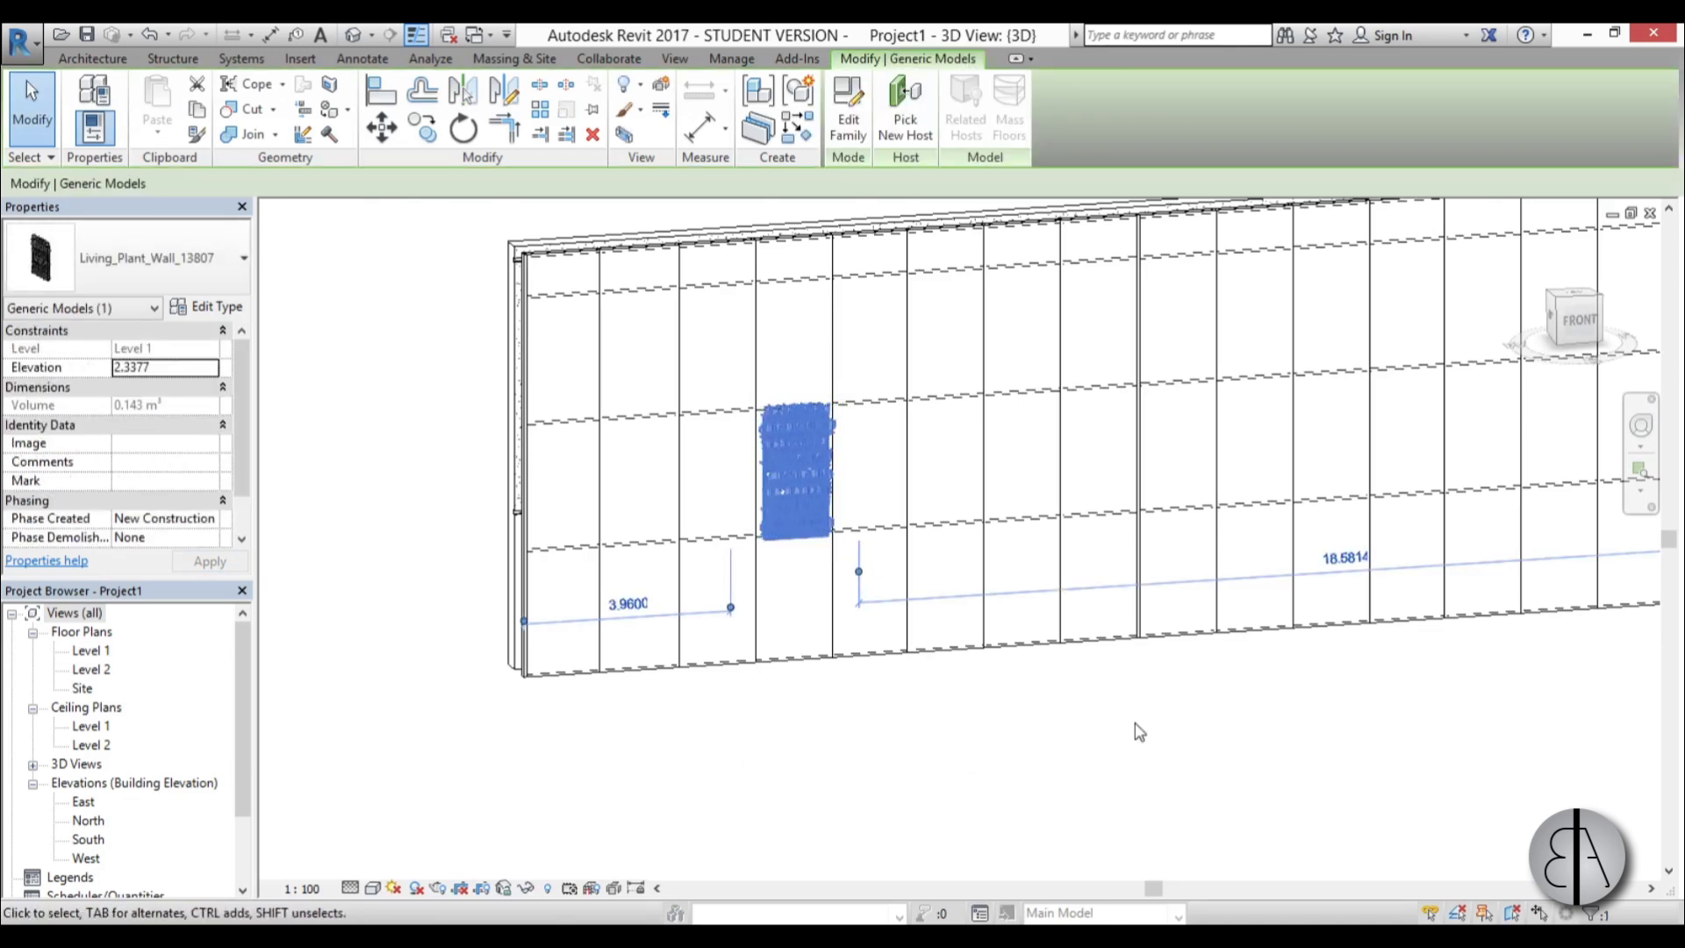
click(946, 768)
shift+middle_drag(948, 553, 1088, 595)
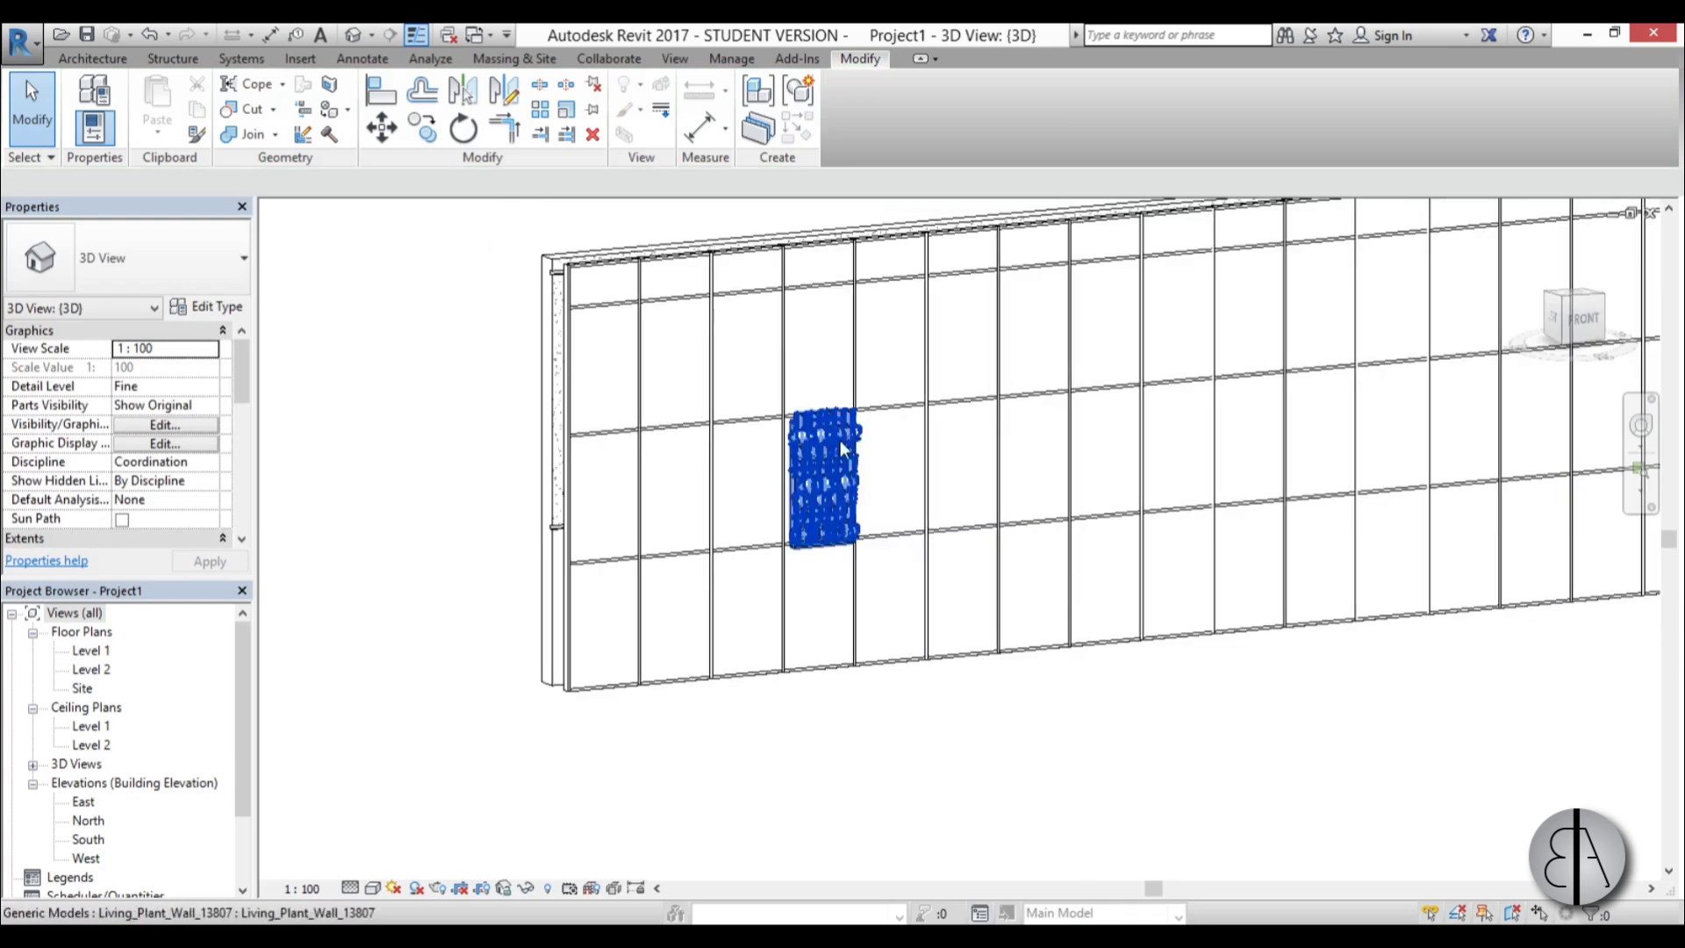
scroll(848, 462, up, 2)
shift+middle_drag(974, 597, 910, 579)
scroll(829, 590, down, 3)
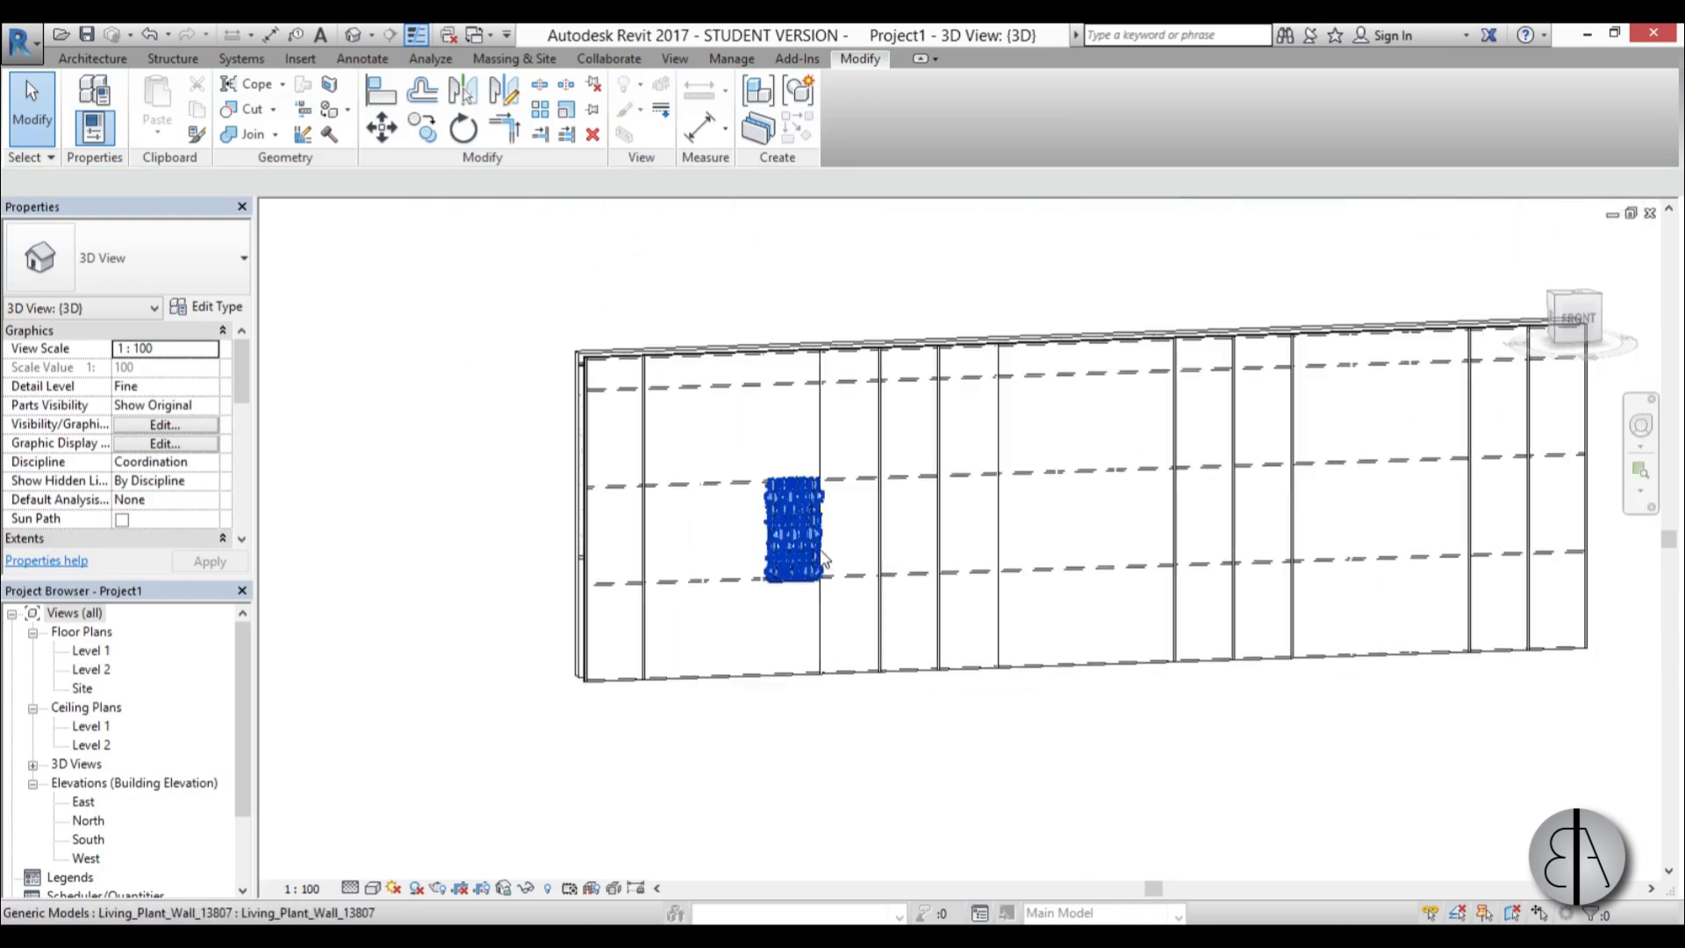
- Open the South elevation with the plant wall selected and switch its visual style to wireframe
click(823, 559)
scroll(832, 564, up, 2)
double_click(81, 841)
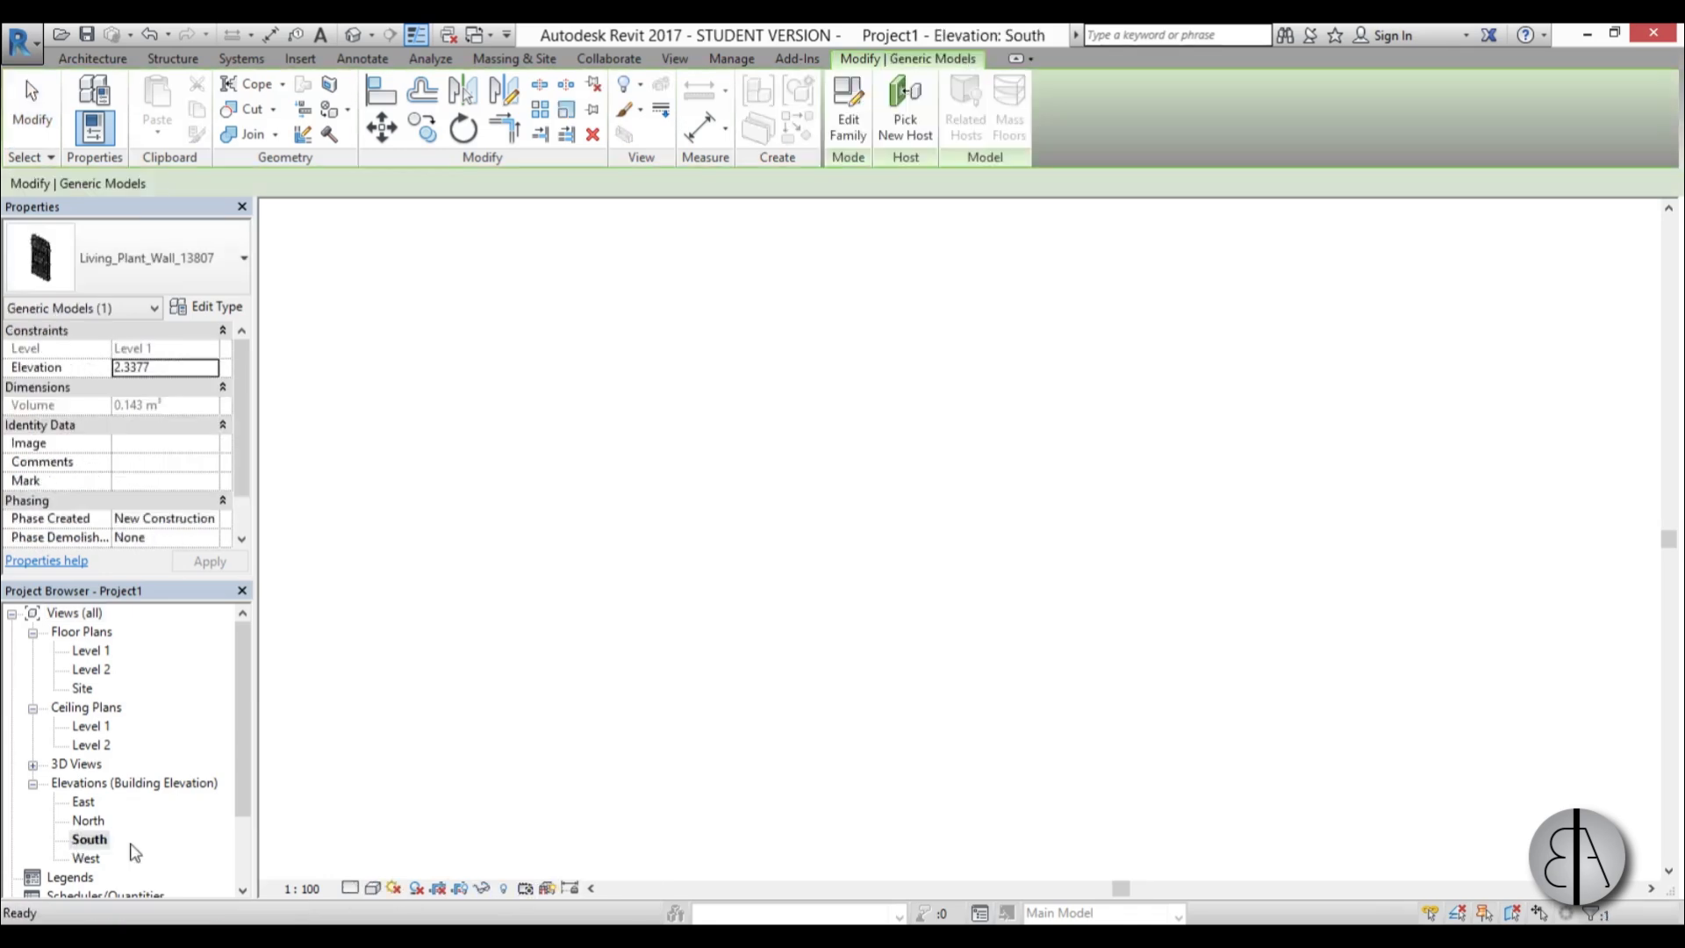
scroll(517, 748, up, 2)
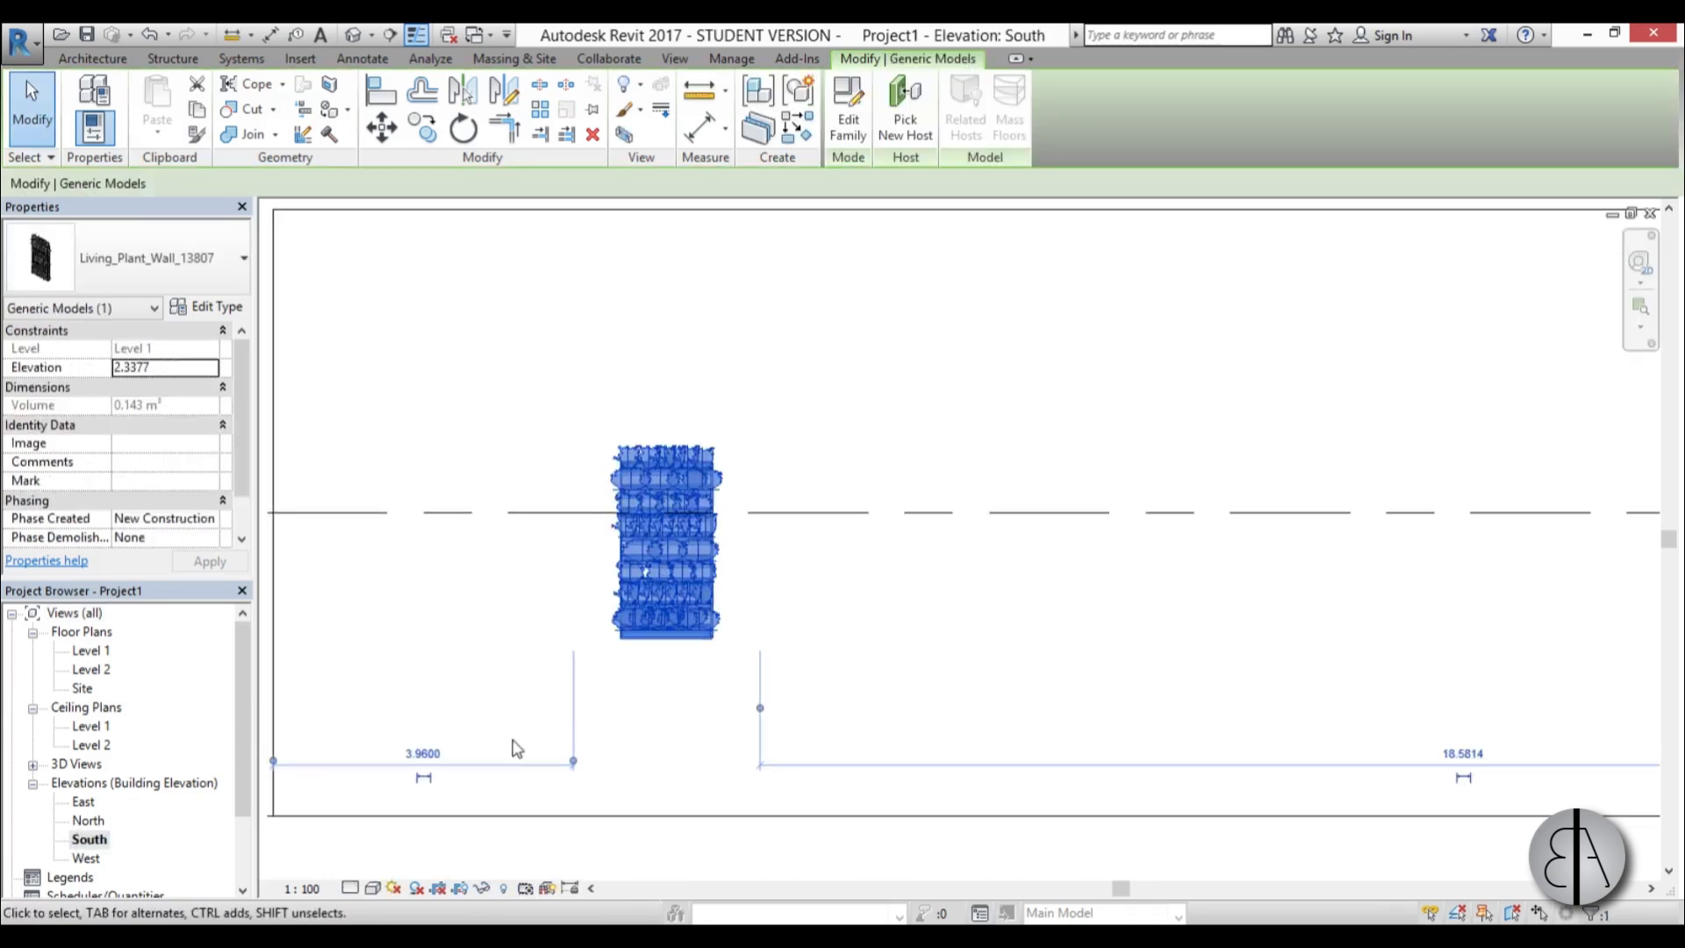
click(373, 889)
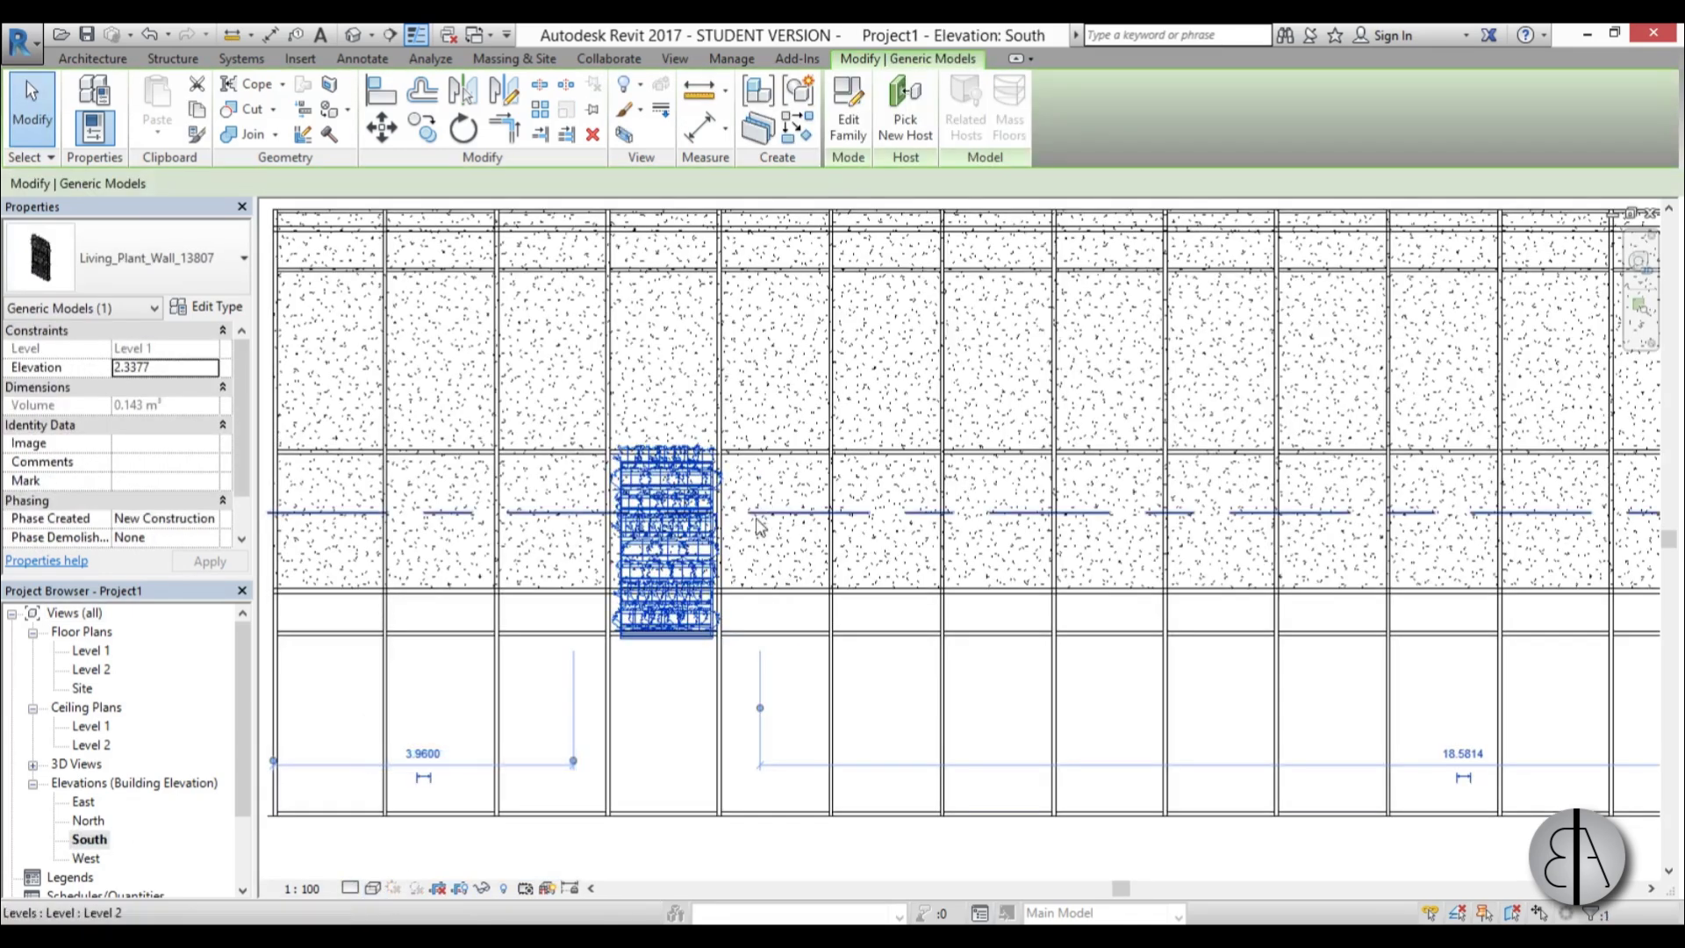
- Copy the plant wall four times along its row into every second bay, using the Multiple option
key(c)
key(o)
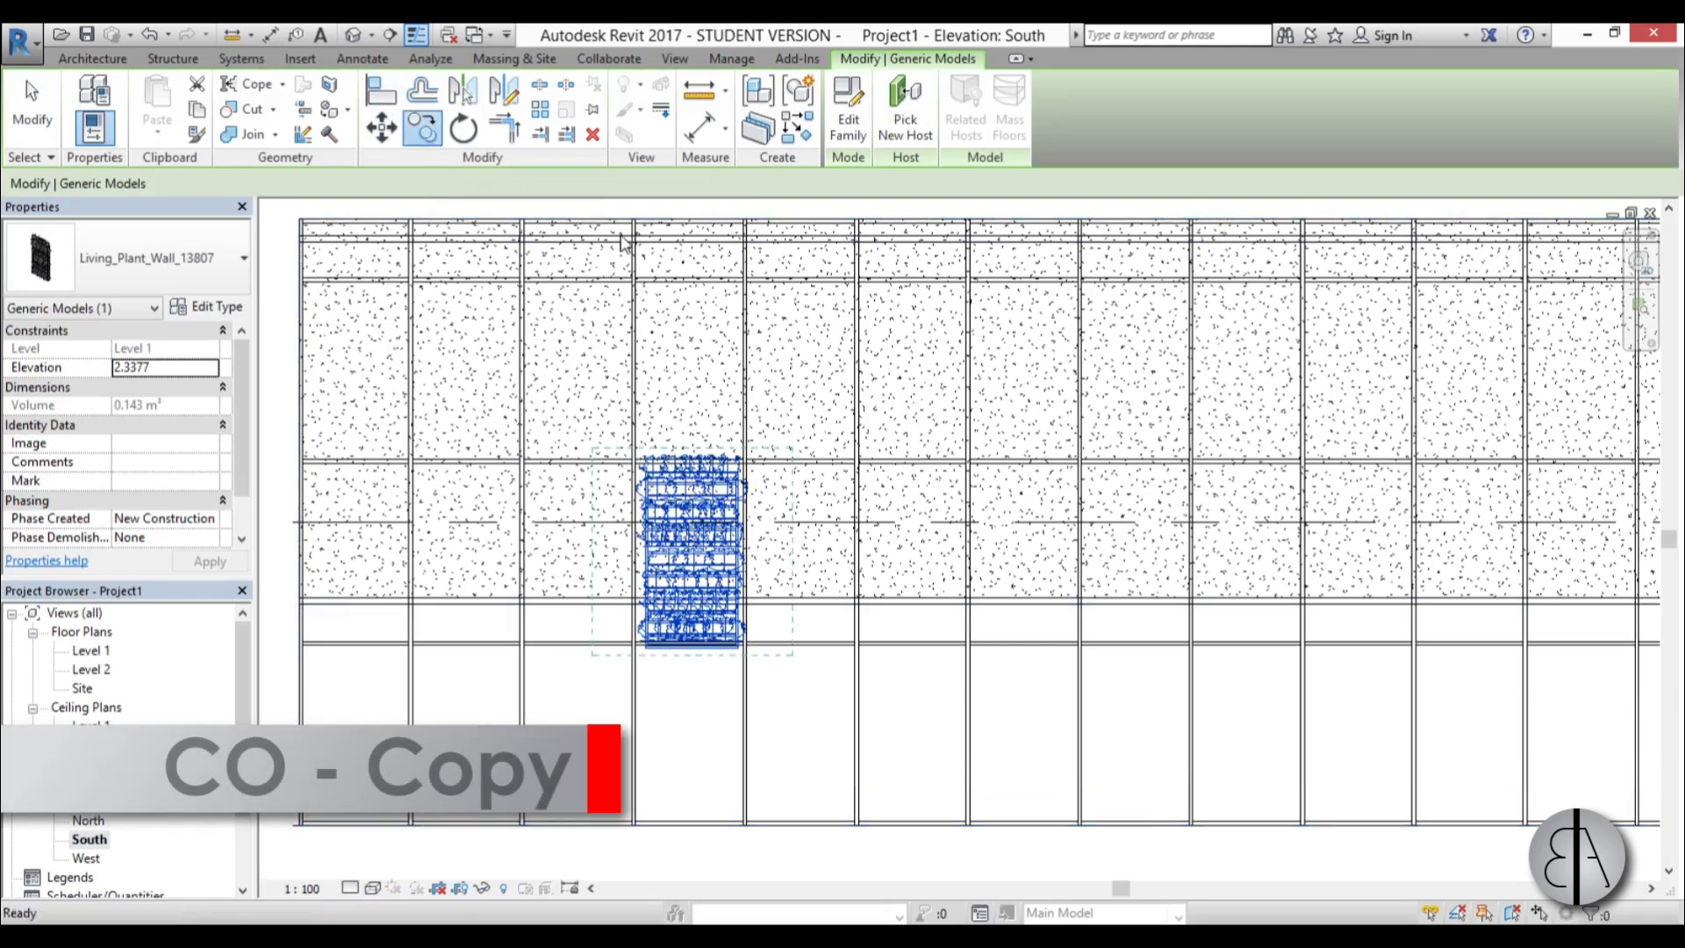
click(877, 391)
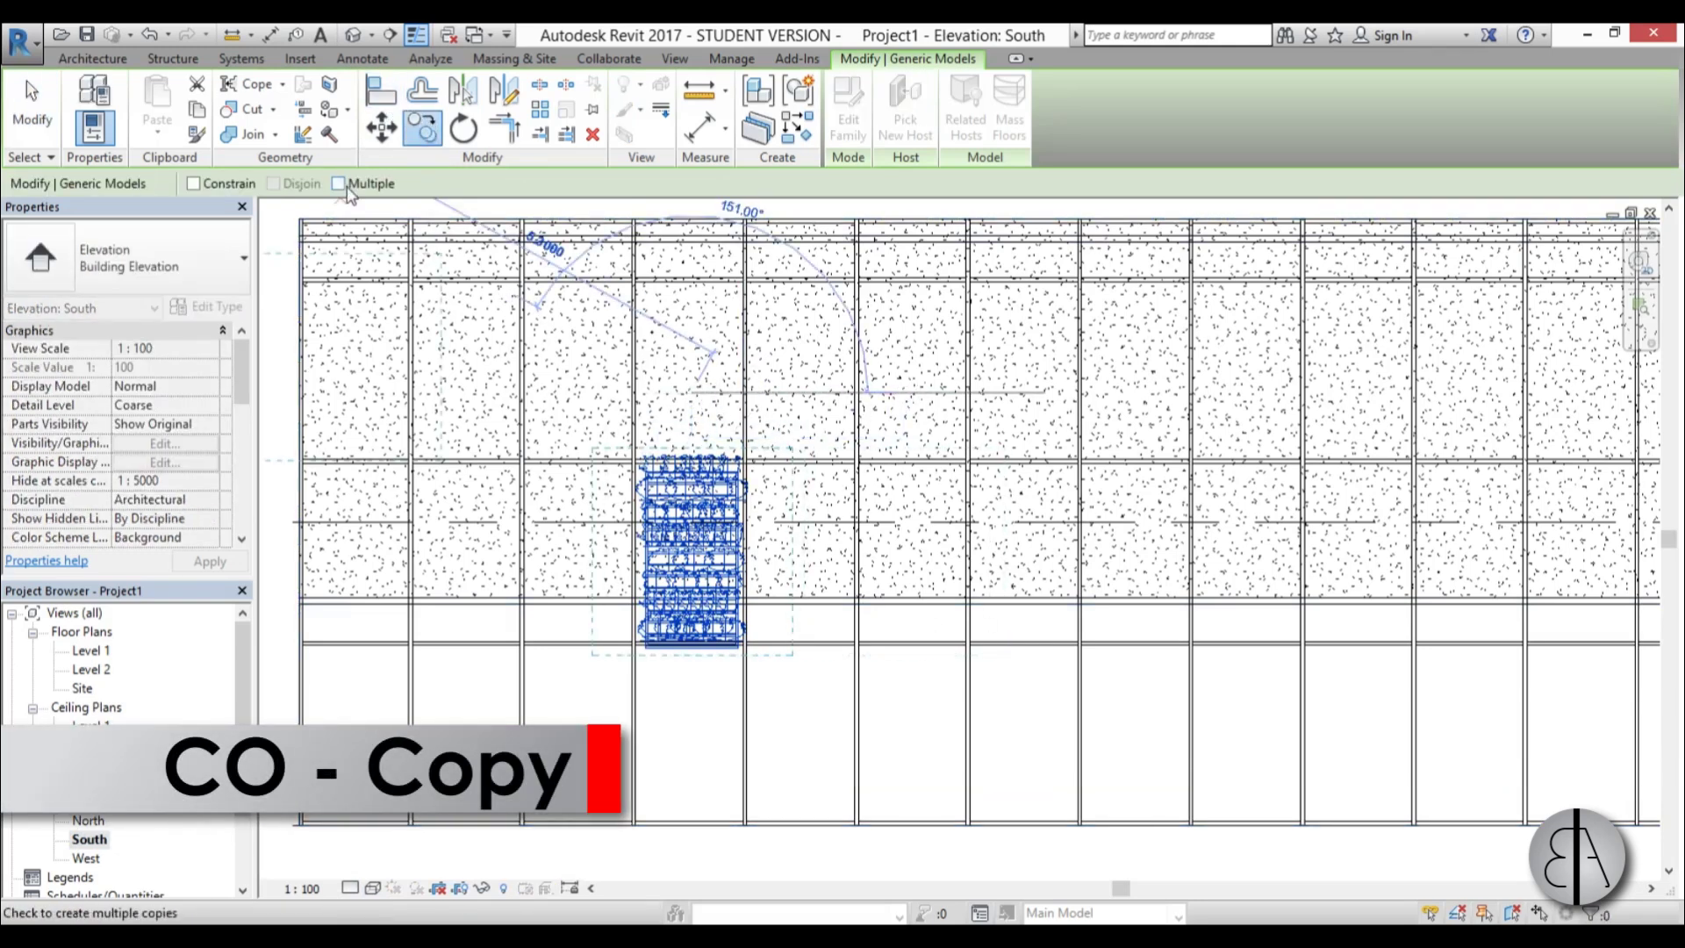
click(338, 184)
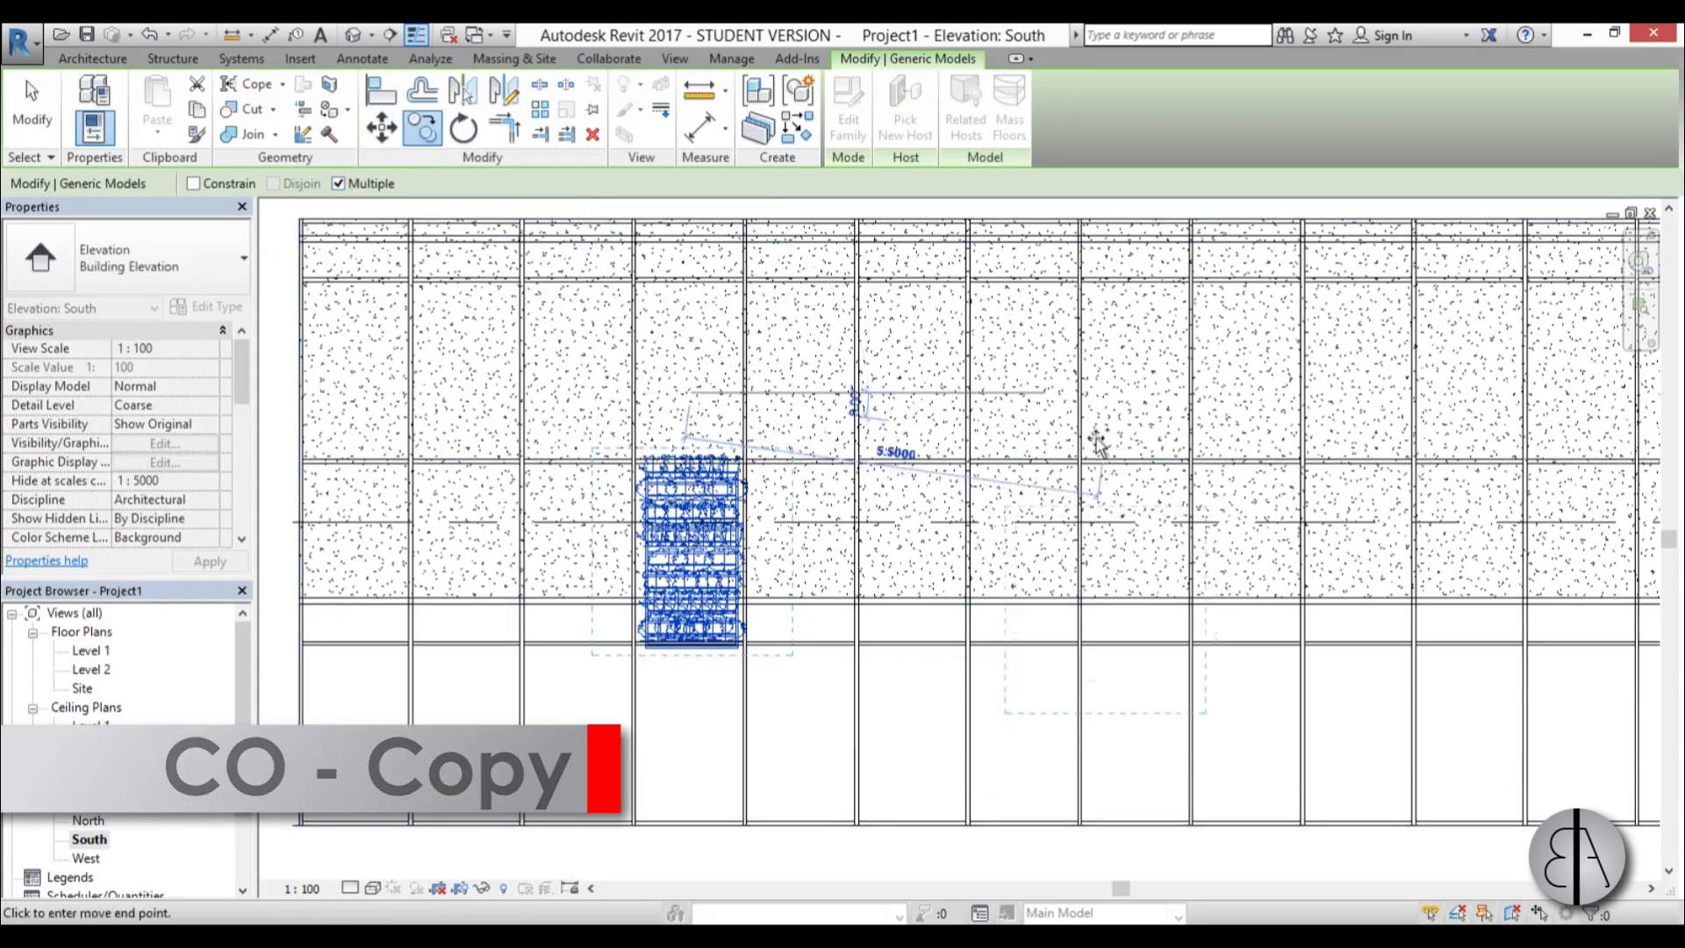
click(915, 400)
click(1130, 393)
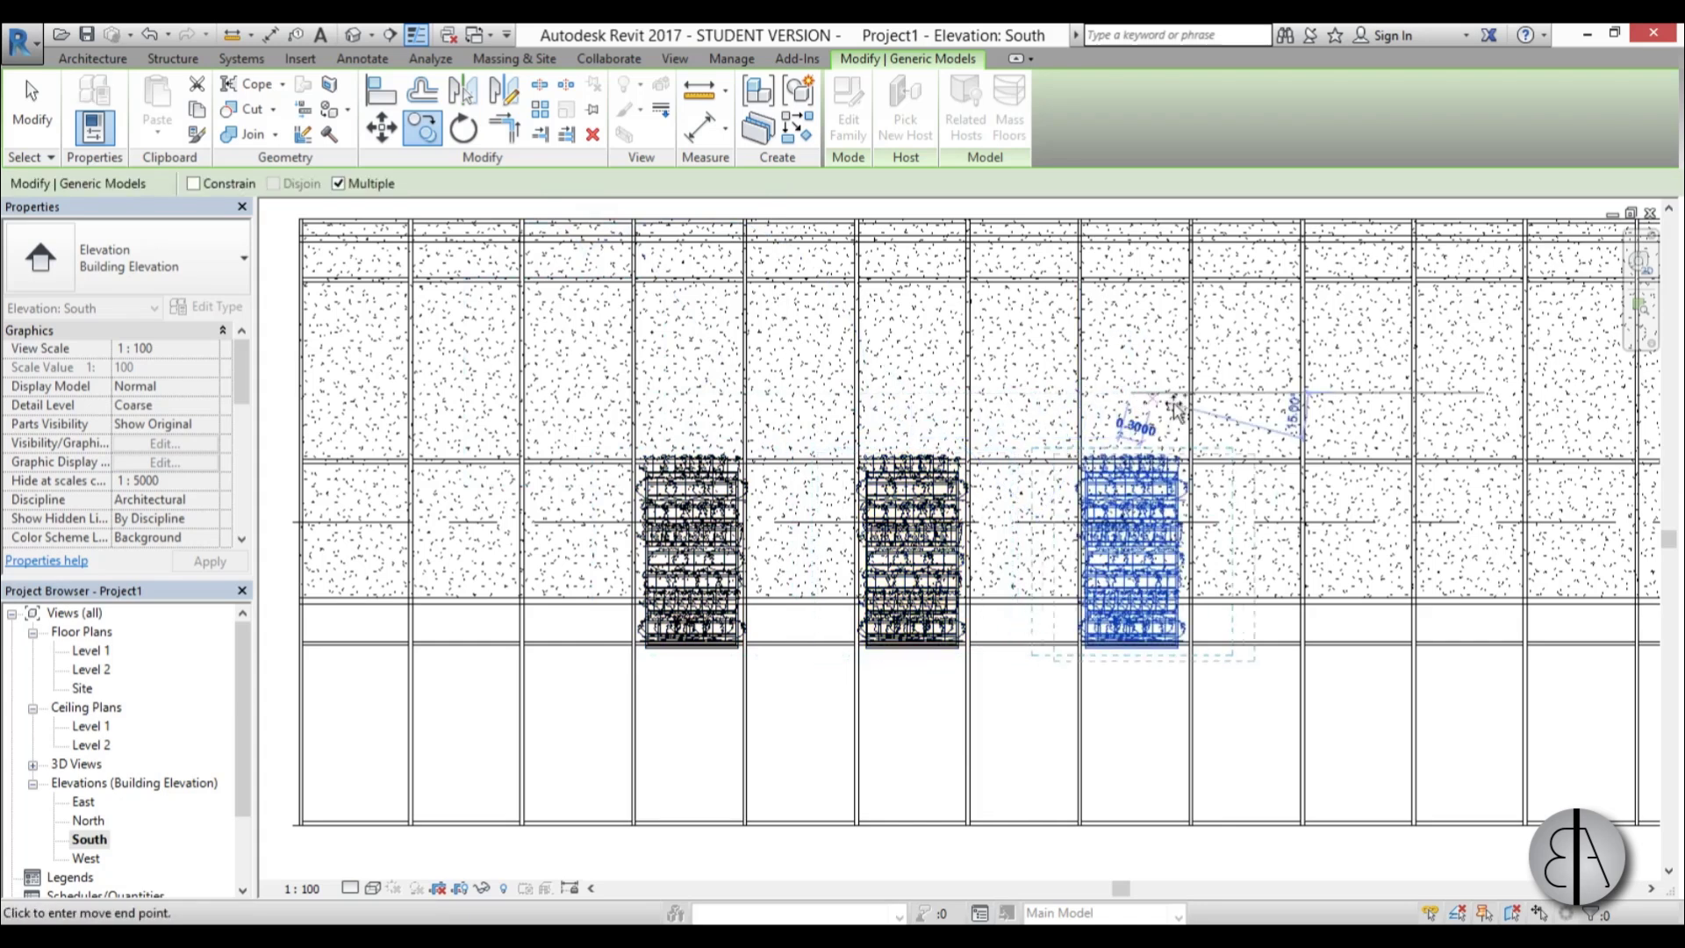
middle_drag(1343, 397, 948, 390)
click(930, 389)
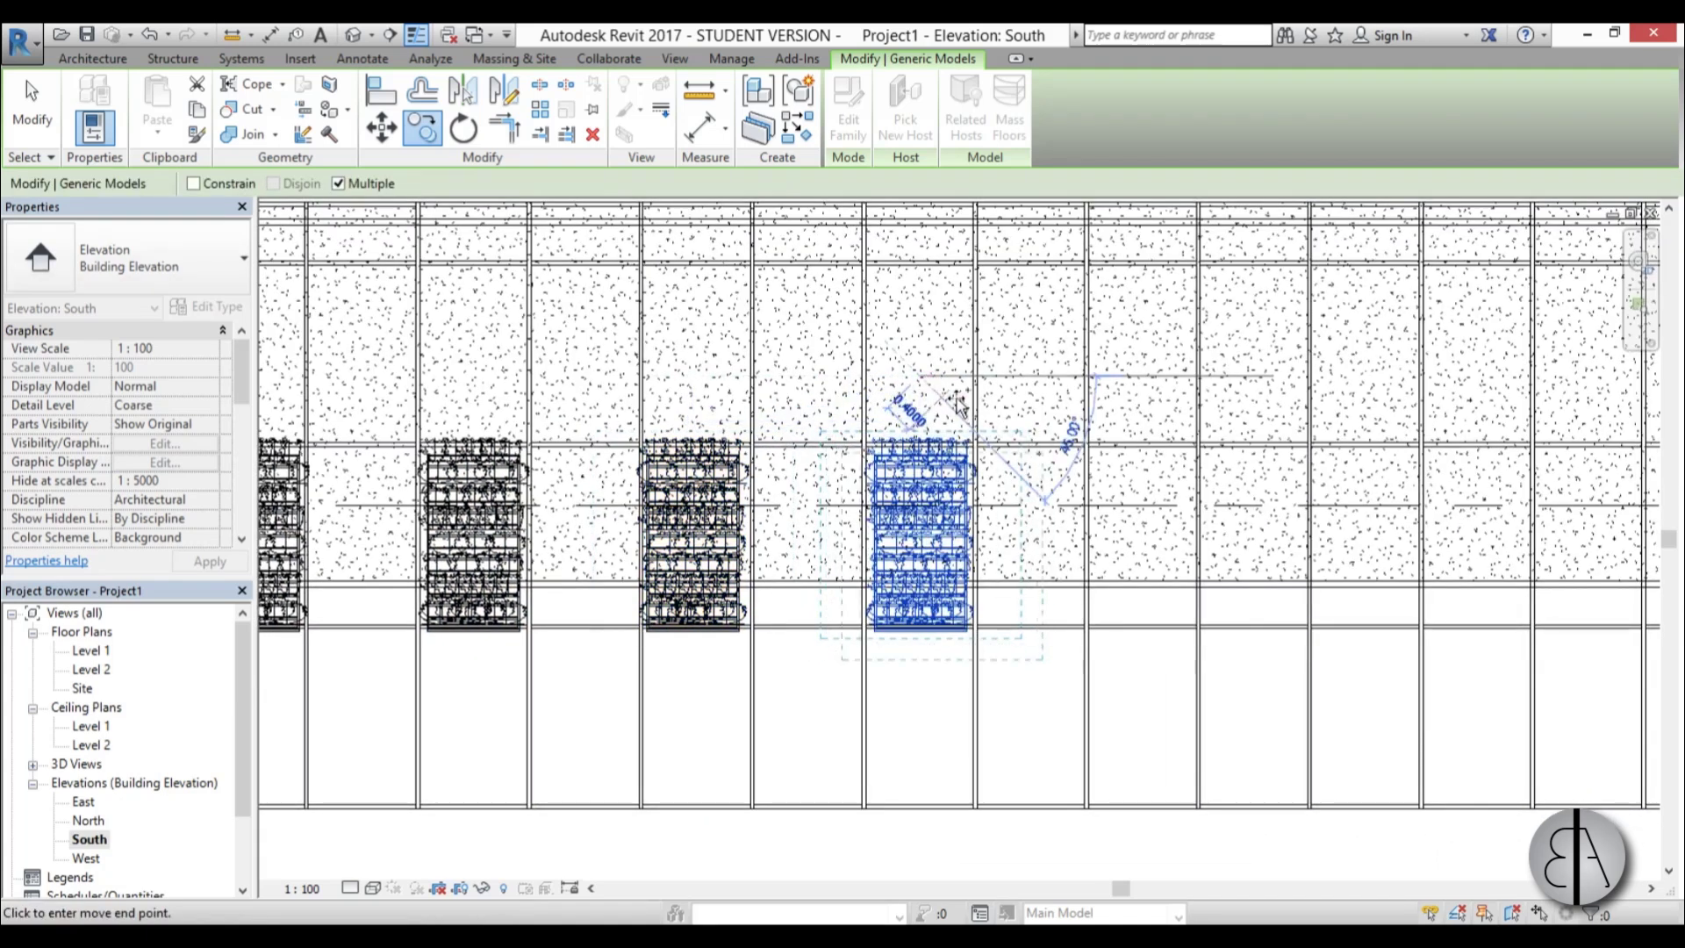
click(1177, 382)
key(Escape)
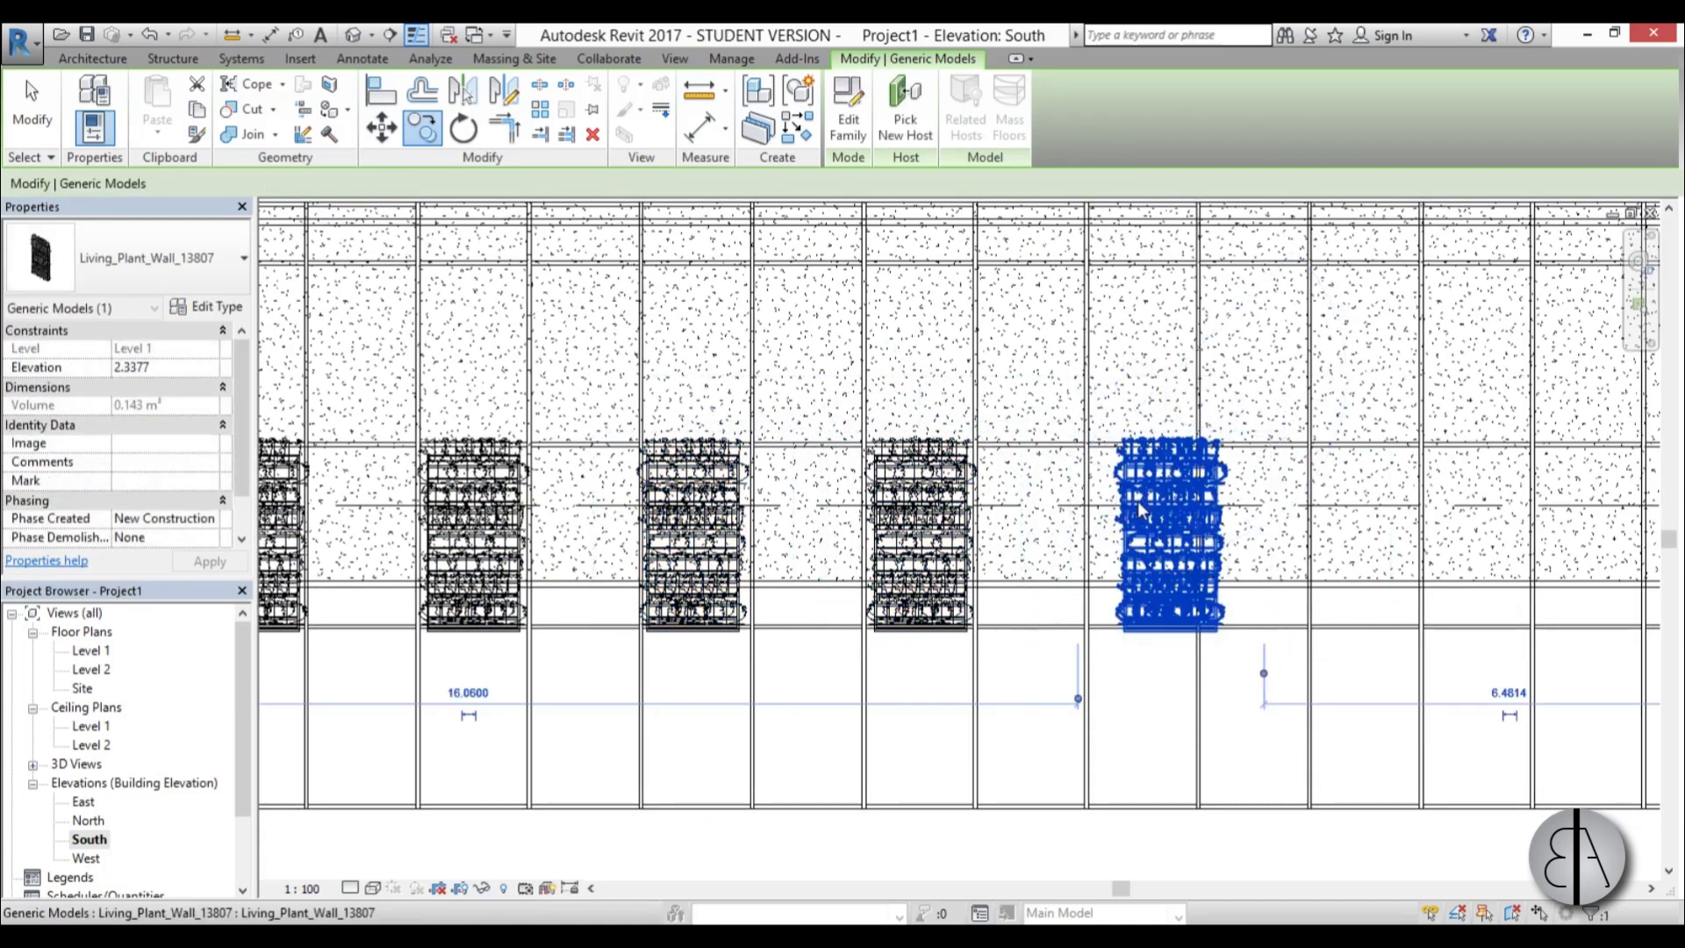
- Nudge the last plant wall copy to the left until it fits between its mullions
key(Left)
key(Left)
key(Left)
key(Left)
key(Left)
key(Left)
key(Left)
key(Left)
key(Left)
key(Left)
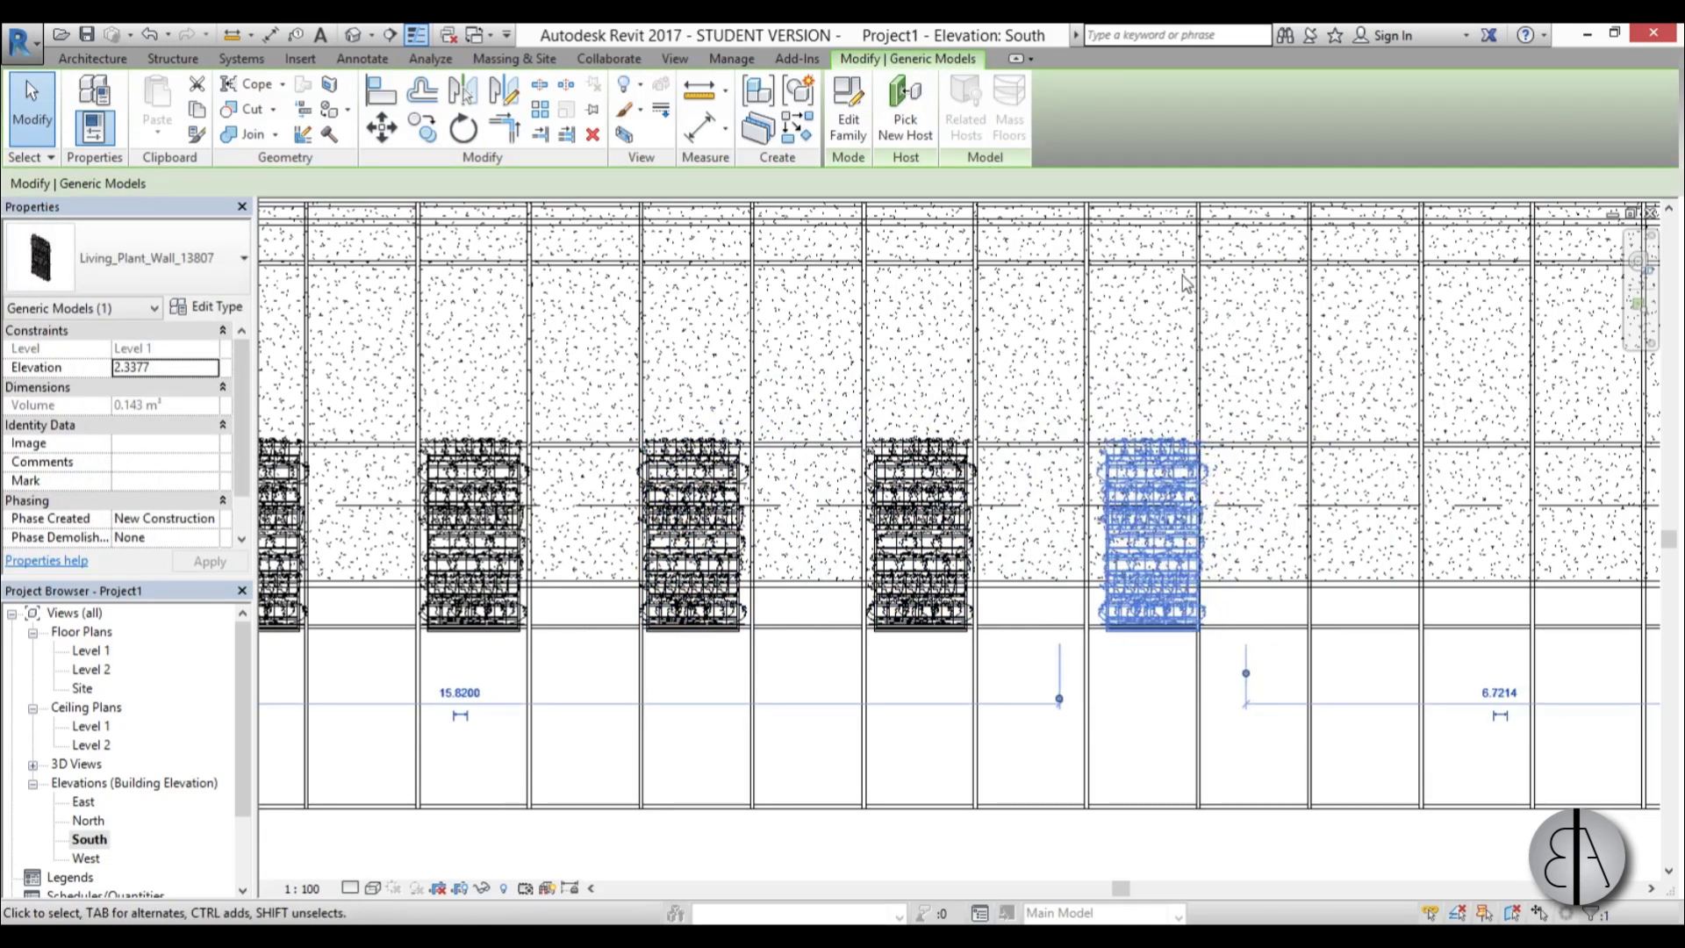
- Copy all five plant walls one row up and one bay to the left to begin a checkerboard pattern
scroll(1108, 288, down, 3)
middle_drag(901, 481, 917, 494)
scroll(917, 493, up, 2)
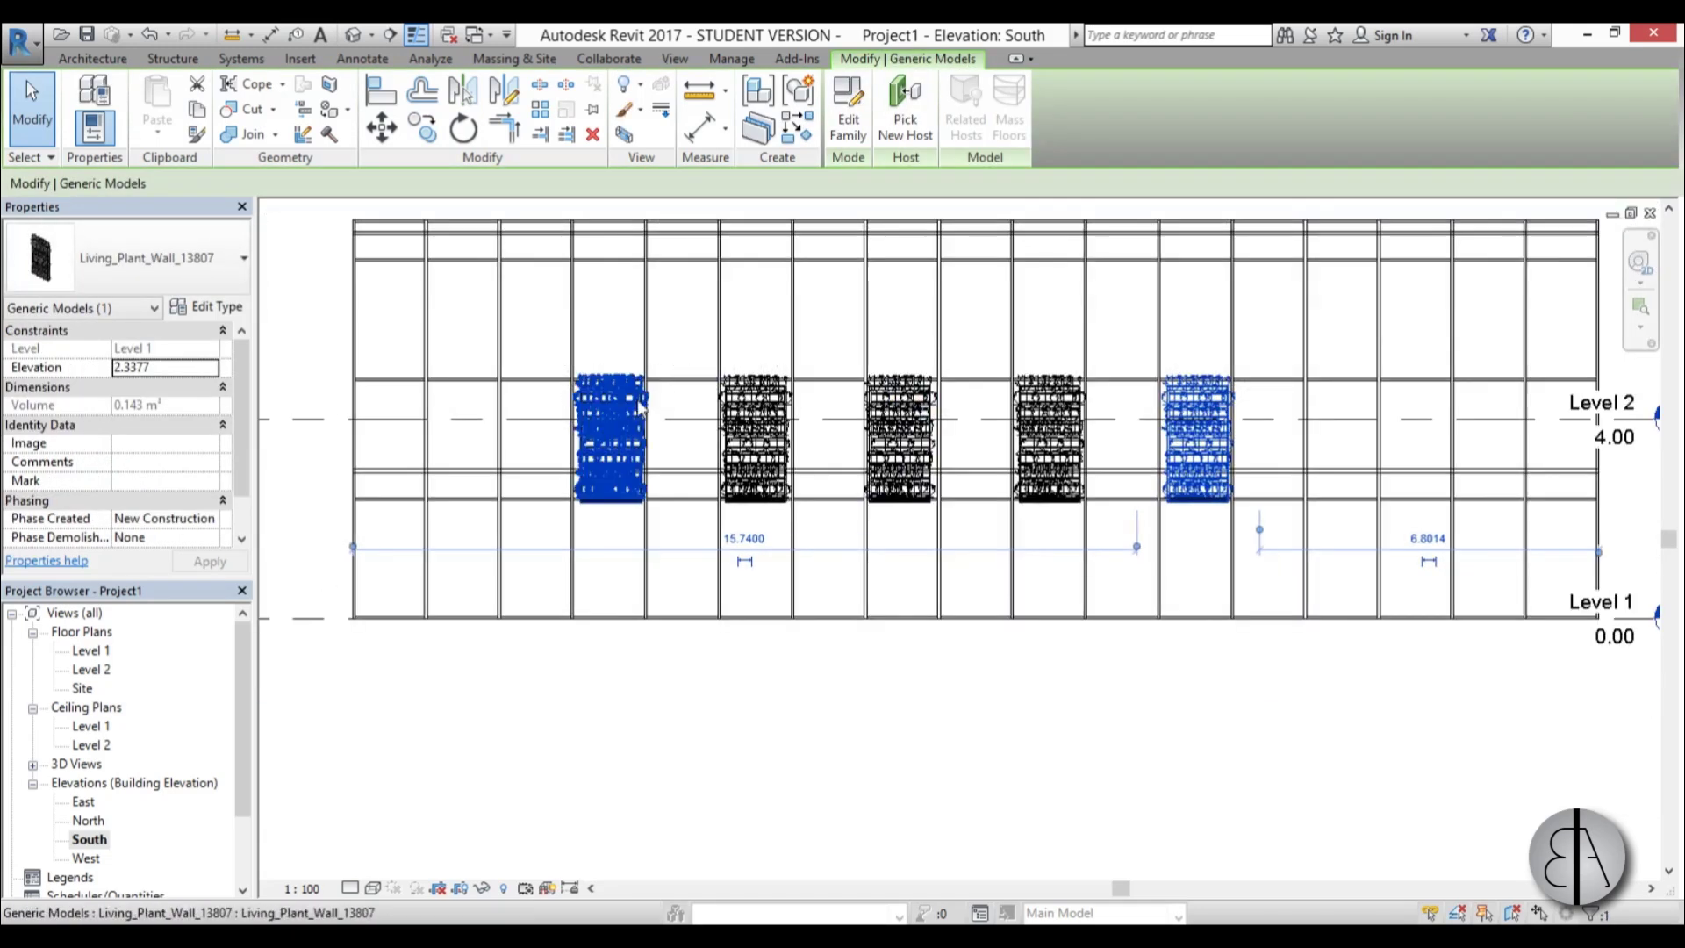
ctrl+click(618, 429)
ctrl+click(745, 428)
ctrl+click(870, 428)
ctrl+click(1051, 454)
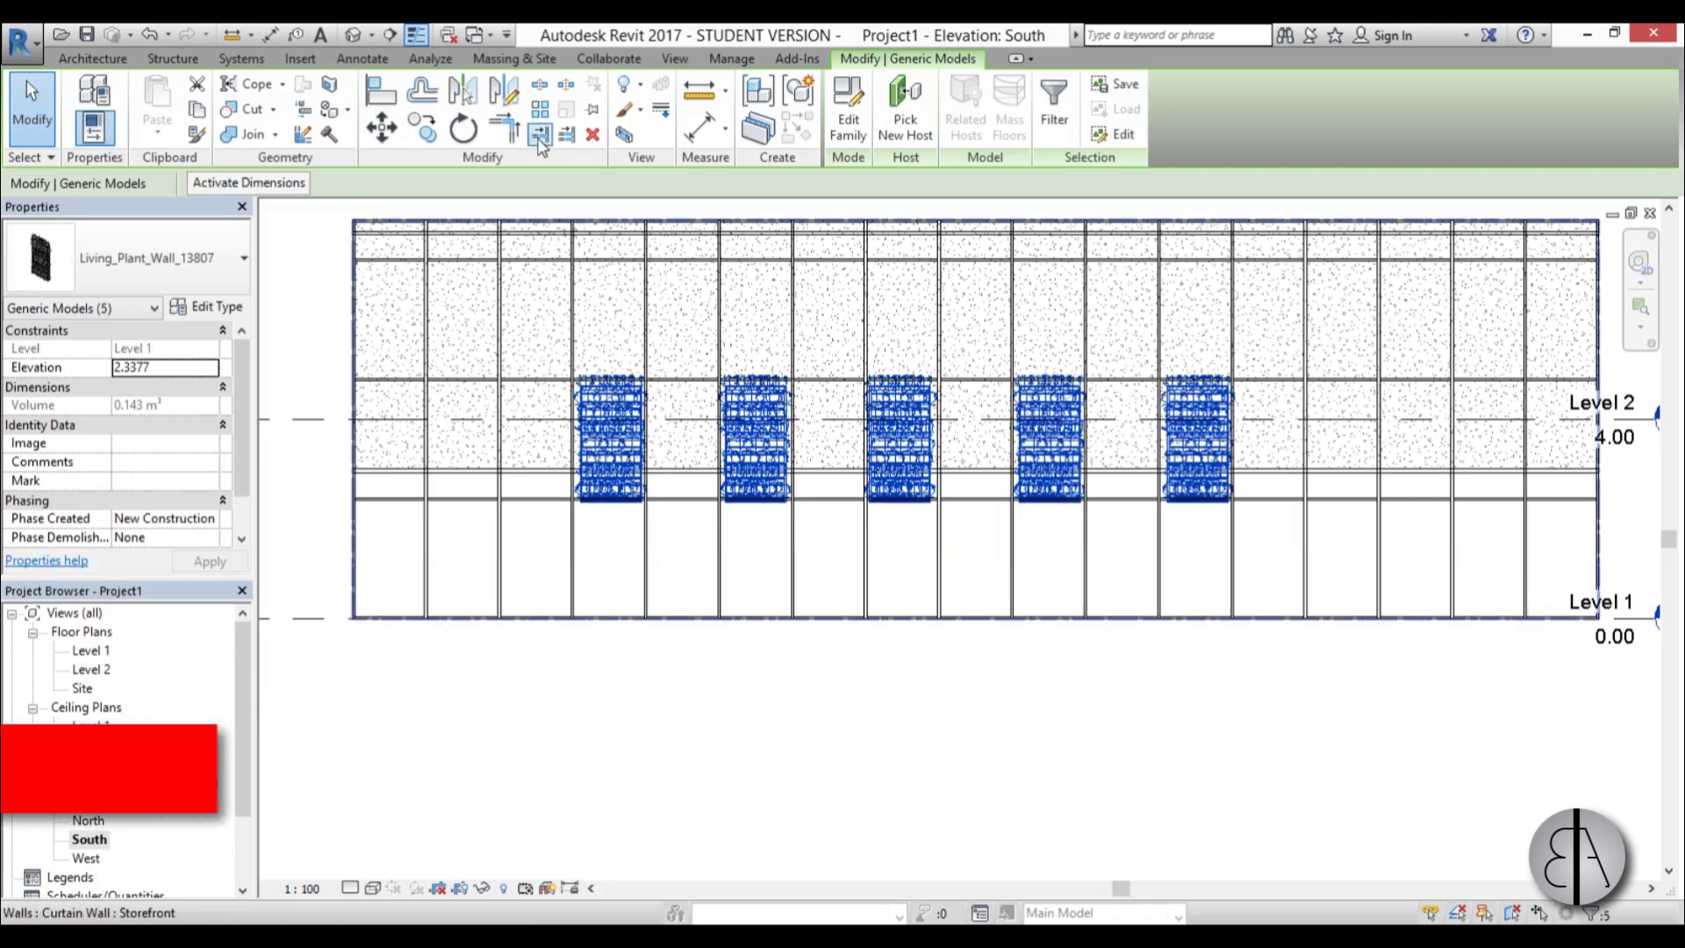
key(c)
key(o)
click(535, 381)
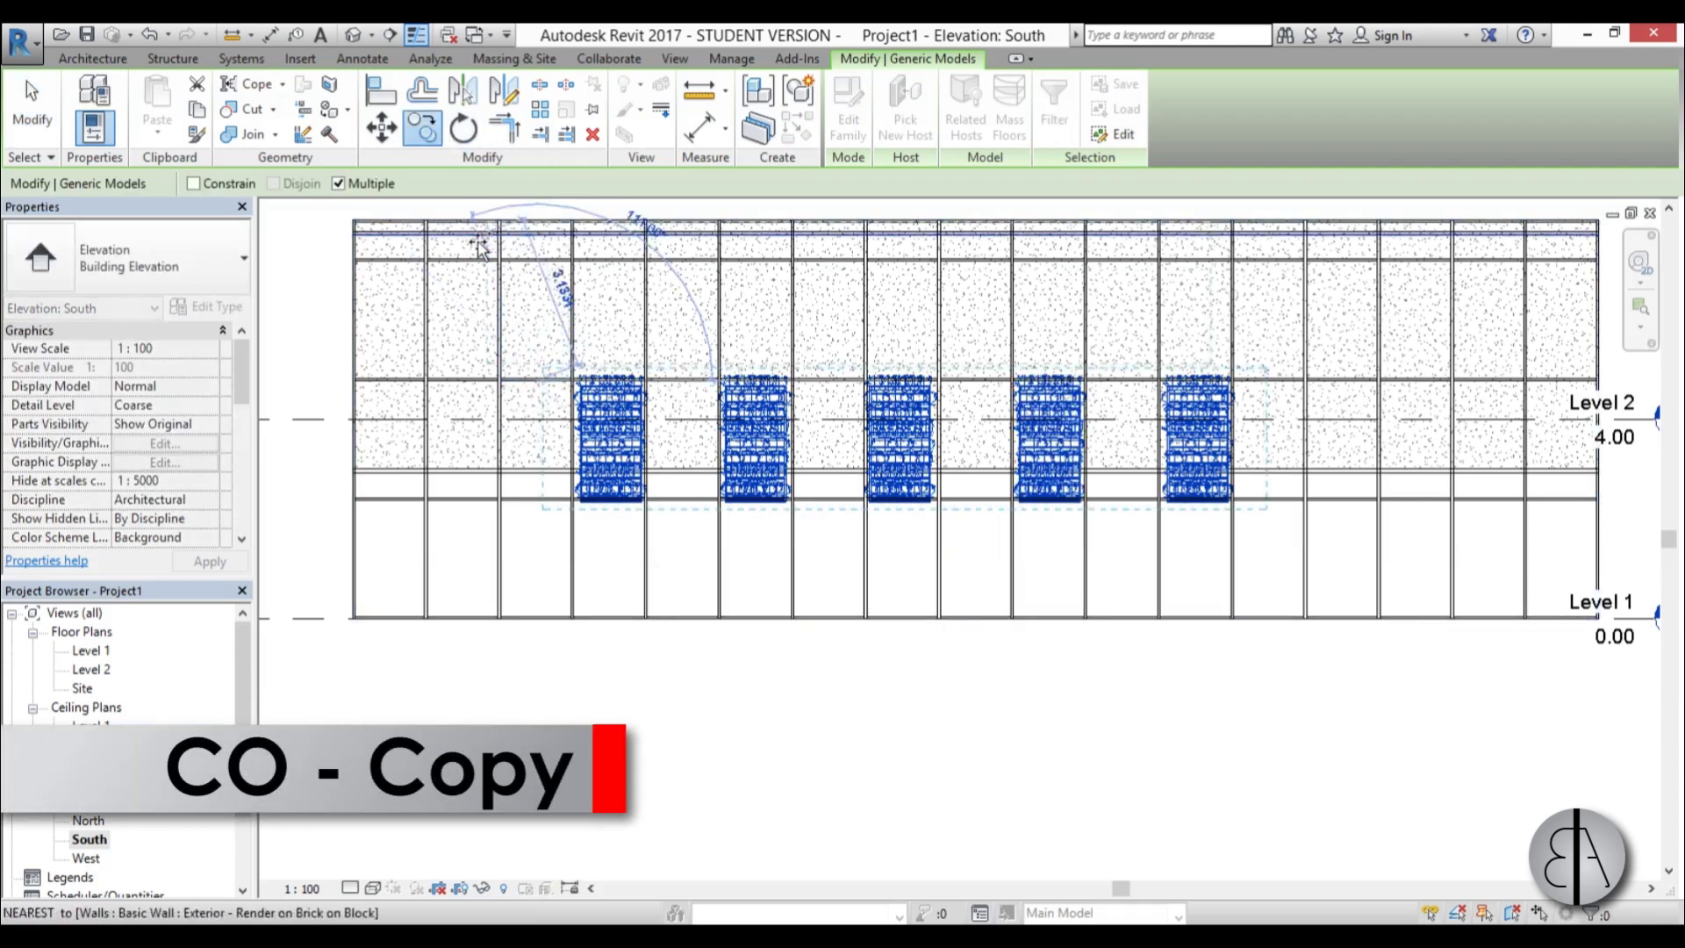
click(461, 496)
key(Escape)
key(Escape)
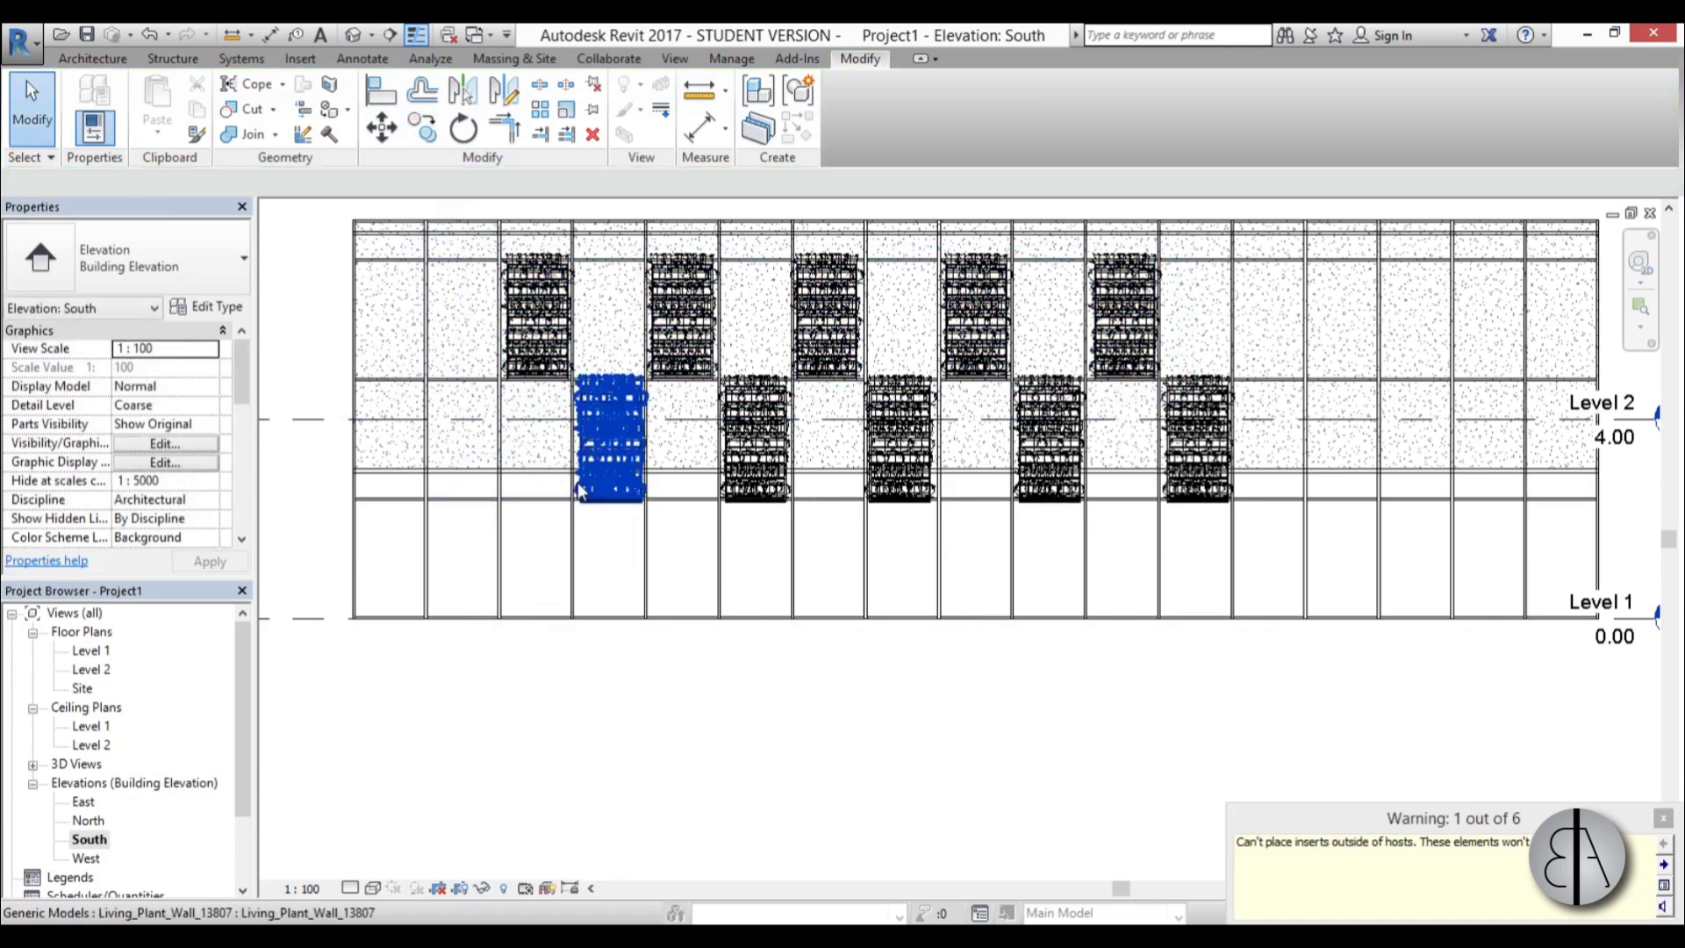
- Copy the five middle-row plant walls diagonally down and to the left into the bottom row
click(610, 439)
ctrl+click(755, 439)
ctrl+click(900, 439)
ctrl+click(1046, 465)
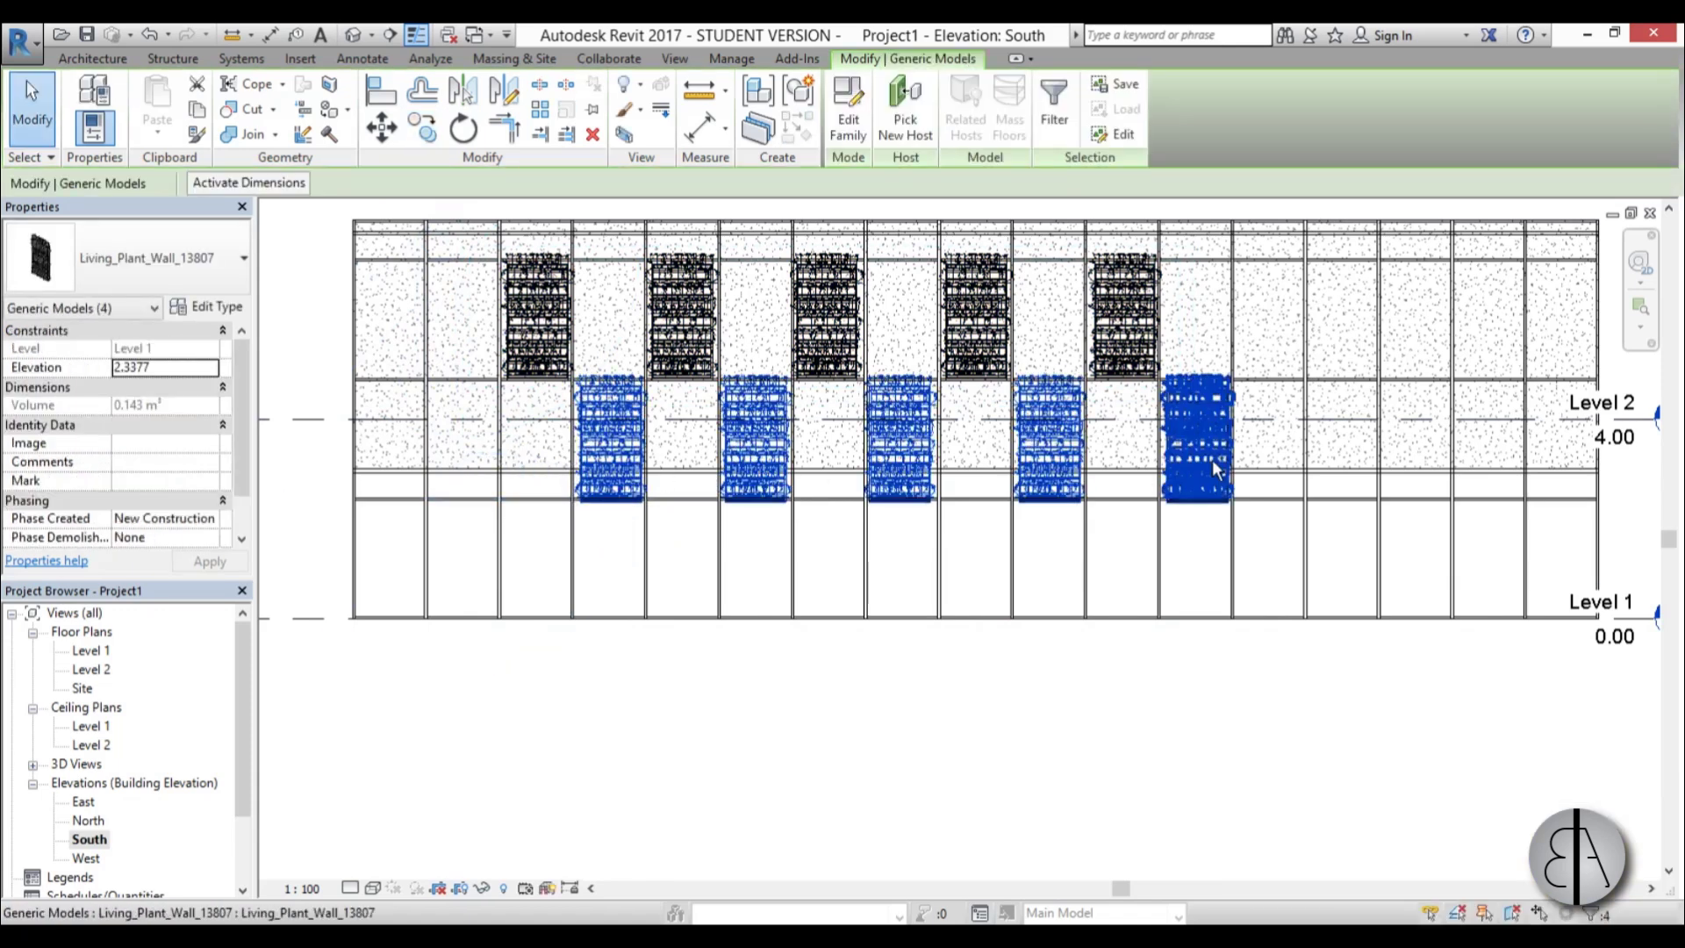
ctrl+click(1213, 460)
key(c)
key(o)
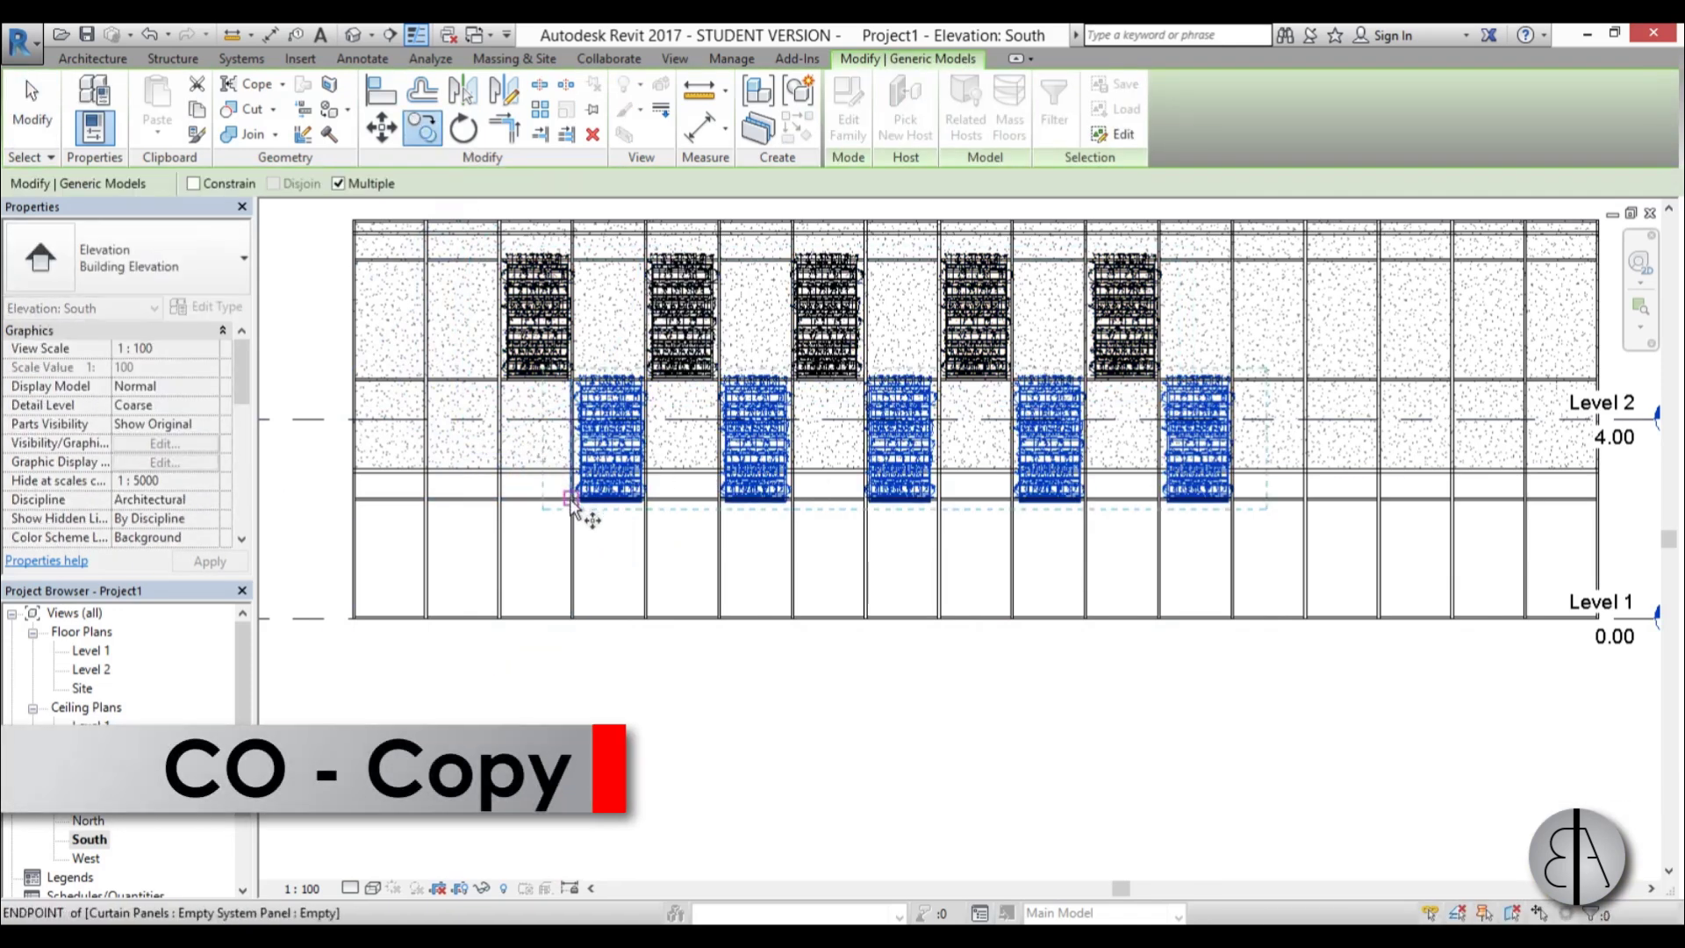
click(571, 499)
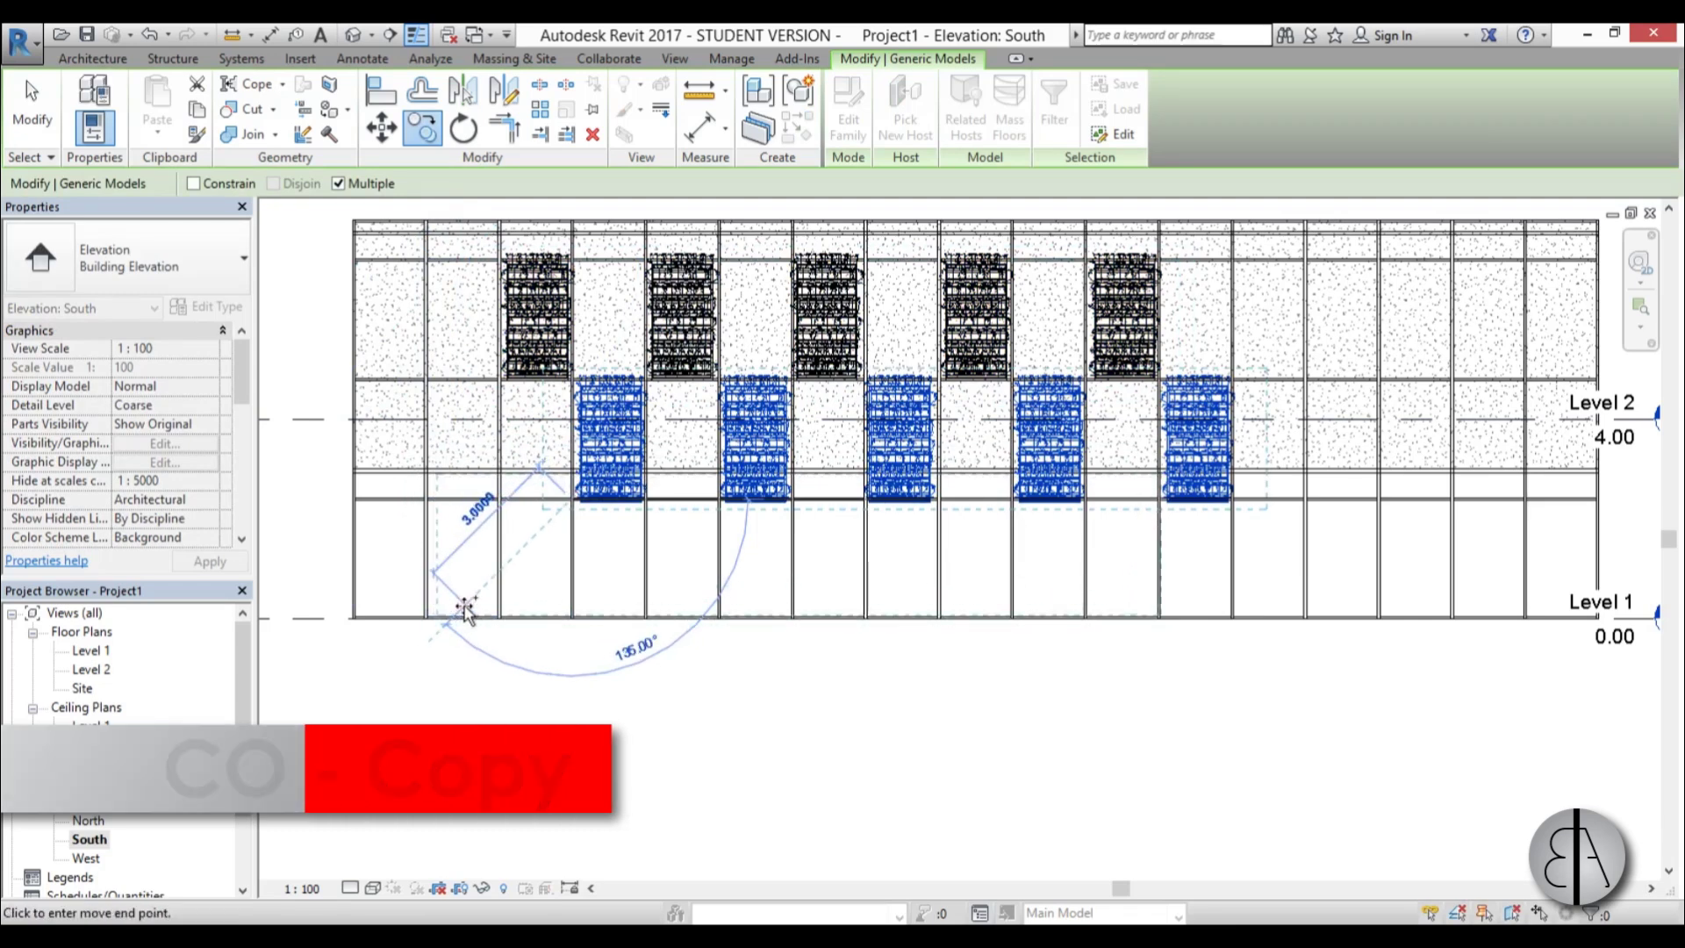
click(464, 603)
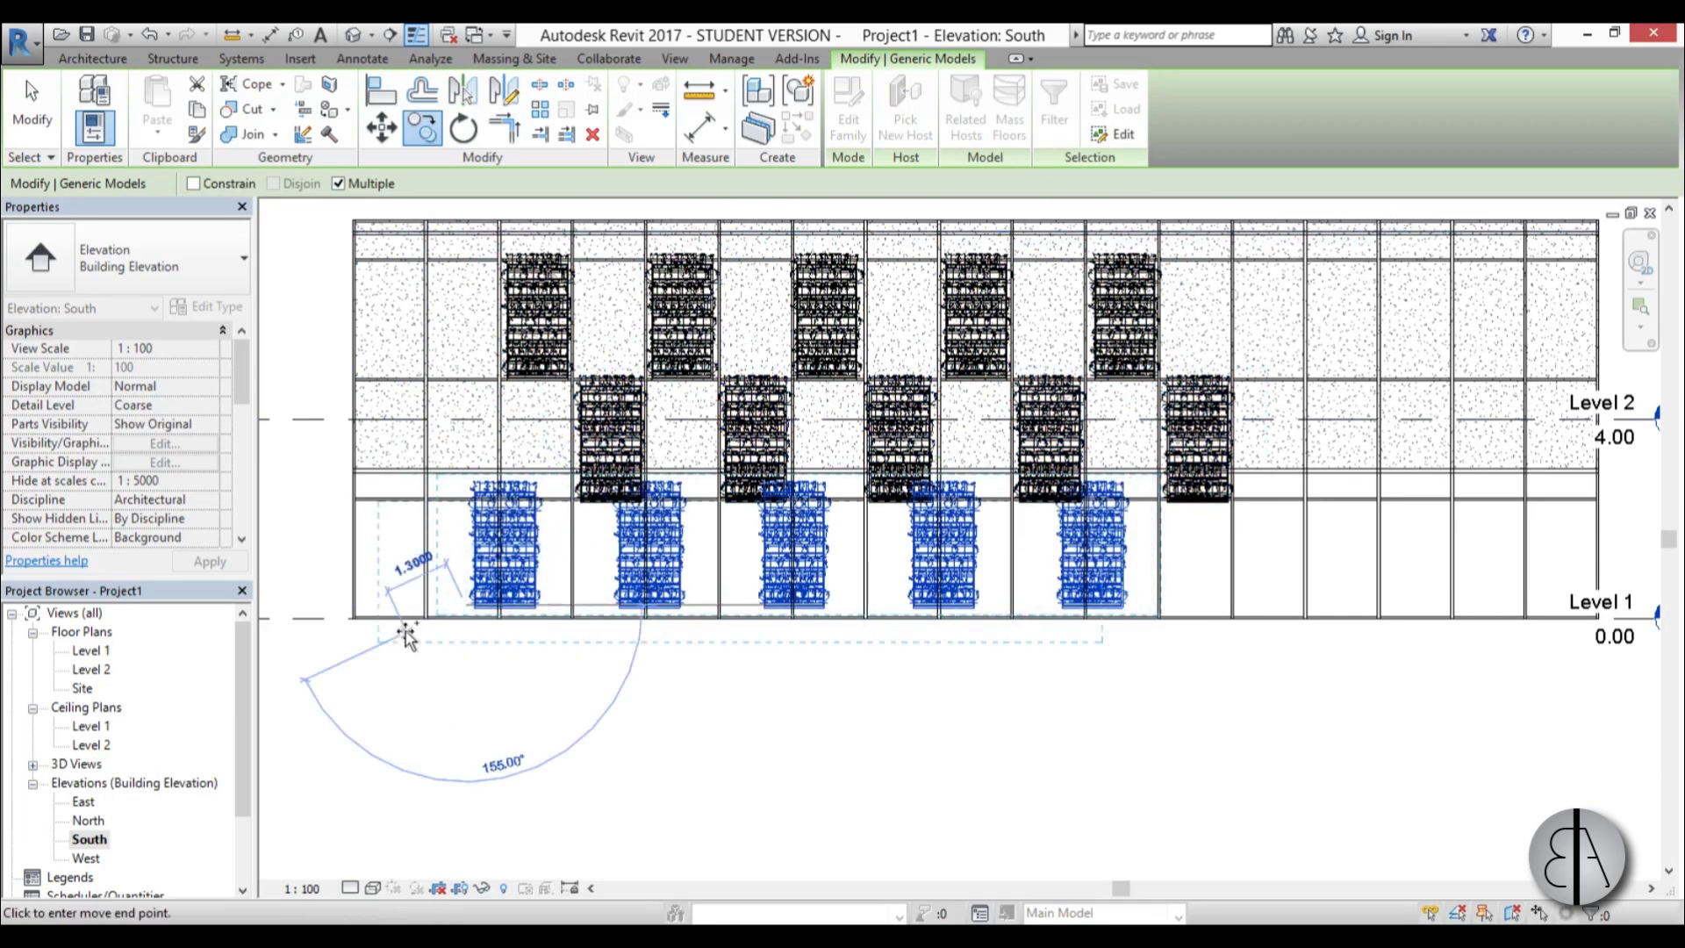
click(32, 103)
- Nudge the five bottom-row plant walls right and down until they fit in the bays below the top-row ones
click(505, 545)
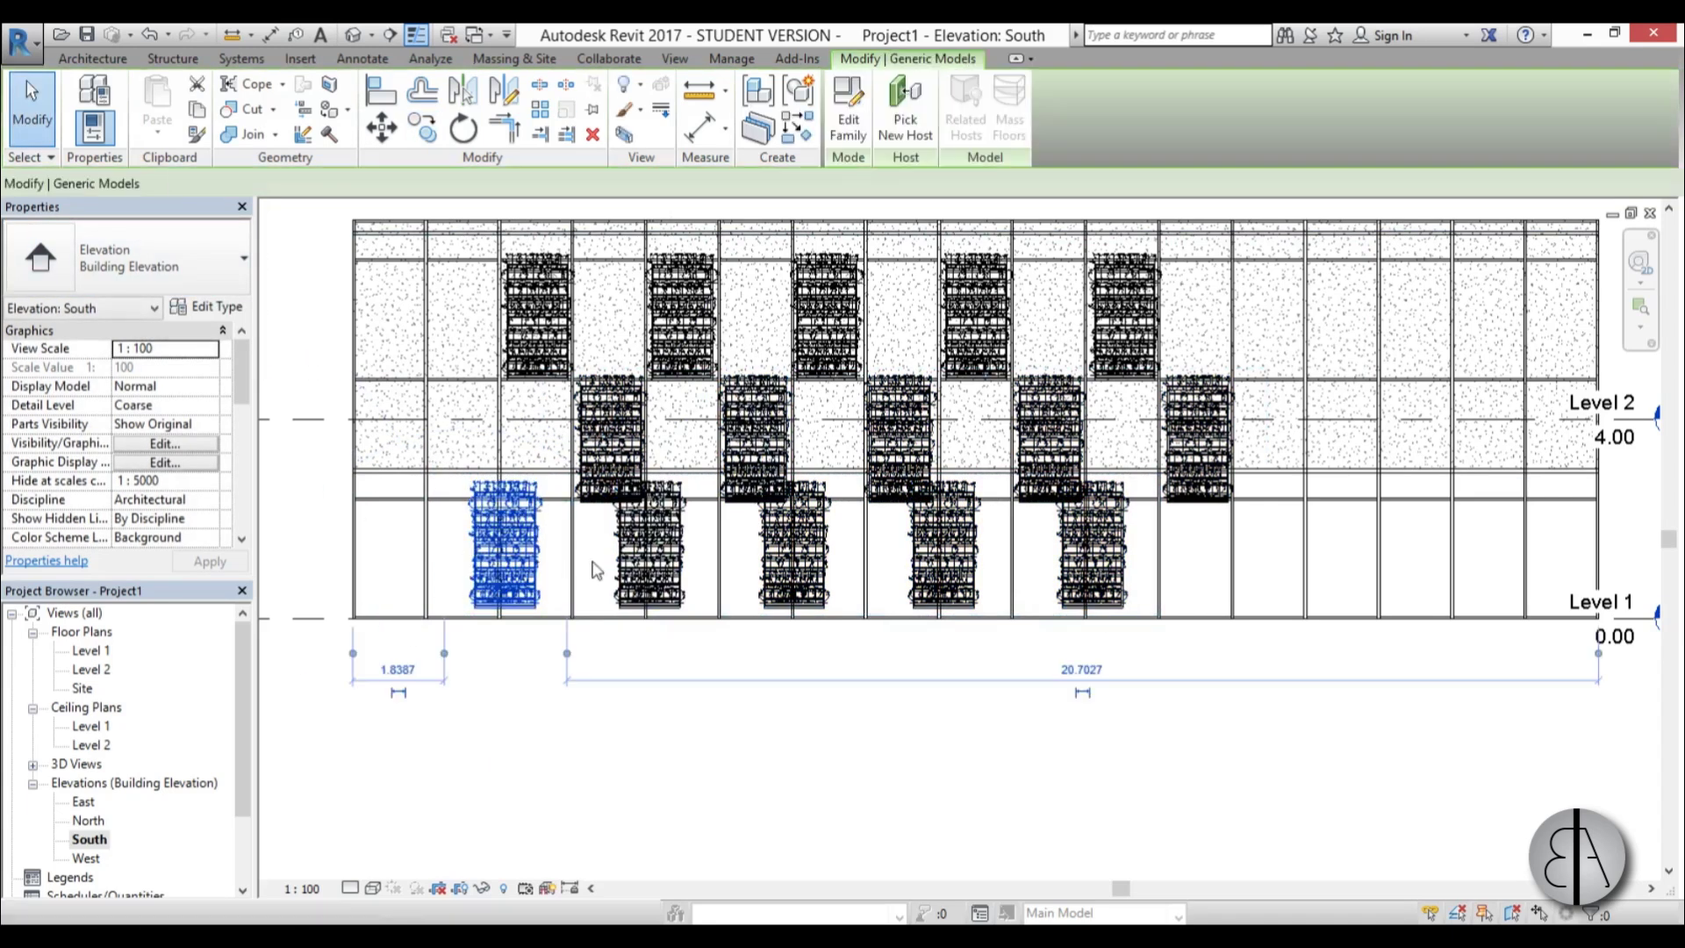
ctrl+click(786, 576)
ctrl+click(961, 581)
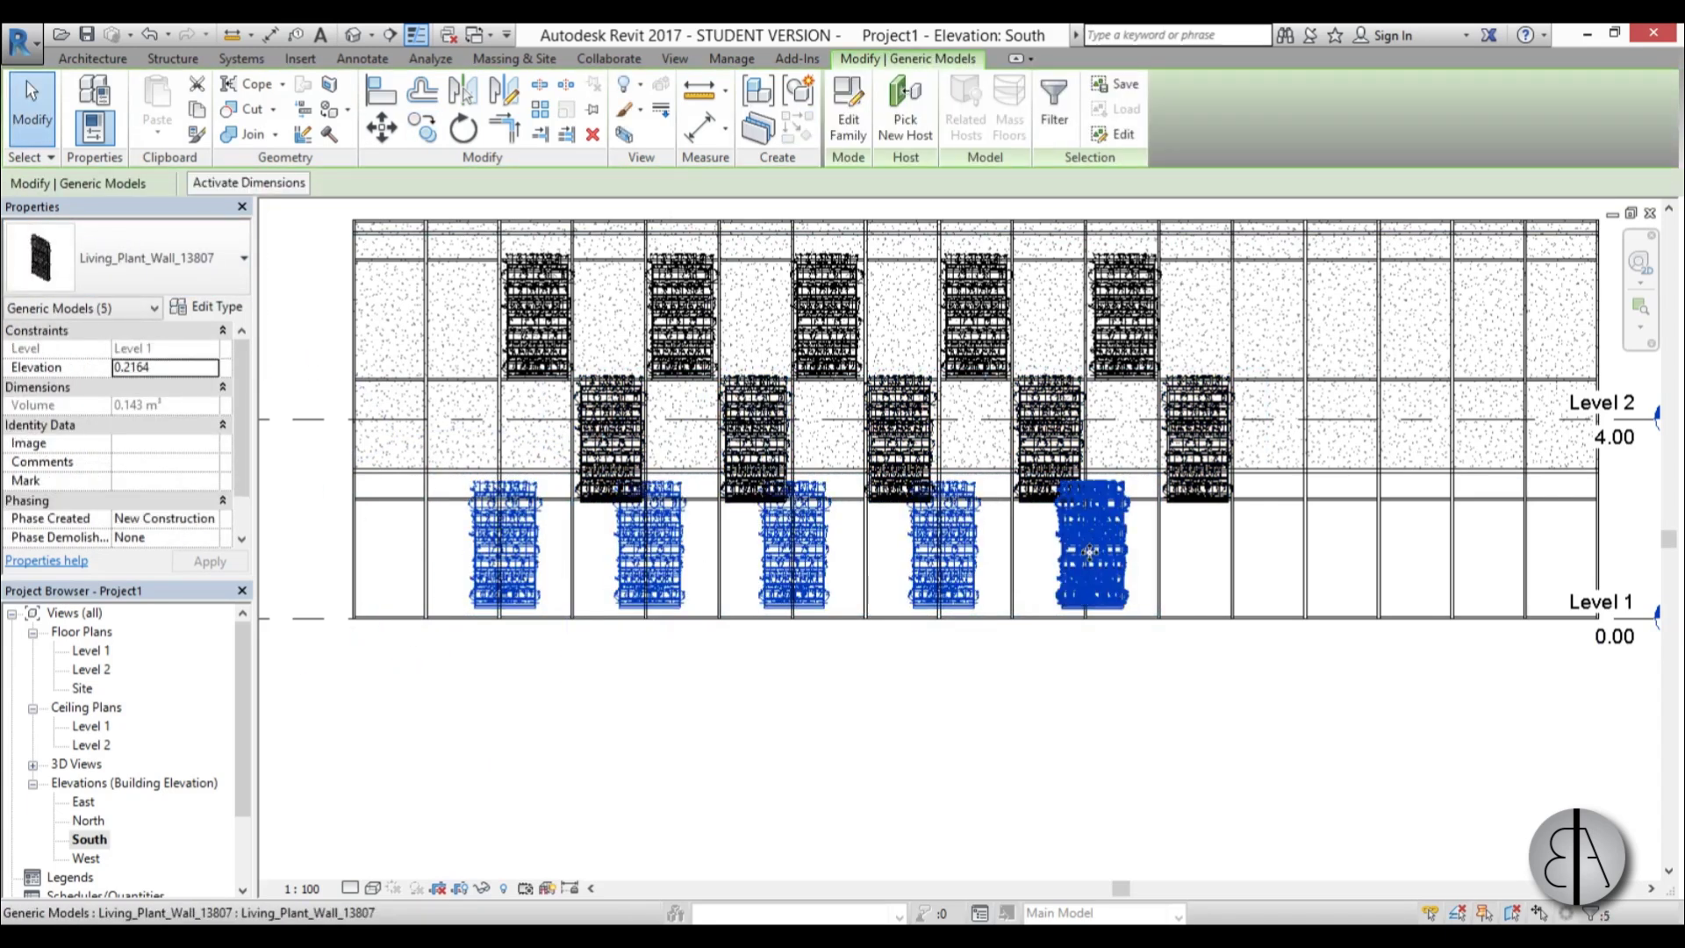
key(Right)
key(Right)
key(Right)
key(Right)
key(Right)
key(Right)
key(Right)
key(Right)
key(Right)
key(Down)
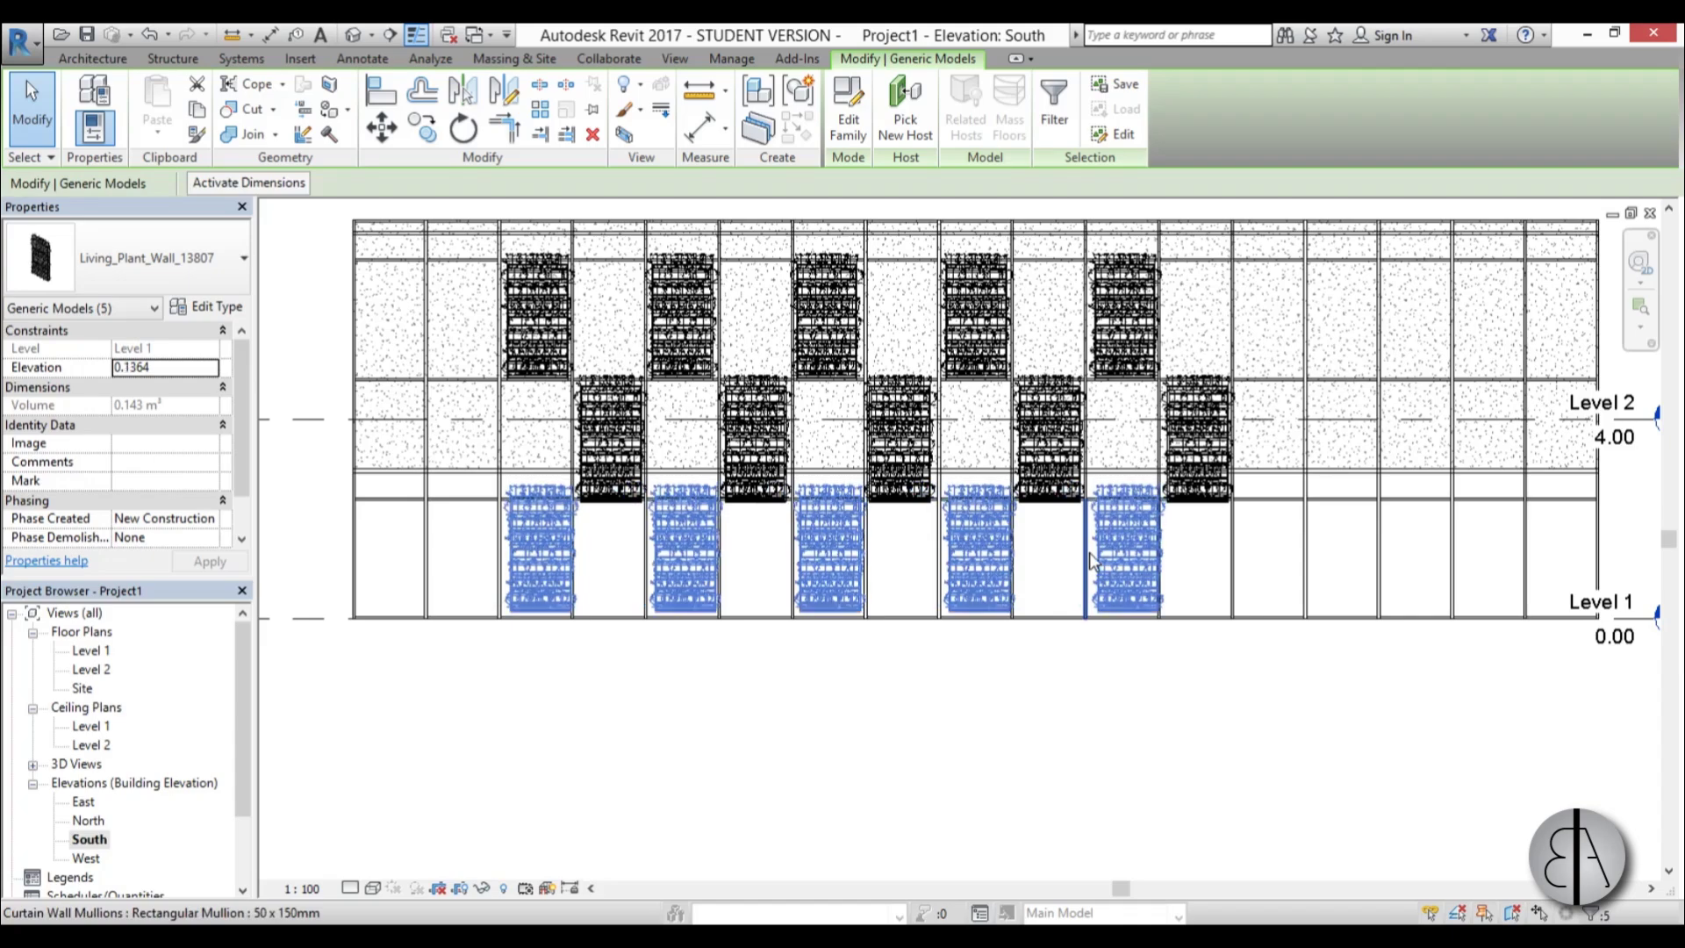
key(Down)
key(Down)
key(Left)
key(Escape)
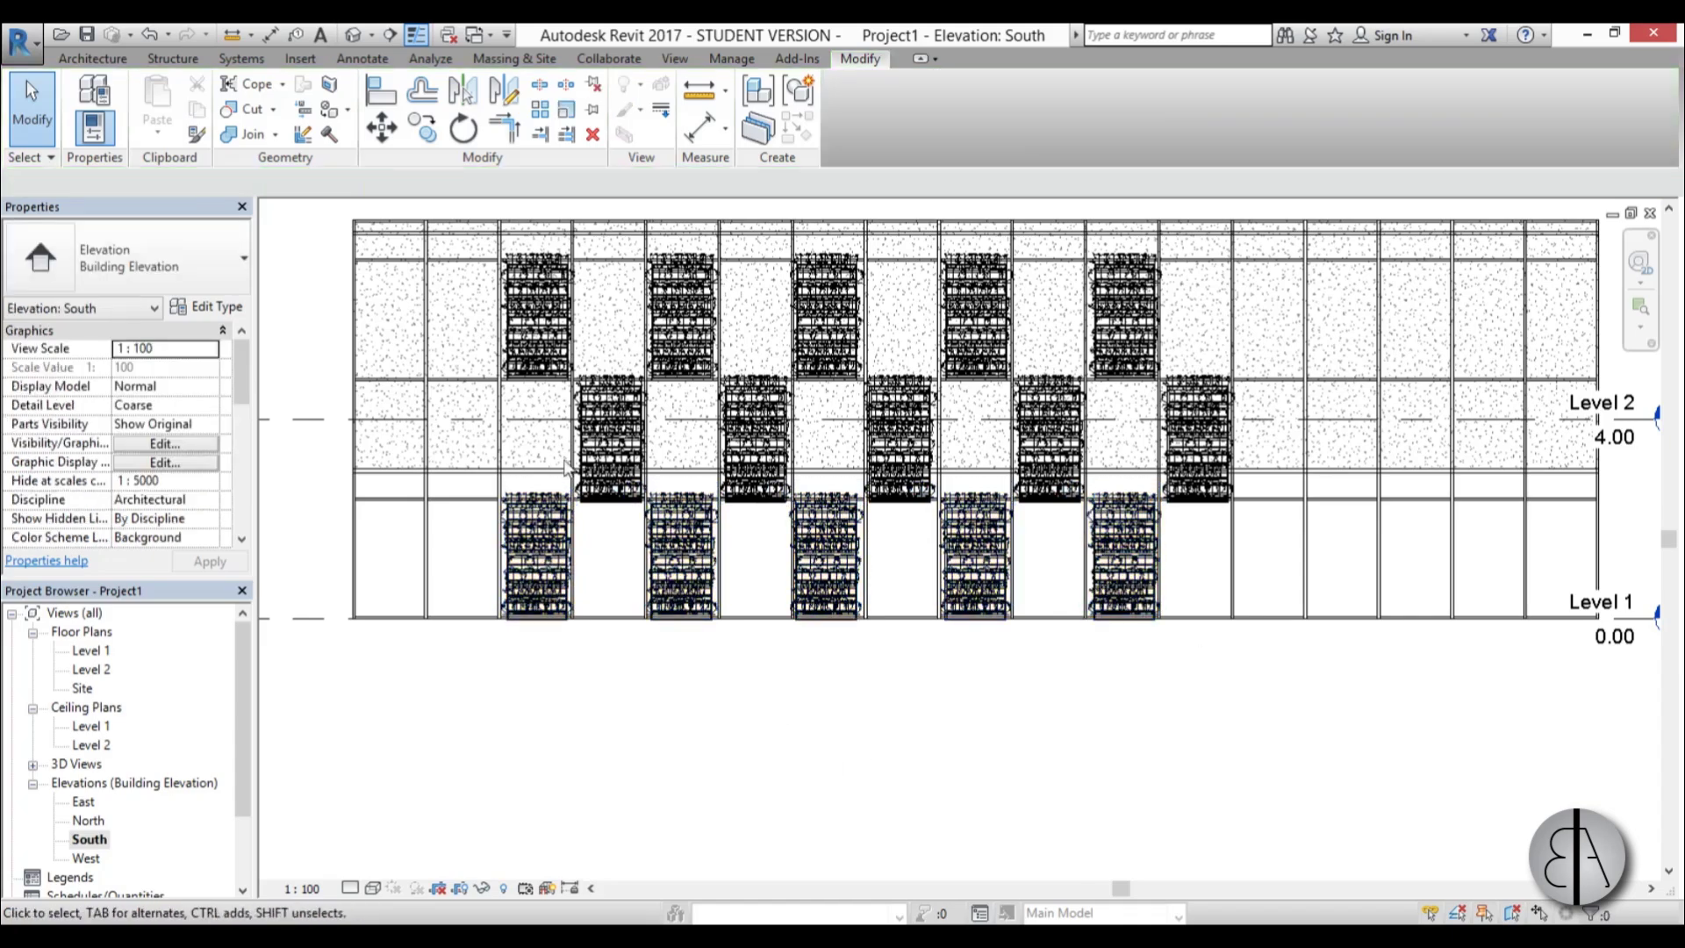
- Check the plant pattern in 3D, and place a camera on the Level 1 floor plan looking diagonally along the facade
click(353, 35)
shift+middle_drag(958, 679, 629, 610)
scroll(628, 610, up, 2)
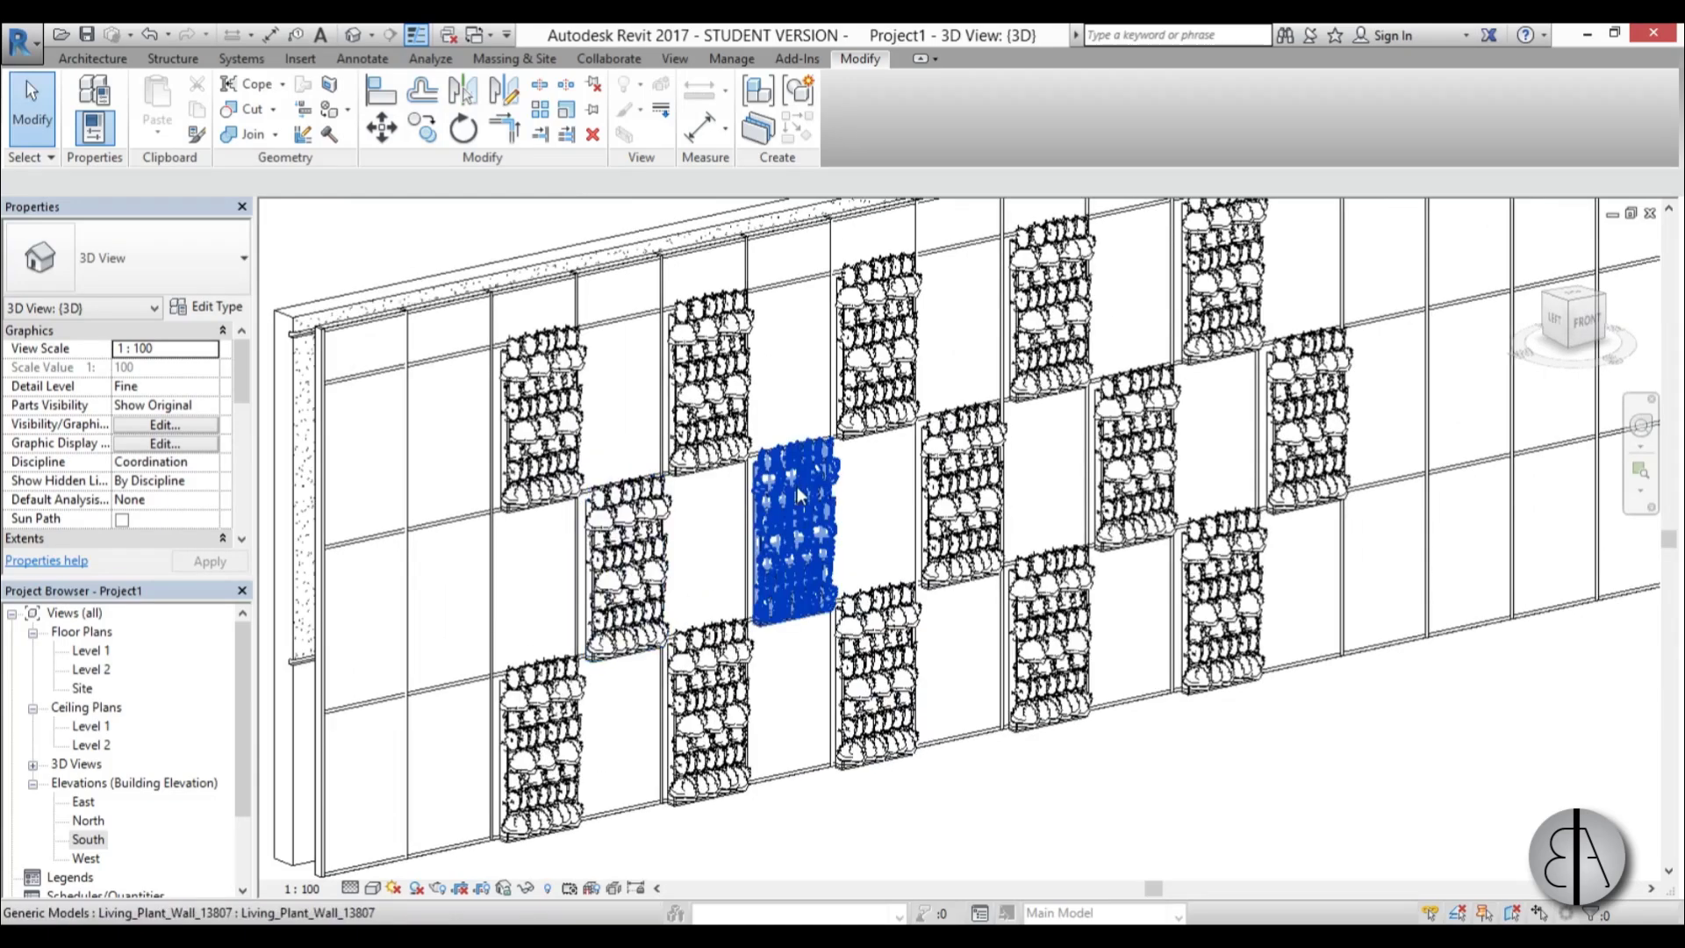
scroll(801, 492, down, 5)
double_click(92, 651)
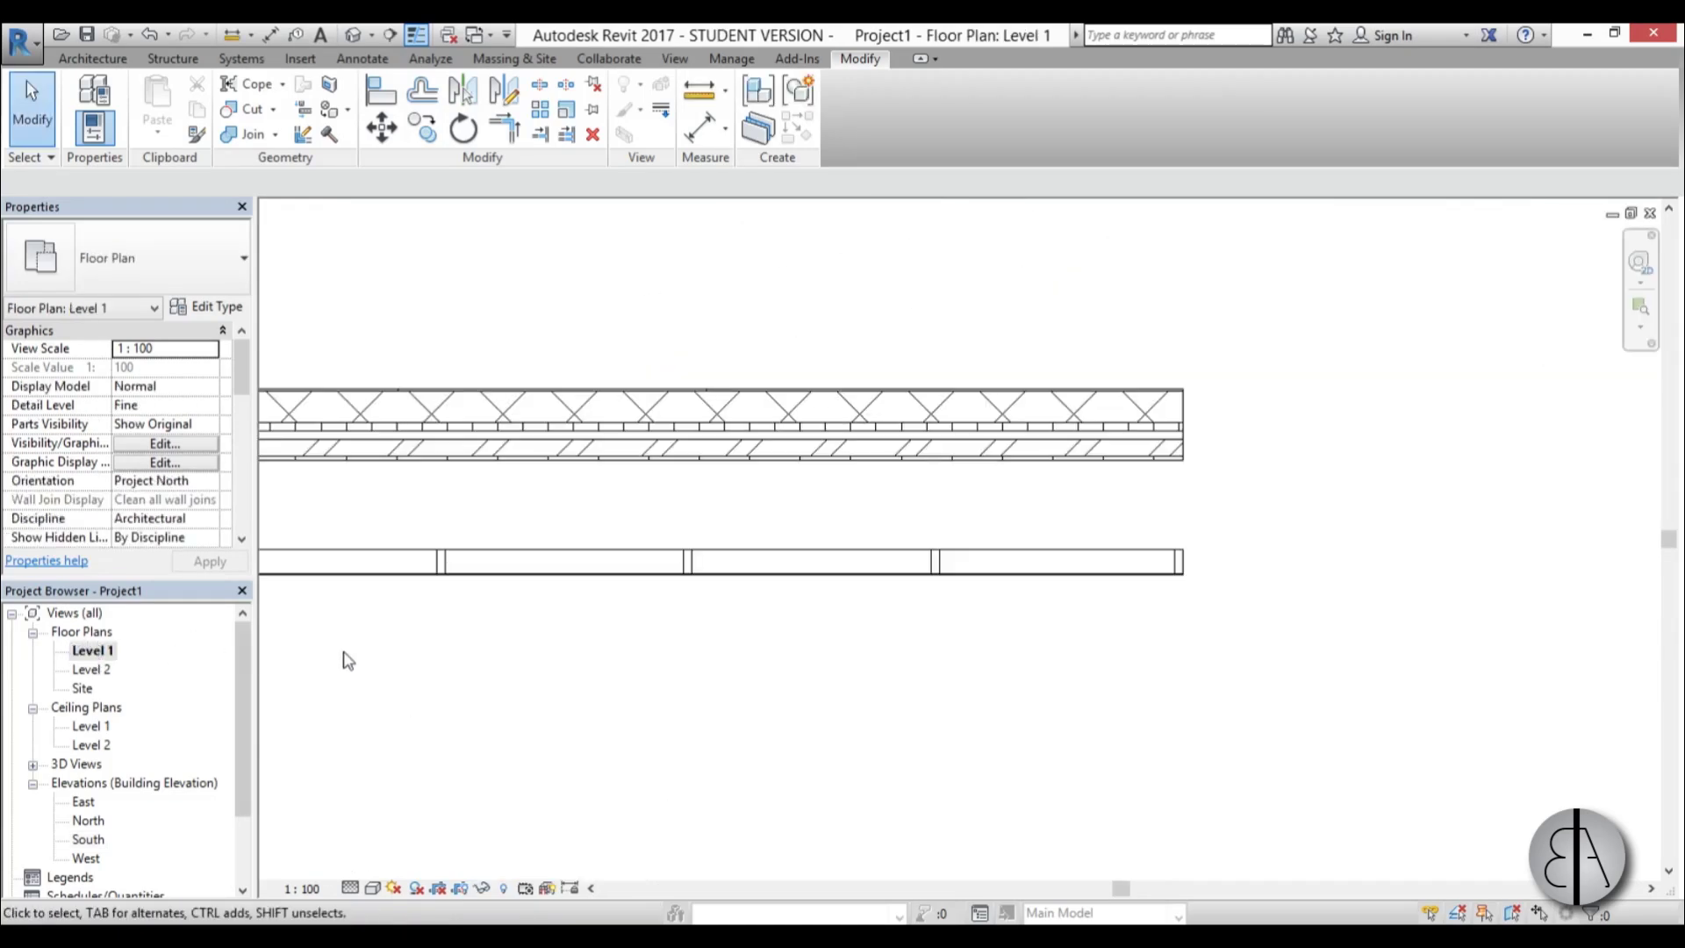
scroll(926, 386, down, 5)
middle_drag(537, 683, 1044, 576)
click(372, 35)
click(399, 83)
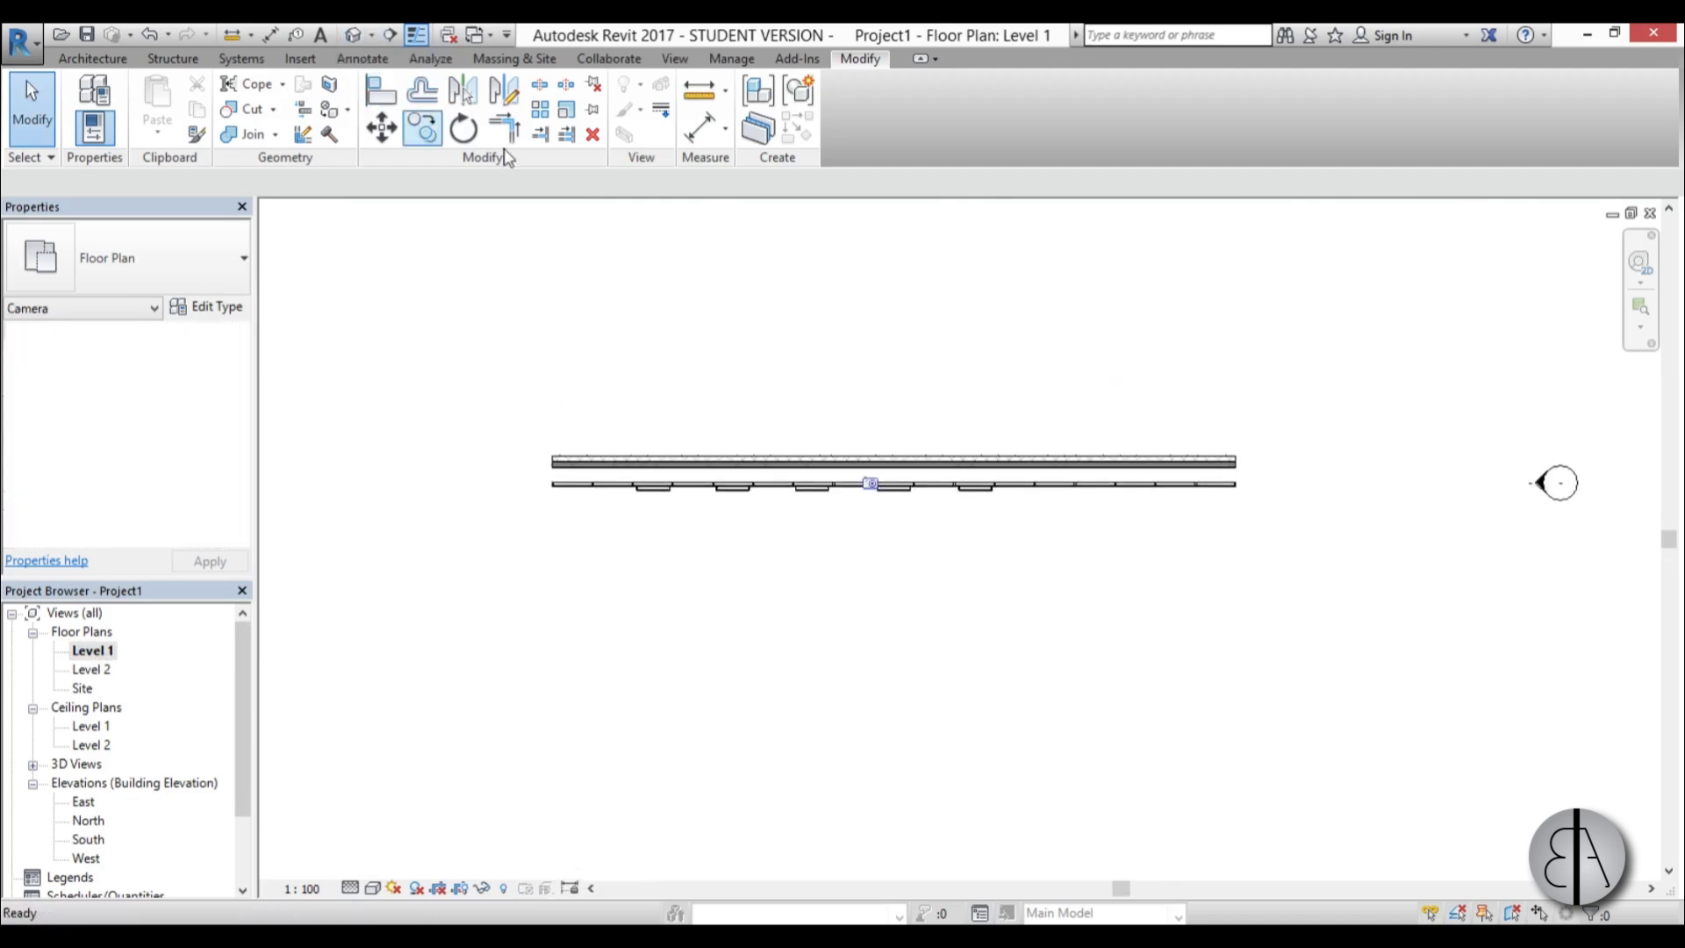
click(508, 718)
click(960, 214)
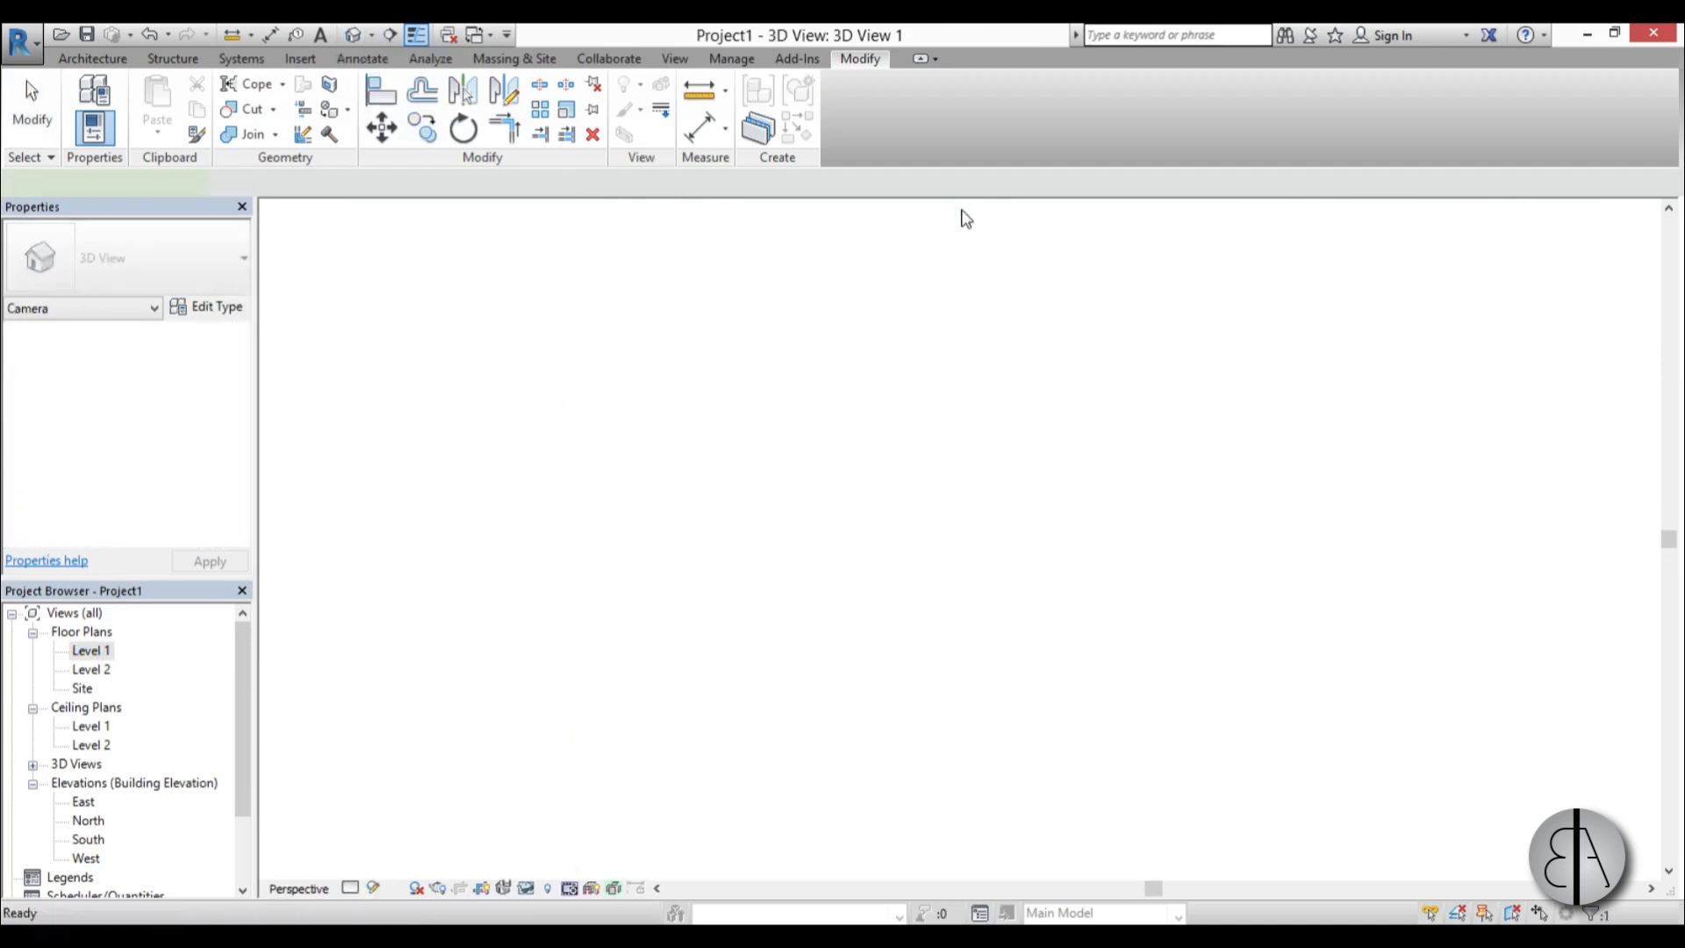
- Turn the camera with the SteeringWheels Look tool so that more of the facade's upper rows is in frame
scroll(896, 615, down, 3)
middle_drag(1264, 441, 1208, 560)
scroll(897, 696, up, 2)
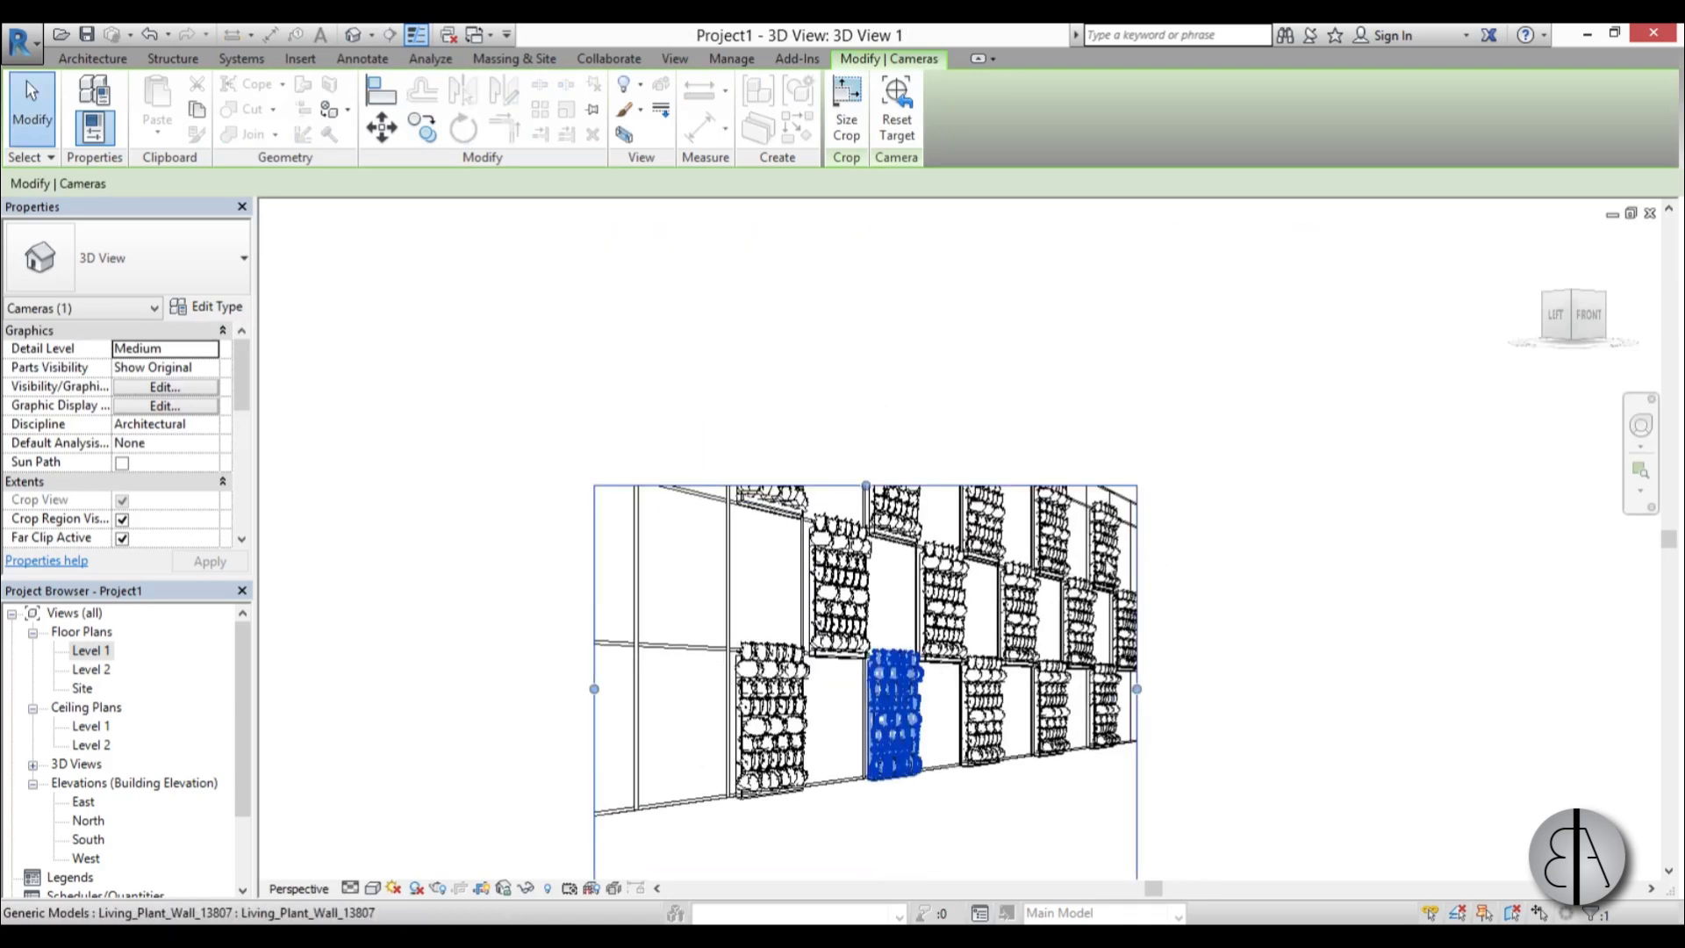
click(1641, 430)
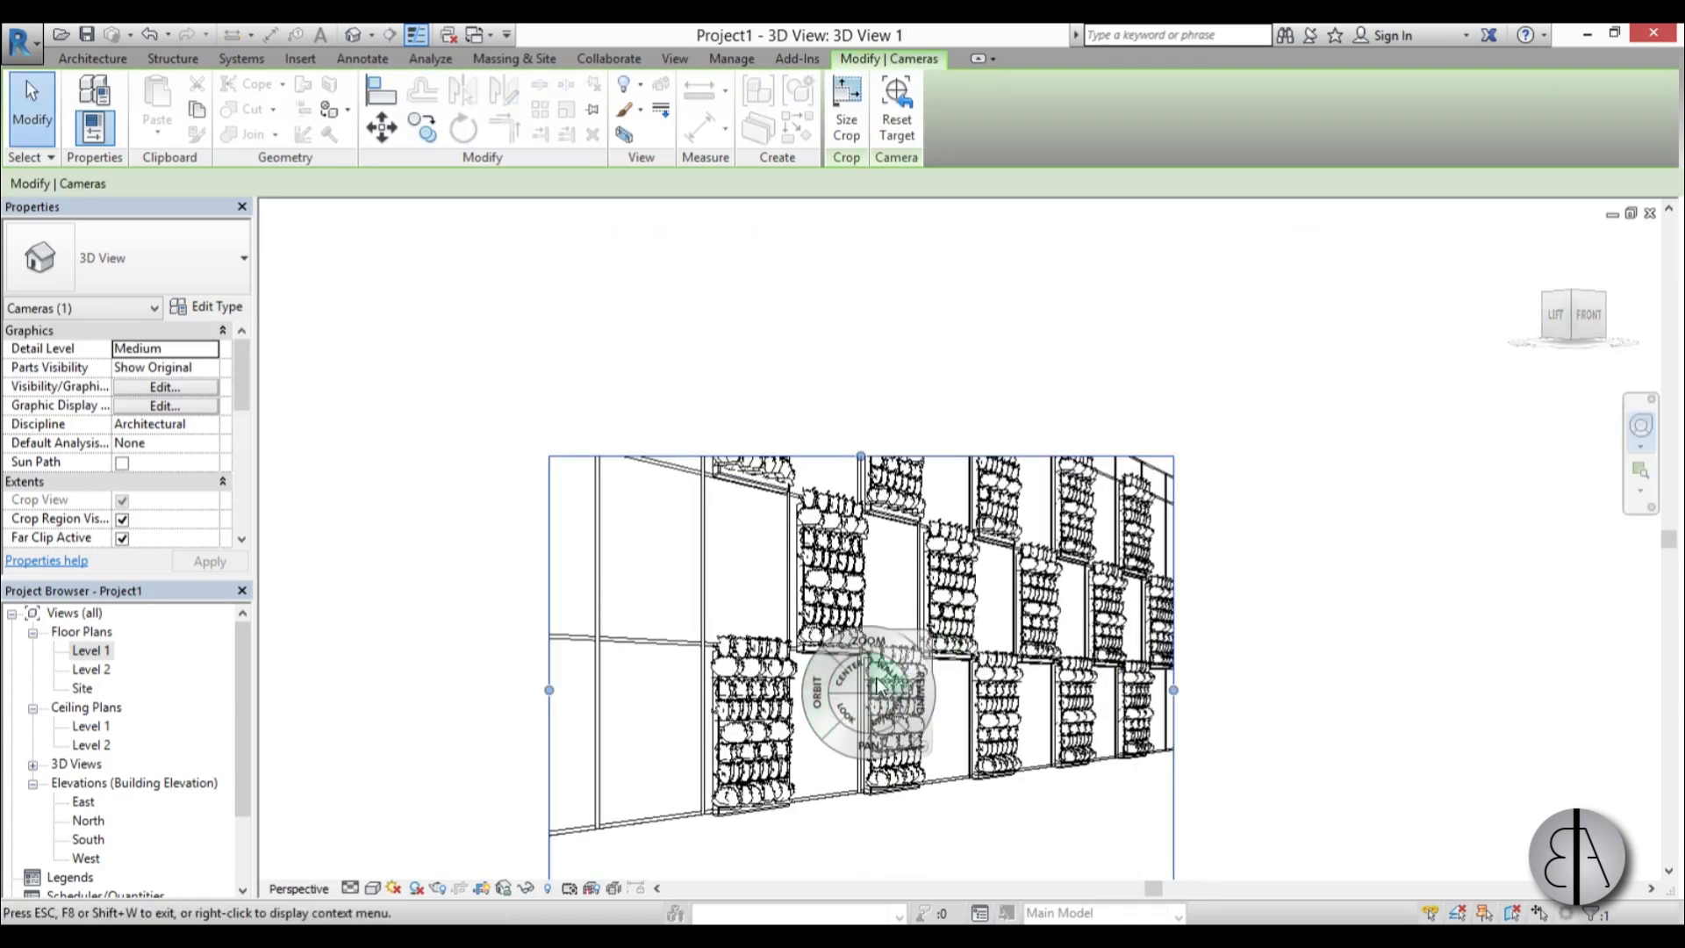
drag(853, 711, 913, 658)
key(Escape)
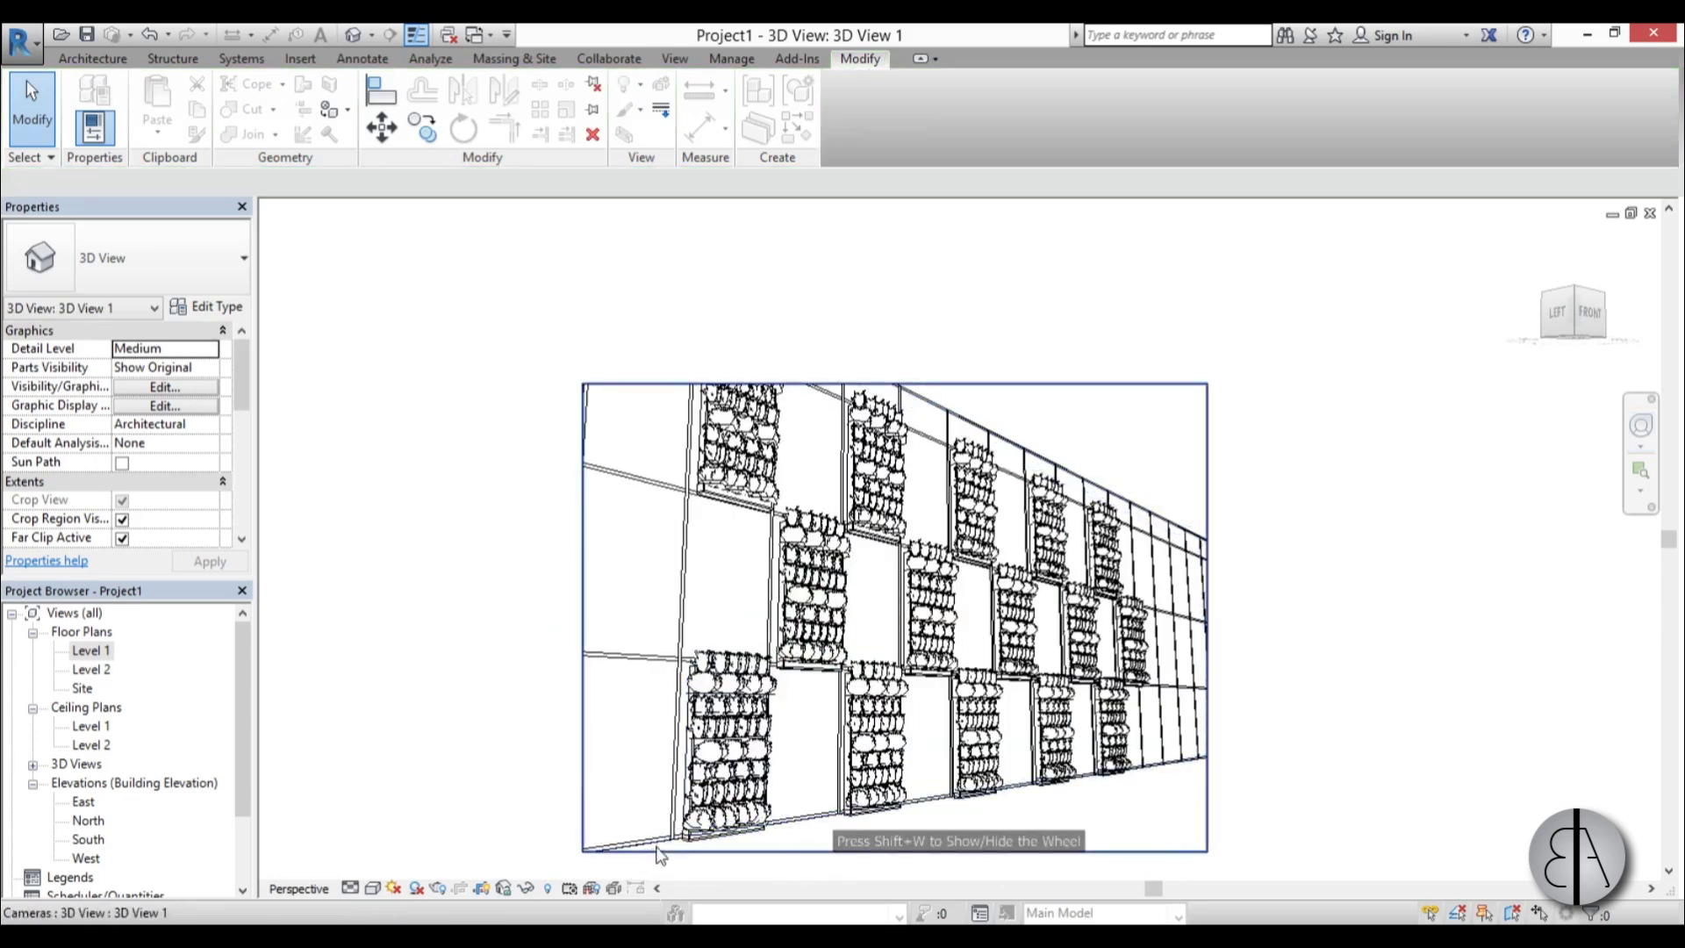
- Enlarge the camera view's crop region on all four sides to frame the whole green facade
click(660, 851)
drag(583, 617, 473, 617)
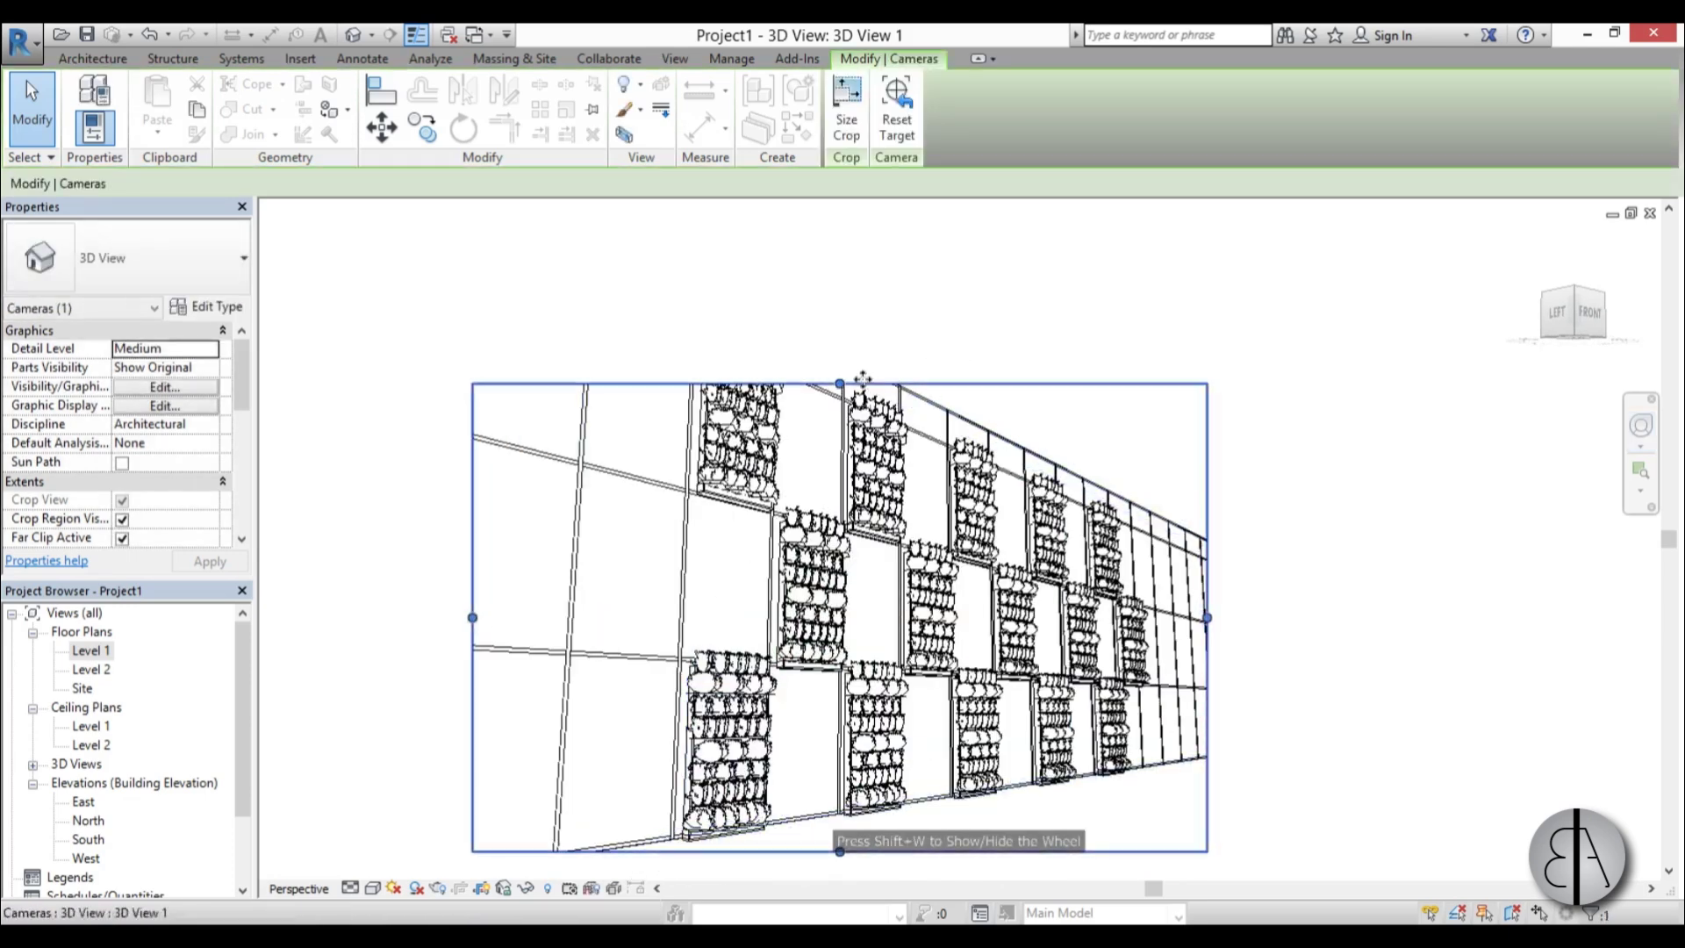
drag(841, 384, 843, 271)
scroll(844, 286, down, 2)
drag(841, 715, 843, 755)
drag(1119, 516, 1170, 516)
drag(562, 516, 519, 516)
scroll(850, 560, up, 1)
scroll(850, 564, up, 1)
click(850, 563)
middle_drag(1042, 740, 1037, 742)
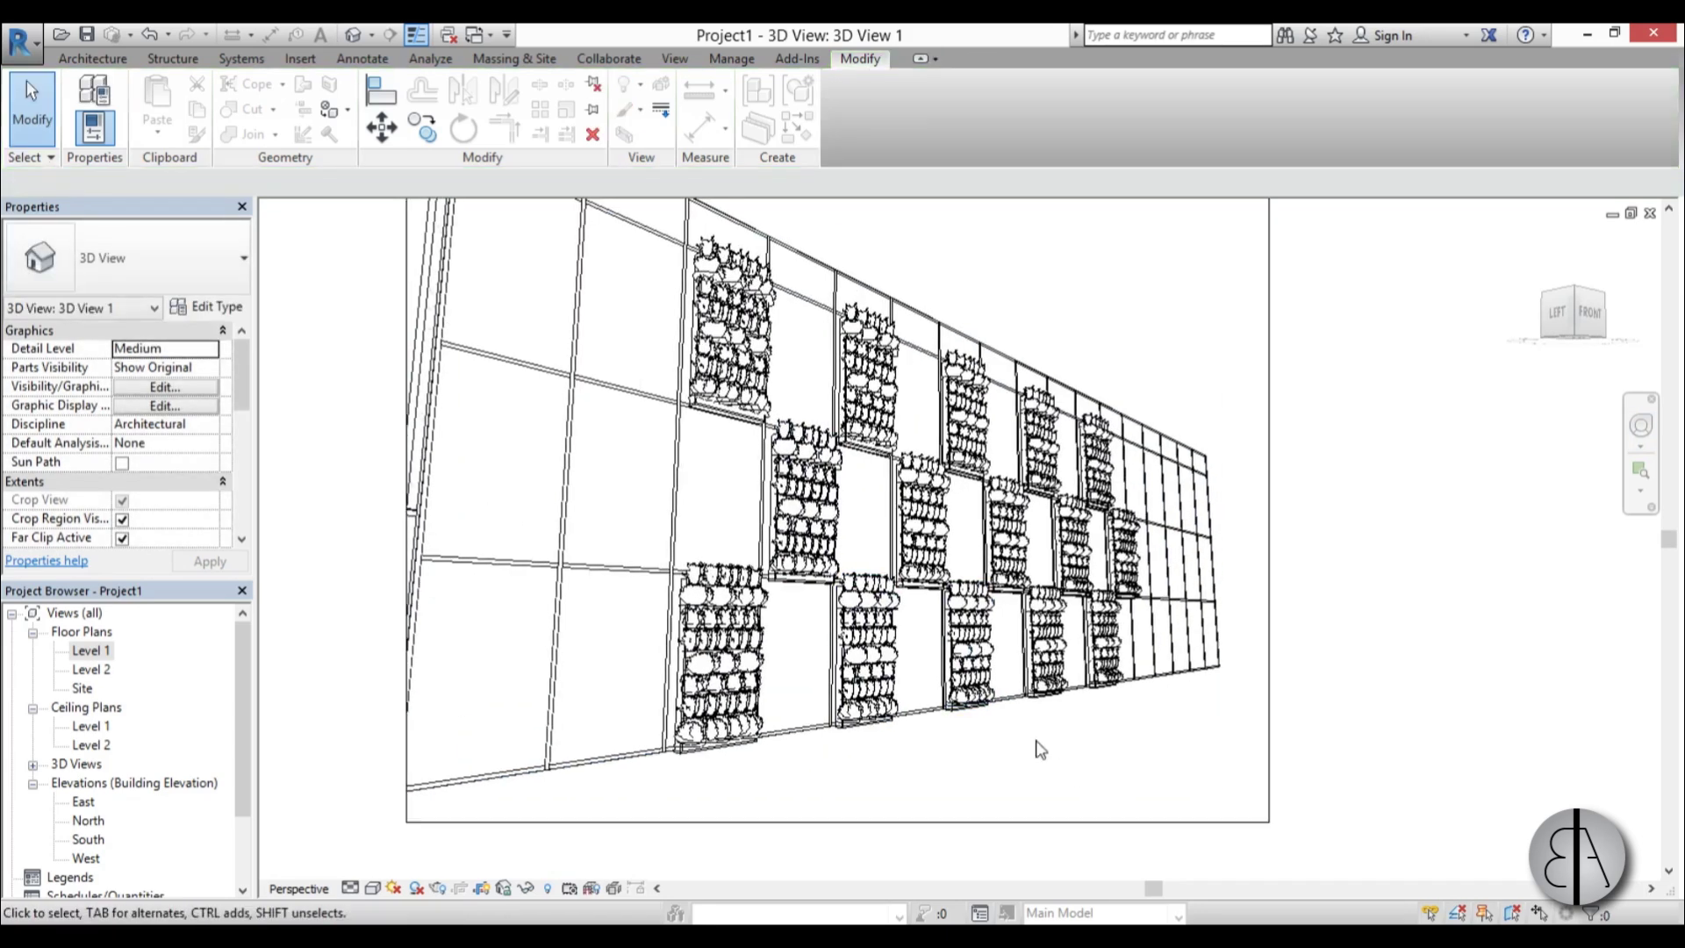
- Start a Draft-quality render of the camera view at screen resolution
key(r)
key(r)
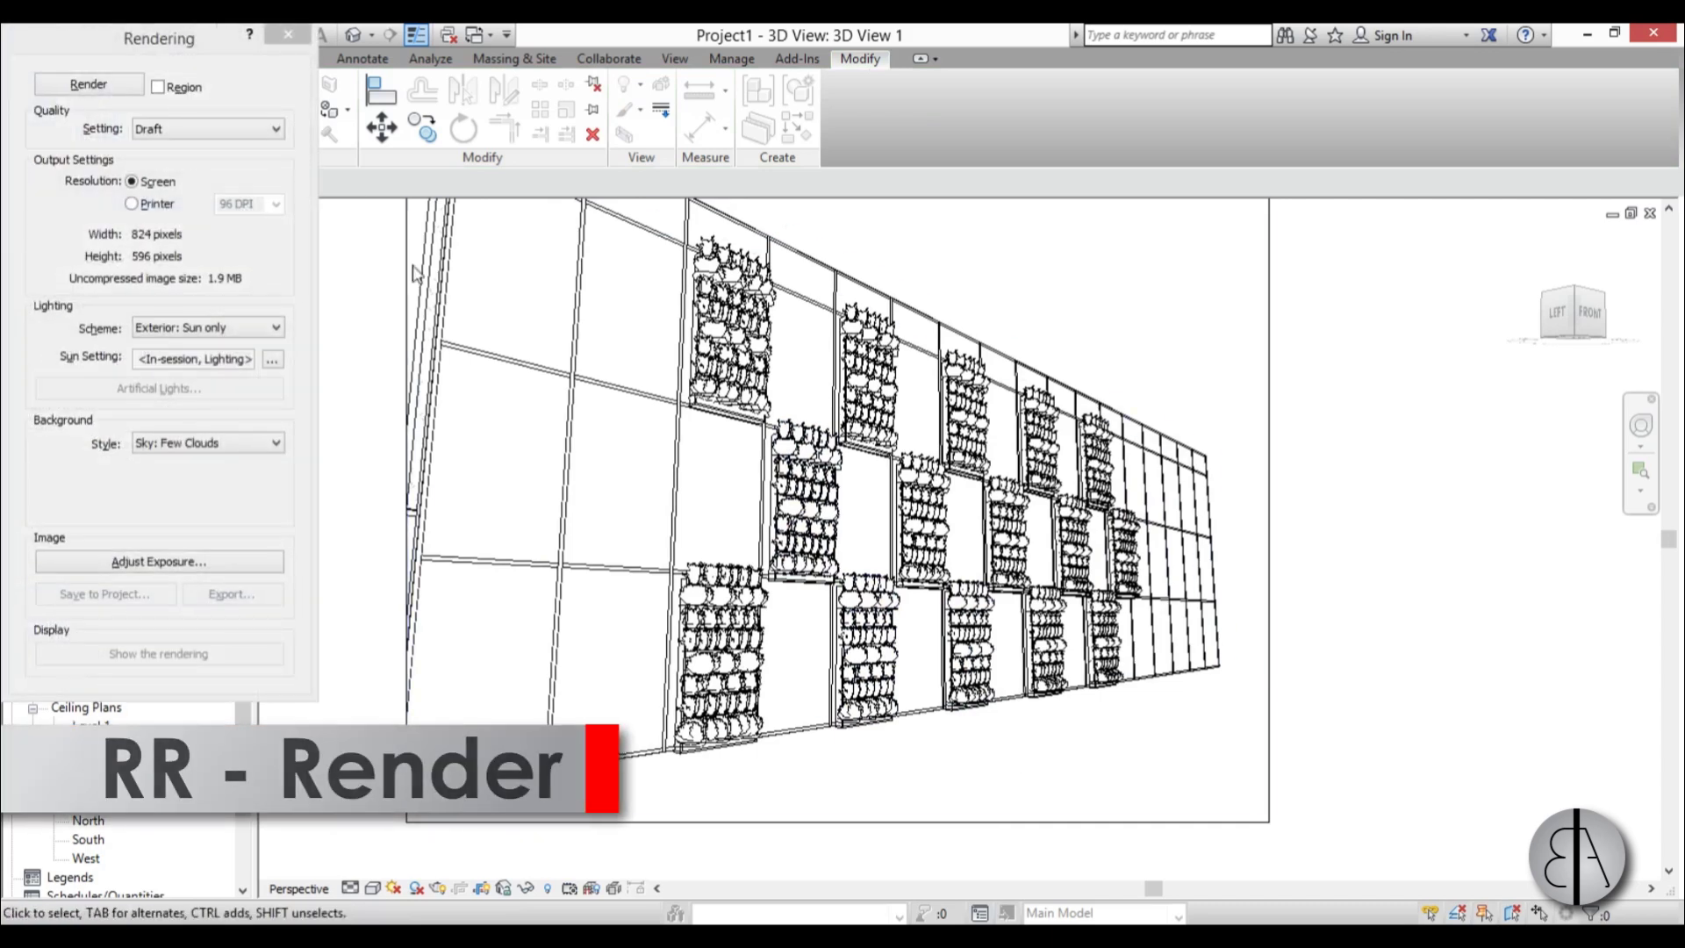
click(88, 84)
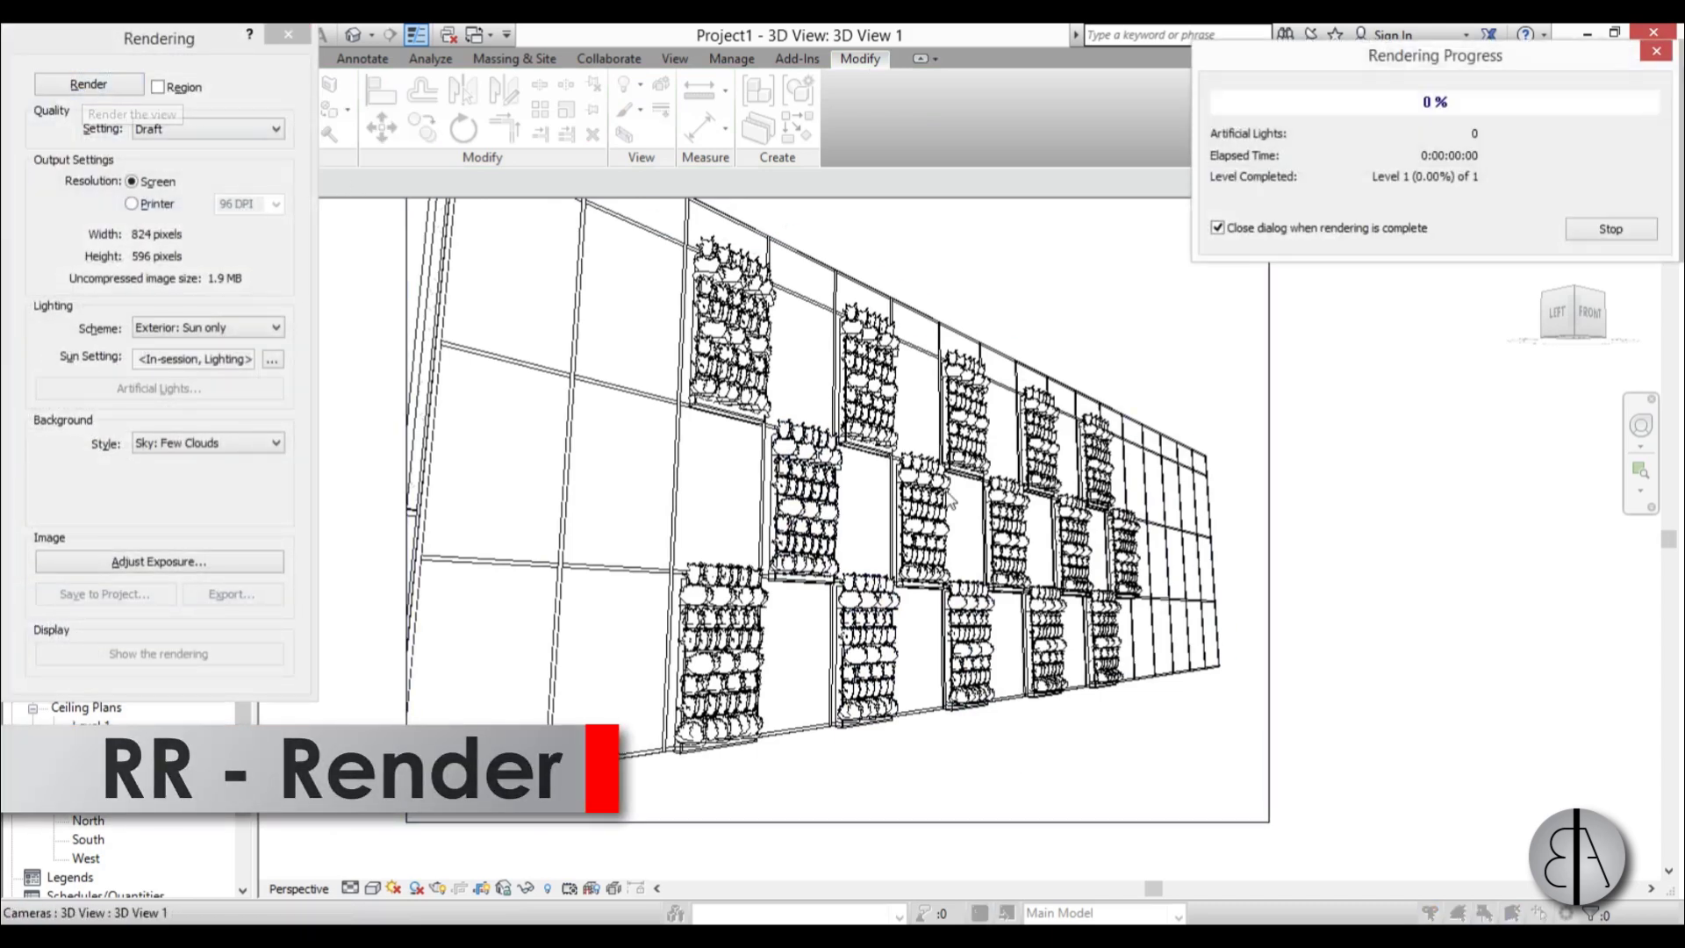